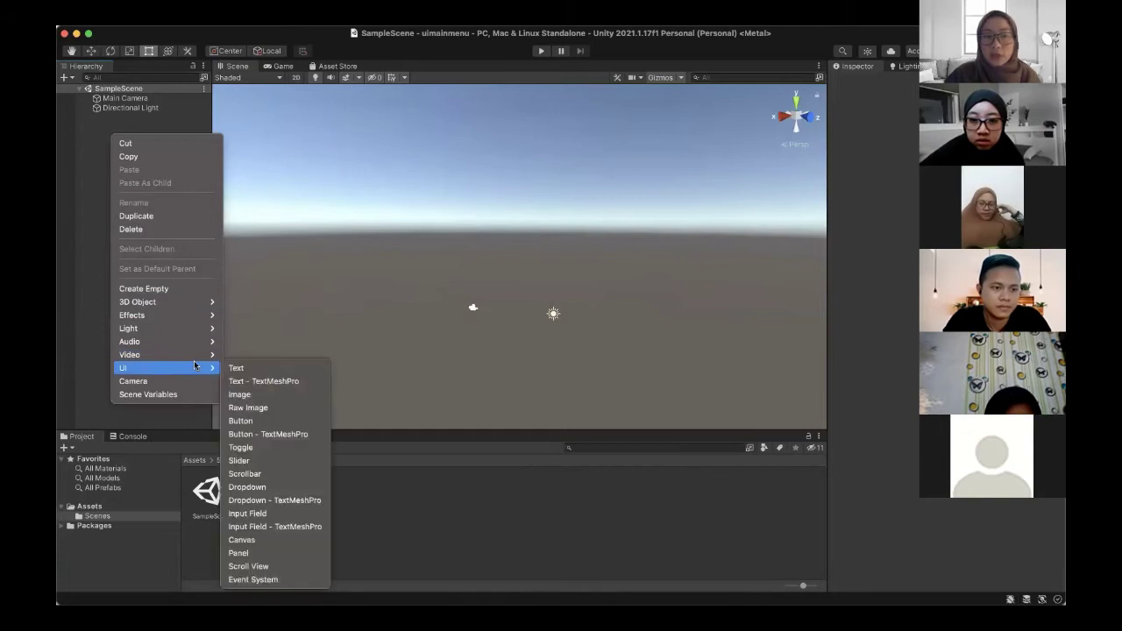
left_click(93, 150)
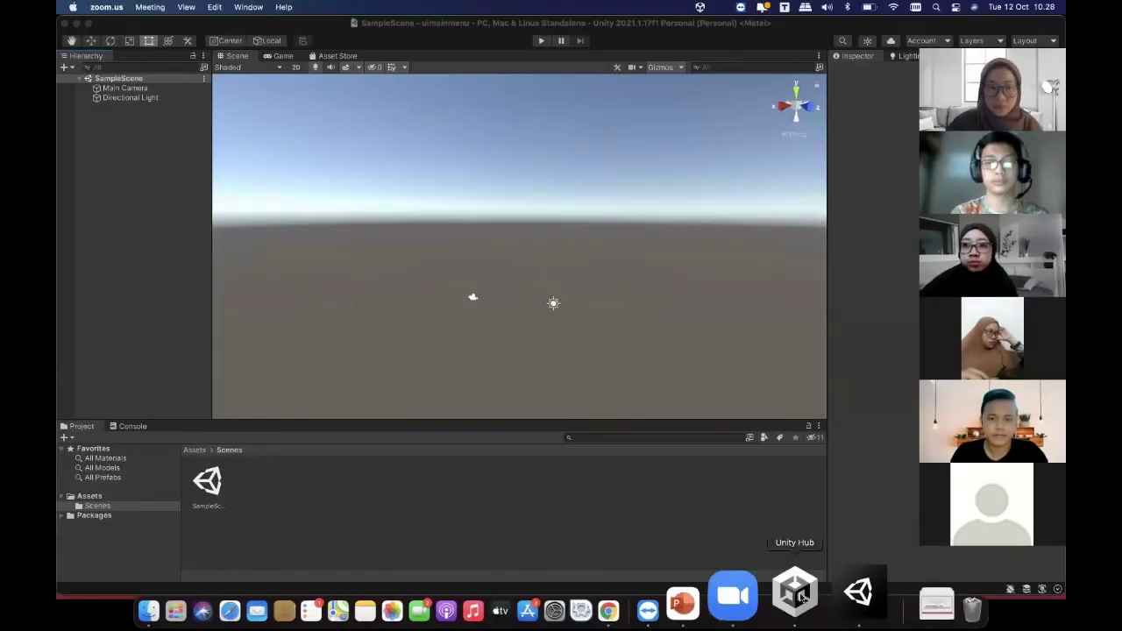
left_click(160, 146)
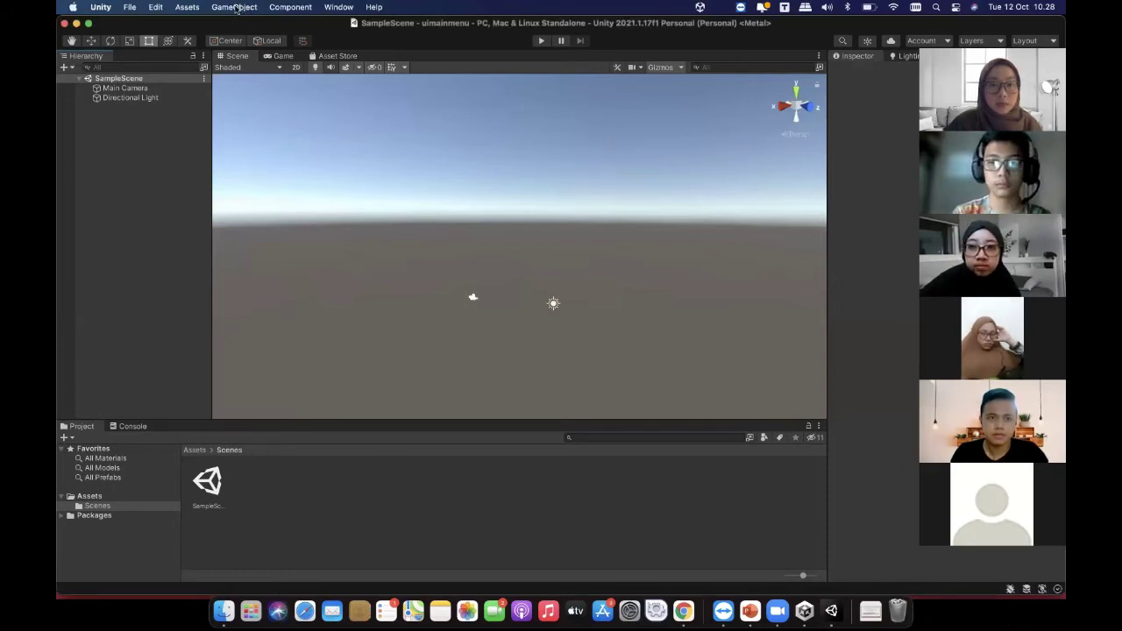
left_click(235, 8)
left_click(138, 172)
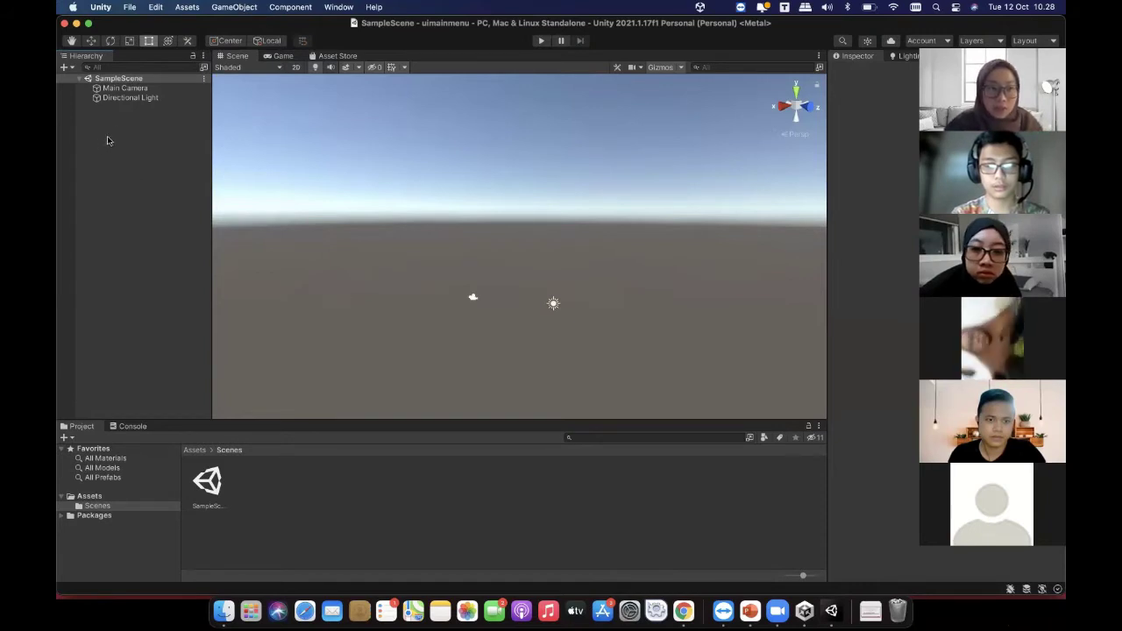
right_click(120, 171)
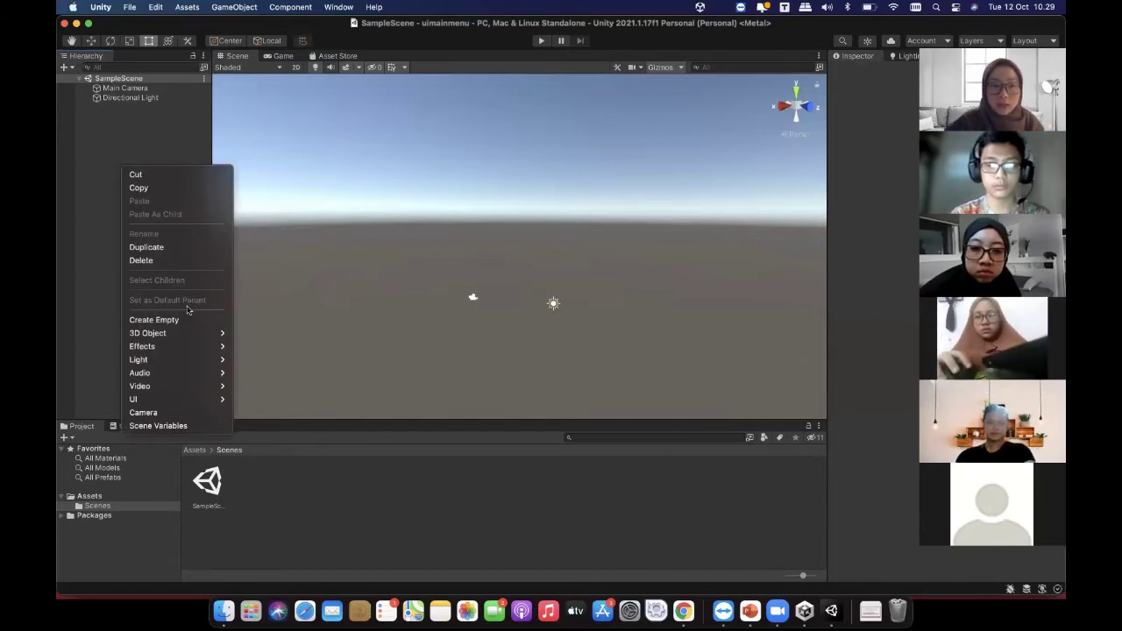
mouse_move(170, 403)
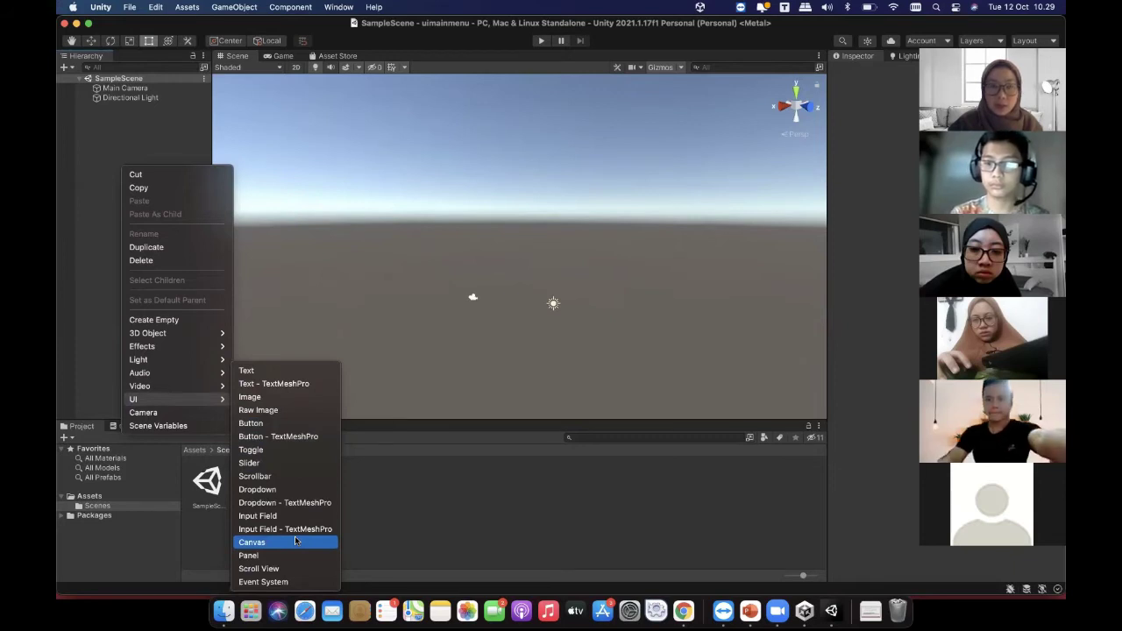
left_click(114, 151)
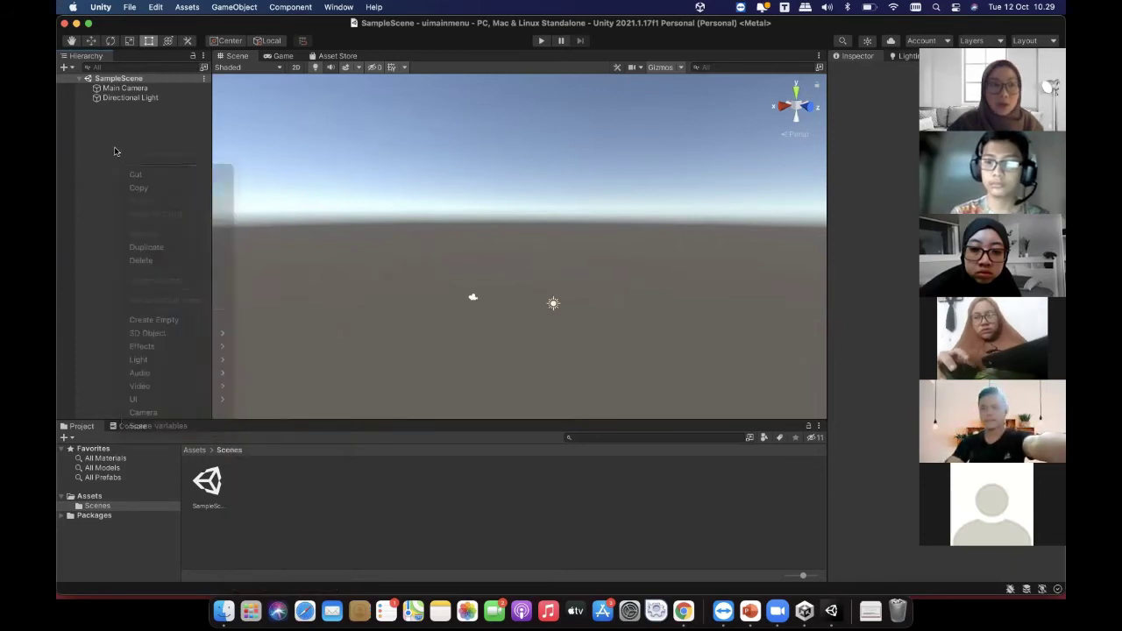
Step: Add a UI Canvas to the scene and keep its default name
left_click(234, 9)
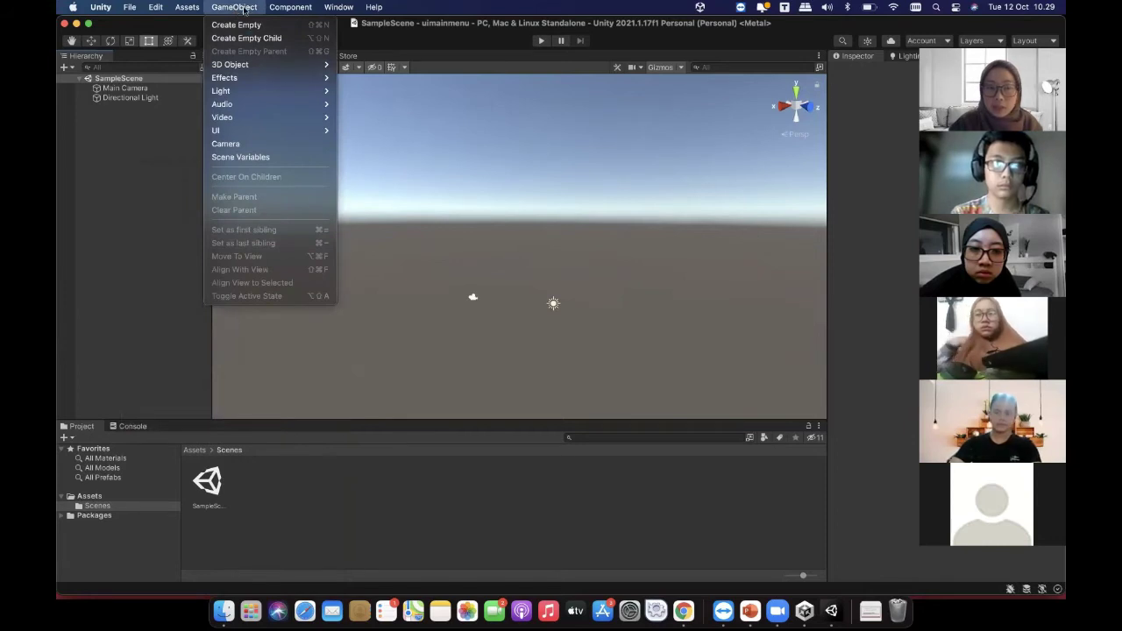
mouse_move(251, 131)
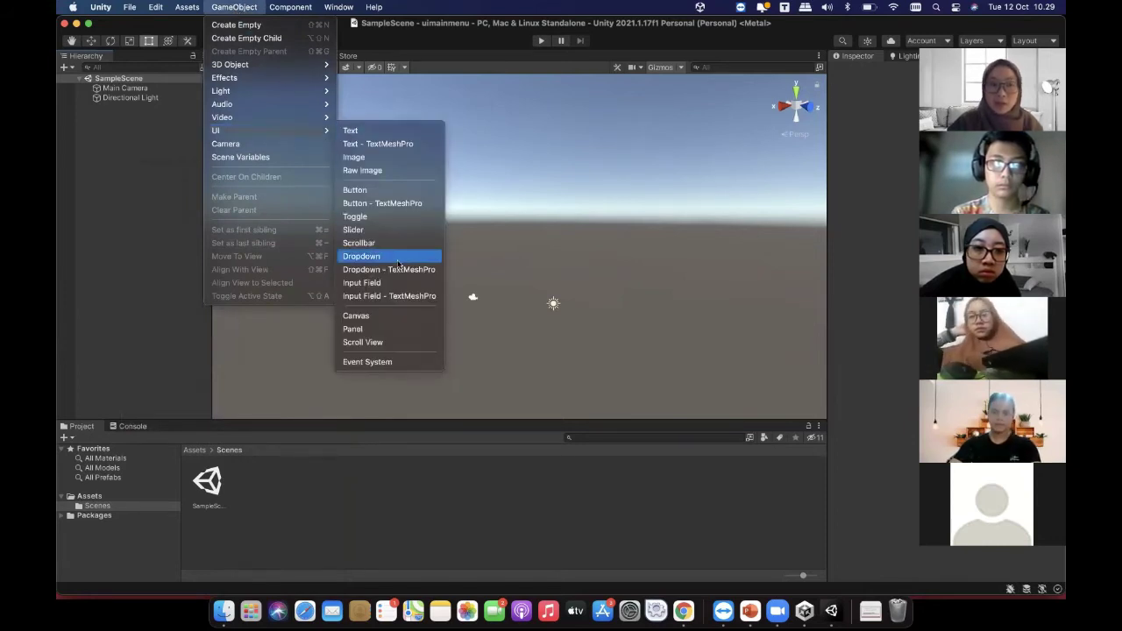
left_click(375, 316)
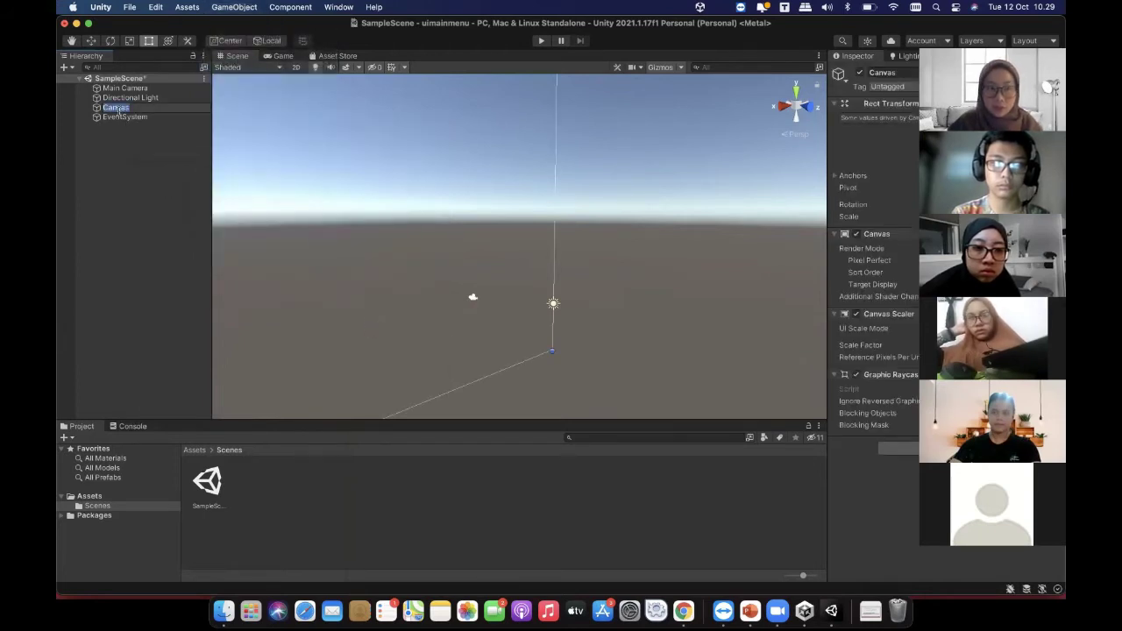
left_click(127, 141)
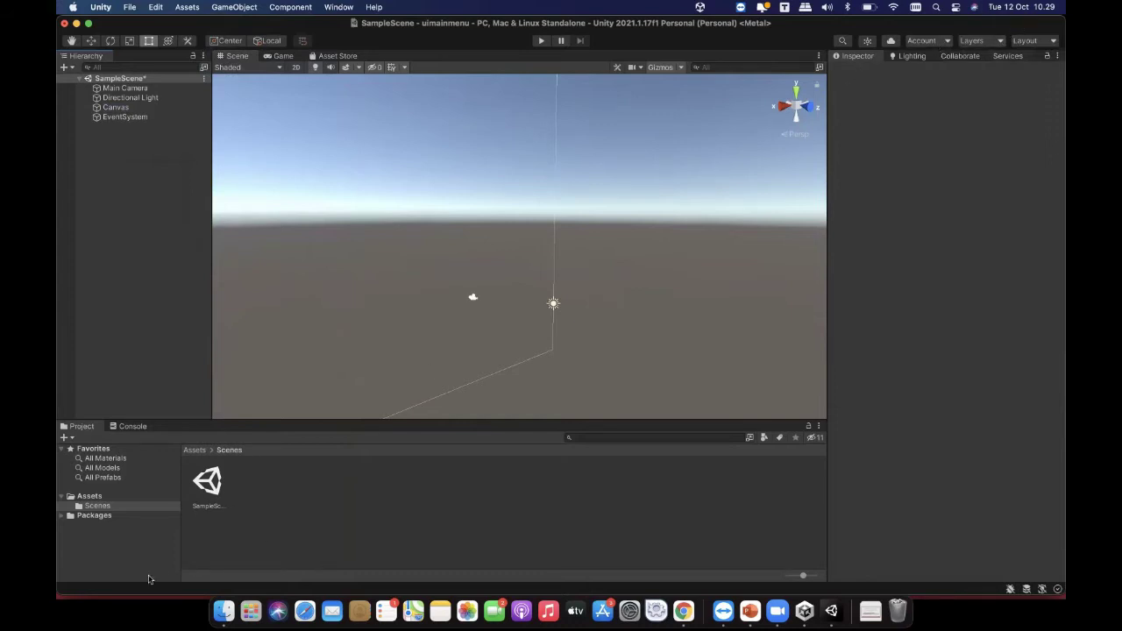
Step: Switch the Scene view to 2D and frame the whole canvas in it
left_click(122, 107)
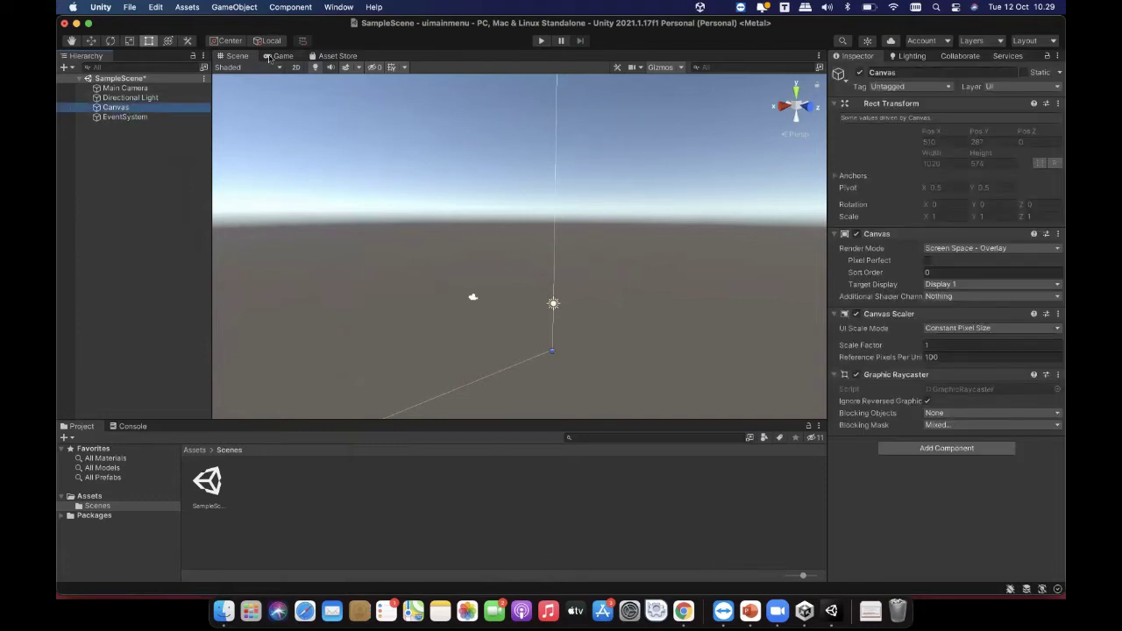
left_click(295, 68)
left_click(294, 67)
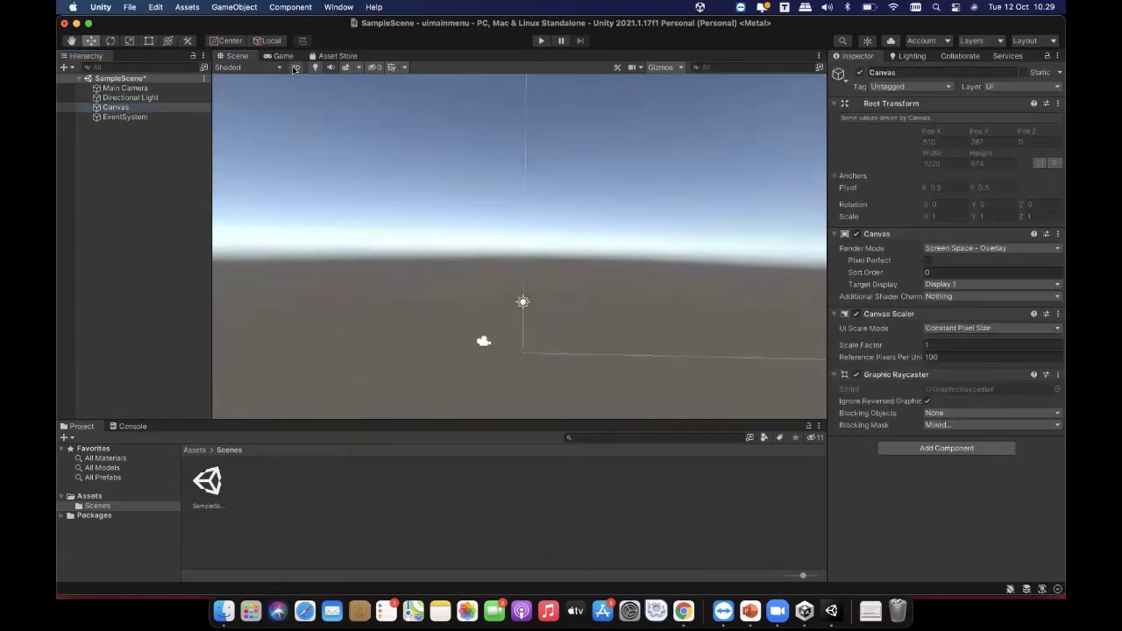
left_click(294, 67)
key("t")
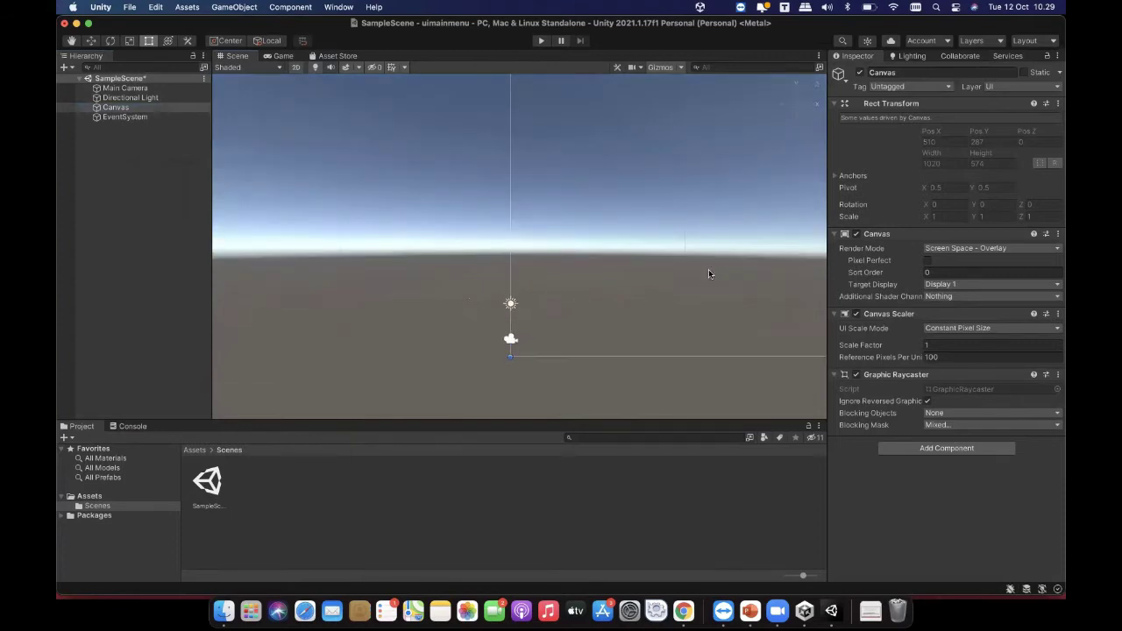
double_click(117, 107)
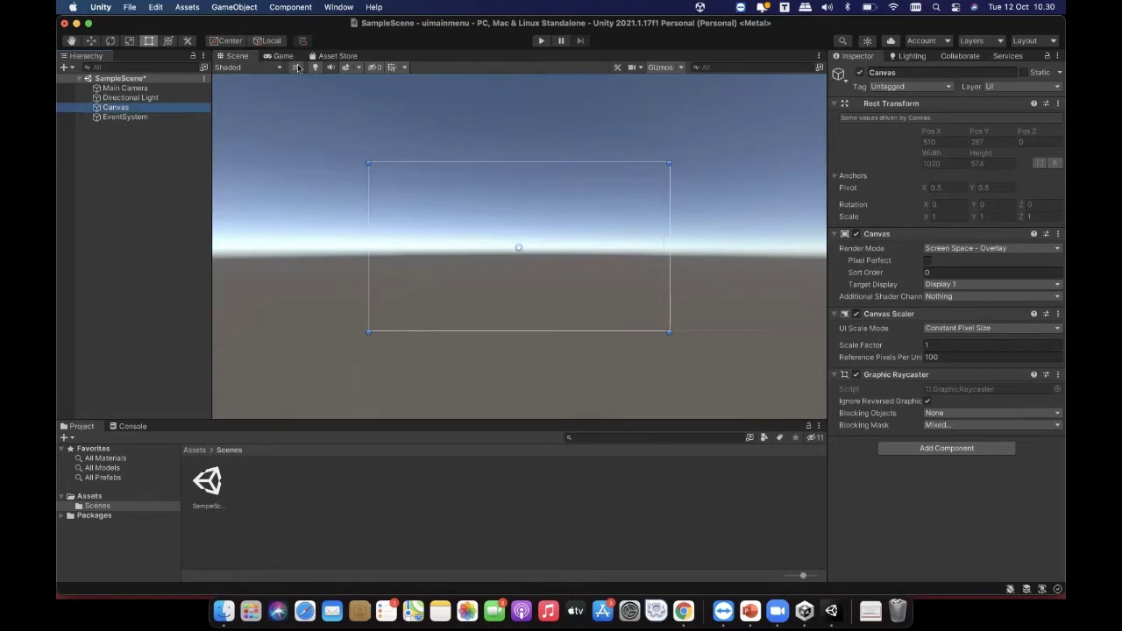
scroll(561, 188, "up", 3)
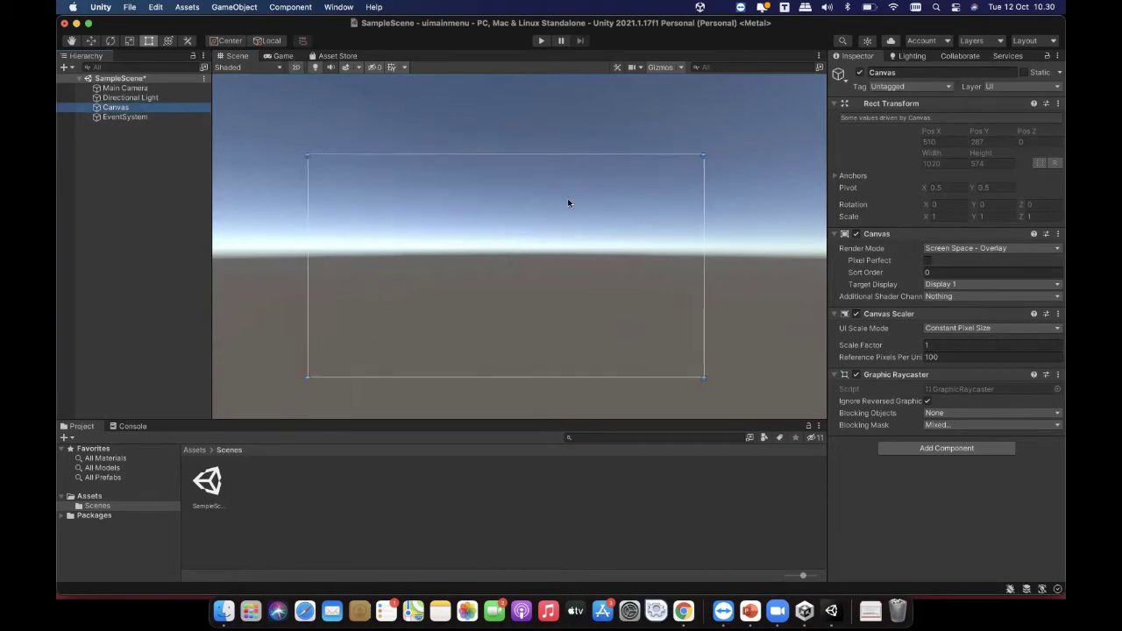
middle_click_drag(561, 257, 570, 228)
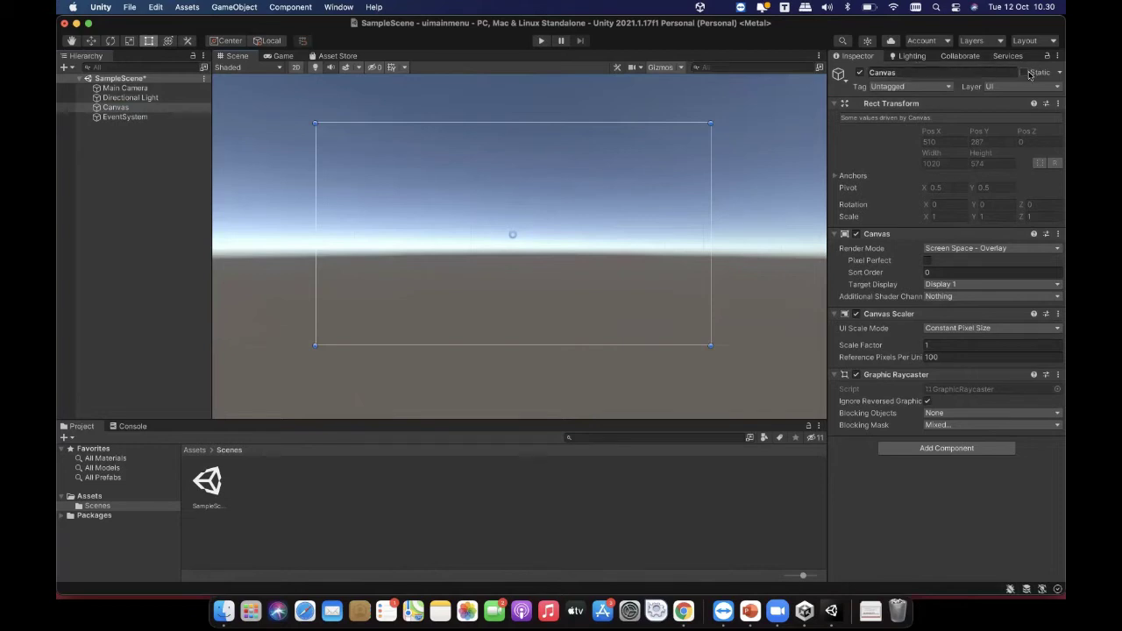
Step: Rename the canvas CanvasMenu and set its render mode to Screen Space - Camera
left_click(922, 73)
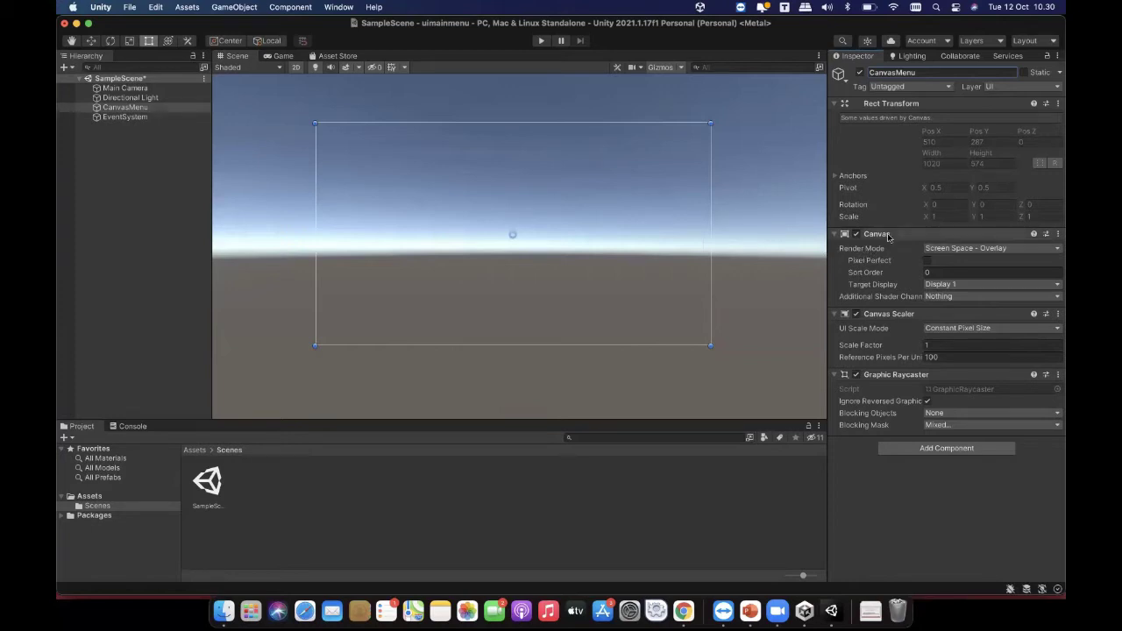
left_click(961, 249)
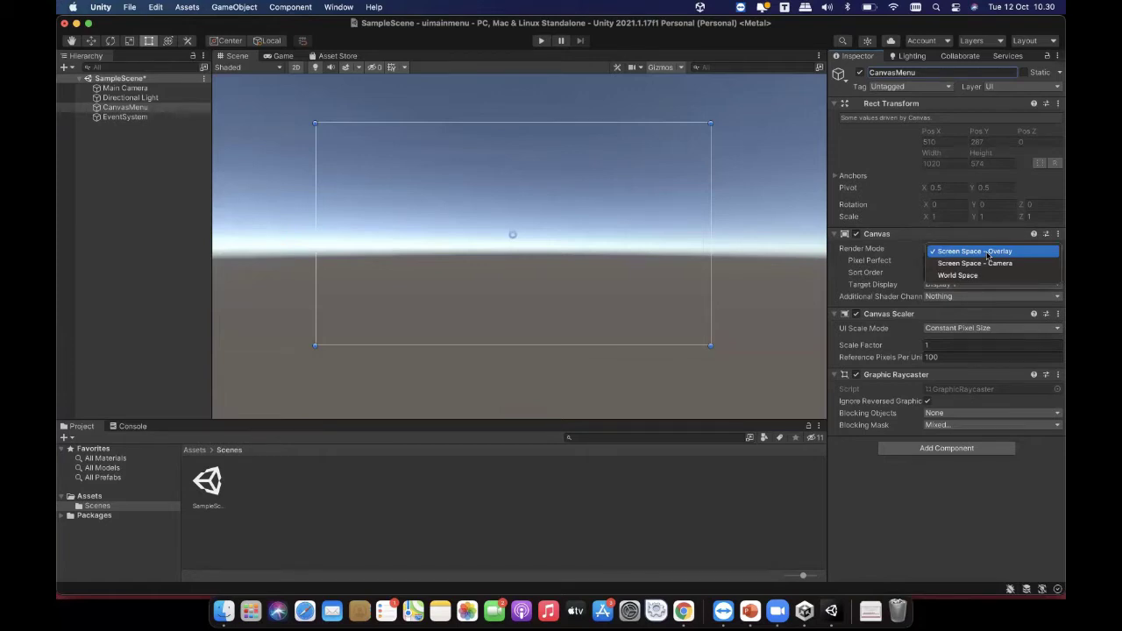
left_click(987, 252)
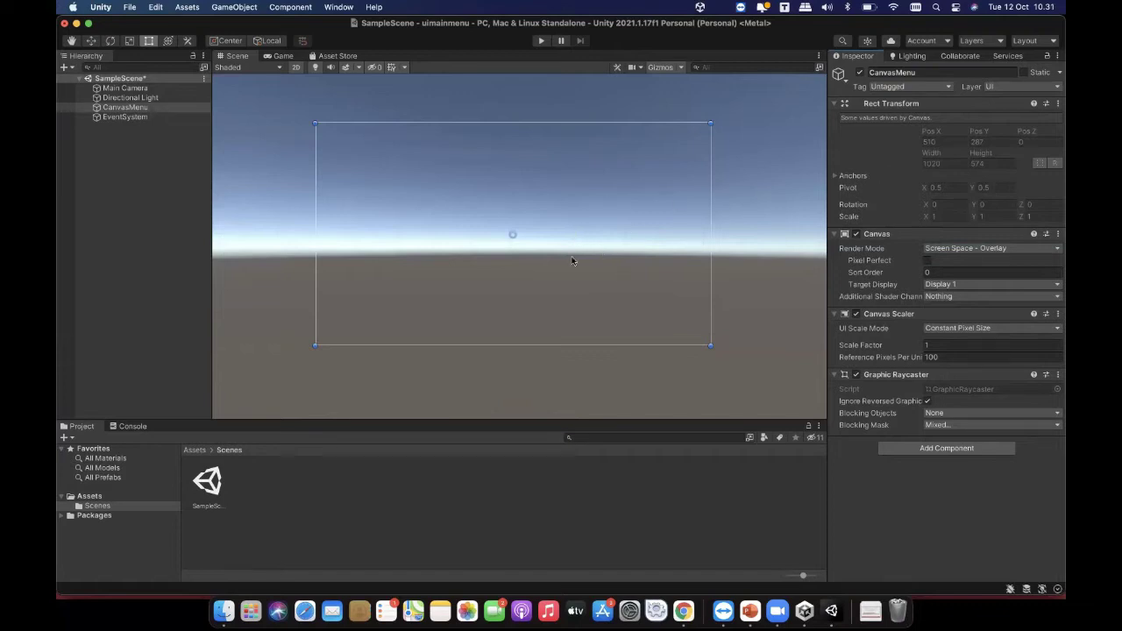
left_click(976, 249)
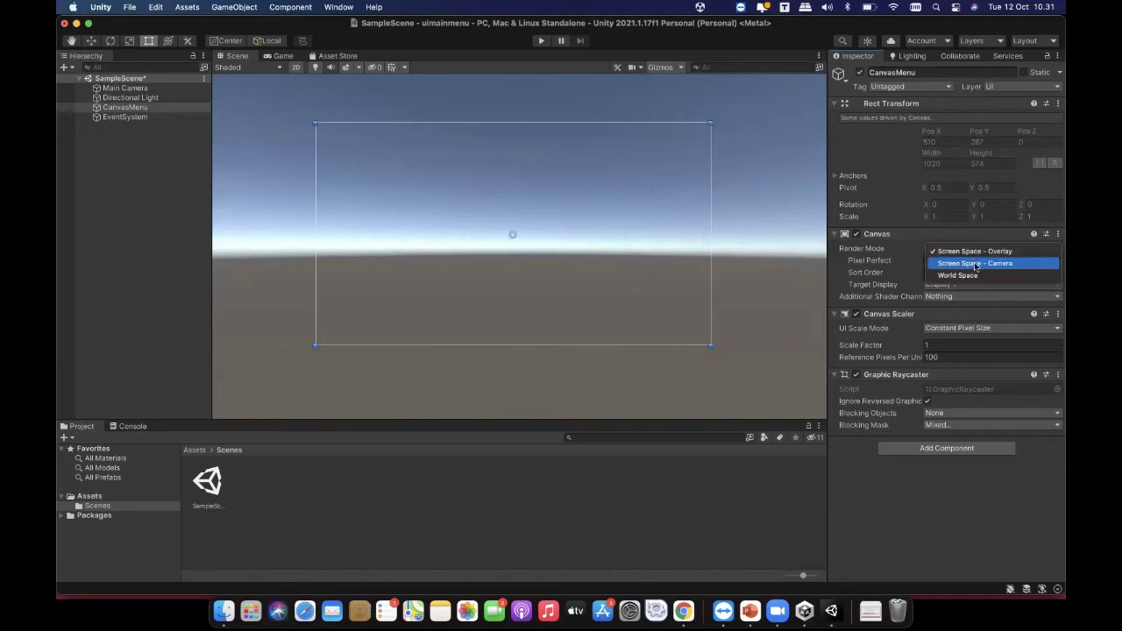
left_click(975, 264)
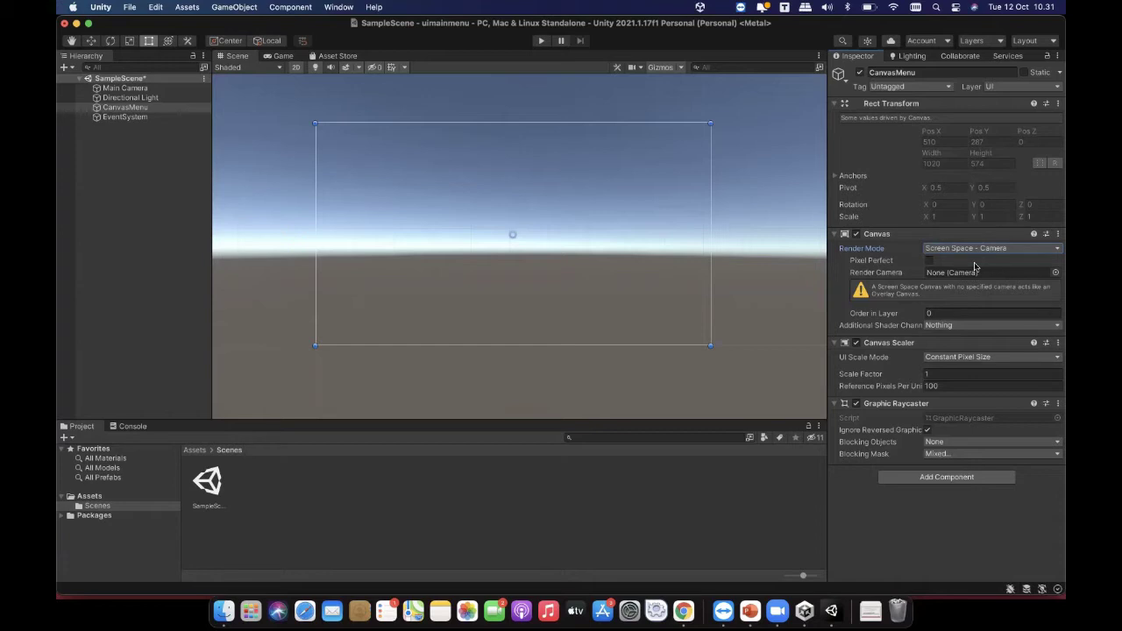
Step: Examine the Main Camera's settings and preview, the Game view, and the CanvasMenu settings
left_click(138, 89)
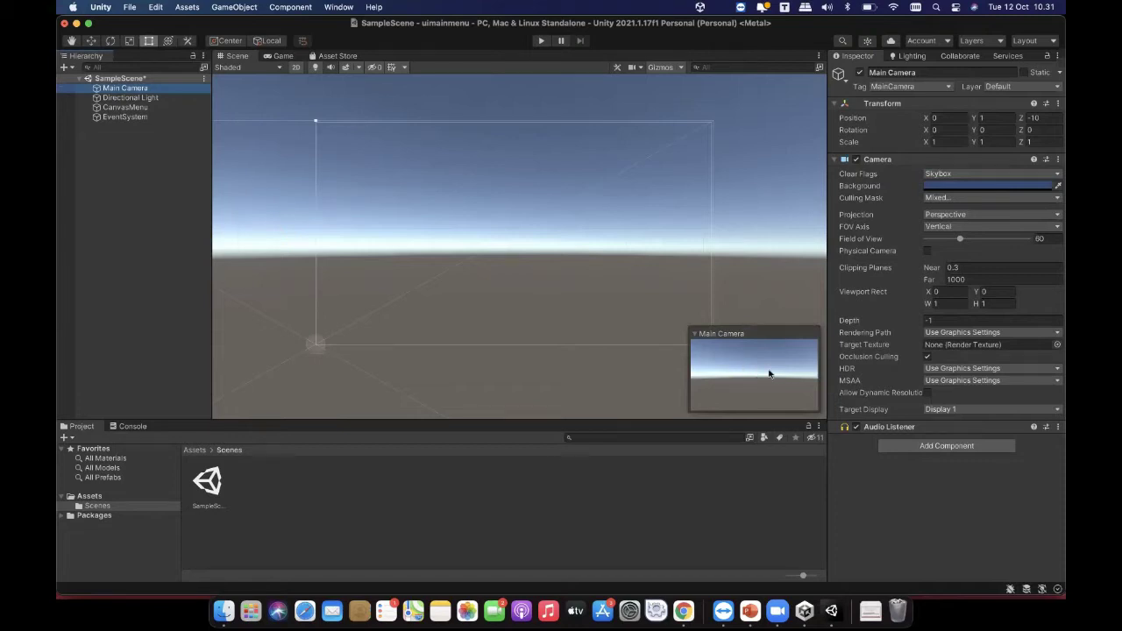
left_click(270, 56)
left_click(242, 55)
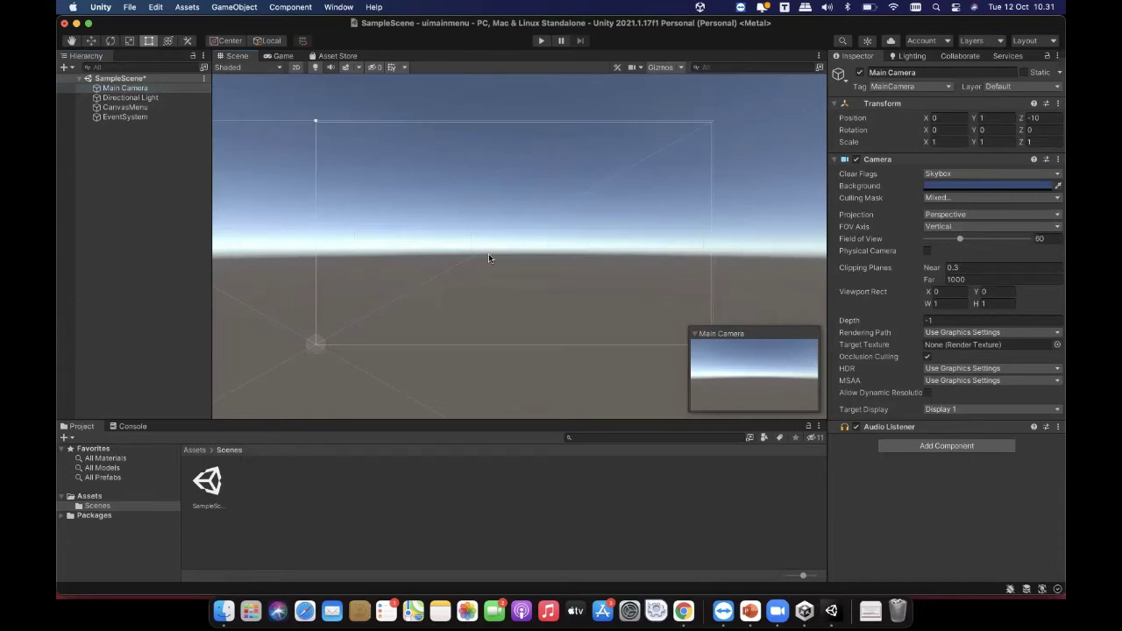
left_click(121, 107)
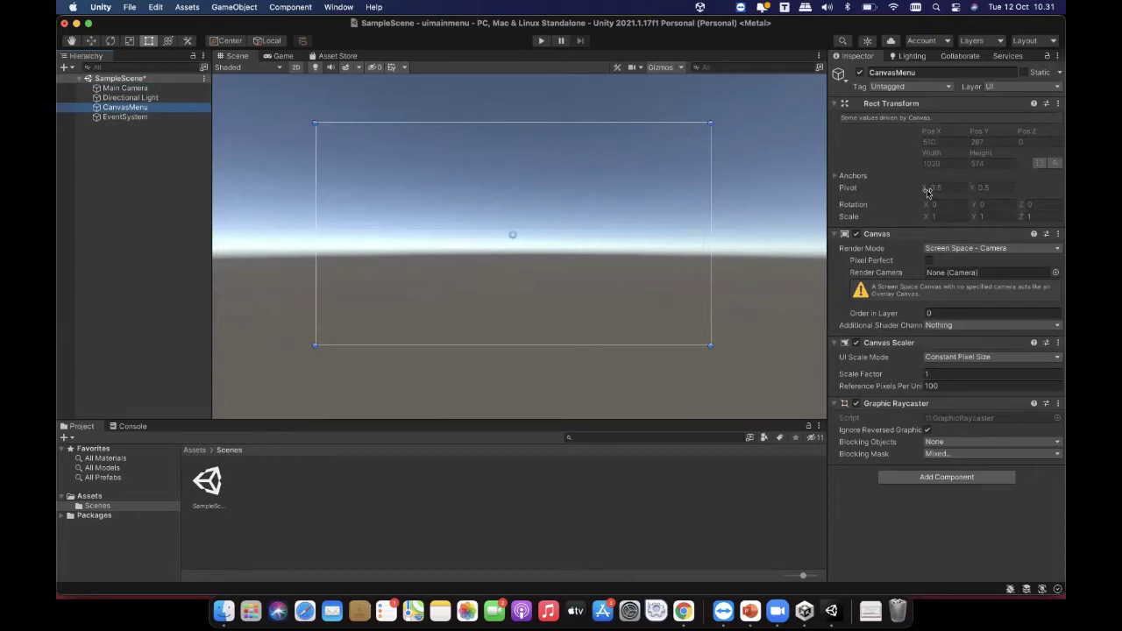
left_click(136, 92)
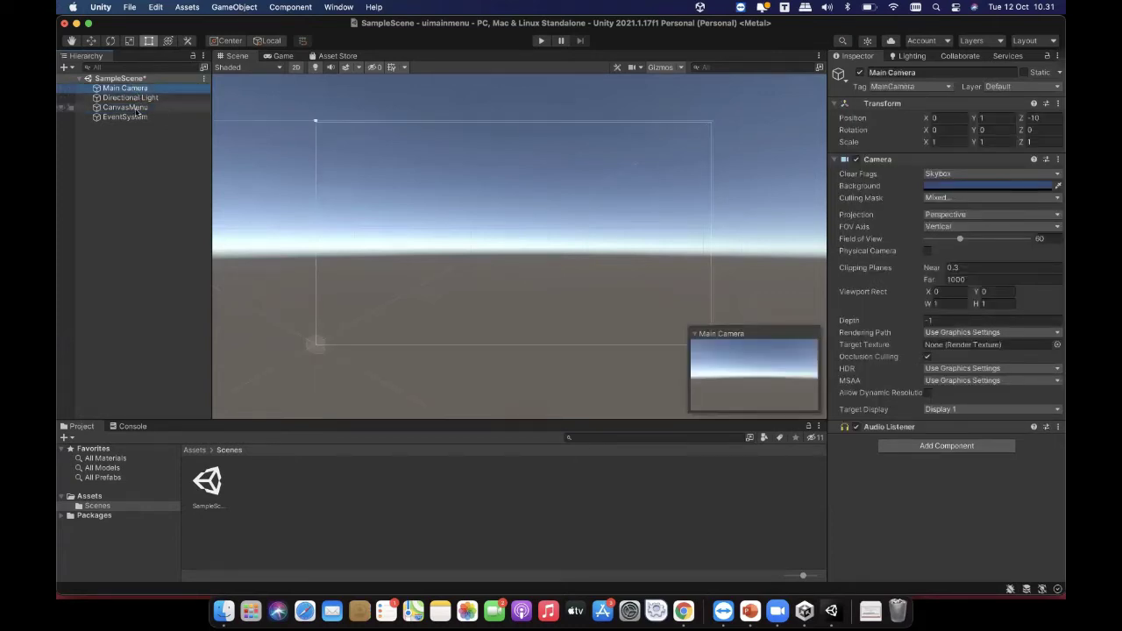
left_click(136, 109)
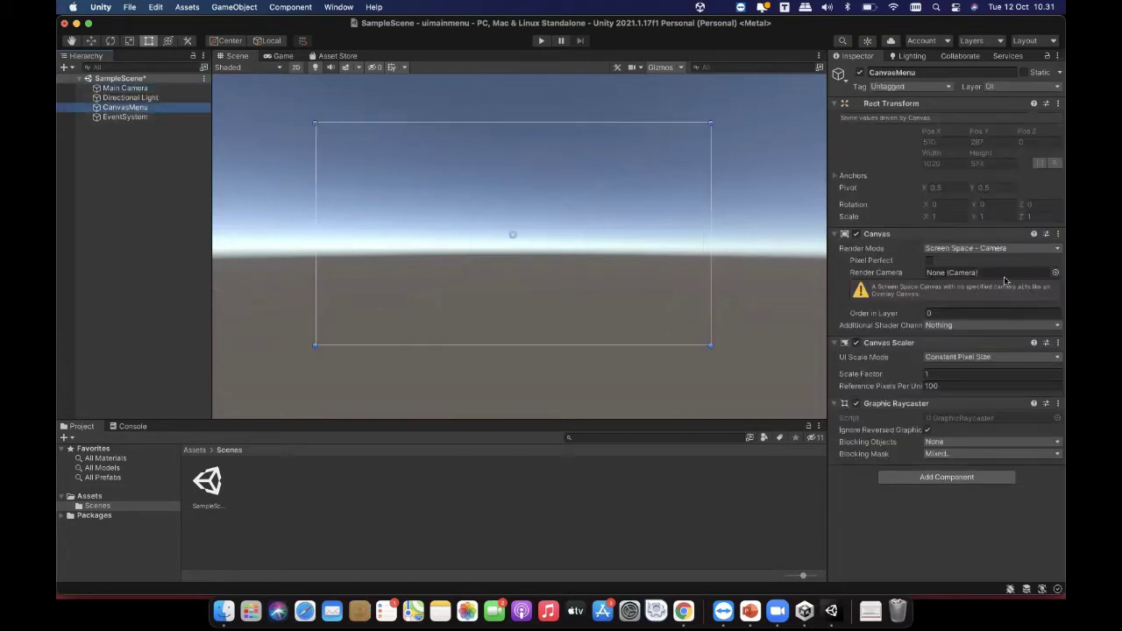
Step: Try World Space as CanvasMenu's render mode and switch it back to Screen Space - Camera
left_click(965, 251)
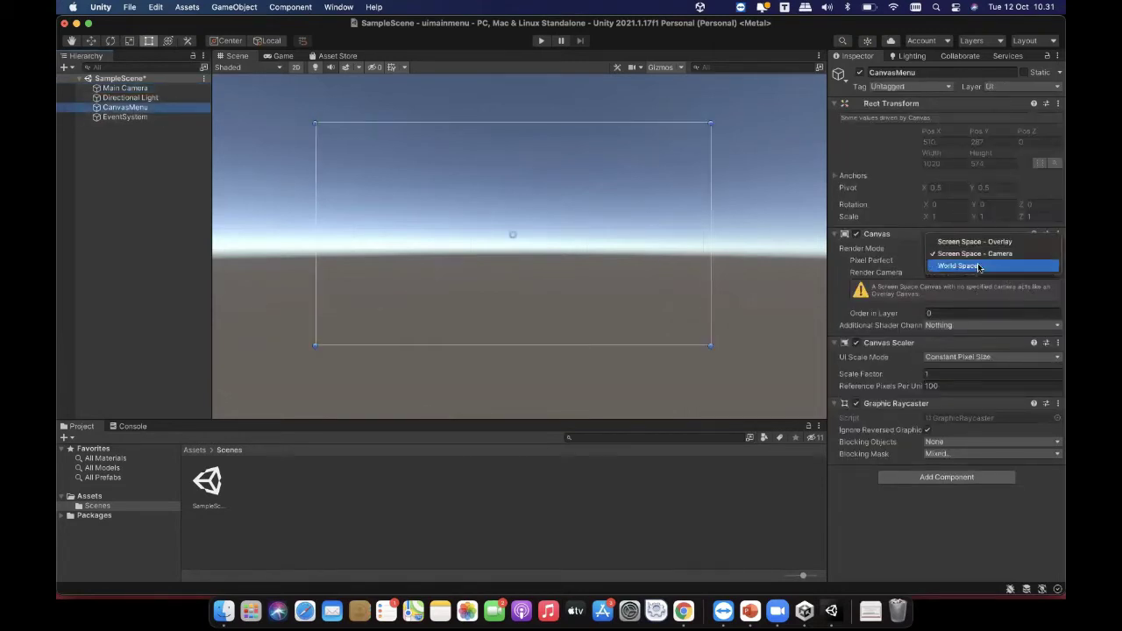
left_click(960, 265)
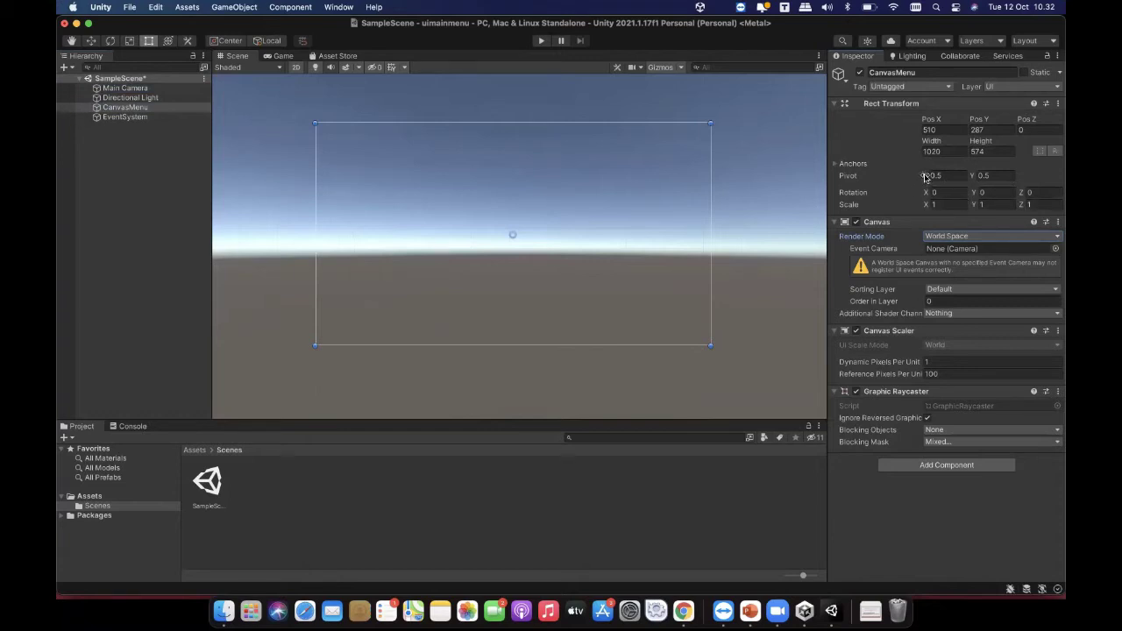
left_click(1045, 237)
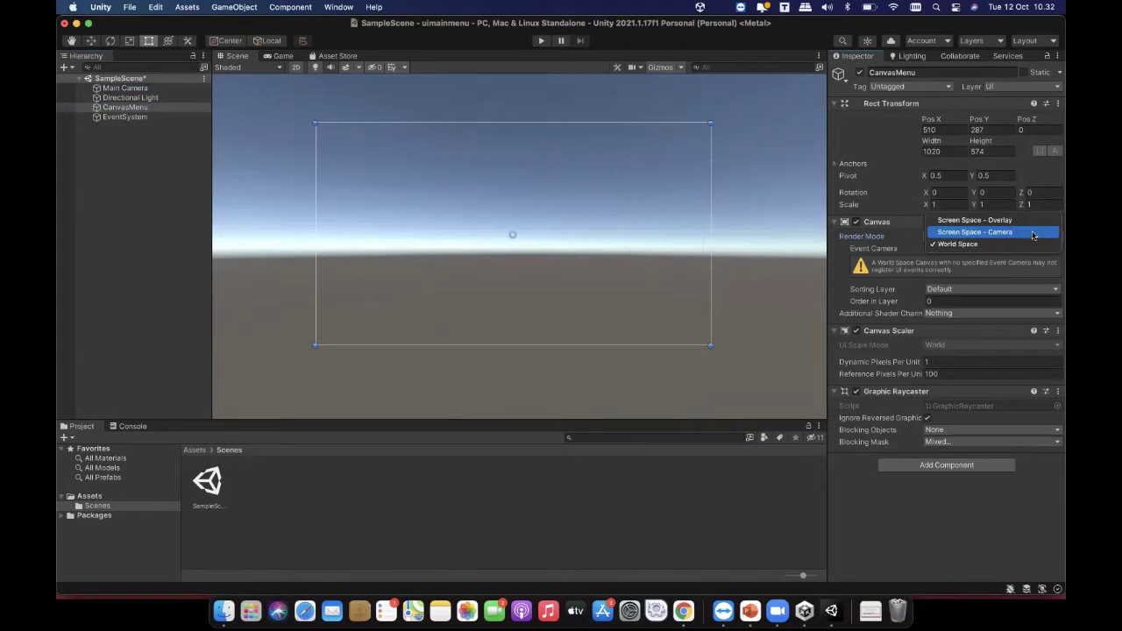
left_click(1033, 232)
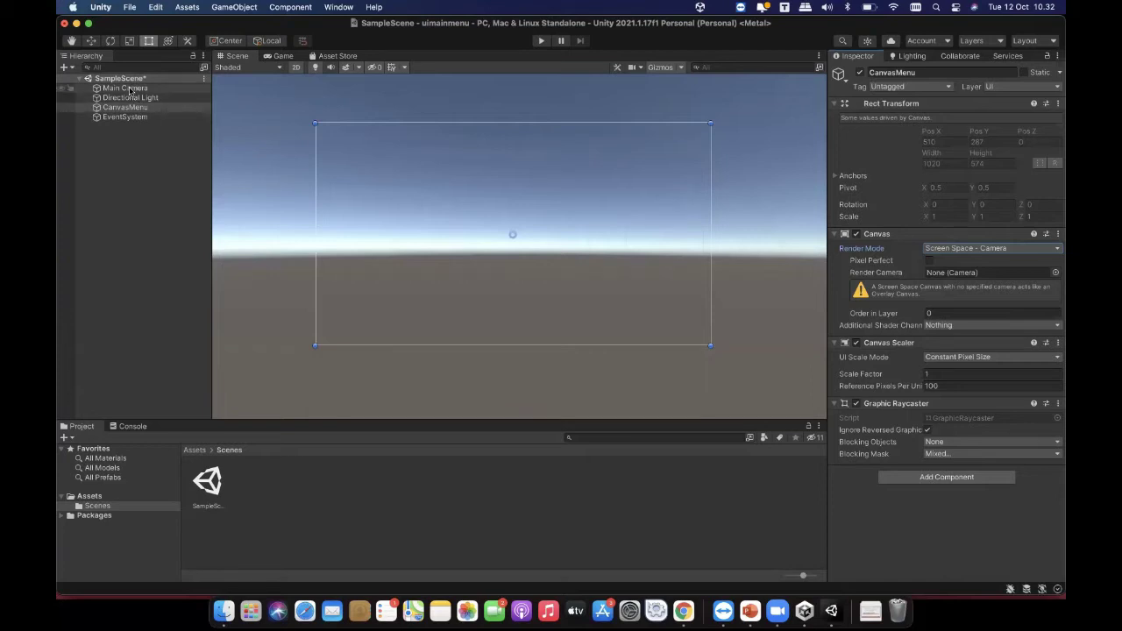
Step: Assign the Main Camera as CanvasMenu's render camera and frame the canvas in the Scene view
left_click_drag(130, 88, 966, 279)
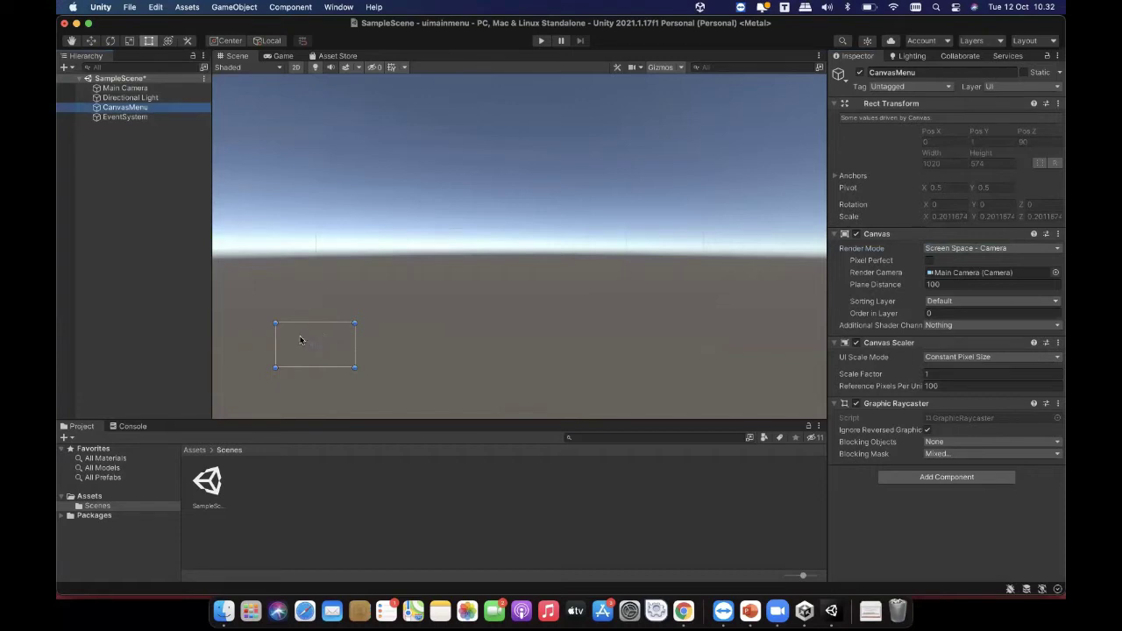
double_click(136, 107)
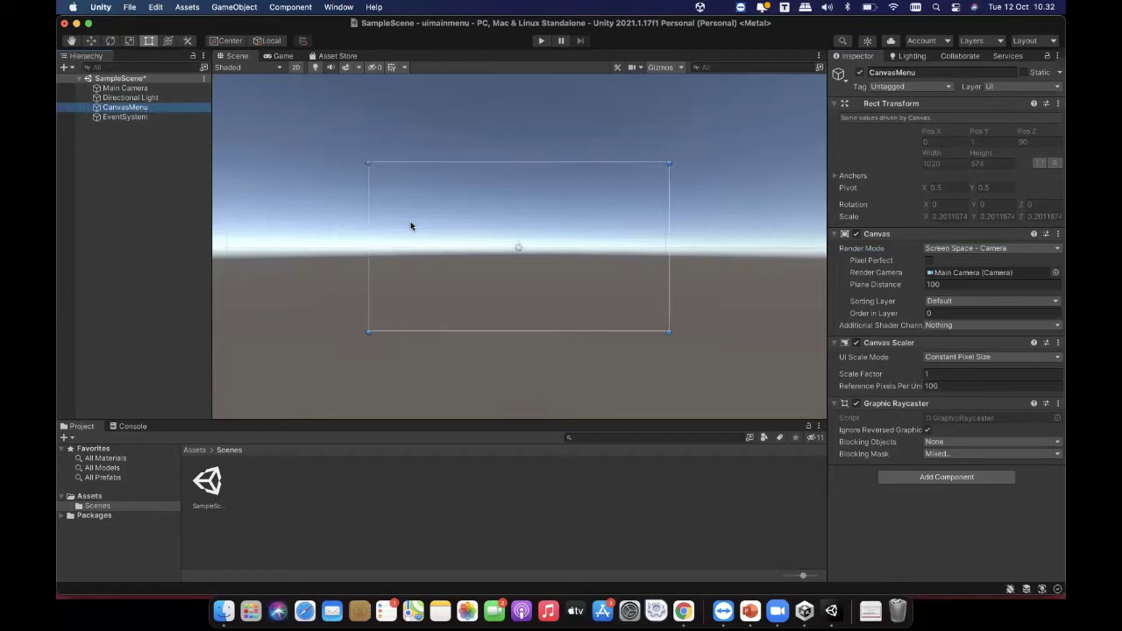
scroll(410, 226, "up", 4)
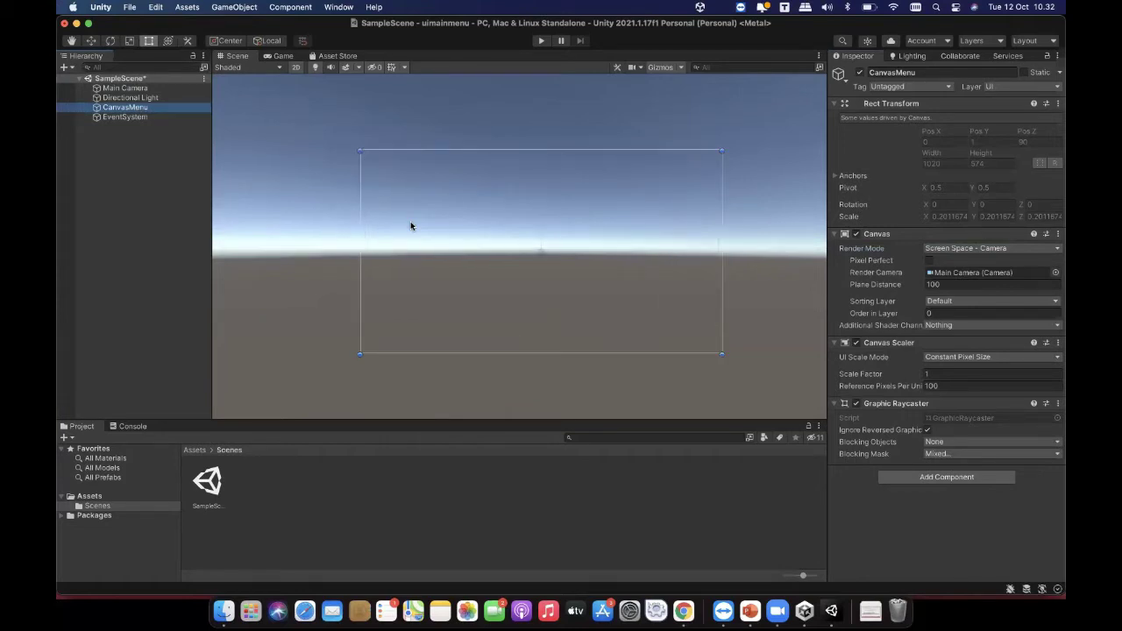
scroll(409, 226, "up", 6)
scroll(410, 225, "down", 4)
middle_click_drag(701, 239, 646, 203)
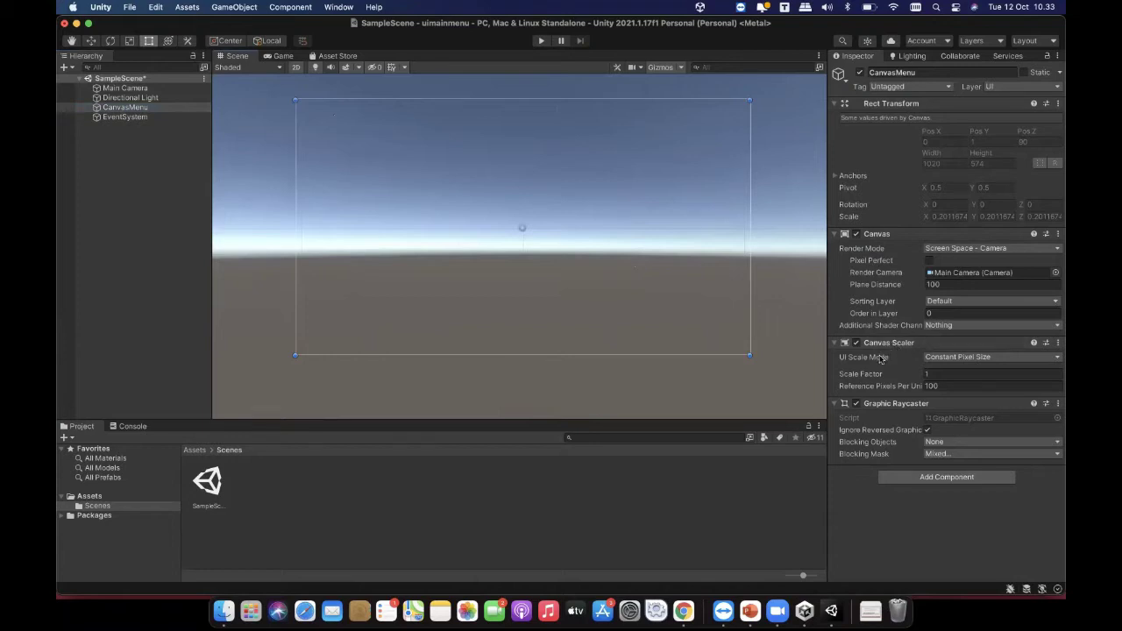
mouse_move(881, 359)
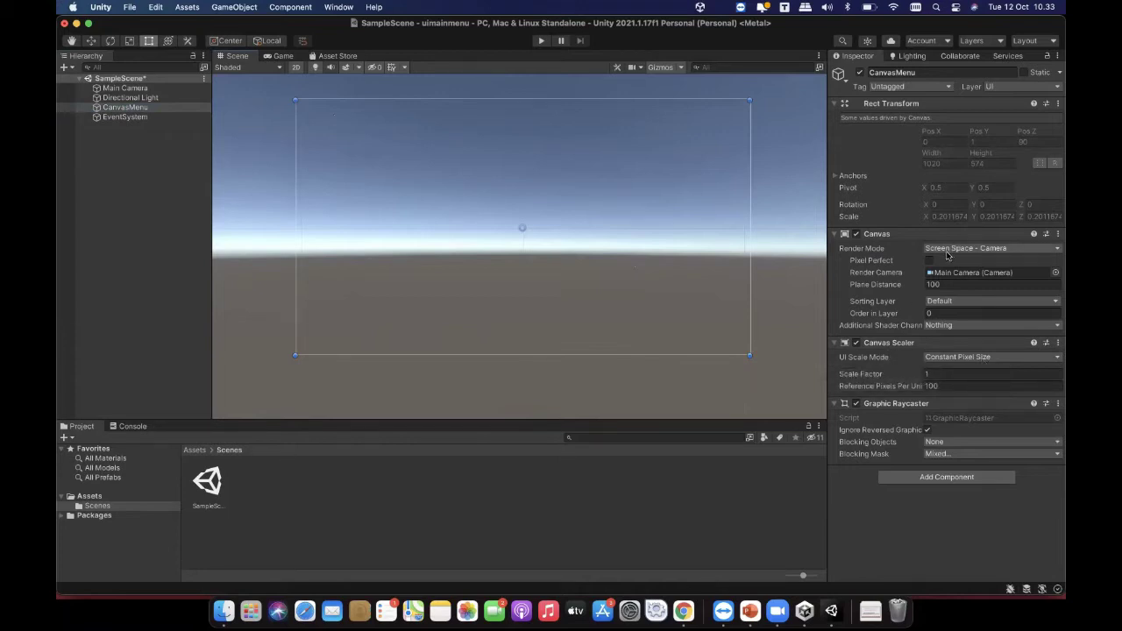
Step: Set the Canvas Scaler's UI scale mode on CanvasMenu to Scale With Screen Size
left_click(931, 358)
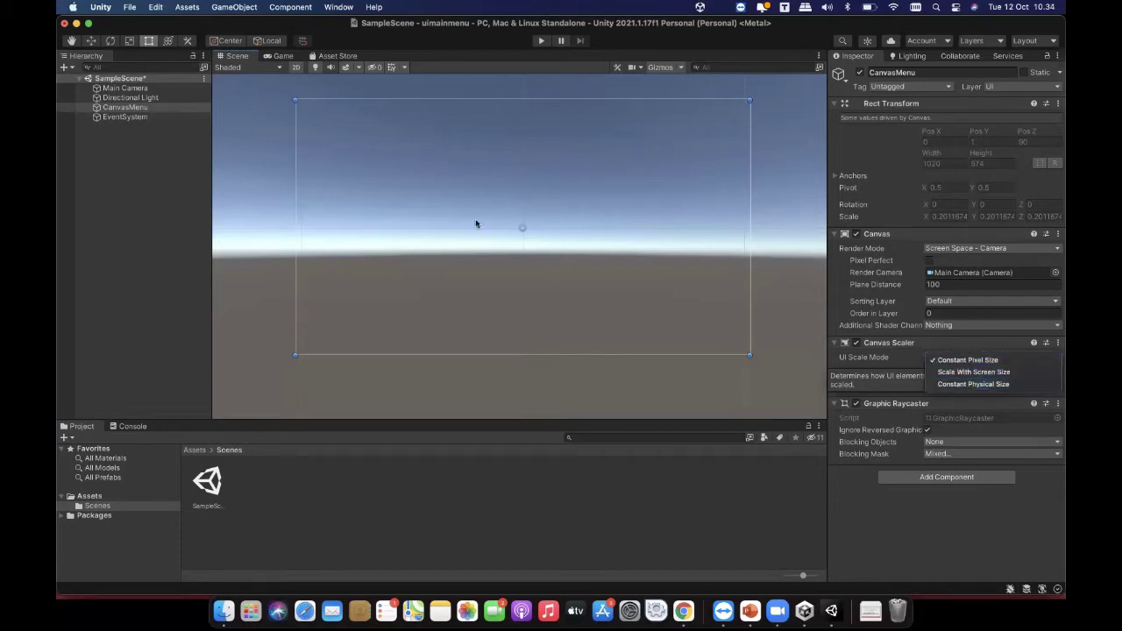
left_click(986, 376)
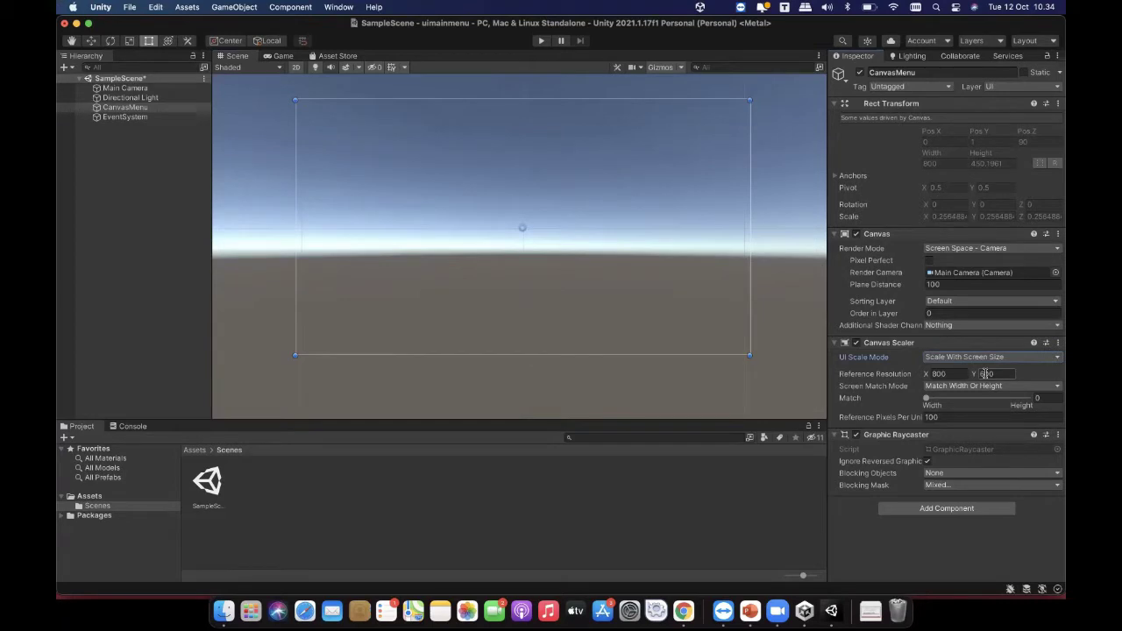
Step: Compare the Scene and Game views and examine how the Game view scales at different widths
left_click(280, 56)
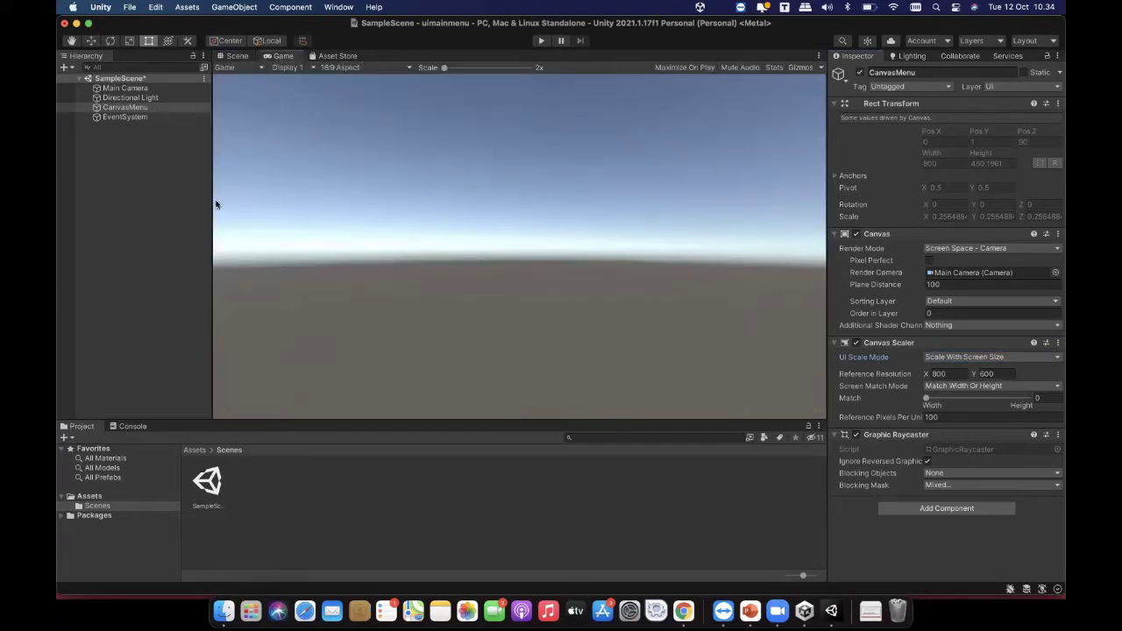
left_click_drag(210, 205, 247, 252)
left_click_drag(174, 256, 212, 249)
left_click(234, 56)
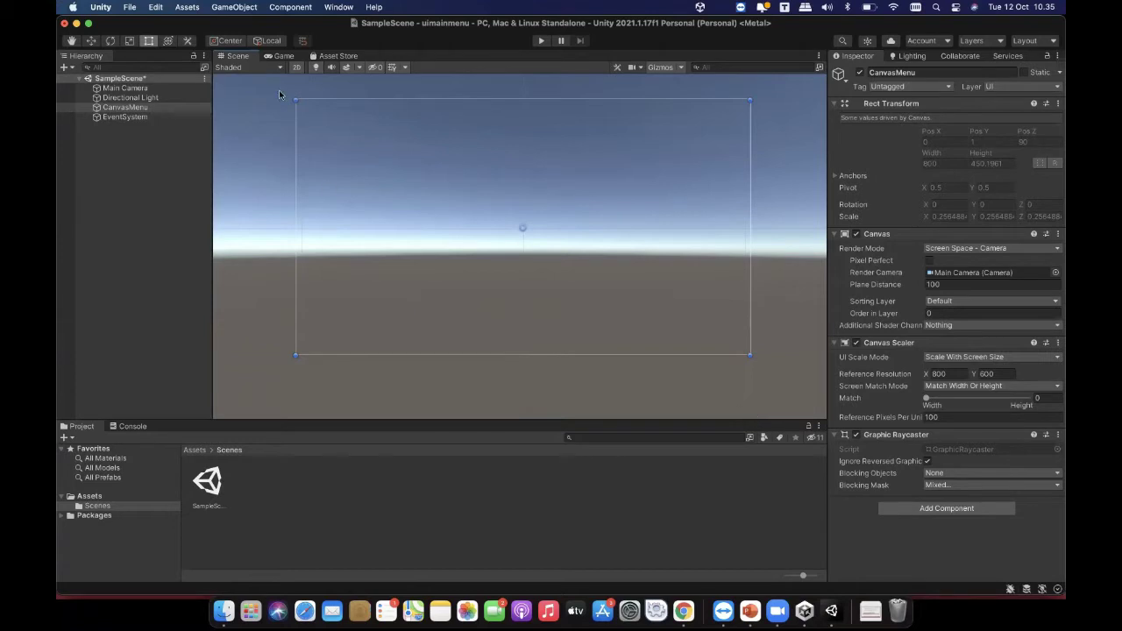
left_click(279, 55)
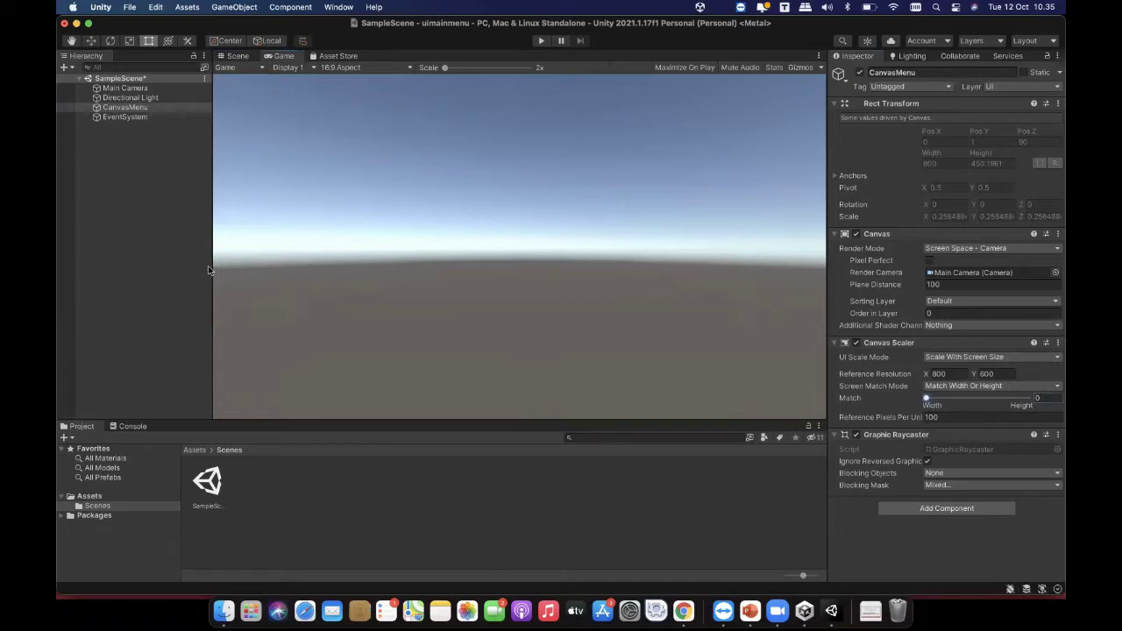
left_click_drag(210, 270, 262, 267)
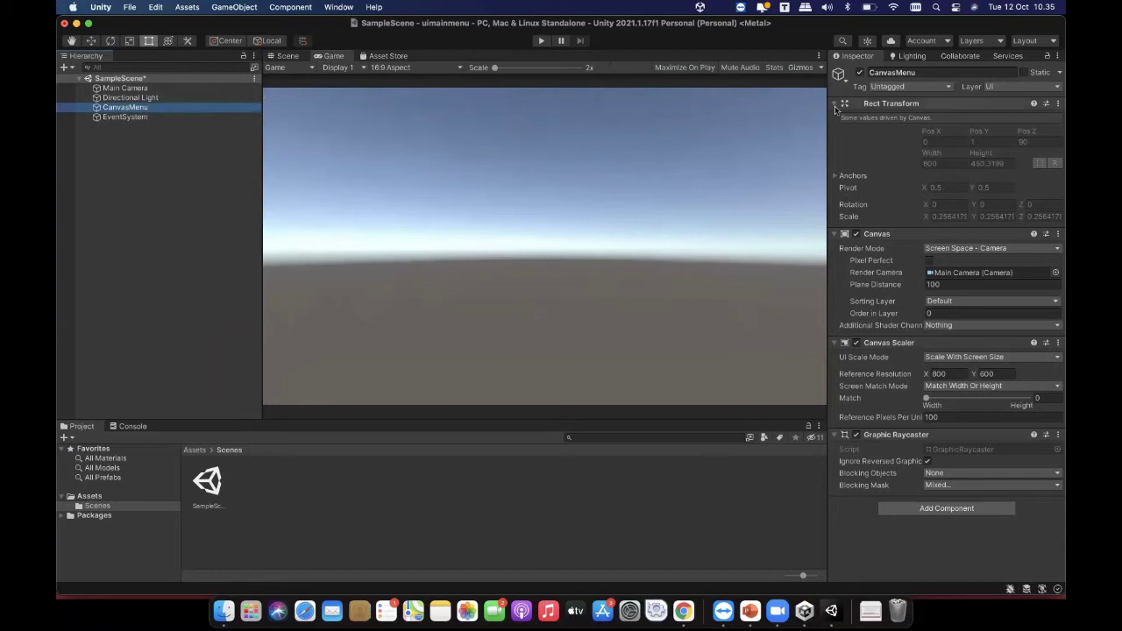
Step: Narrow the Game view, try other Canvas Scaler Match values between width and height, and return Match to 0 at the wider layout
left_click_drag(264, 240, 503, 254)
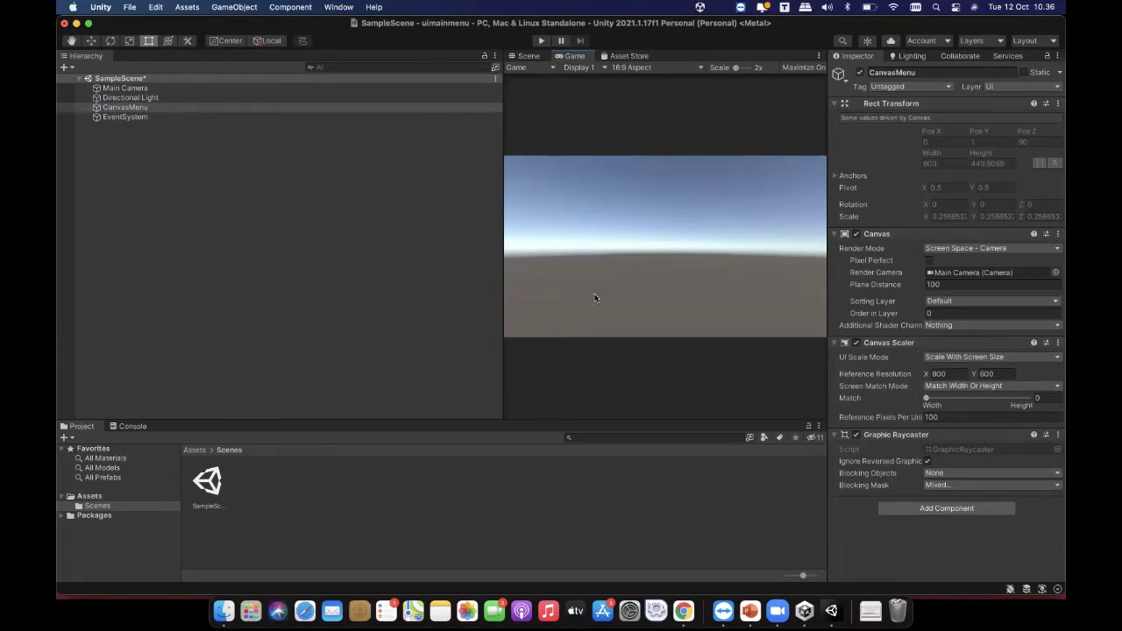
left_click_drag(982, 399, 1038, 399)
left_click(979, 401)
left_click_drag(506, 254, 212, 276)
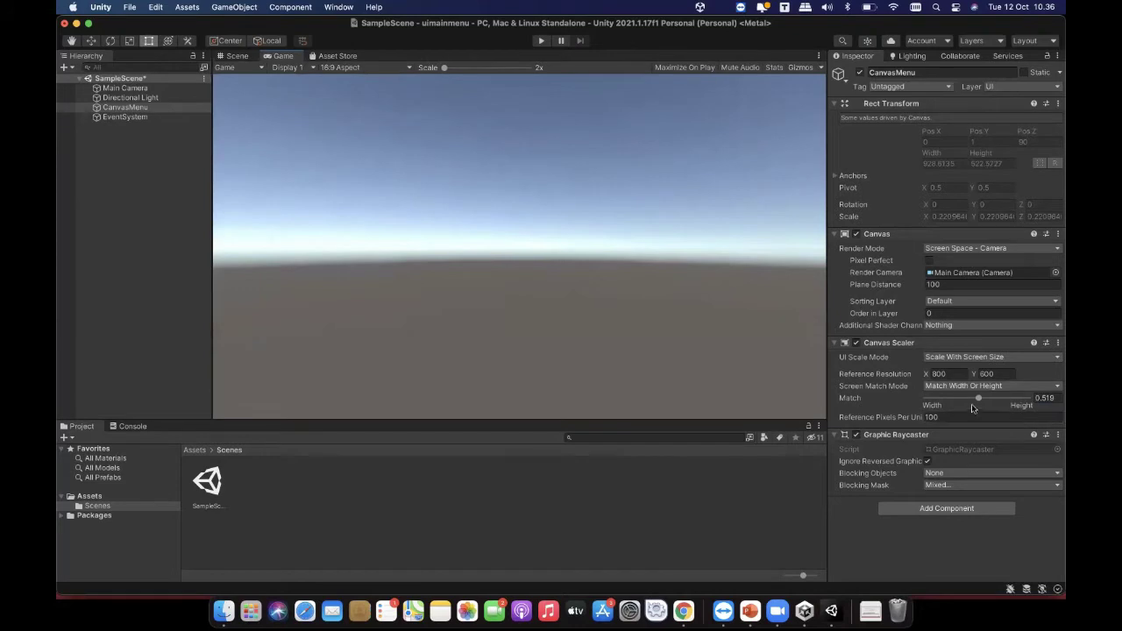
left_click_drag(978, 398, 920, 402)
Step: Switch to PowerPoint to look up and underline the HD resolution on the Interface slide, and return to Unity
left_click(937, 373)
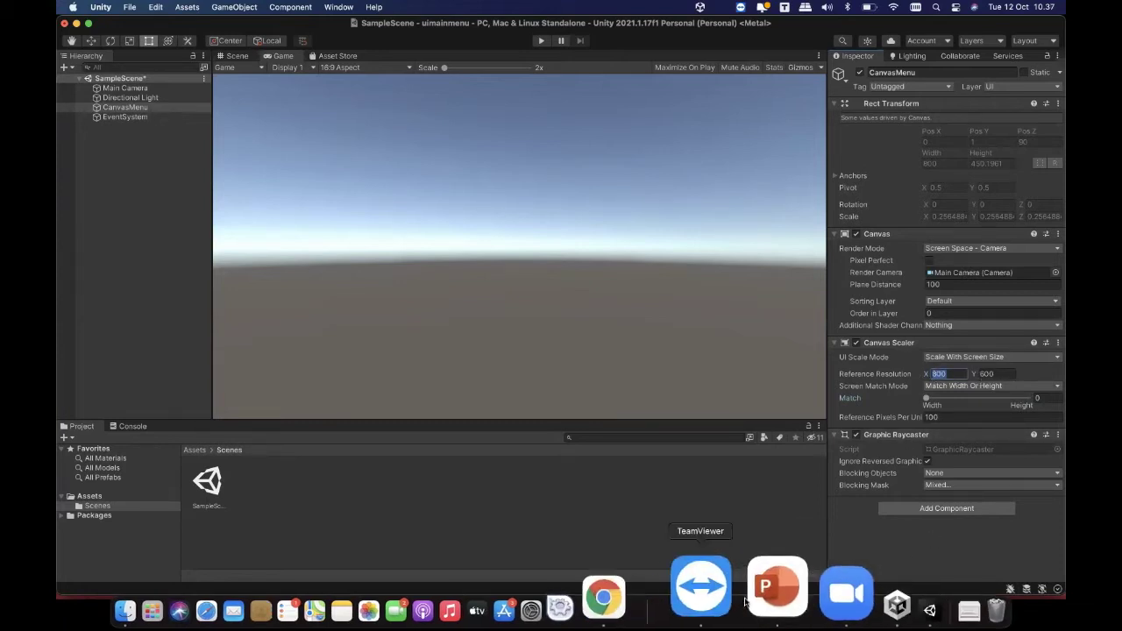
left_click(746, 601)
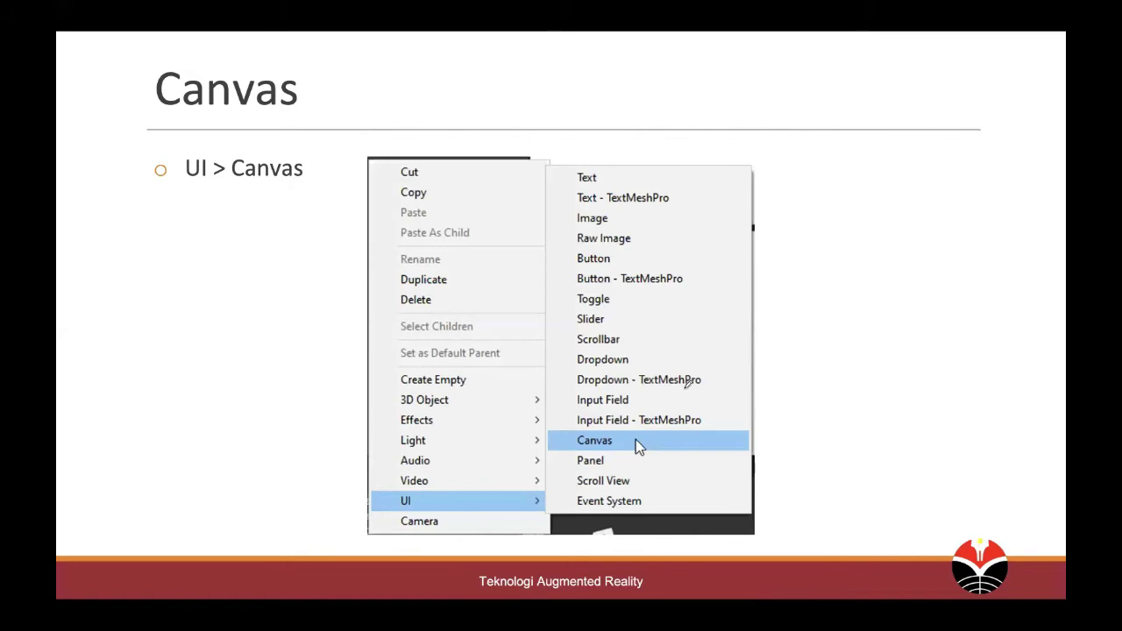
key("Left")
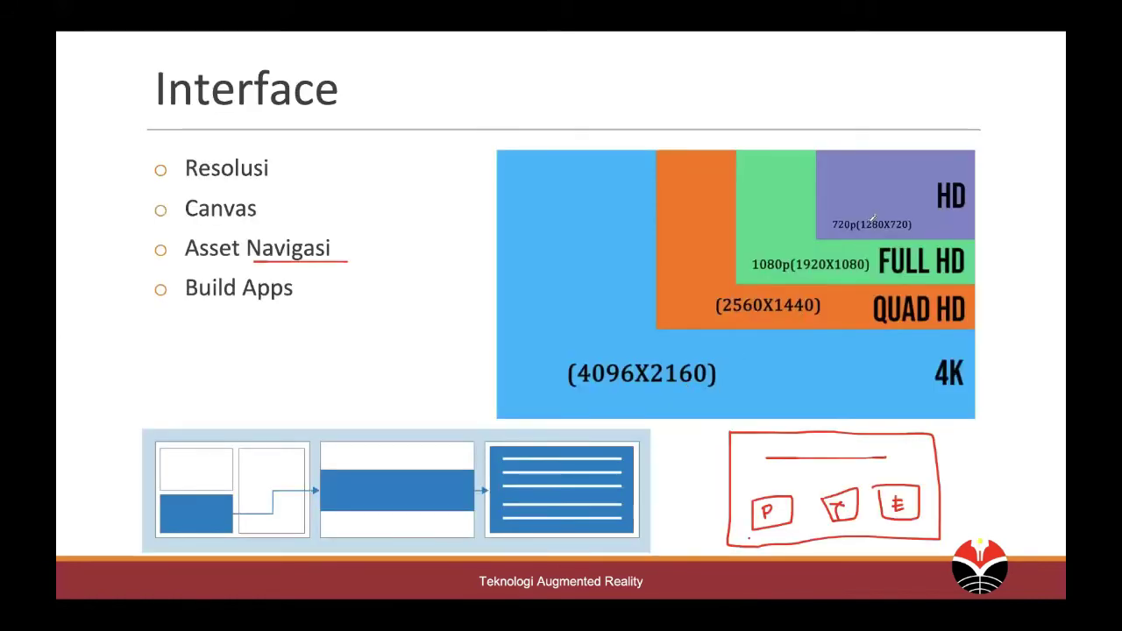
left_click_drag(863, 229, 877, 231)
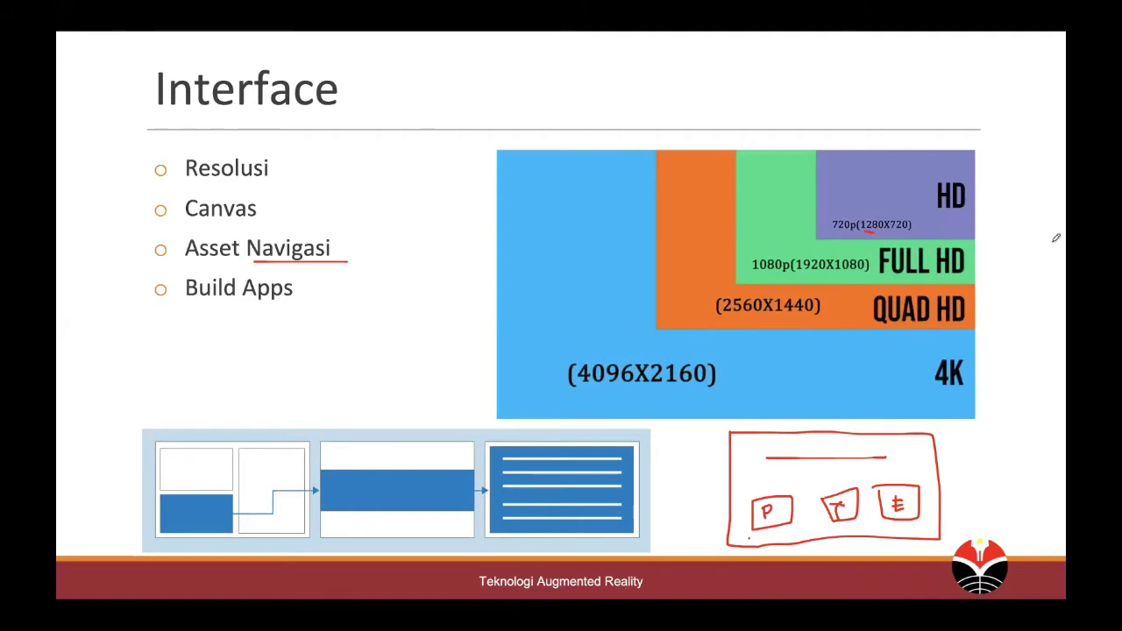
key("ctrl+Up")
left_click(960, 329)
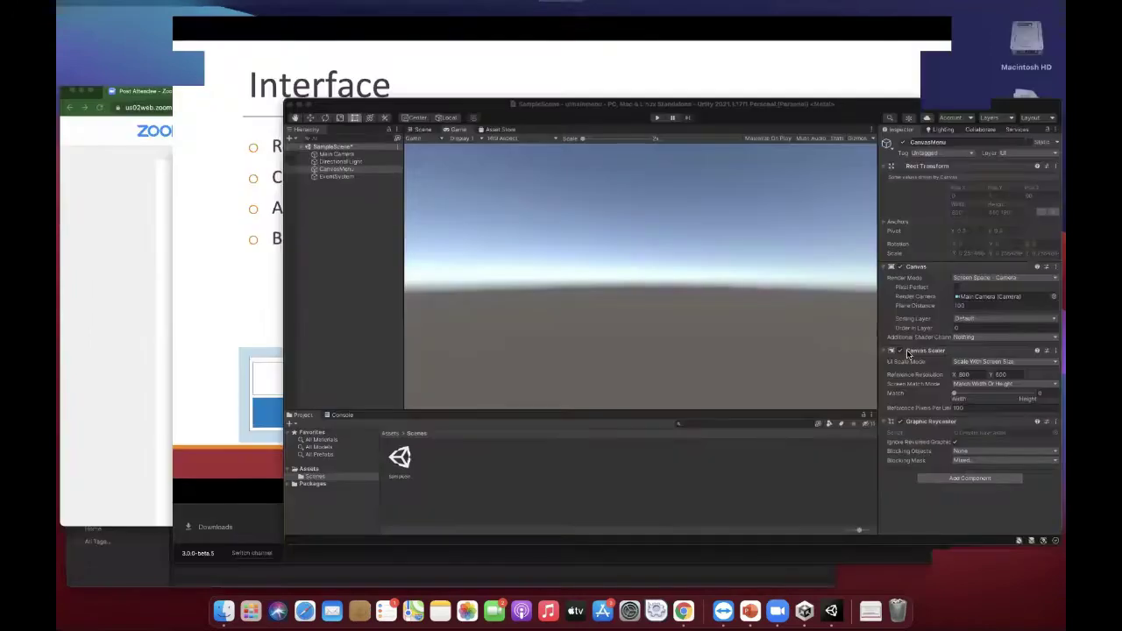
Step: Set the Canvas Scaler's reference resolution to X 1280 and Y 720 and check CanvasMenu in the Scene view
left_click(927, 373)
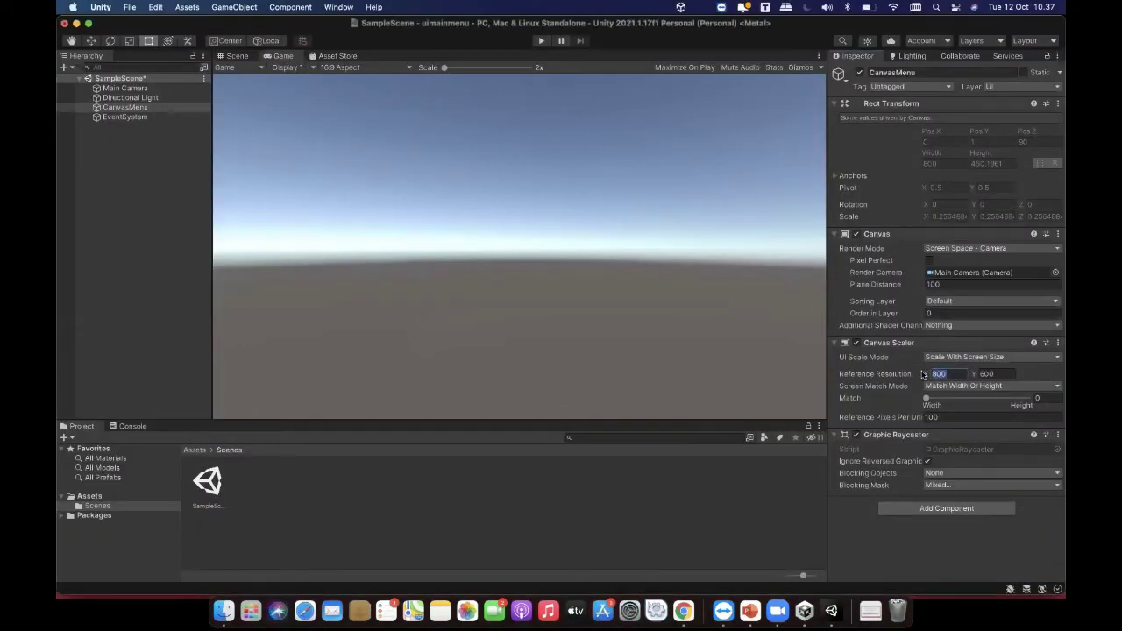
type("1280")
key("Tab")
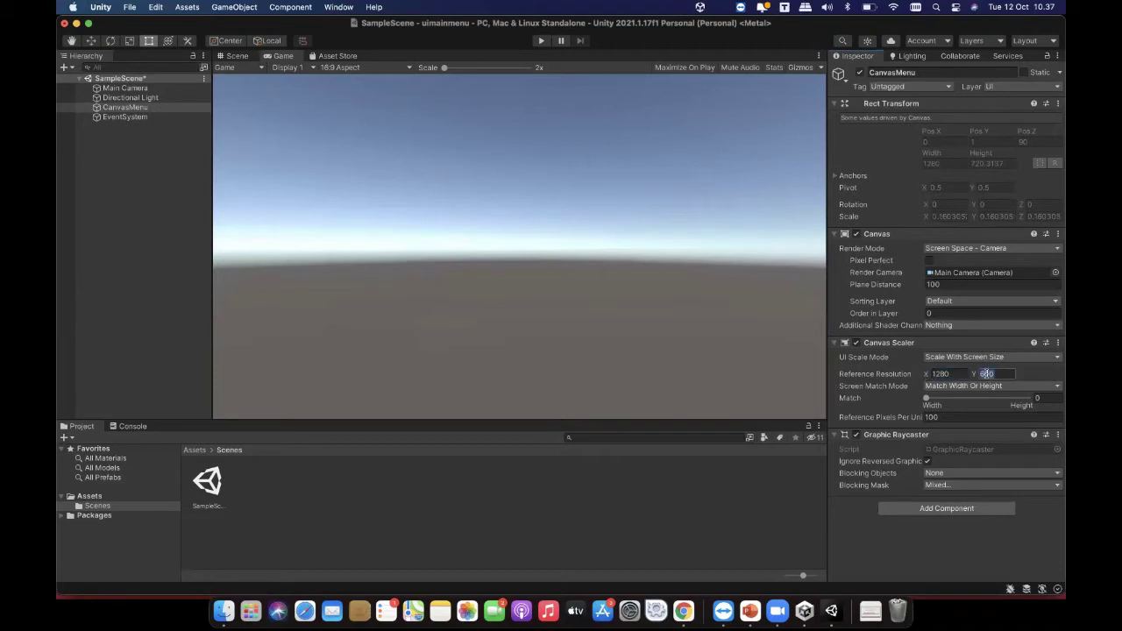
type("720")
key("Return")
left_click(125, 109)
scroll(567, 238, "up", 1)
left_click(234, 56)
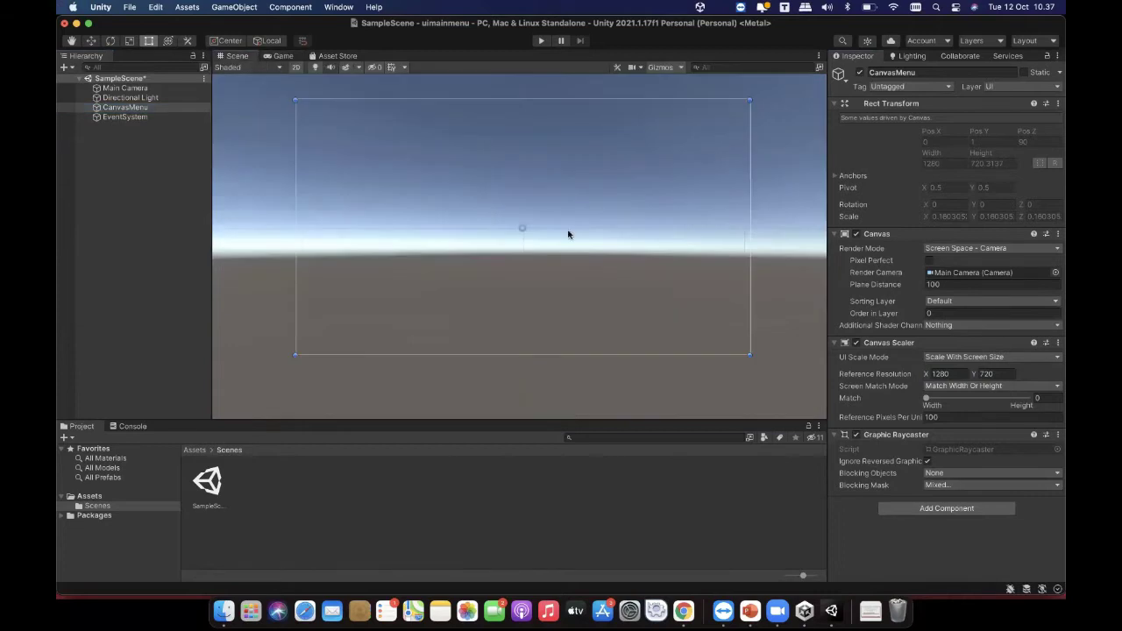
scroll(613, 213, "up", 1)
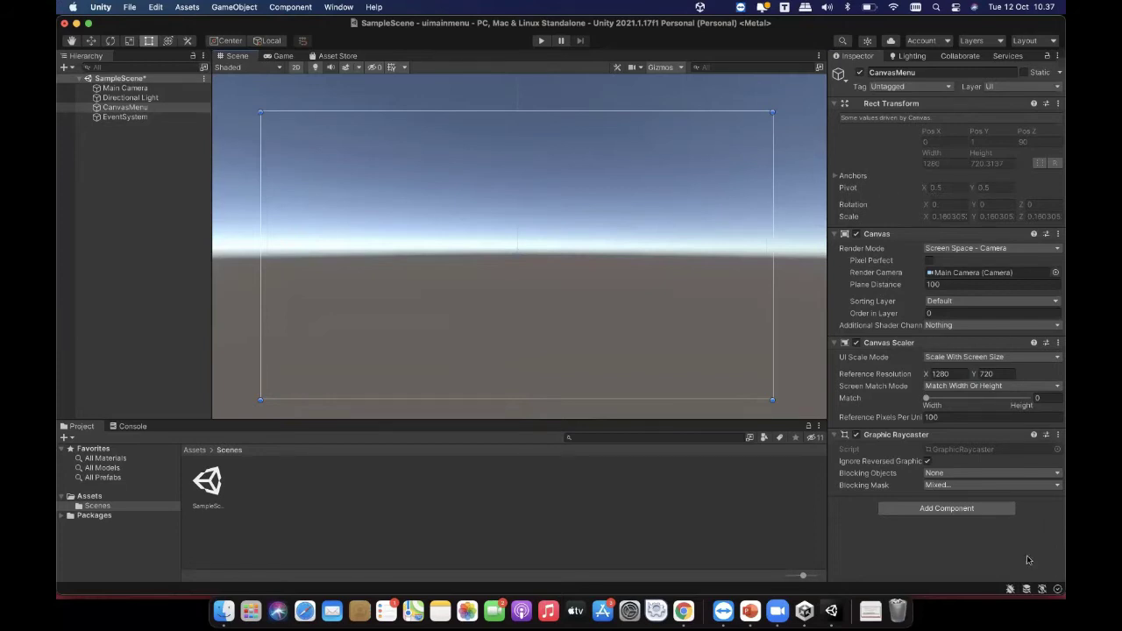
right_click(134, 115)
left_click(100, 178)
right_click(137, 107)
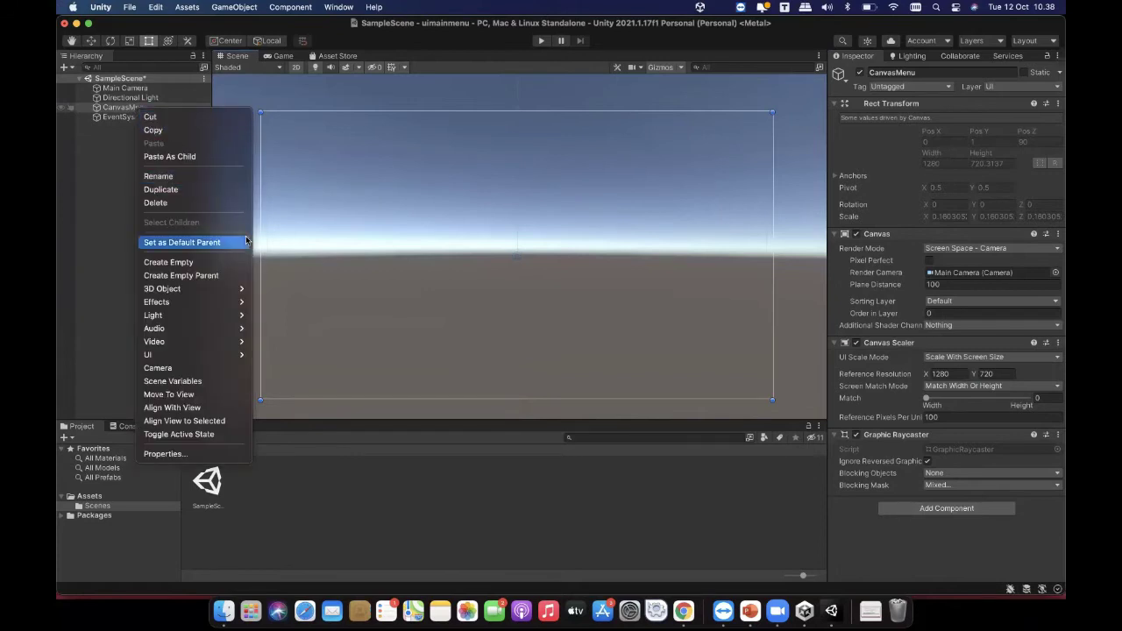
mouse_move(225, 354)
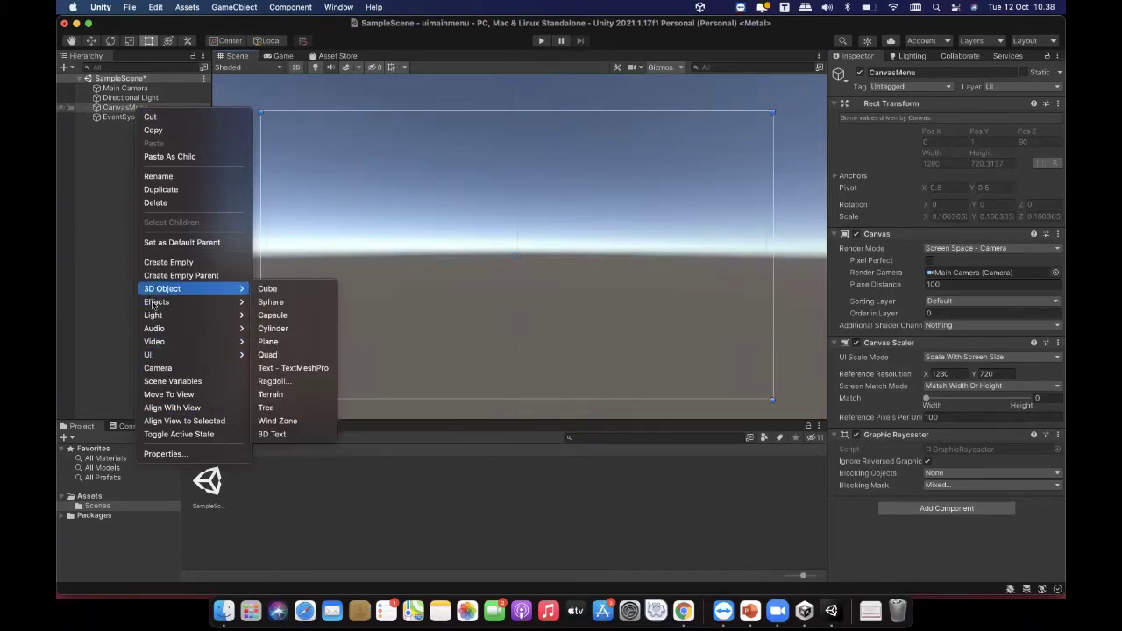
mouse_move(162, 355)
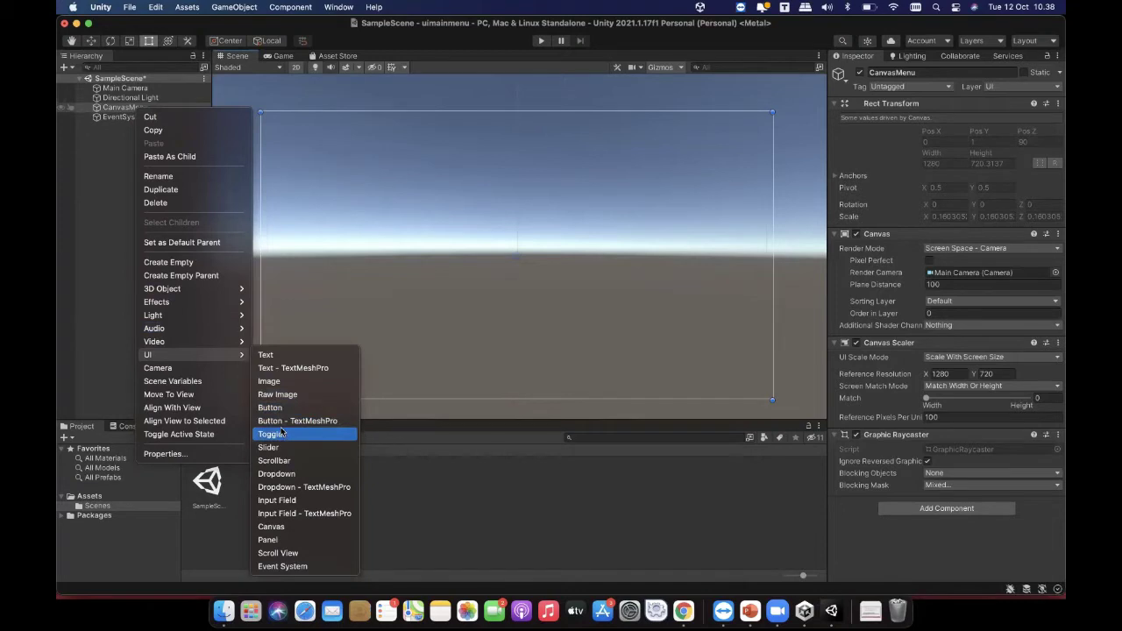
left_click(299, 474)
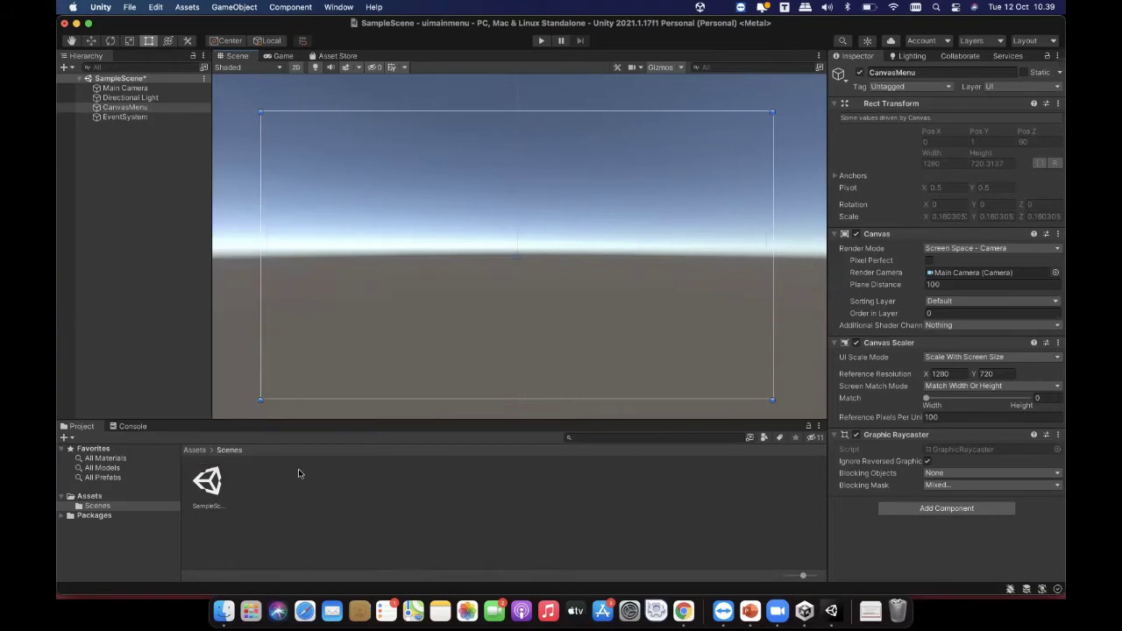
Step: Add a UI Panel as a child of CanvasMenu
right_click(153, 107)
mouse_move(223, 353)
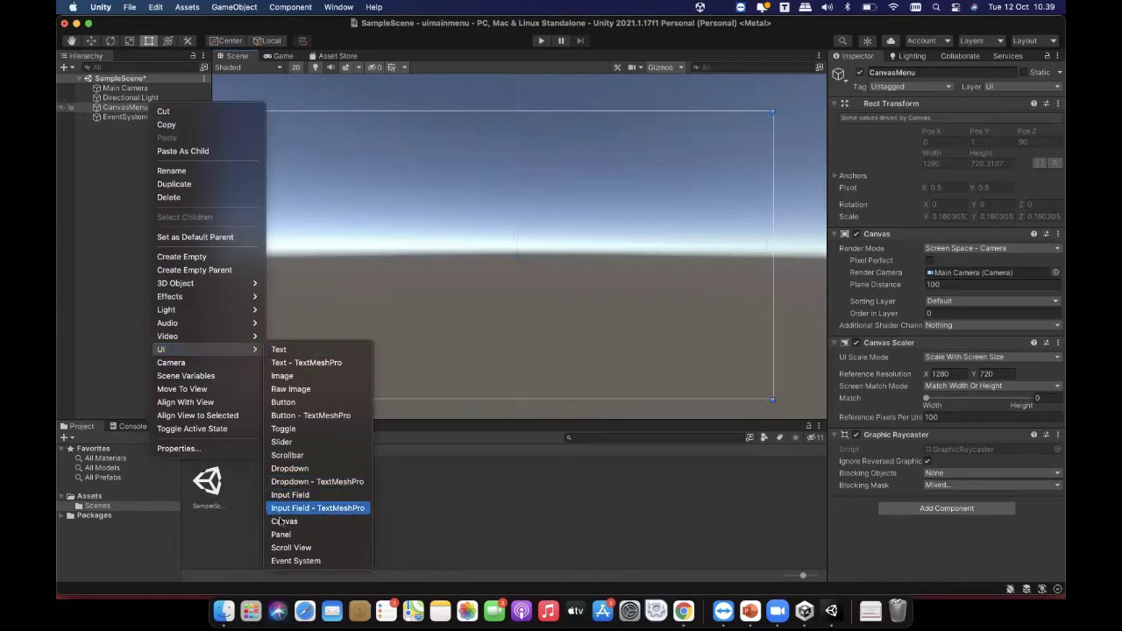
left_click(300, 535)
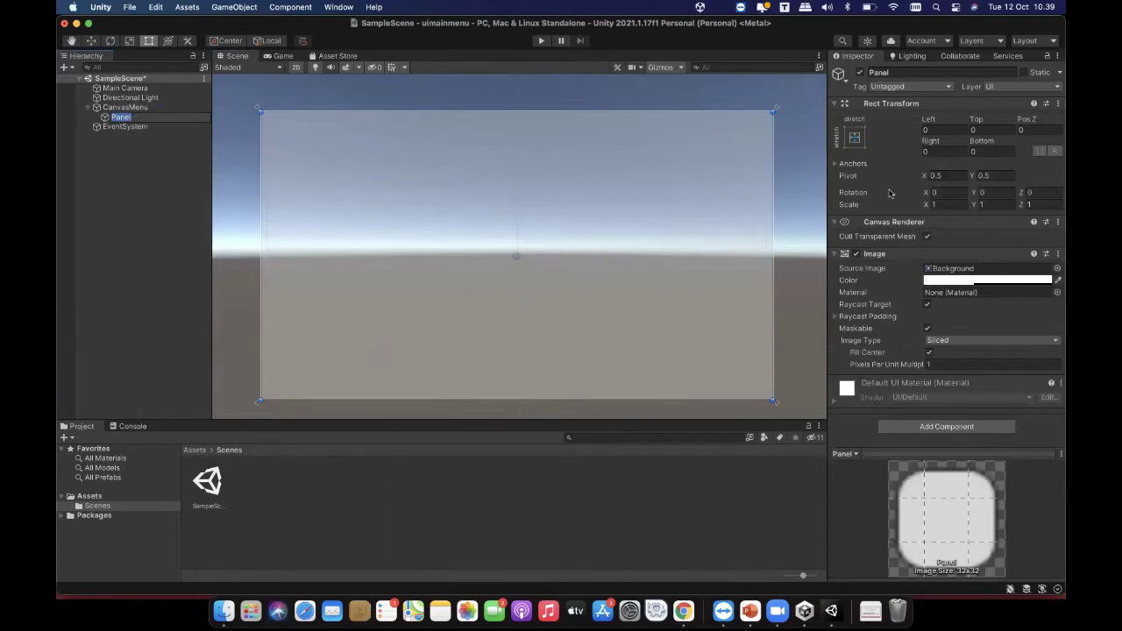
Step: Try the bottom, middle and top anchor presets on the Panel and return it to stretch in both directions
left_click(856, 138)
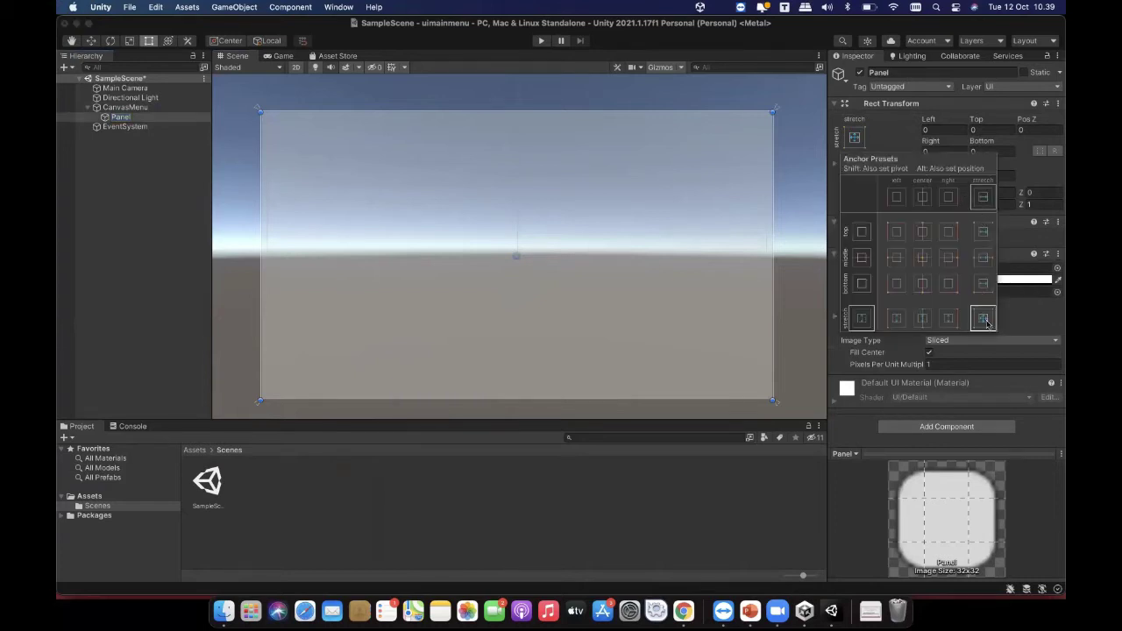
left_click(860, 287)
left_click(860, 261)
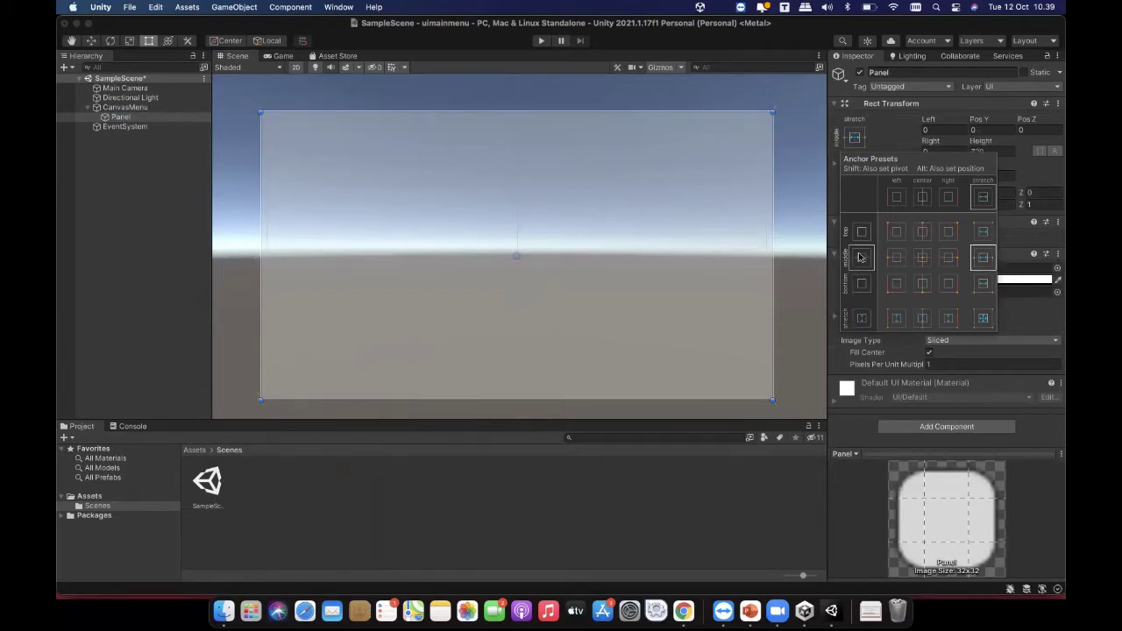
left_click(860, 234)
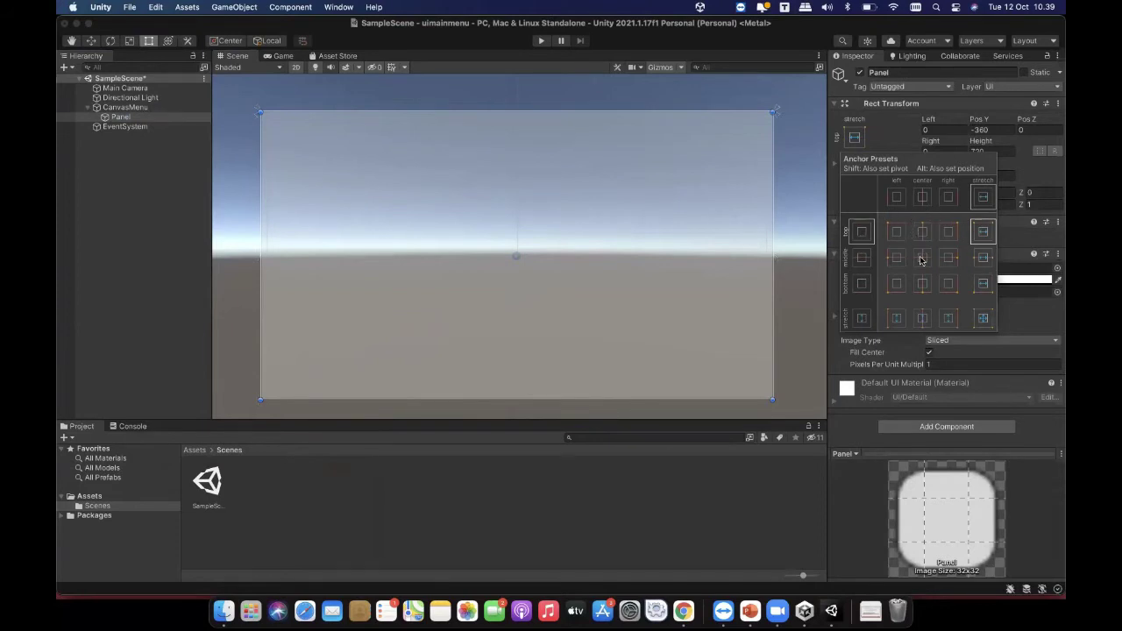
left_click(983, 319)
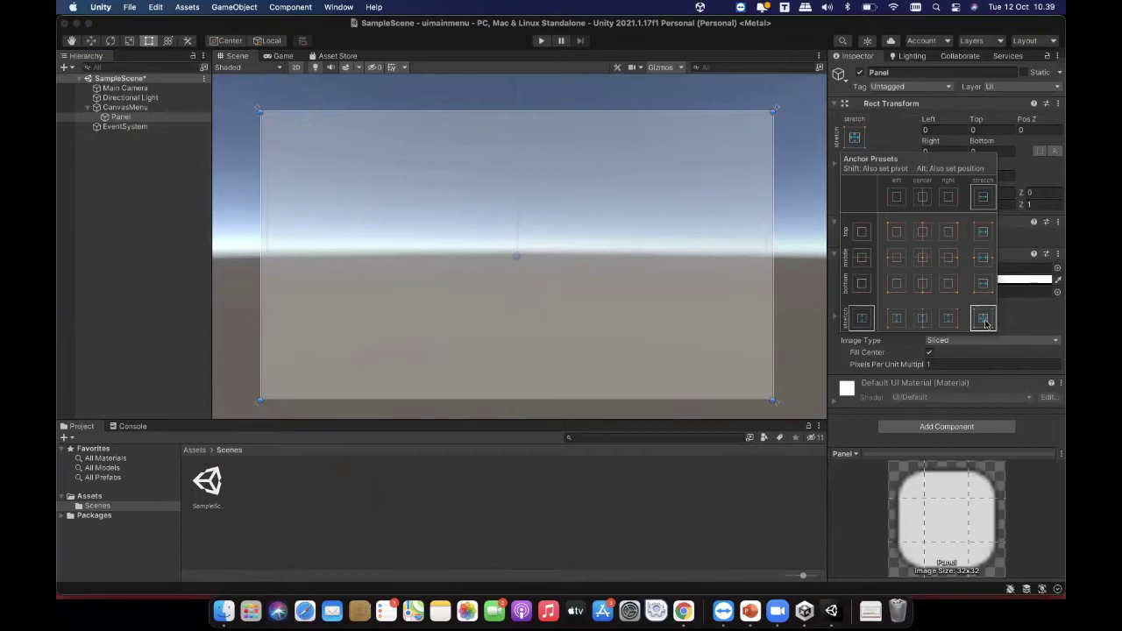
left_click(1039, 315)
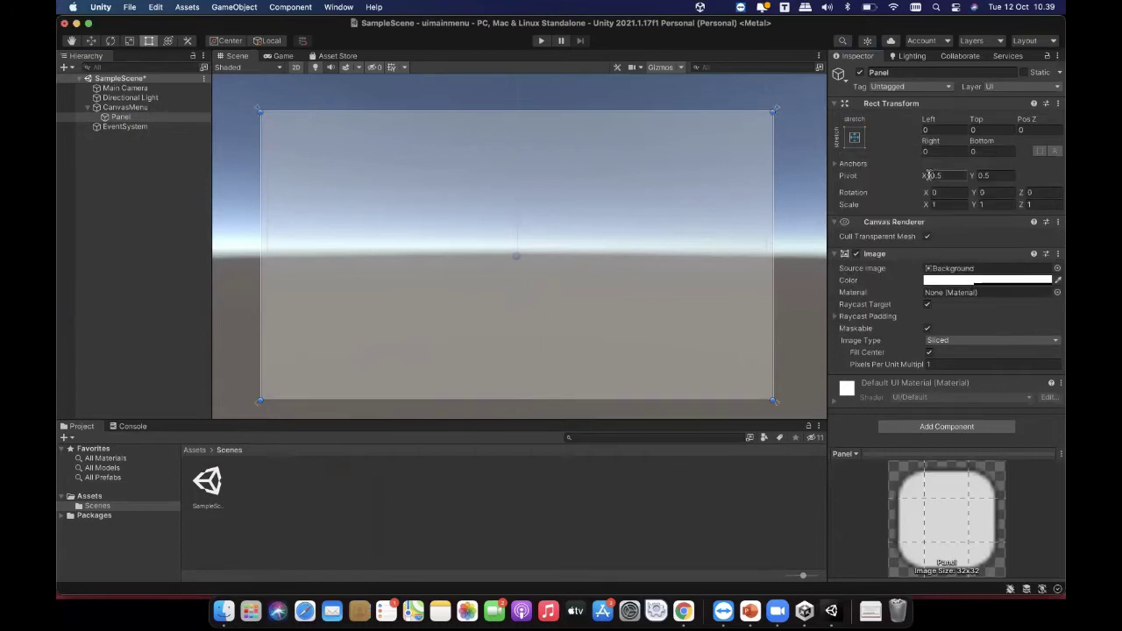
left_click(125, 108)
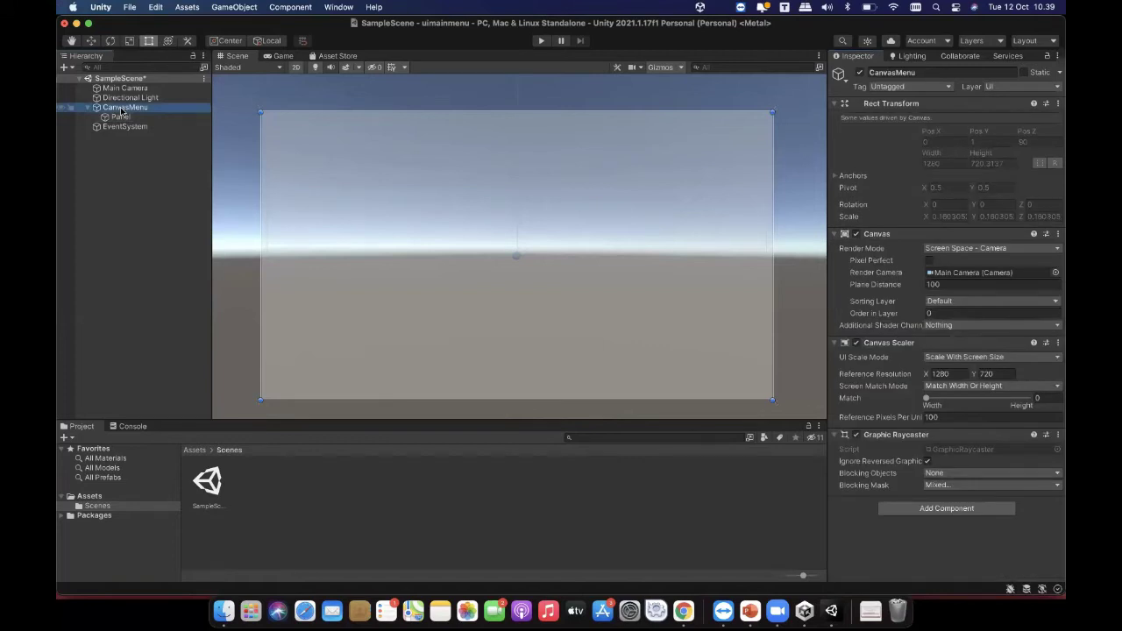
right_click(123, 111)
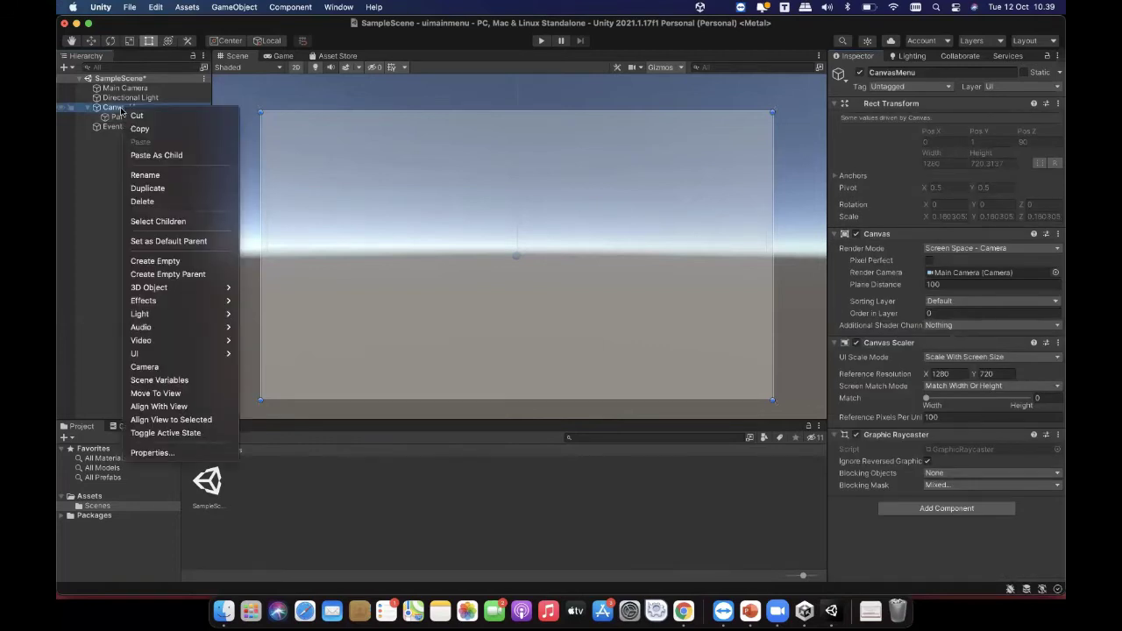
left_click(91, 221)
right_click(117, 190)
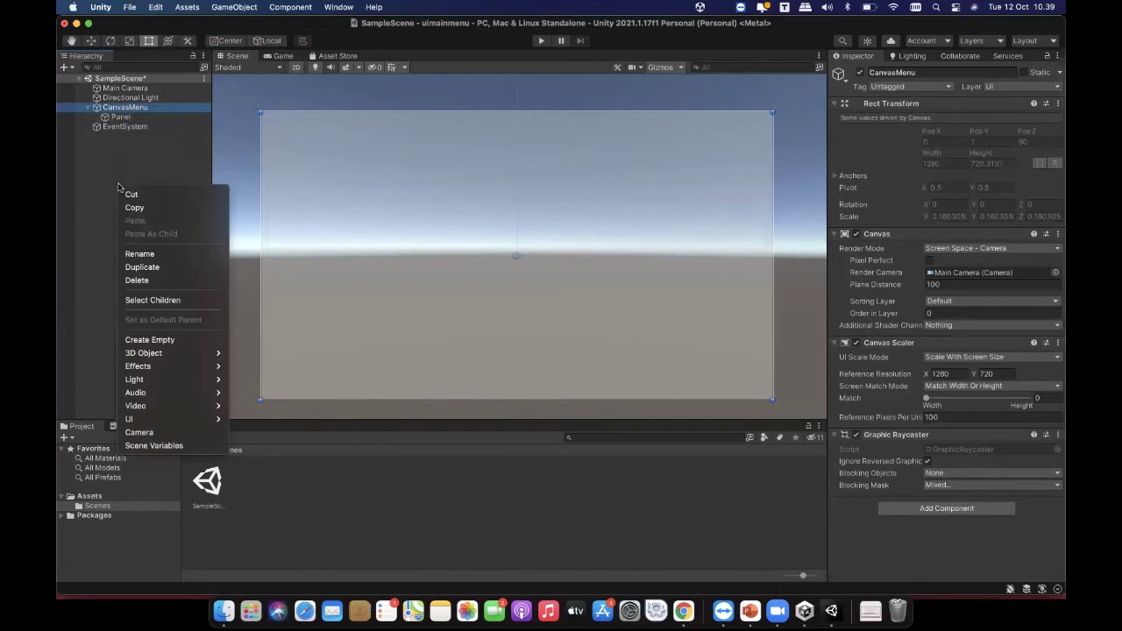
left_click(251, 6)
left_click(251, 6)
left_click(153, 165)
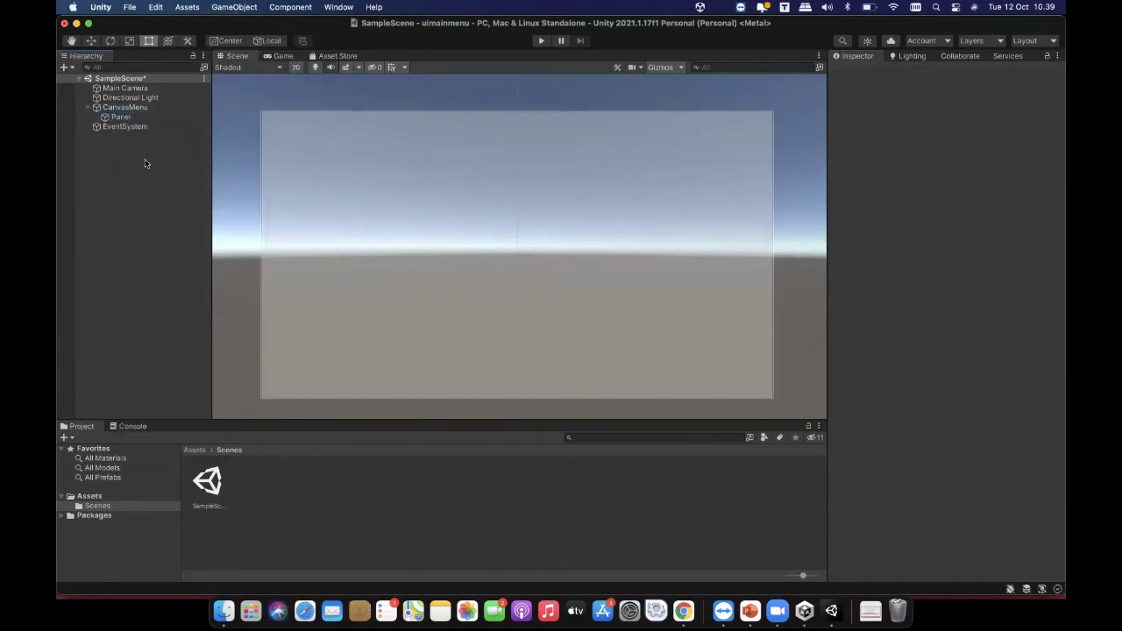
left_click(130, 97)
left_click(124, 107)
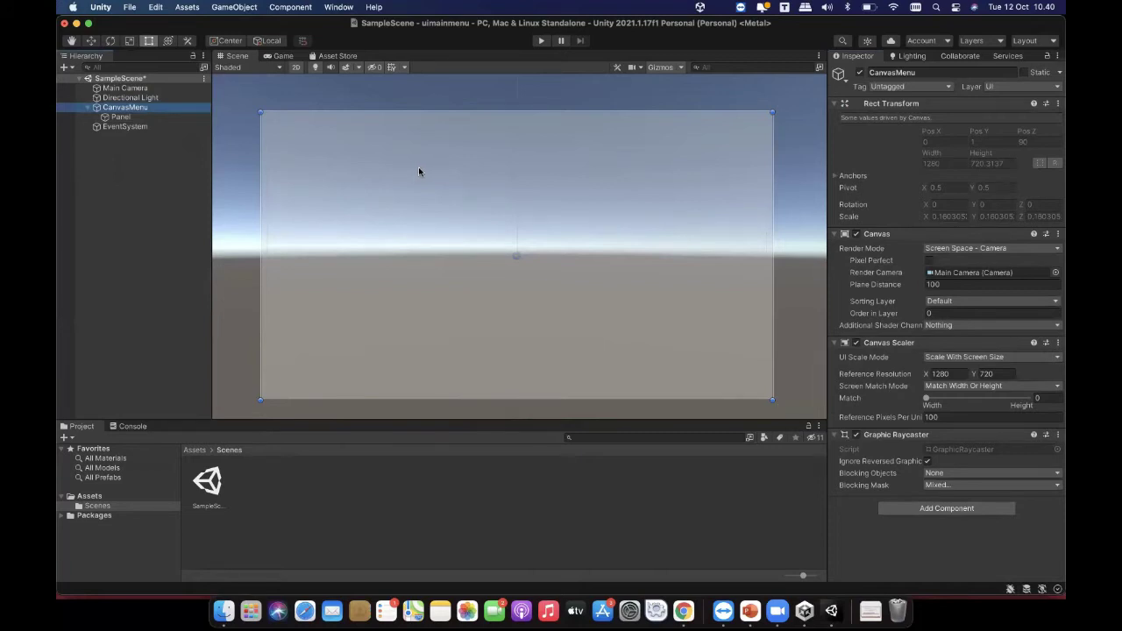
Step: Switch to Finder's UI image folder and move its window aside to uncover Unity's project assets
left_click(114, 117)
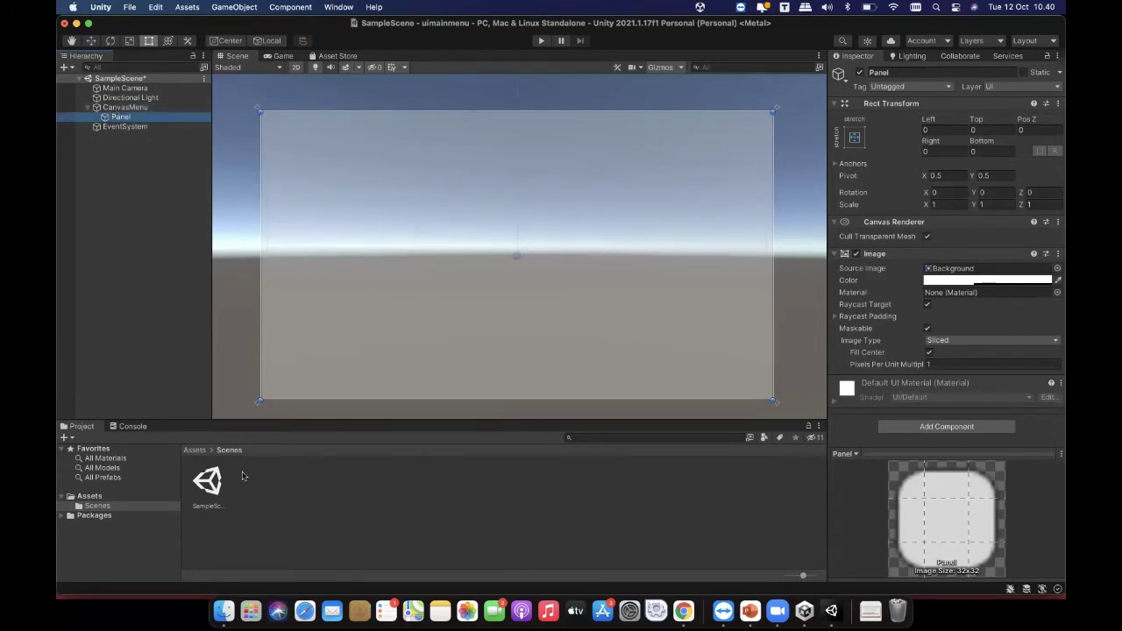
left_click(232, 583)
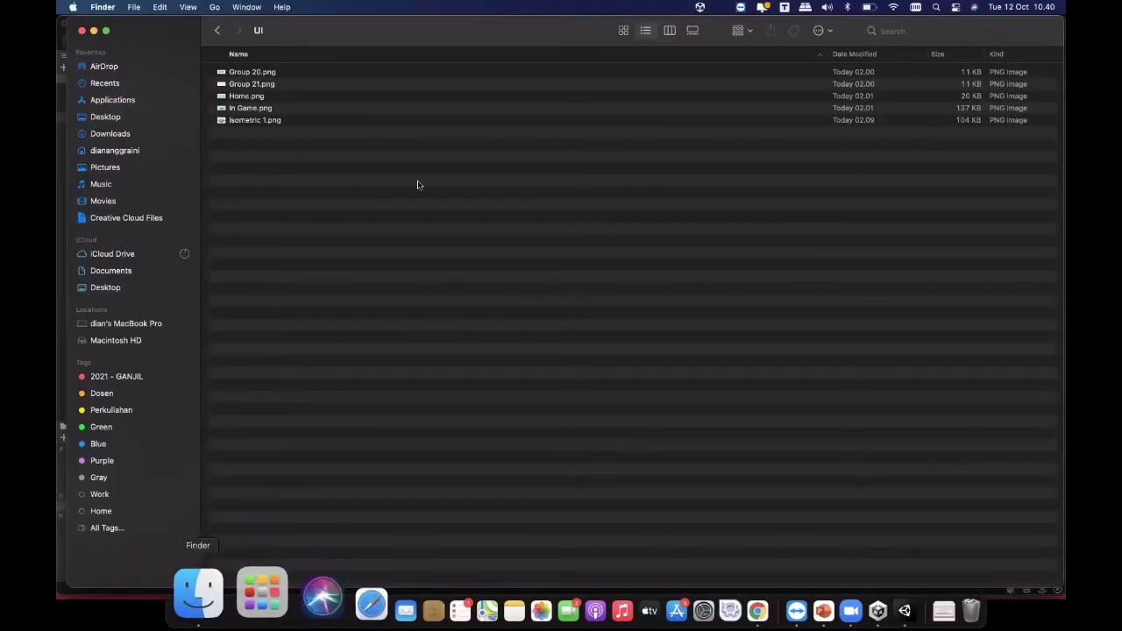
left_click_drag(491, 44, 1035, 448)
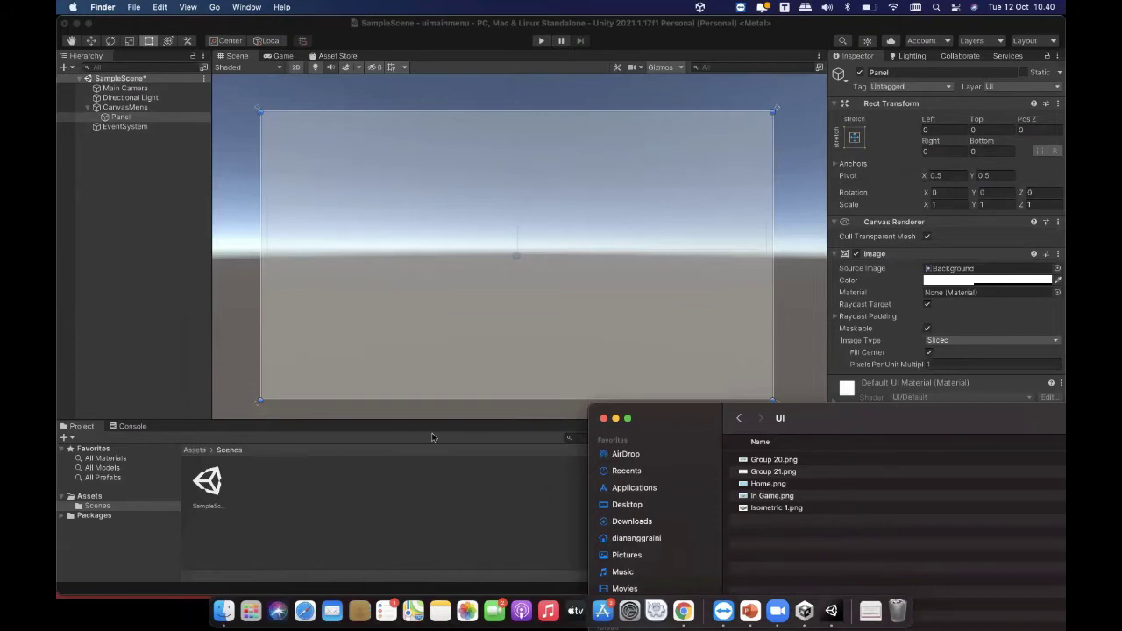
Step: Create a folder named Gambar under Assets in Unity and open it
left_click(99, 499)
right_click(99, 499)
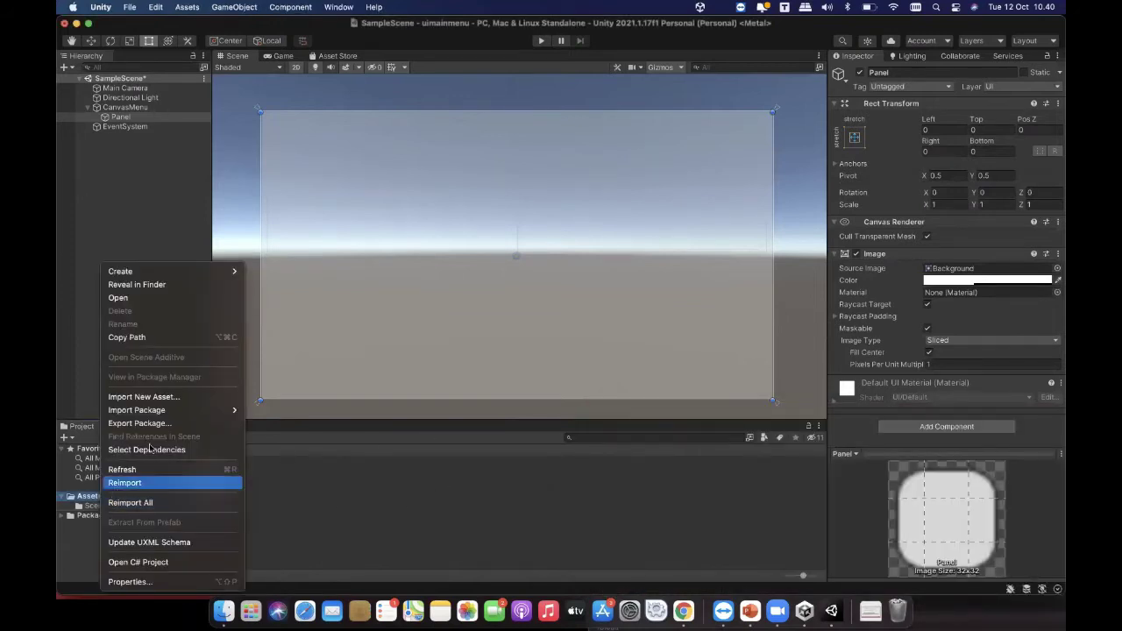
mouse_move(219, 272)
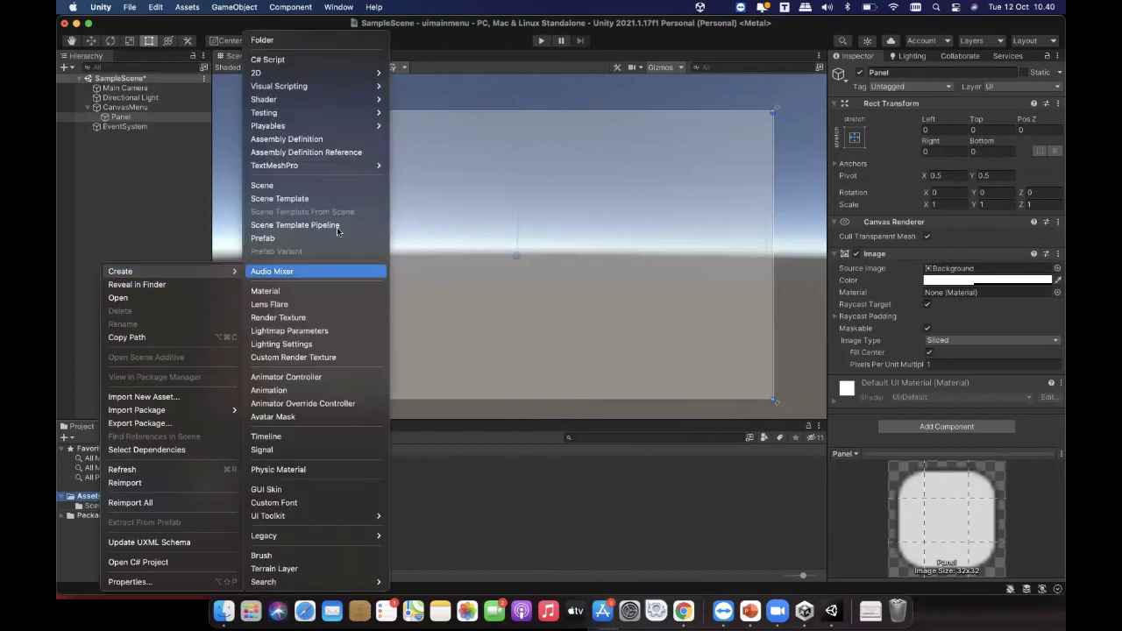
left_click(284, 41)
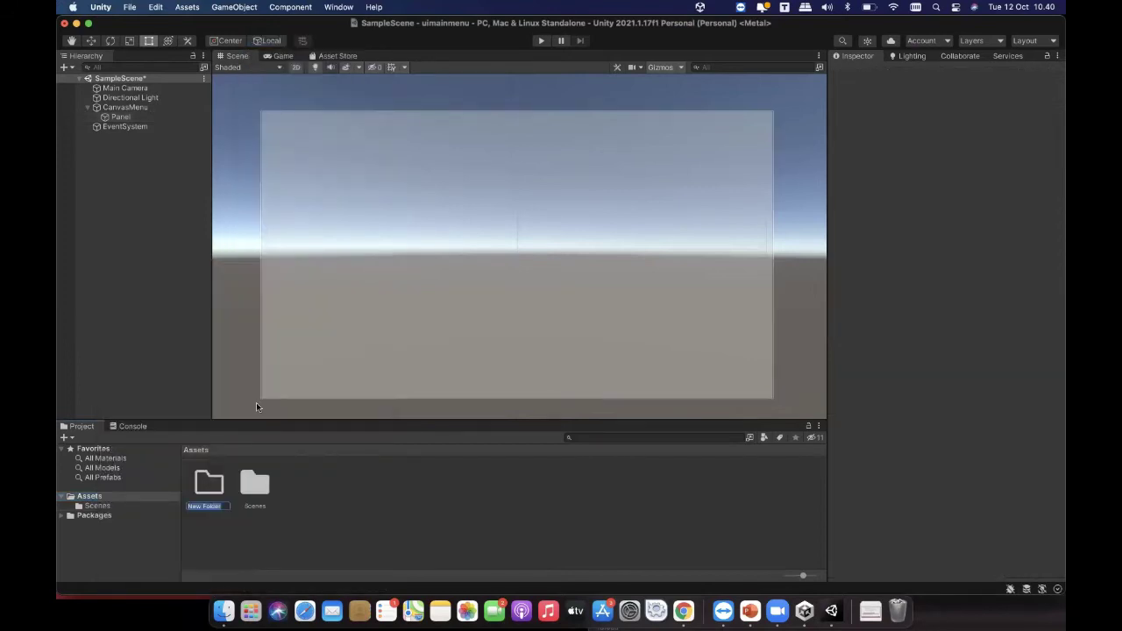
type("Ga")
type("me")
type("ar")
key("Return")
double_click(214, 489)
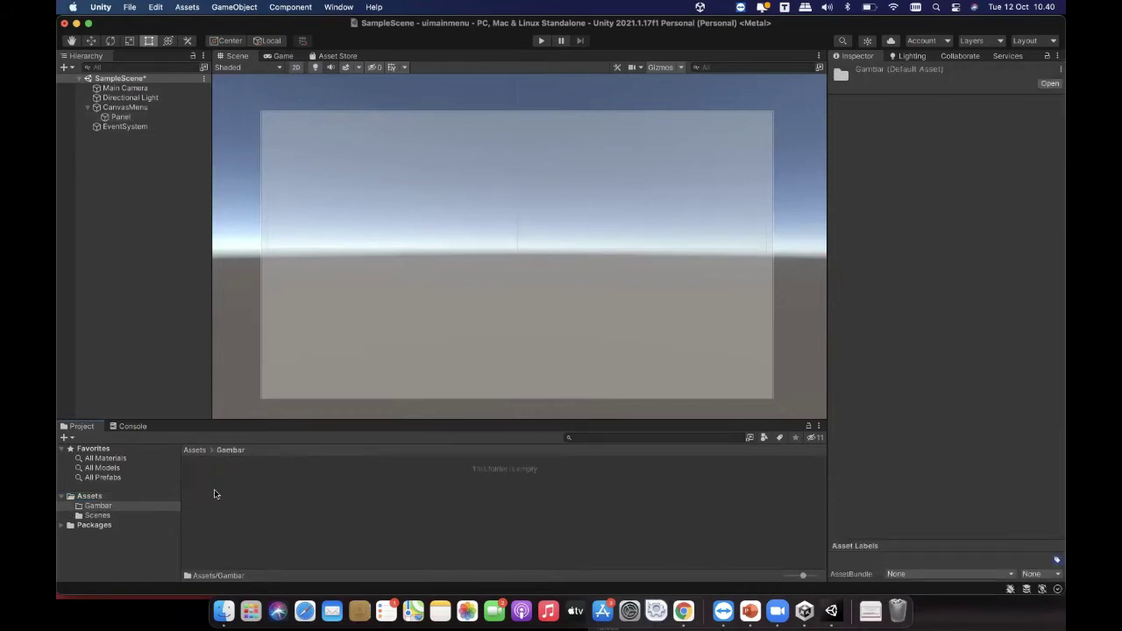
Step: Import all five PNG images from Finder's UI folder into the Gambar folder and return to Unity
left_click(211, 600)
left_click(786, 510)
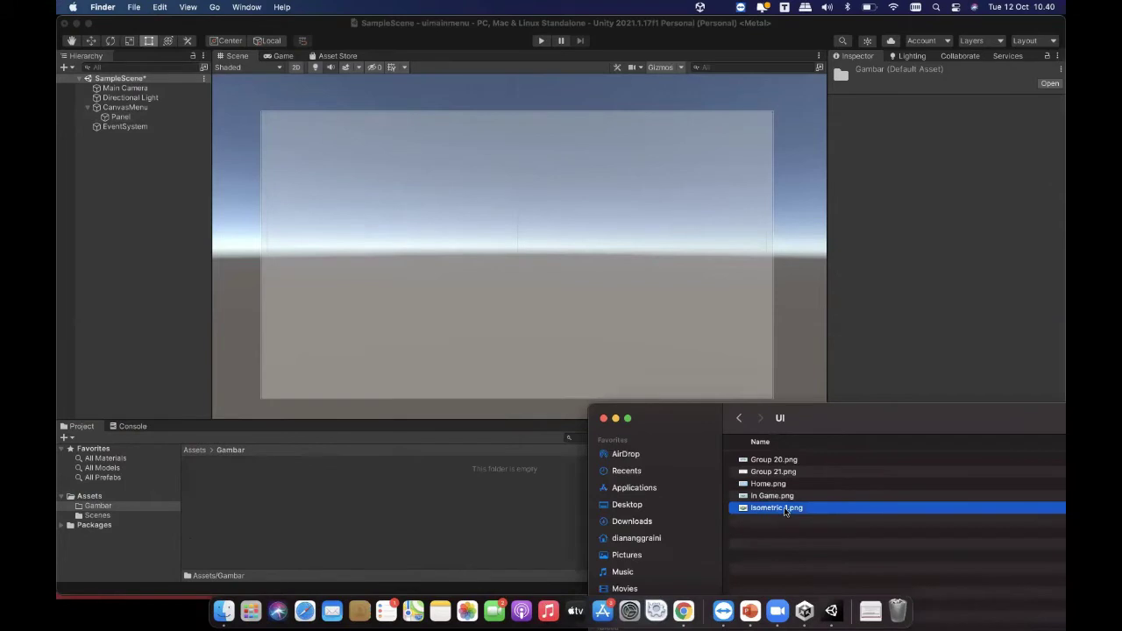
key("super+a")
left_click_drag(786, 510, 481, 510)
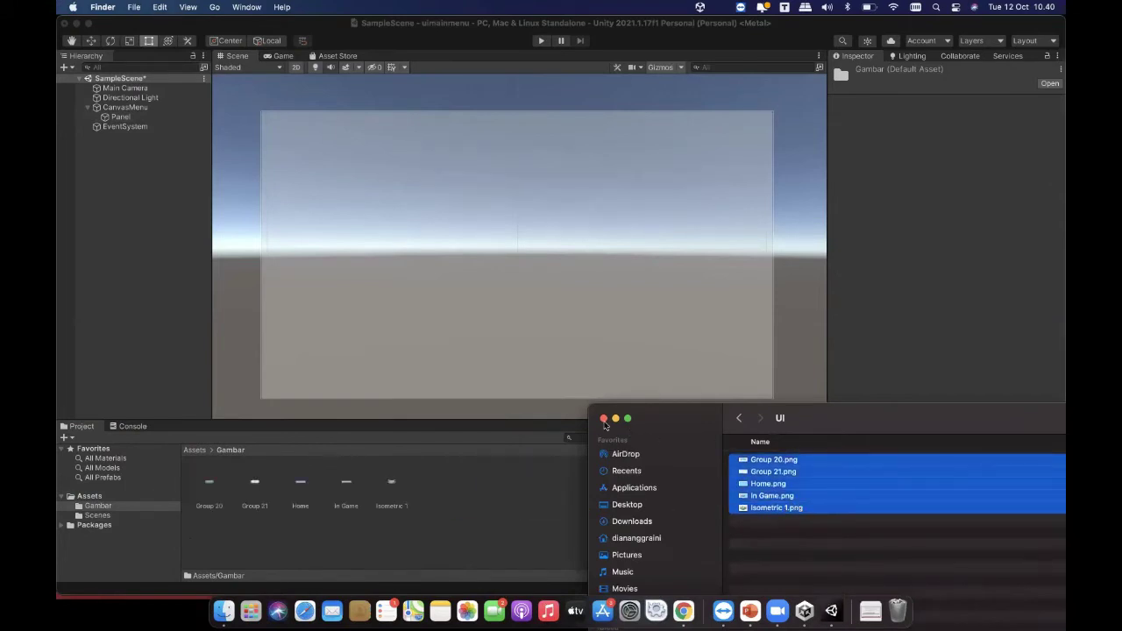
left_click(666, 369)
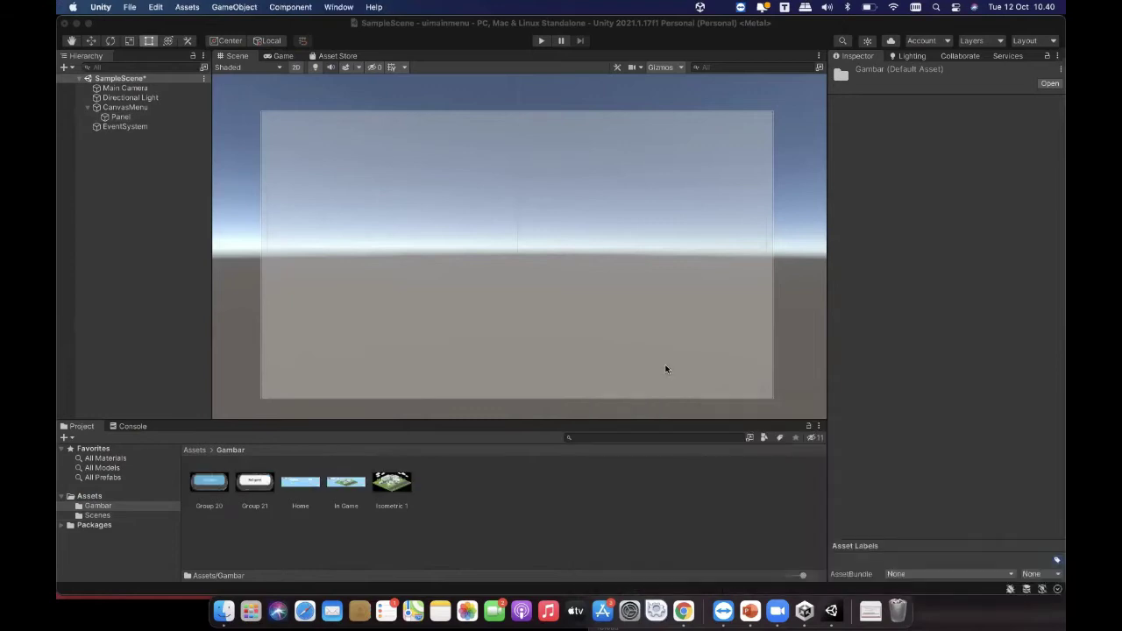
Step: Inspect the Panel's properties and the import settings of the Isometric 1 and Group 20 images
left_click(666, 369)
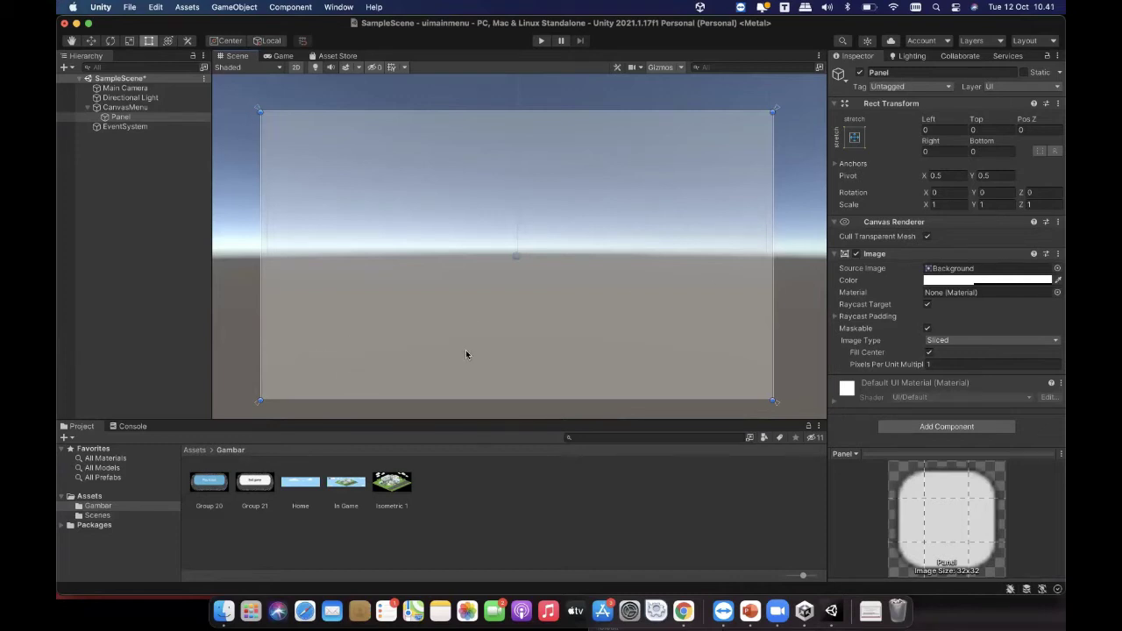
left_click(392, 484)
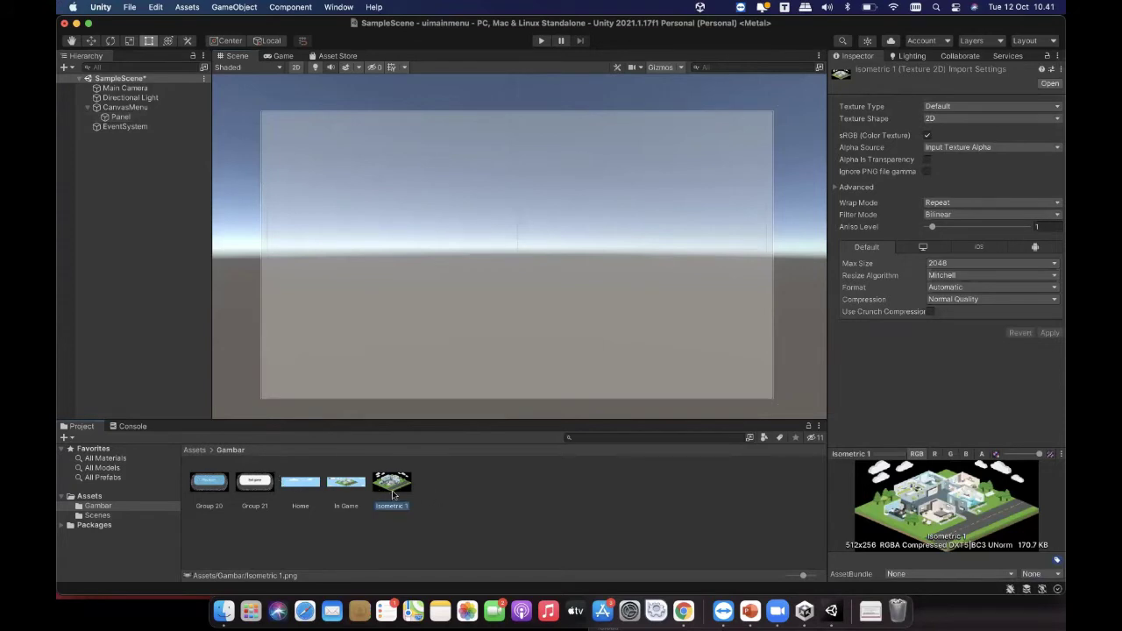
left_click(416, 490)
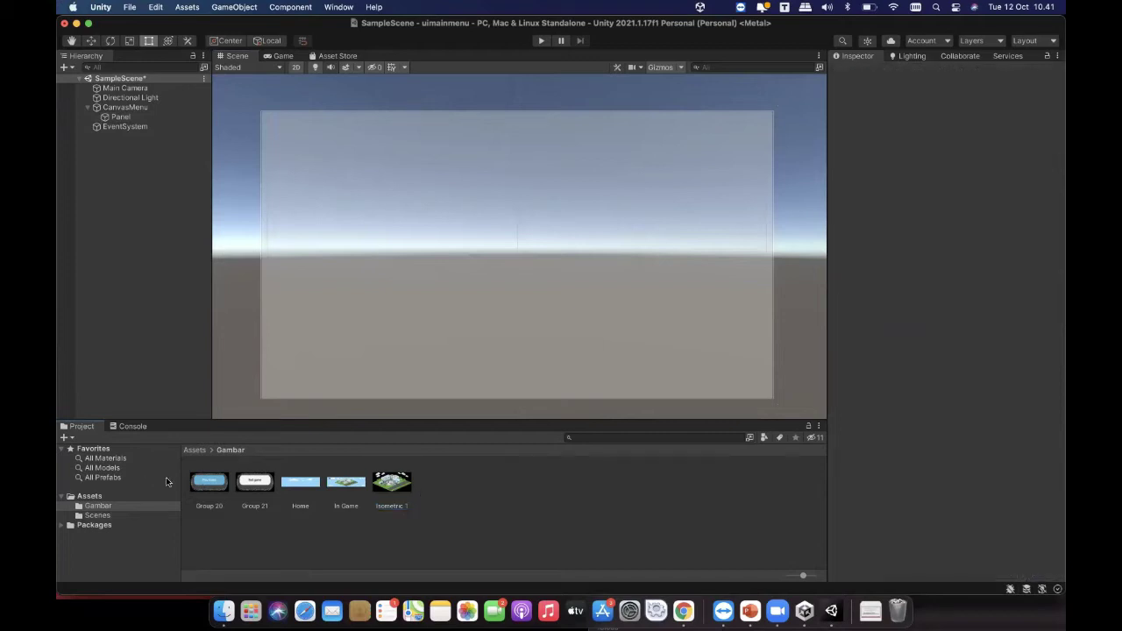
left_click(209, 484)
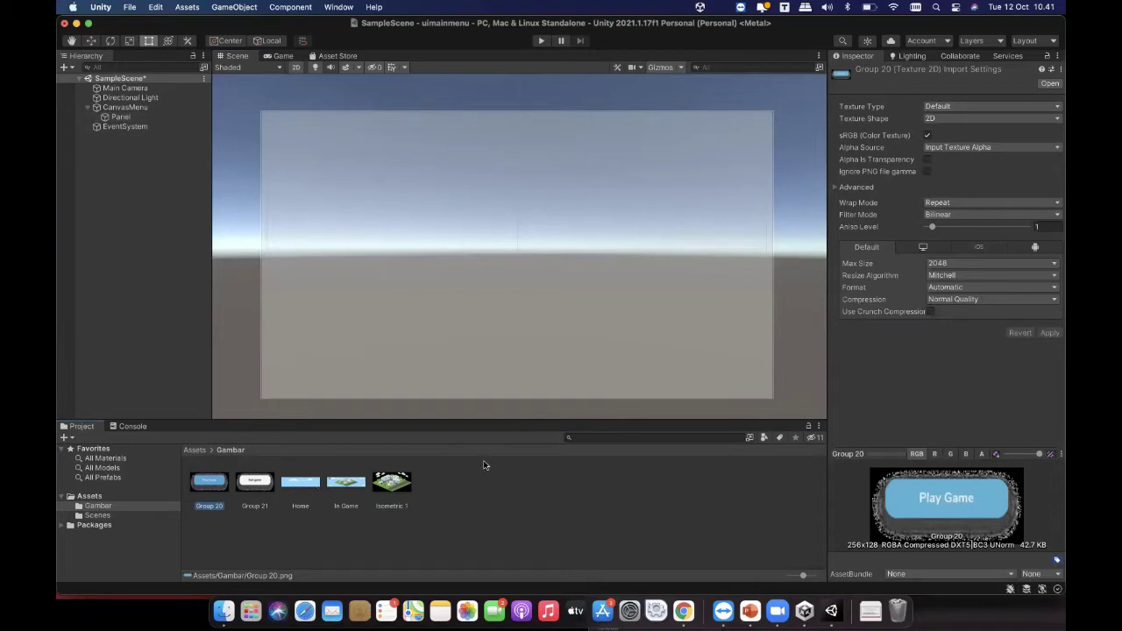
left_click(493, 488)
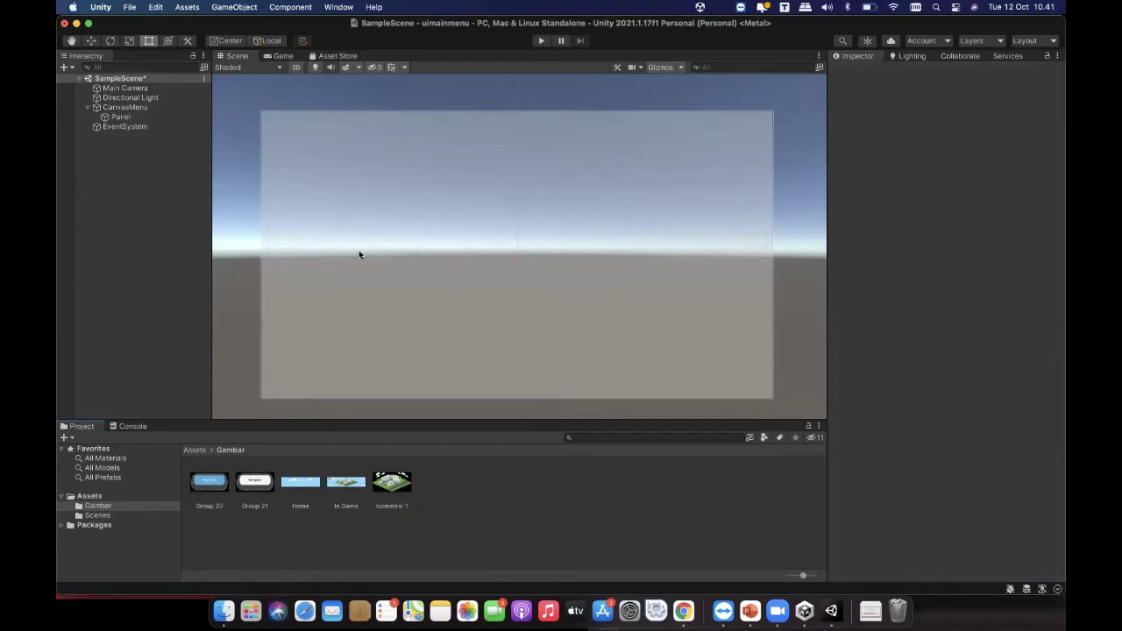
Step: Set the Group 20 image's Texture Type to Sprite (2D and UI) and apply the import settings
left_click(210, 485)
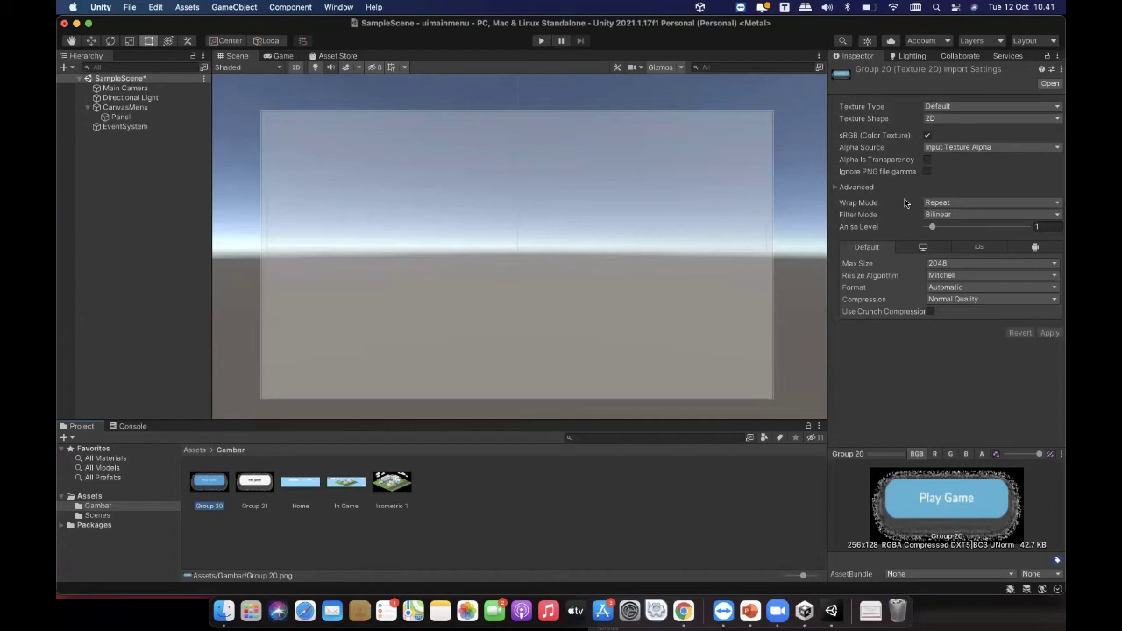
left_click(979, 107)
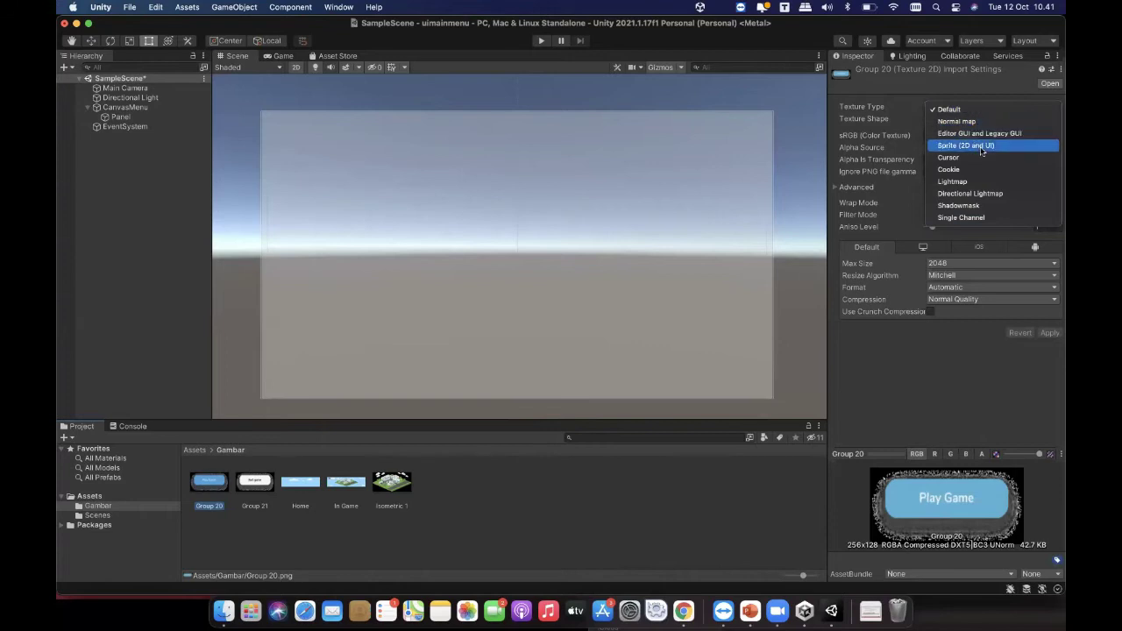
left_click(981, 151)
left_click(968, 107)
left_click(1000, 145)
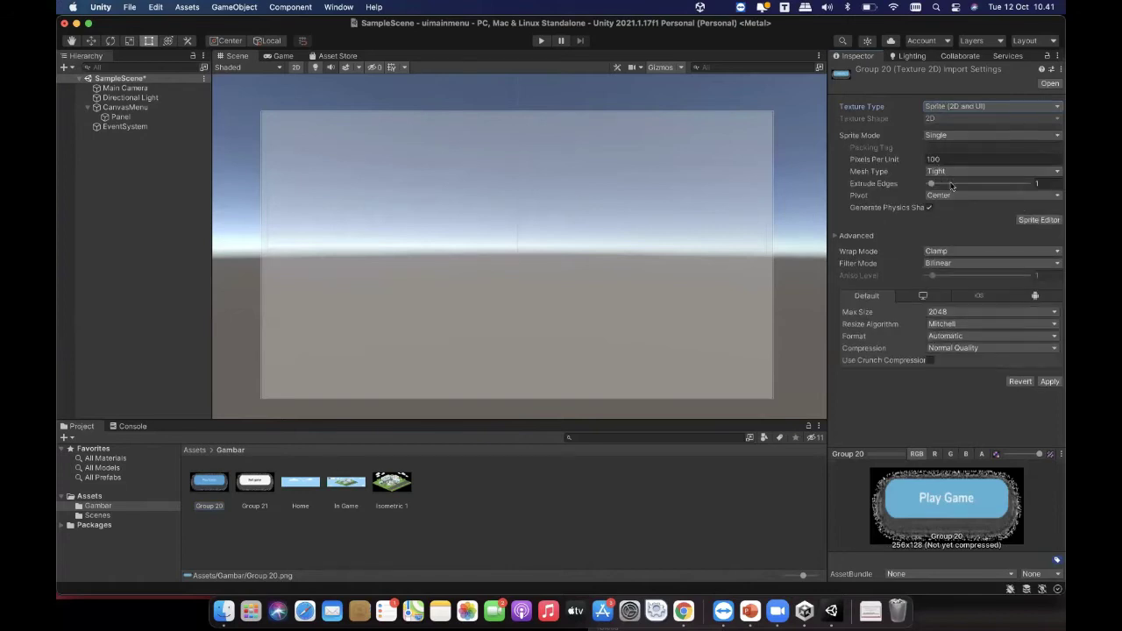
left_click(1056, 383)
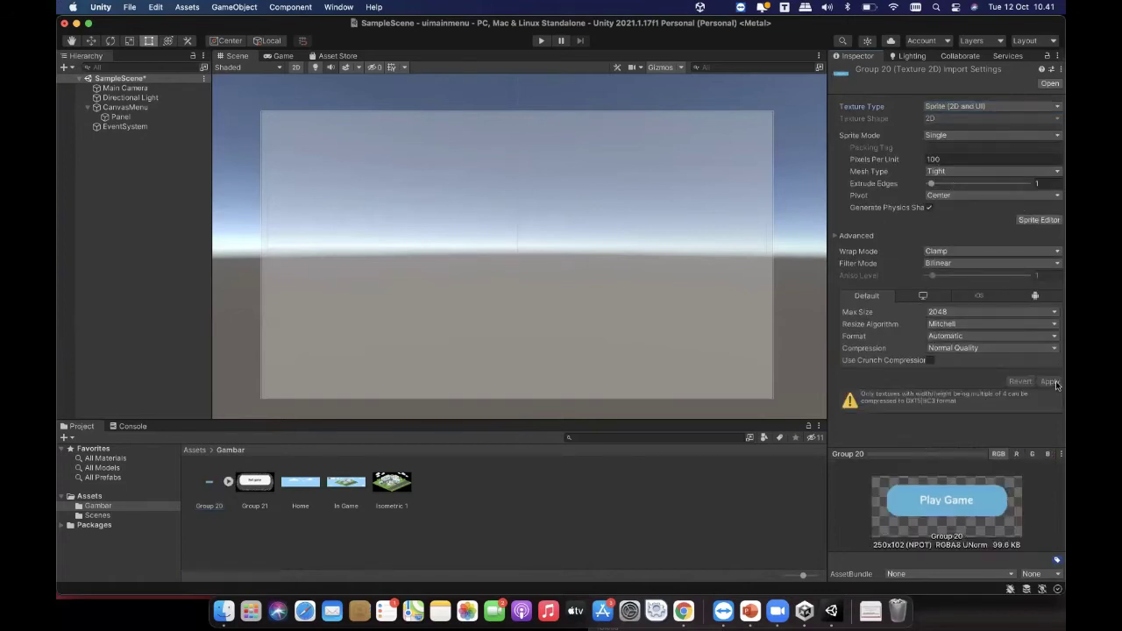
Step: Convert the Group 21 image to the Sprite (2D and UI) texture type and apply it
left_click(255, 482)
left_click(1012, 106)
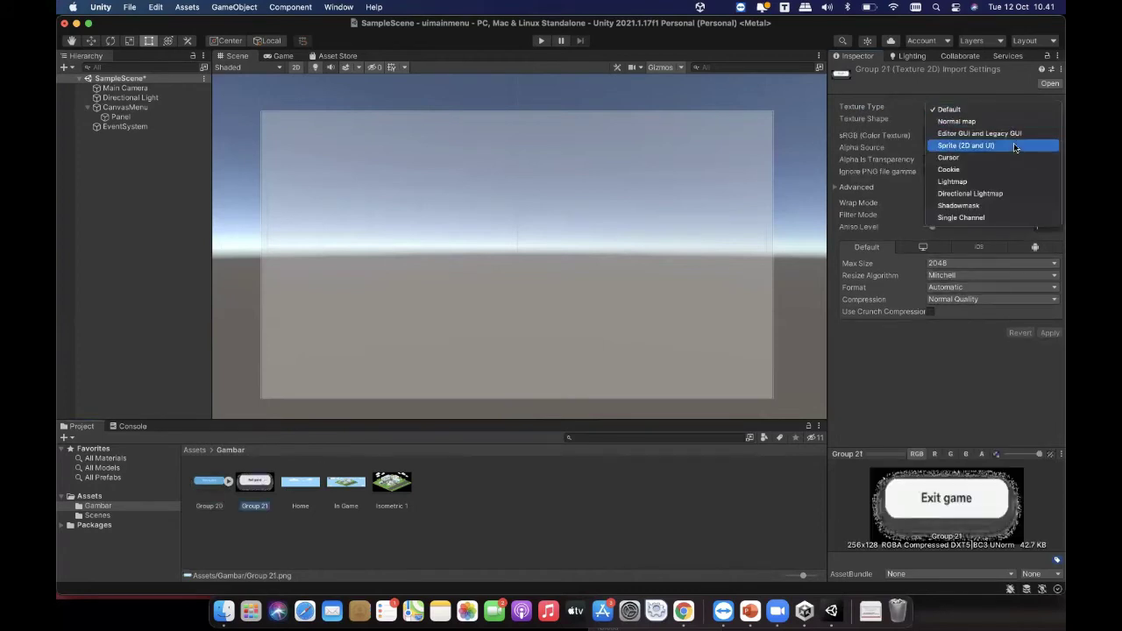
left_click(966, 146)
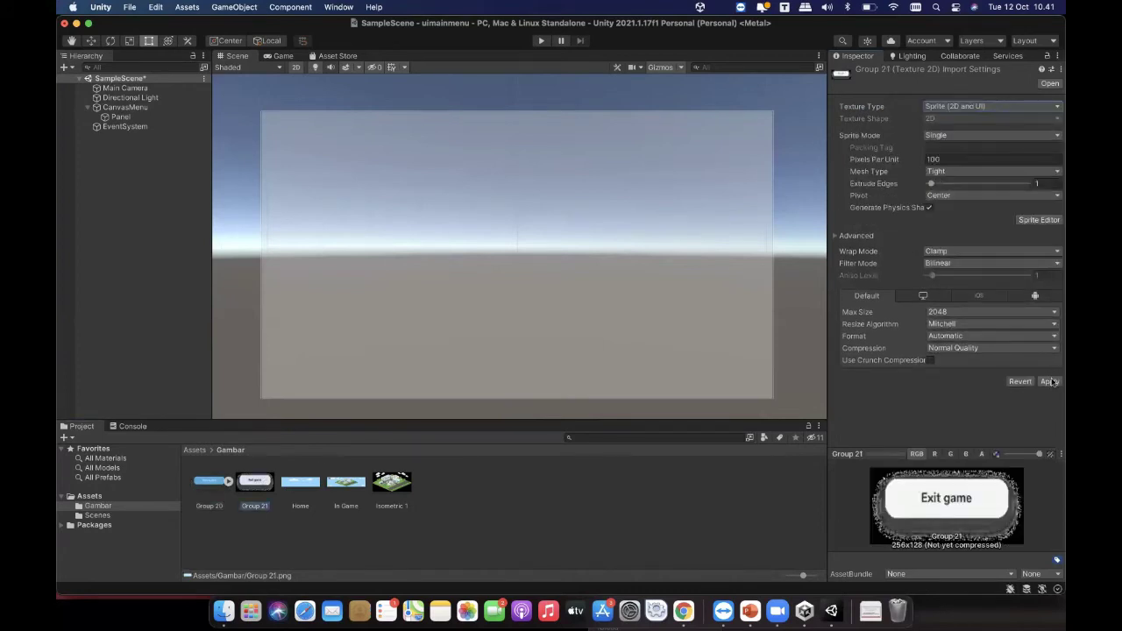
left_click(1050, 382)
Step: Change the Home image's Texture Type to Sprite (2D and UI) and apply the change
left_click(308, 499)
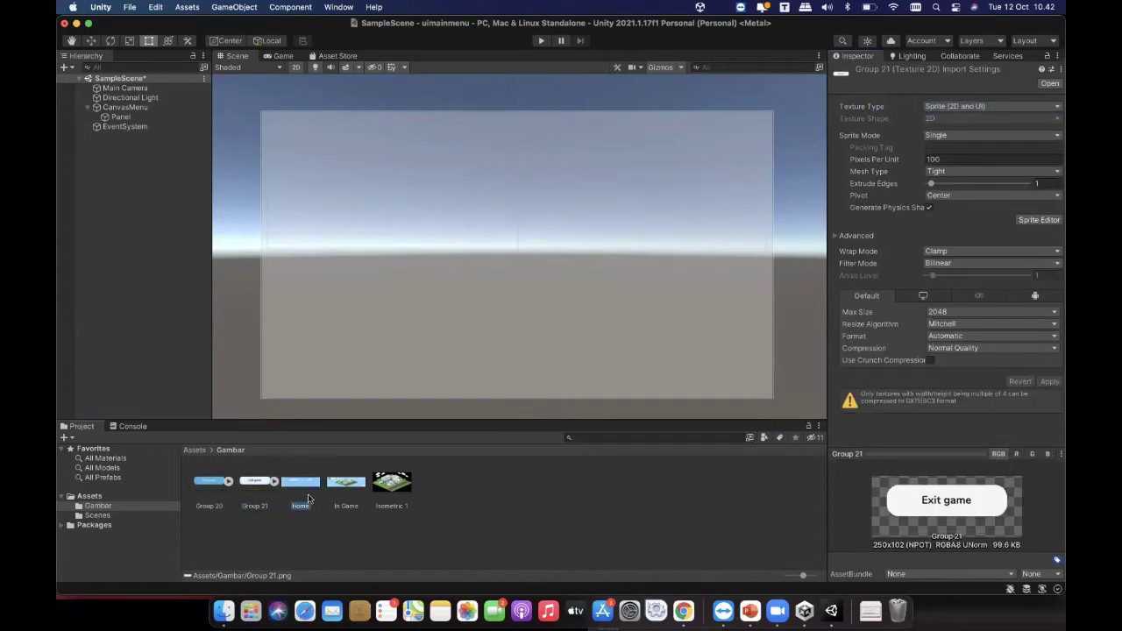
left_click(1004, 108)
left_click(1006, 145)
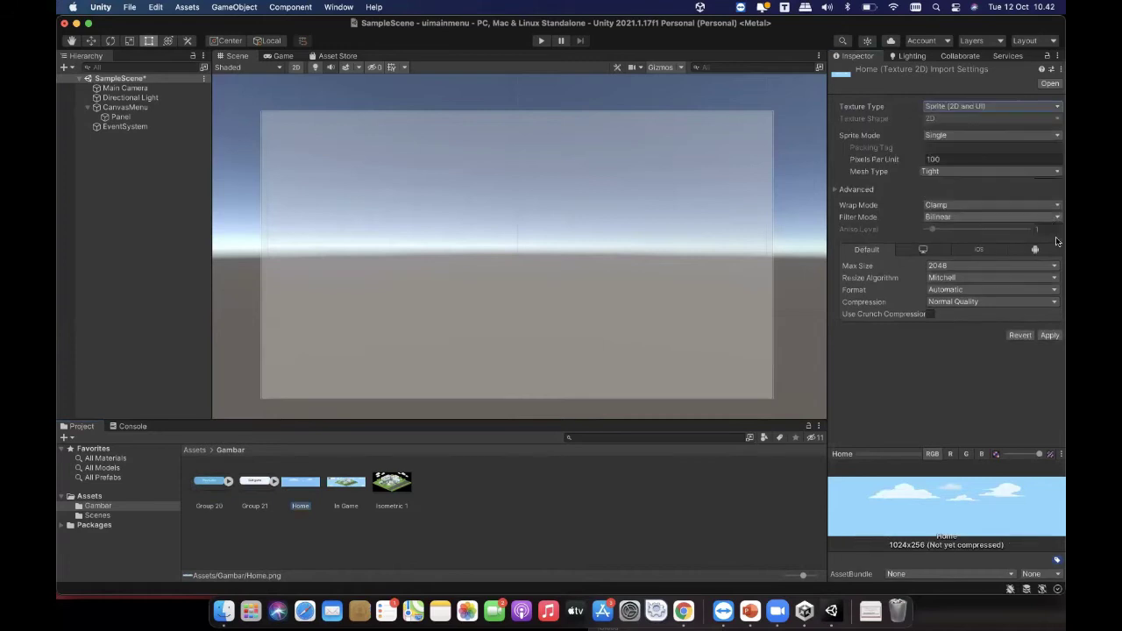
left_click(1052, 382)
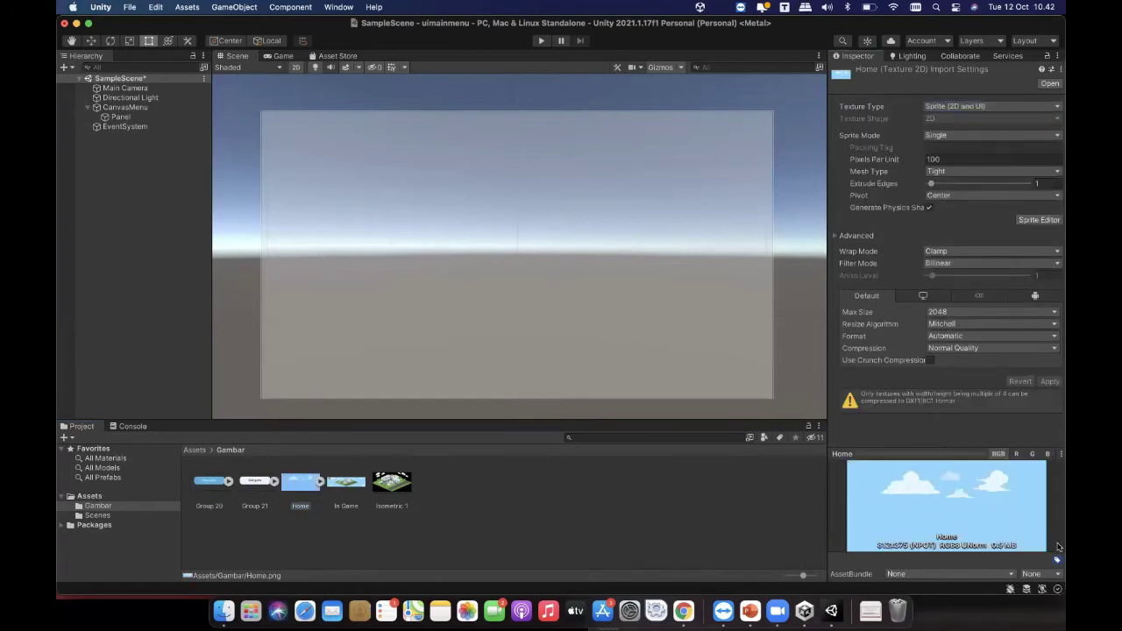
Step: Set the In Game image's Texture Type to Sprite (2D and UI), keep its Texture Shape at 2D, and apply
left_click(349, 493)
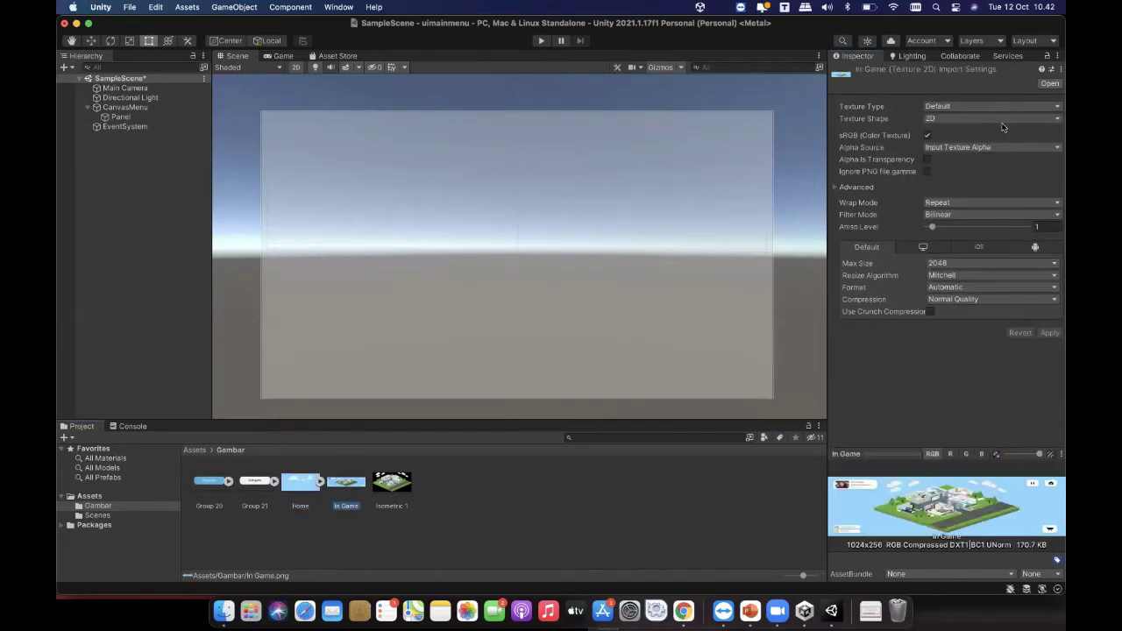
left_click(1000, 119)
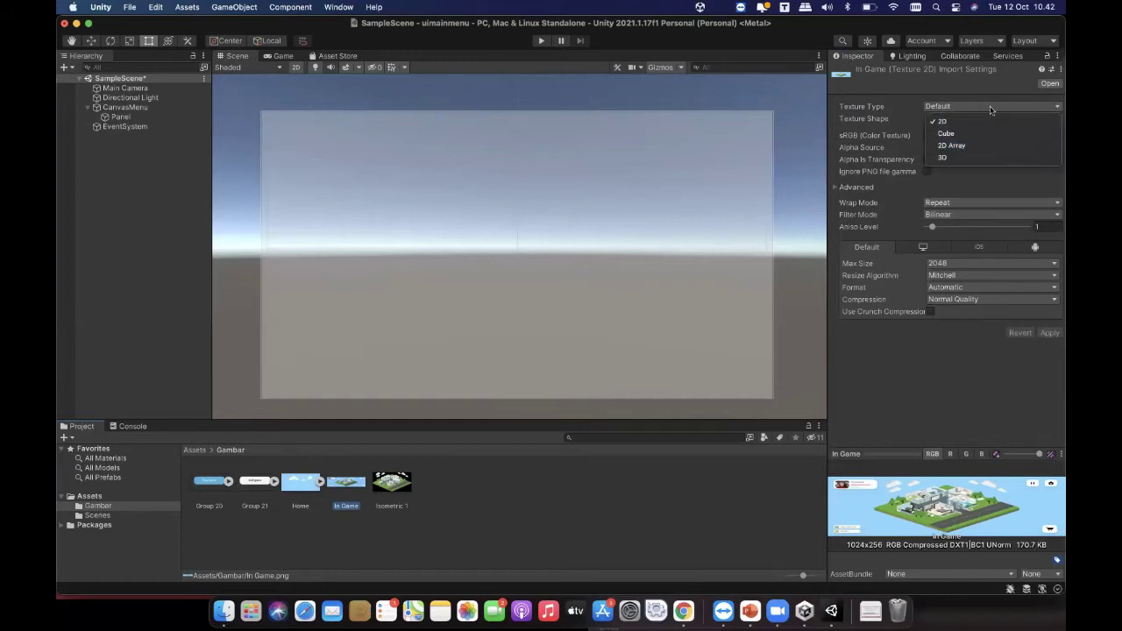
left_click(994, 120)
left_click(991, 107)
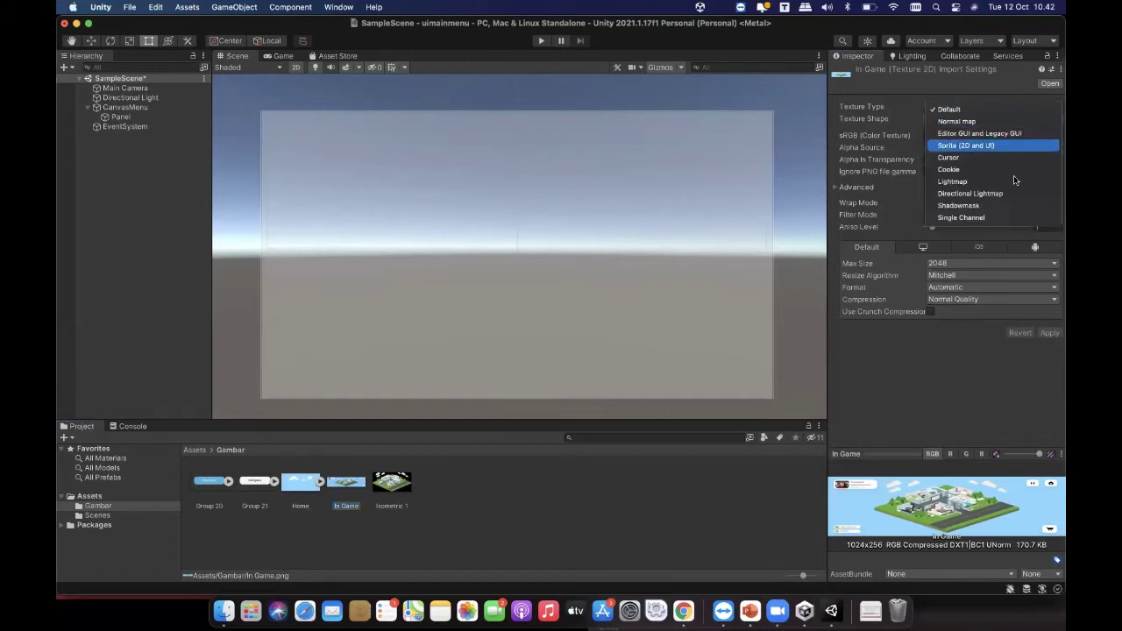
left_click(1015, 146)
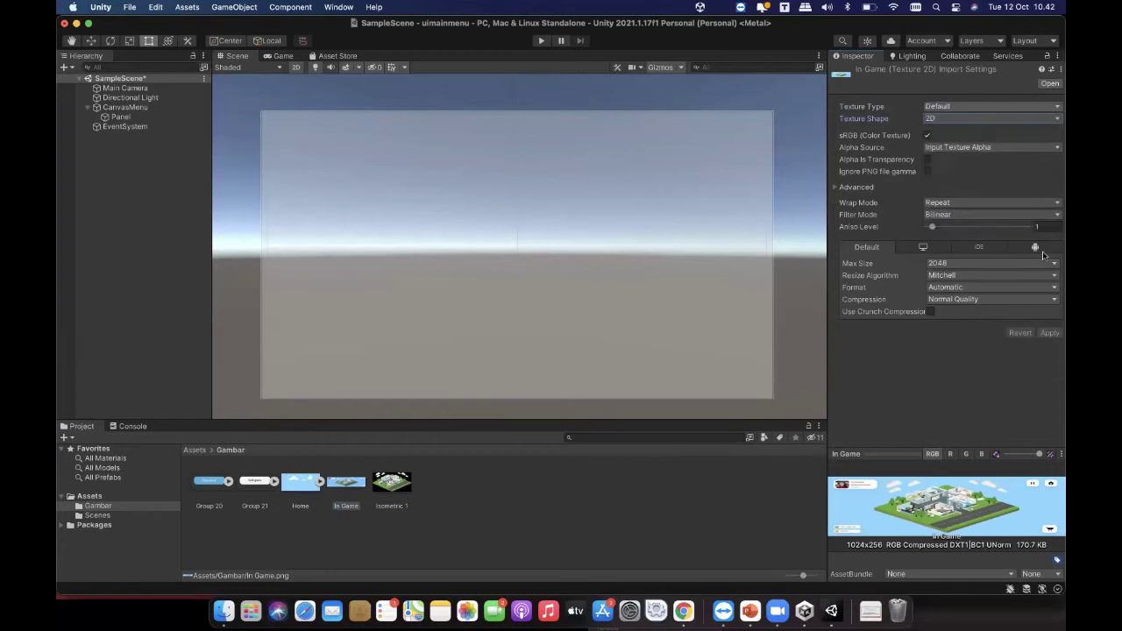
left_click(1049, 381)
Step: Set the Isometric 1 image's Texture Type to Sprite (2D and UI) and apply the import settings
left_click(392, 484)
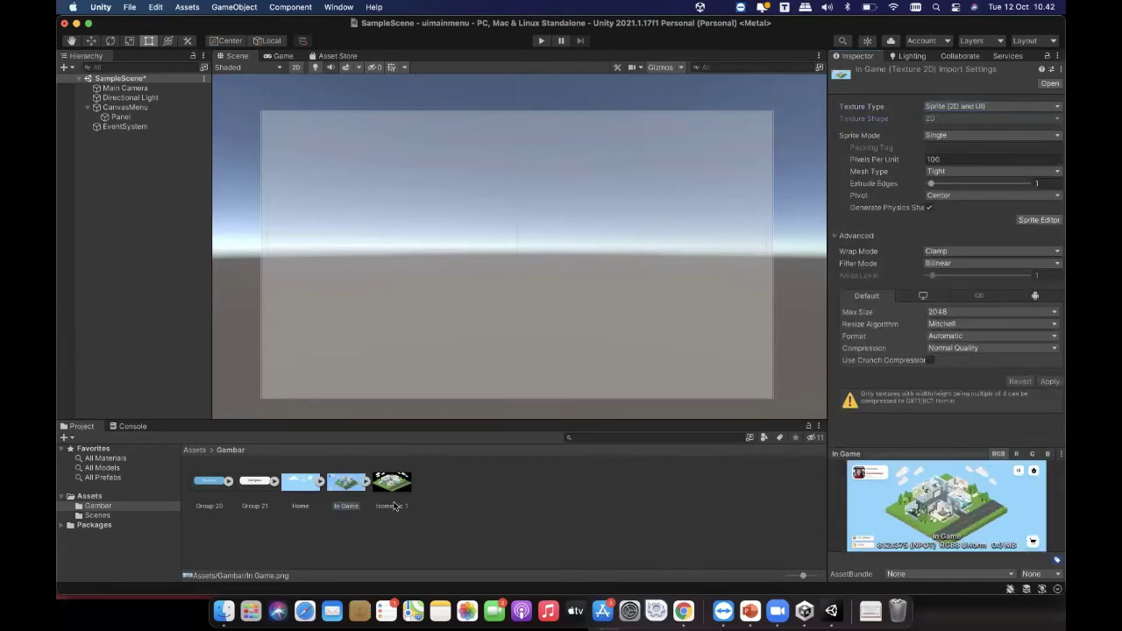
left_click(987, 109)
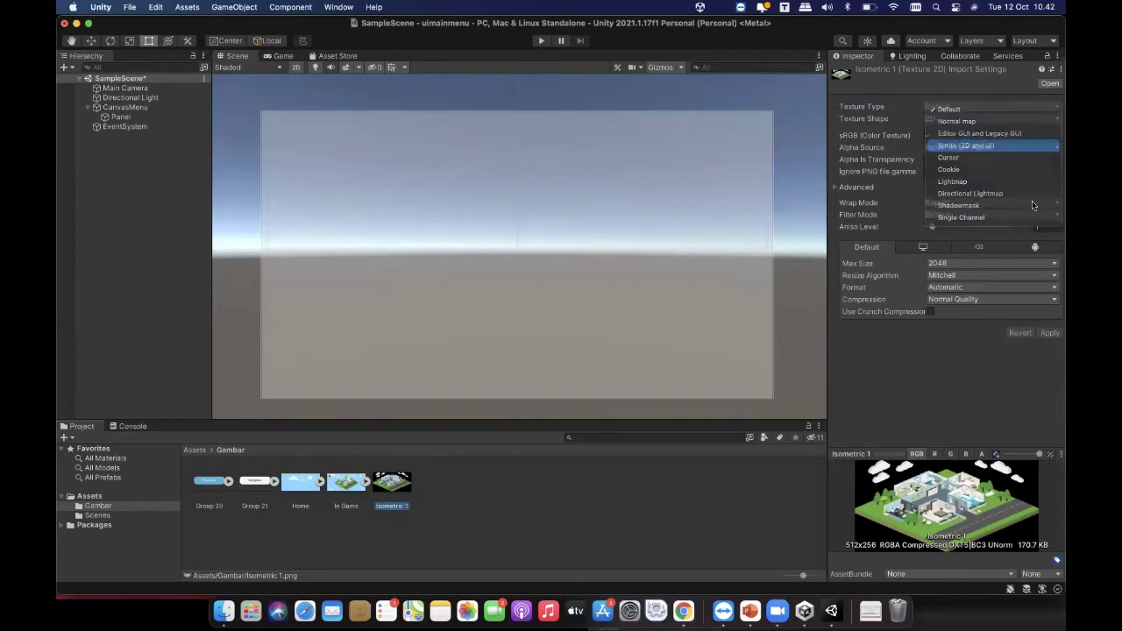
left_click(1015, 145)
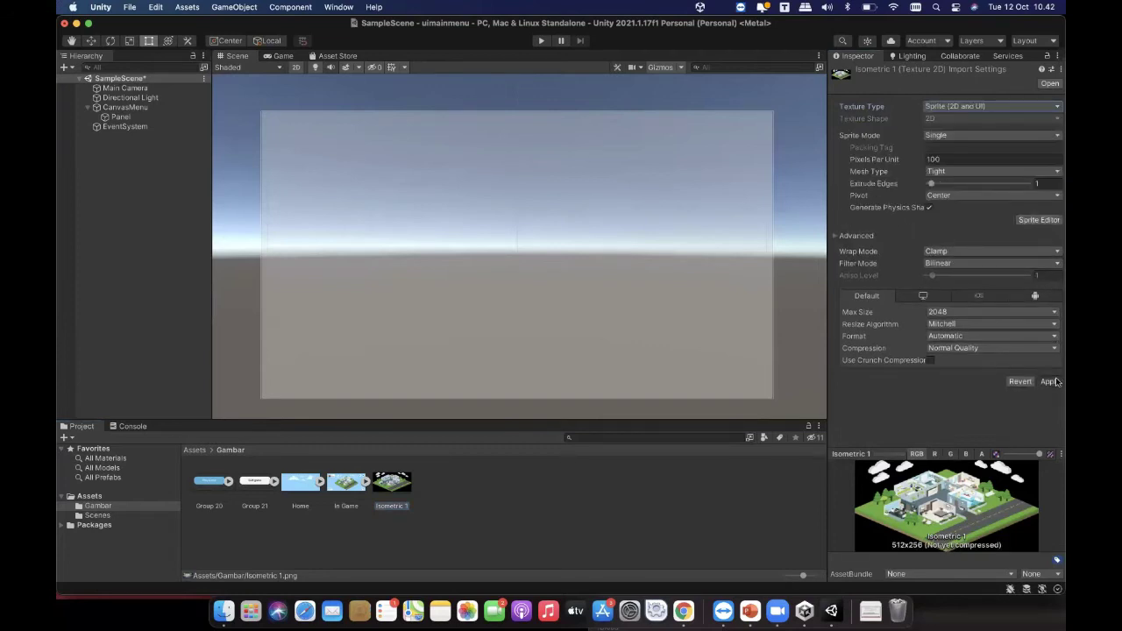
left_click(1049, 381)
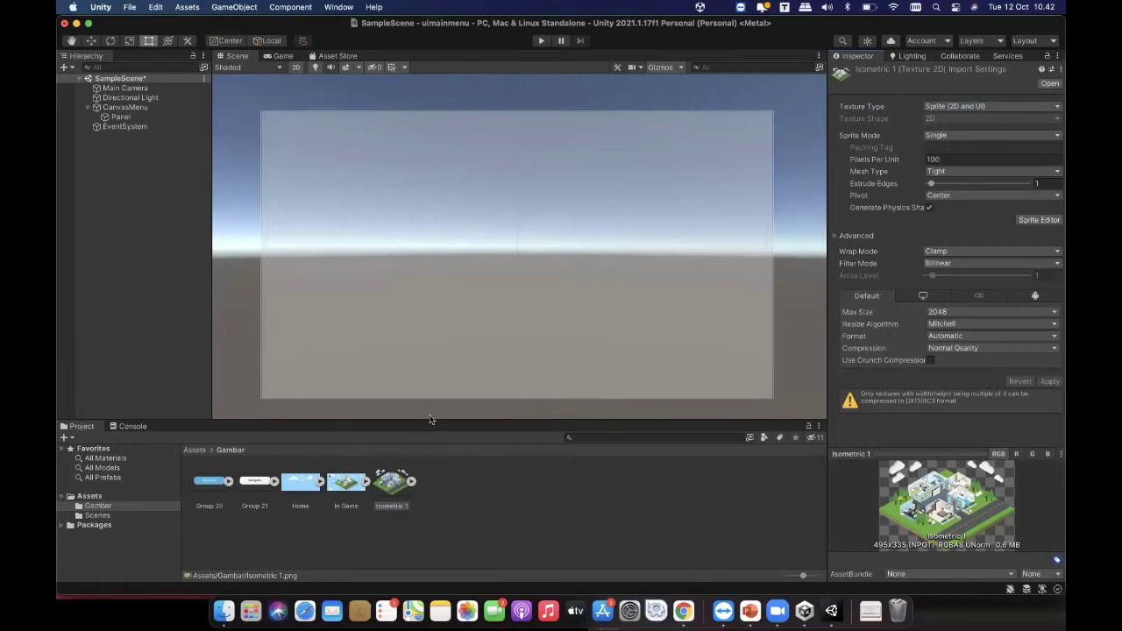
Step: Enlarge the Project area to look over the sprites in Gambar, inspect Group 20, and restore the layout
left_click(514, 493)
left_click_drag(513, 422, 582, 117)
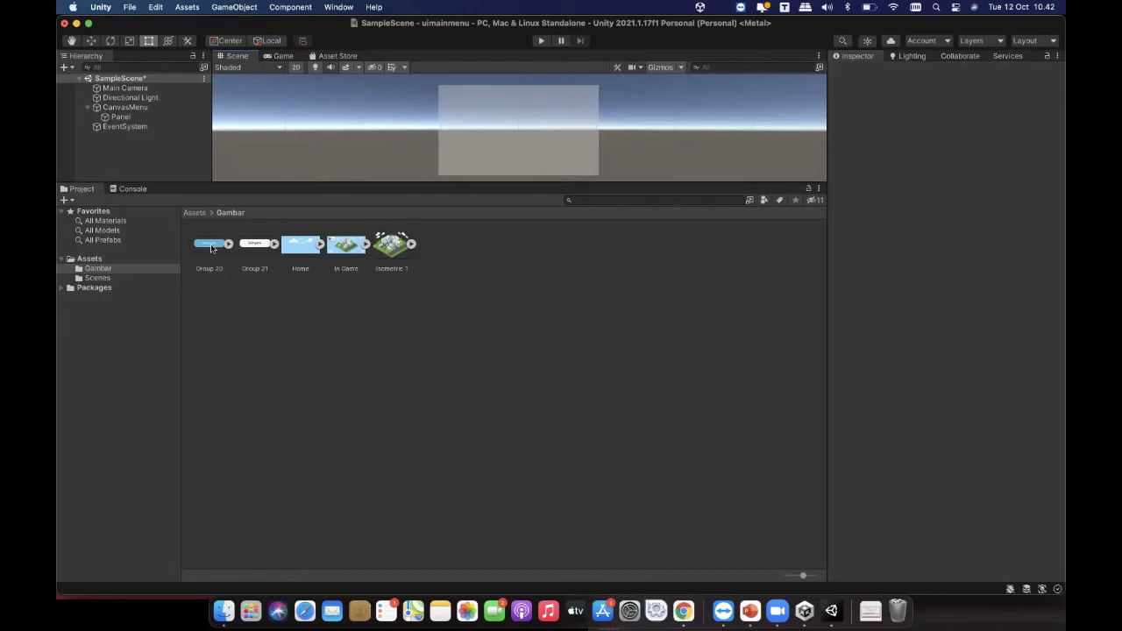
left_click(212, 249)
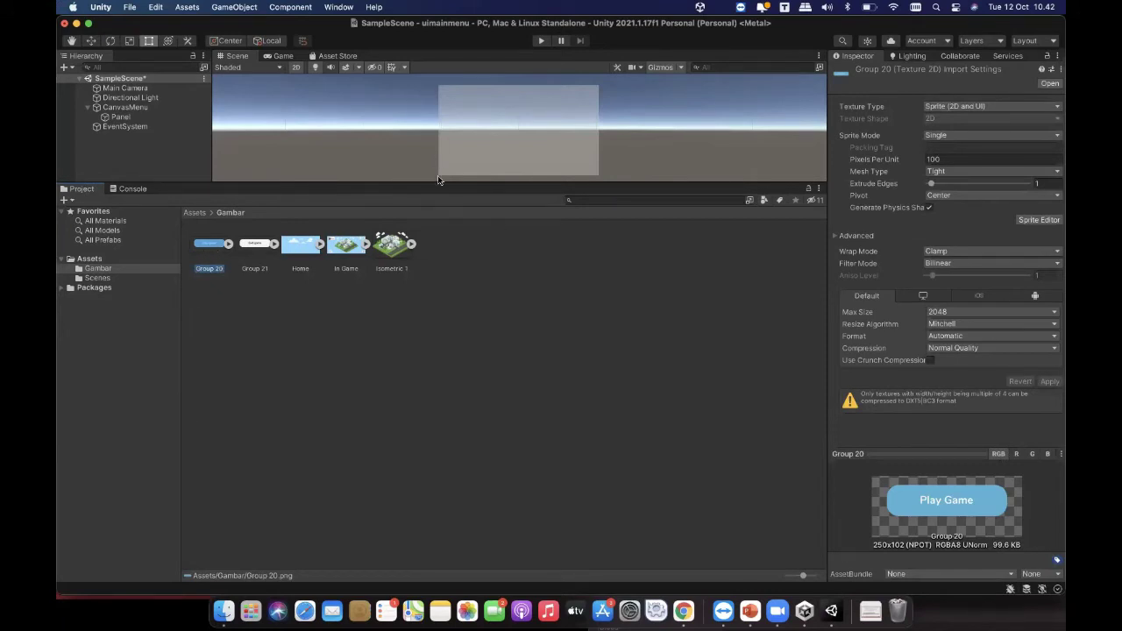
left_click_drag(439, 182, 433, 504)
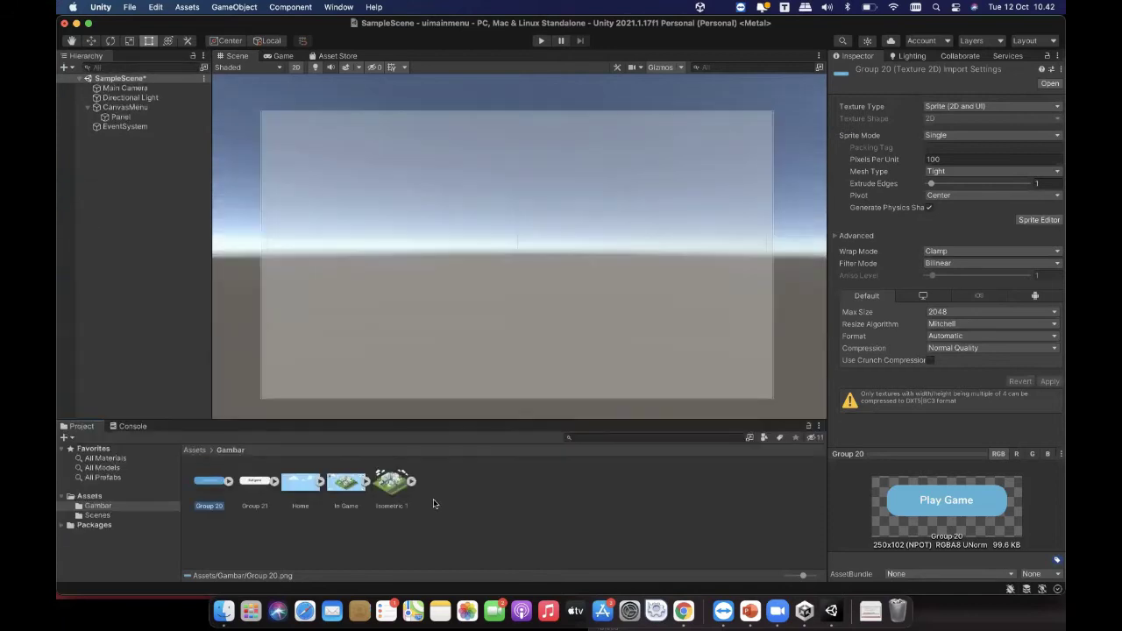
Step: Rename the Panel under CanvasMenu to MenuPanel and check its anchor preset
left_click(114, 117)
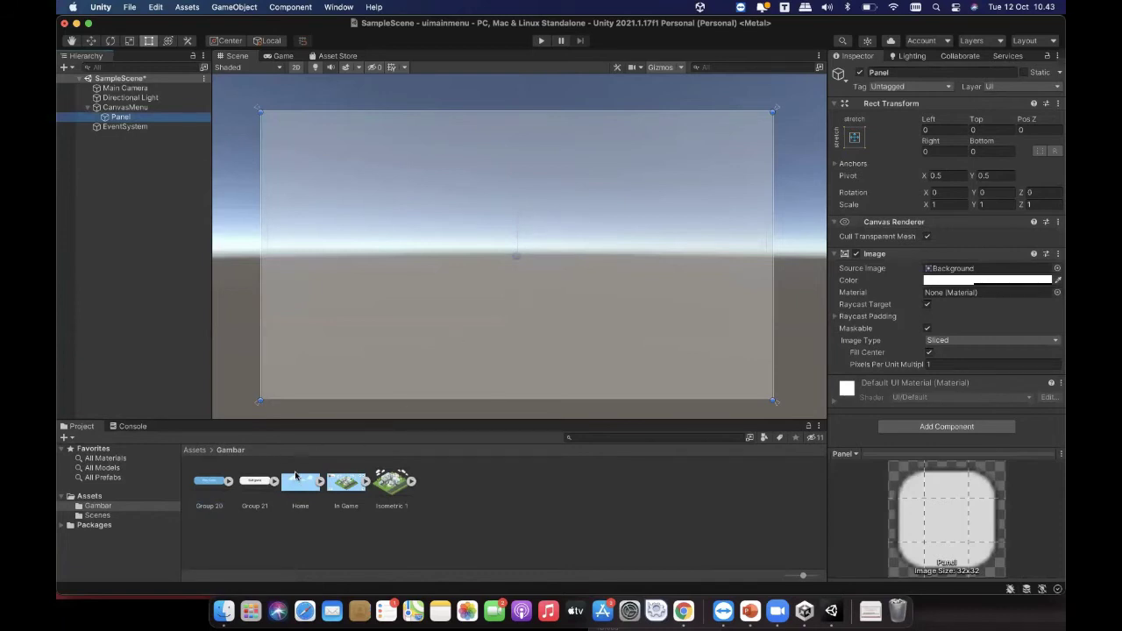
mouse_move(298, 495)
left_mouse_down()
mouse_move(276, 308)
mouse_move(166, 132)
mouse_move(231, 163)
mouse_move(307, 495)
left_mouse_up()
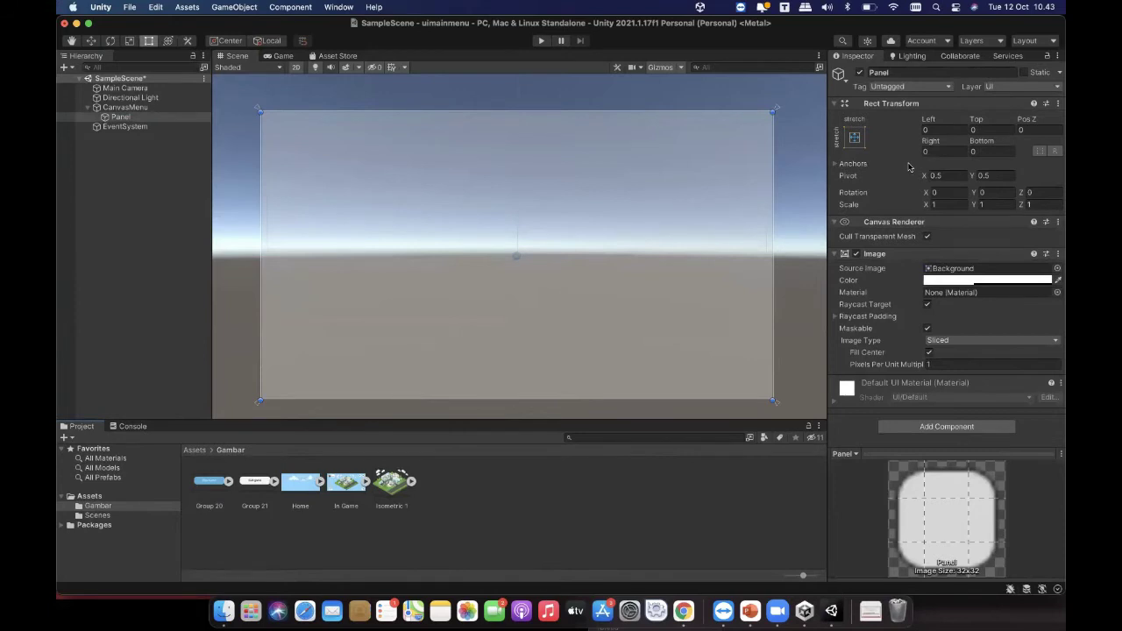
left_click(917, 72)
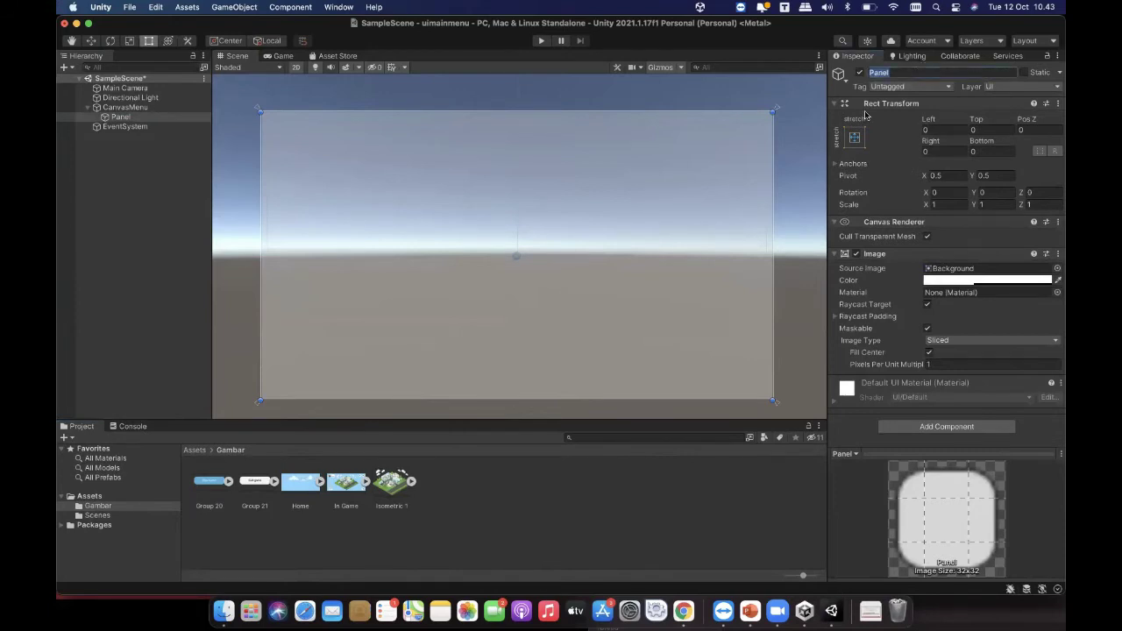
type("MenuPanel")
key("Return")
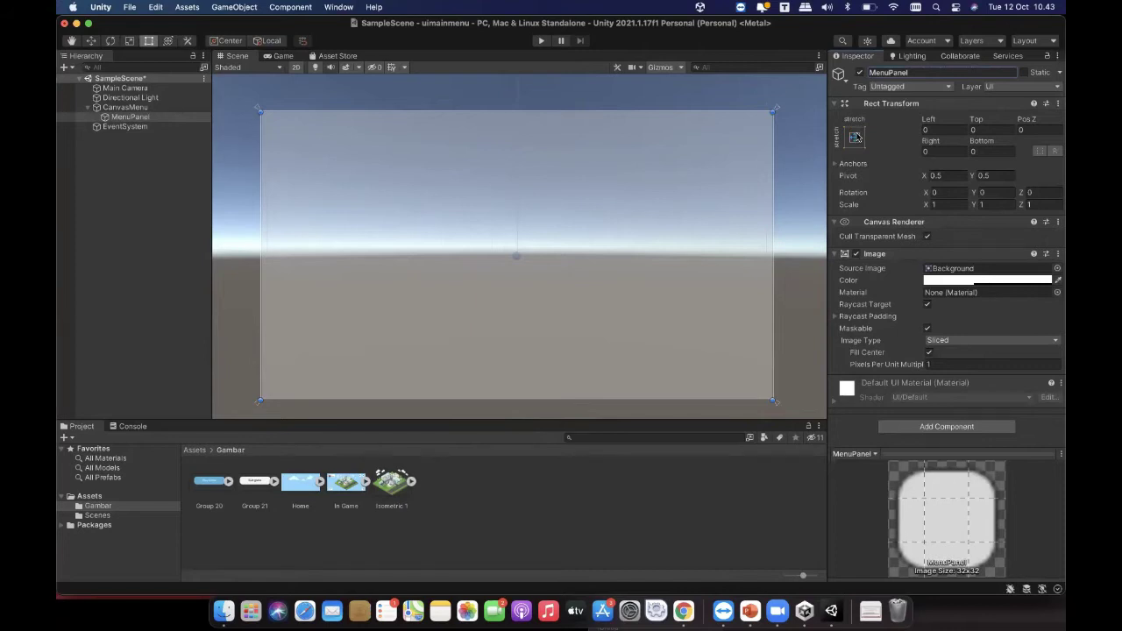
left_click(854, 138)
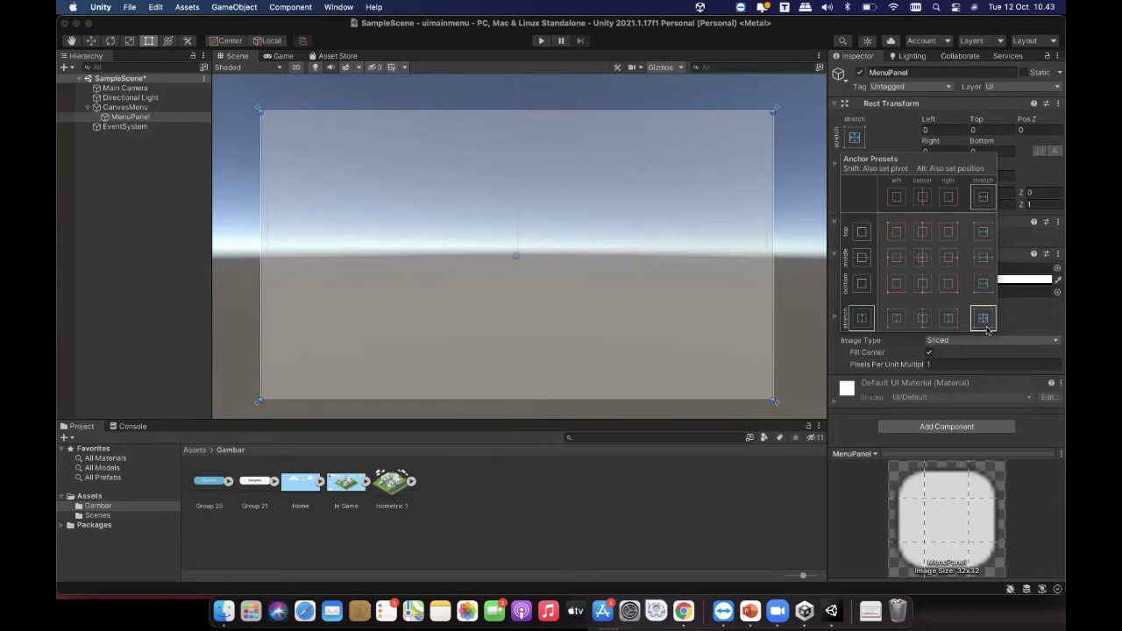
left_click(1051, 171)
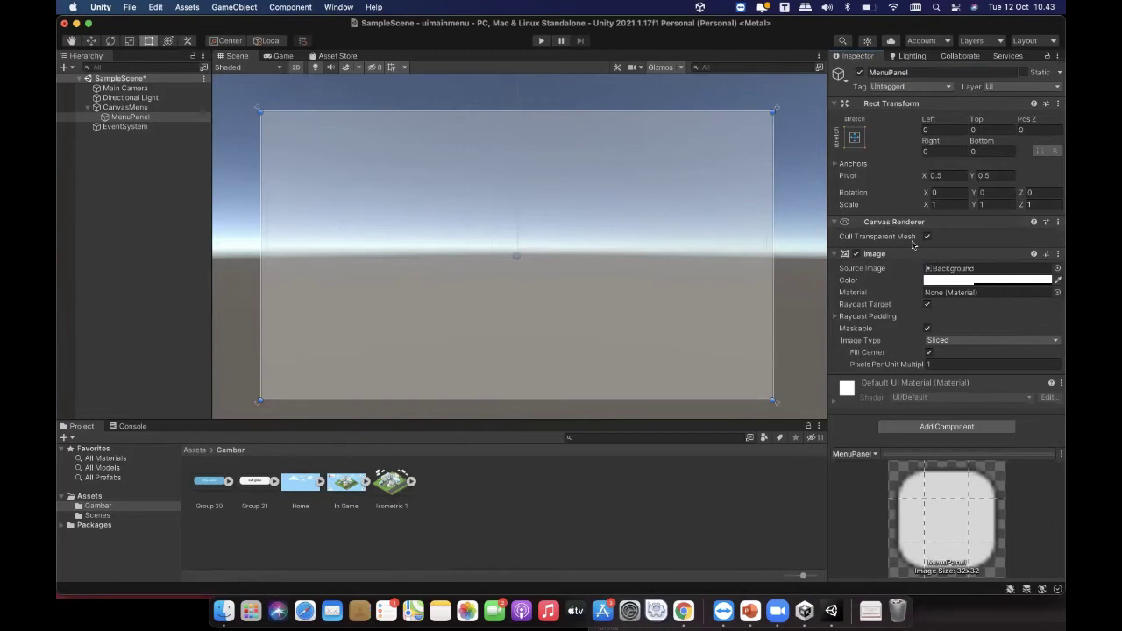
Step: Assign the Home sprite from Gambar as MenuPanel's Source Image
left_click(297, 484)
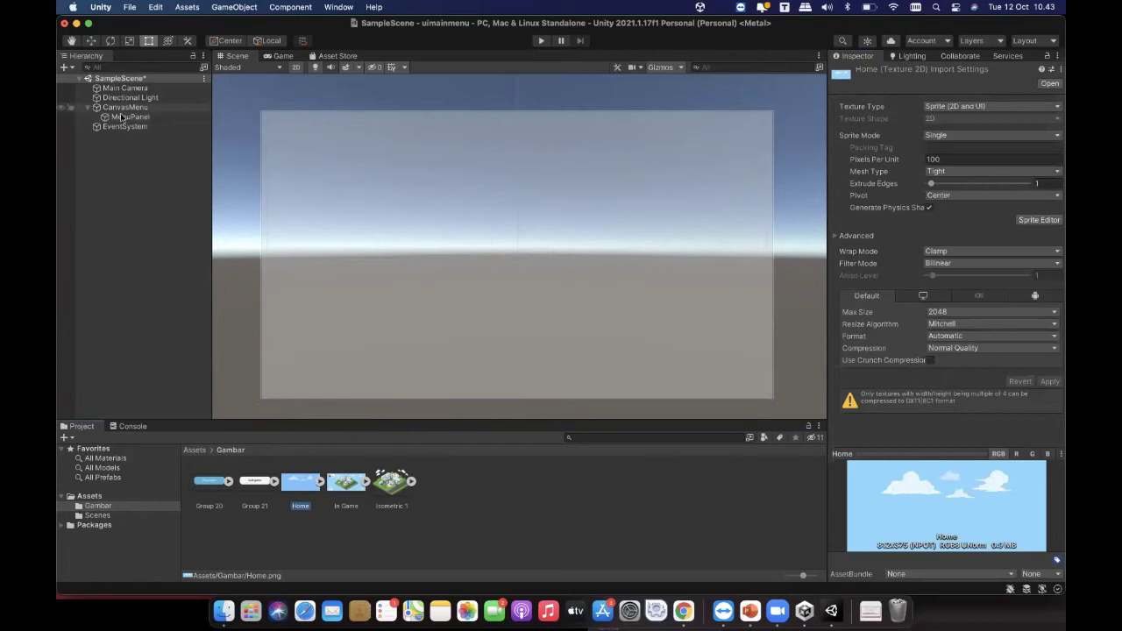
left_click(121, 117)
left_click_drag(304, 486, 932, 273)
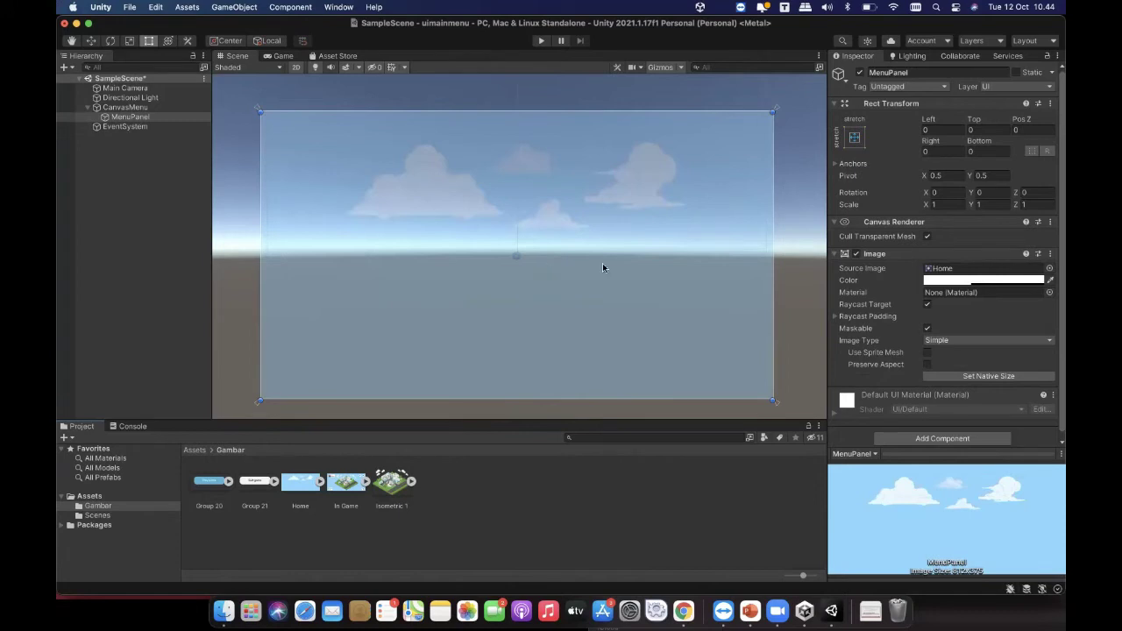
Step: Make MenuPanel's image fully opaque by setting its color alpha to 255
left_click(938, 281)
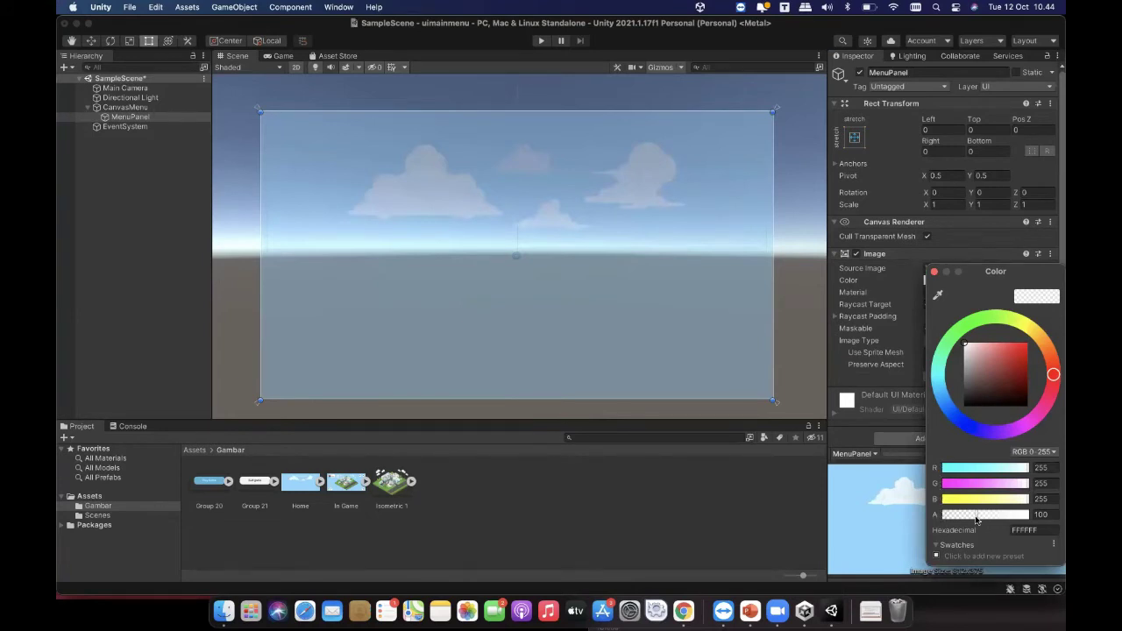
left_click_drag(976, 519, 1038, 521)
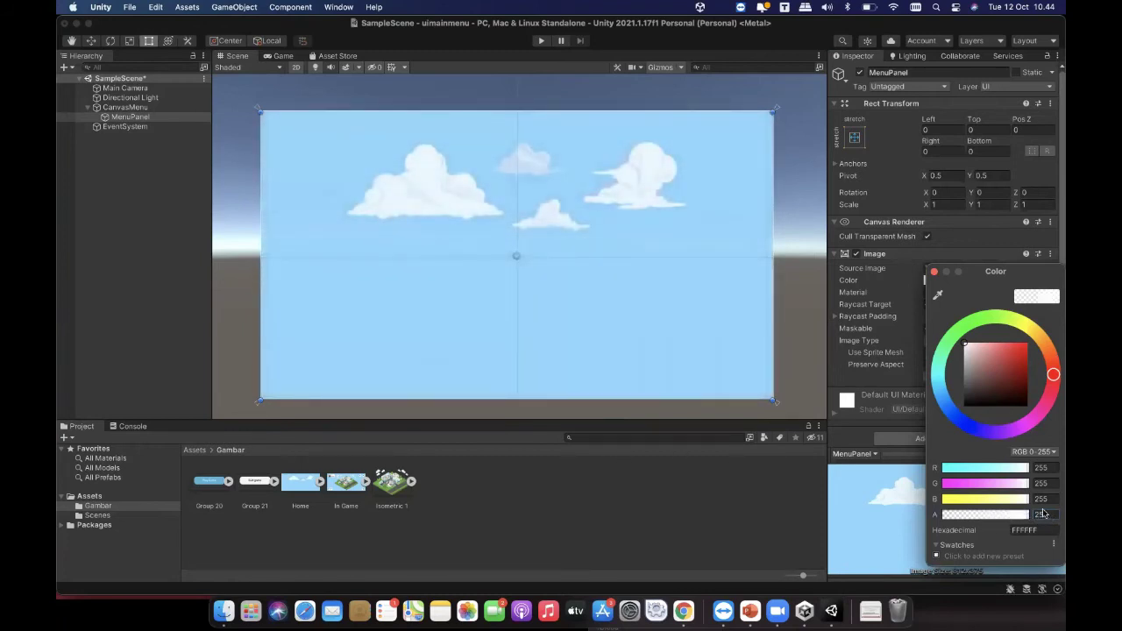
mouse_move(1026, 519)
left_mouse_down()
mouse_move(941, 526)
mouse_move(1031, 517)
left_mouse_up()
left_click(934, 271)
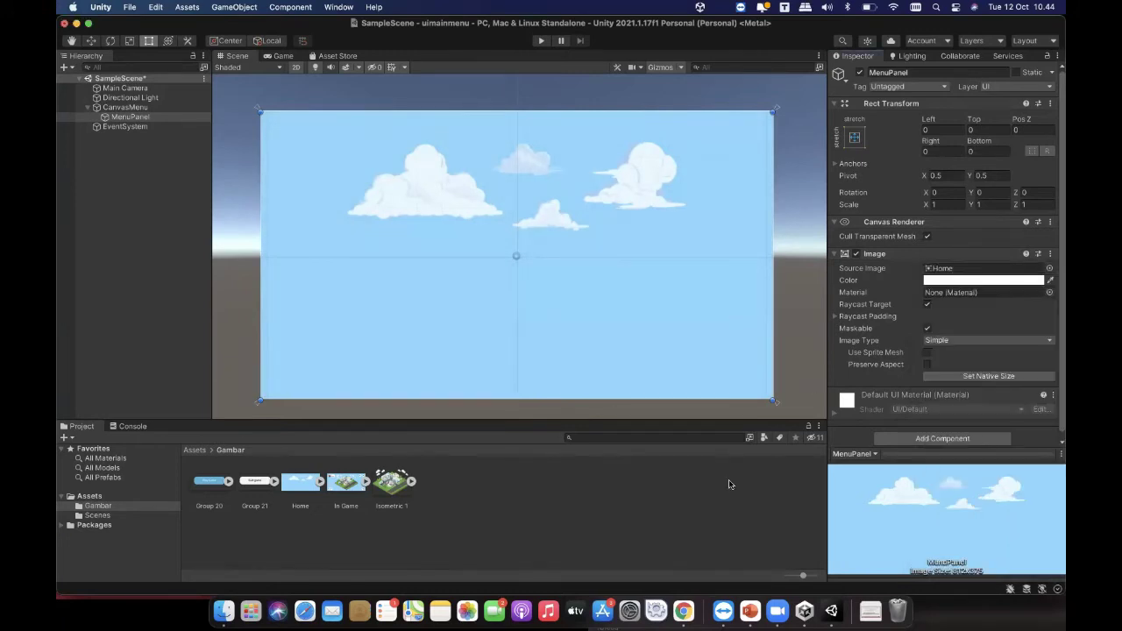
left_click(679, 464)
left_click(507, 326)
left_click(127, 107)
left_click(136, 118)
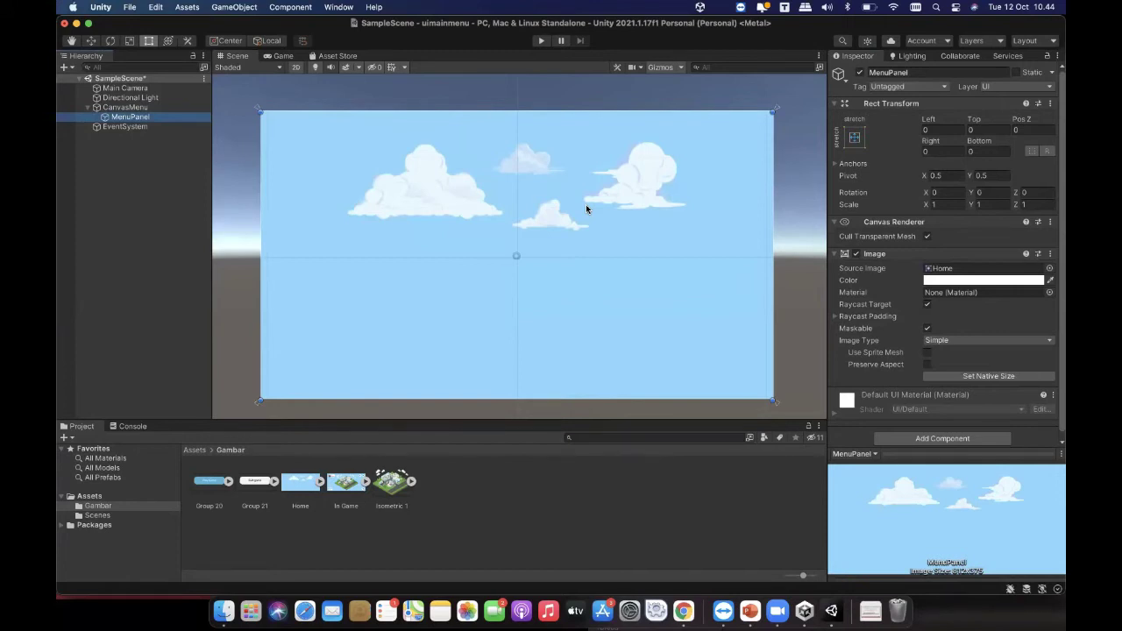
right_click(128, 119)
key("Escape")
left_click(132, 121)
right_click(131, 121)
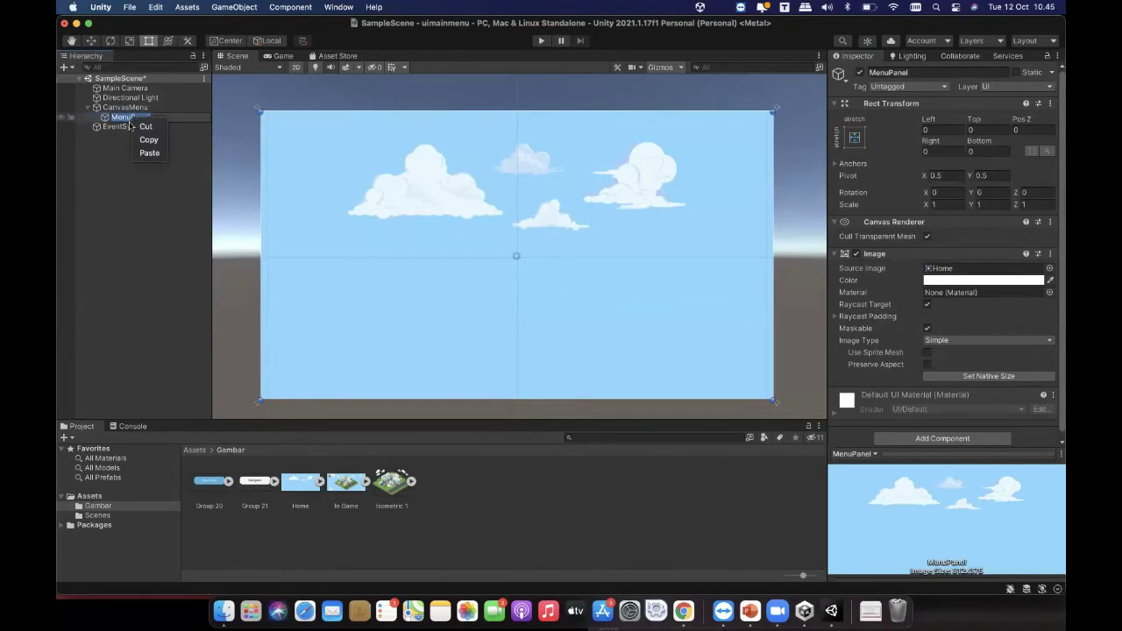
left_click(108, 191)
left_click(131, 137)
Step: Create a UI Text object as a child of MenuPanel
left_click(128, 117)
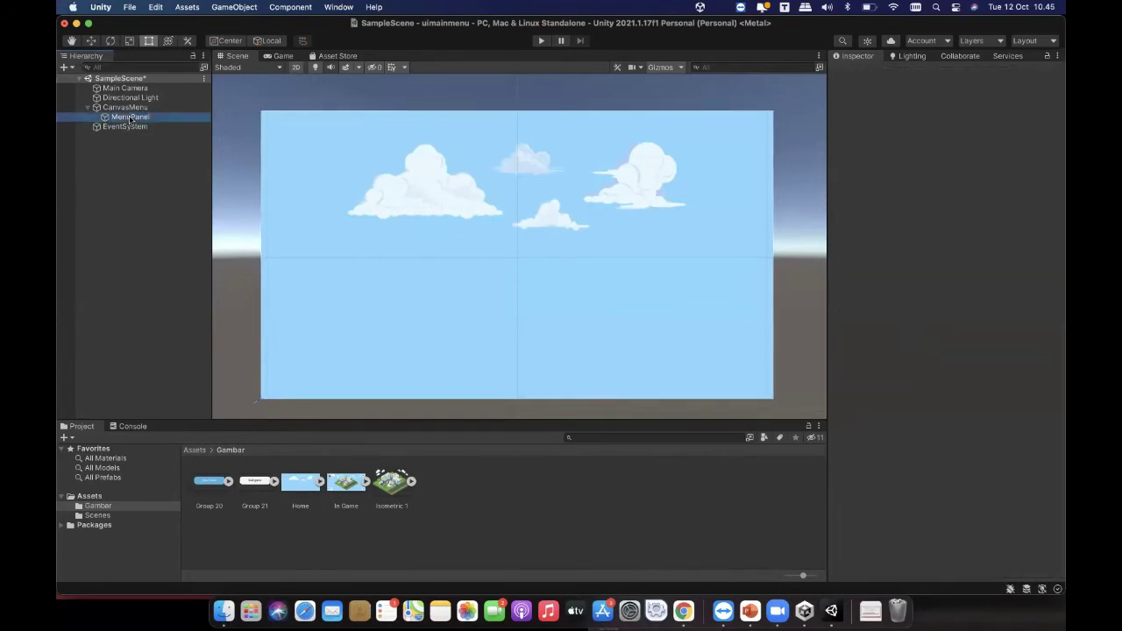
right_click(130, 118)
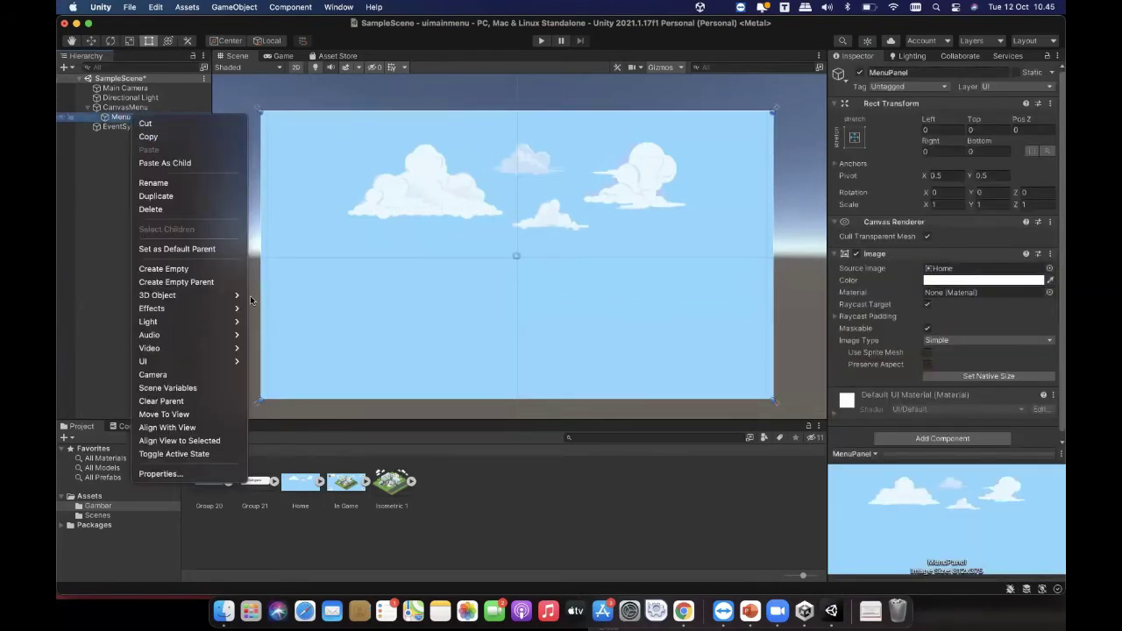
key("Escape")
right_click(132, 116)
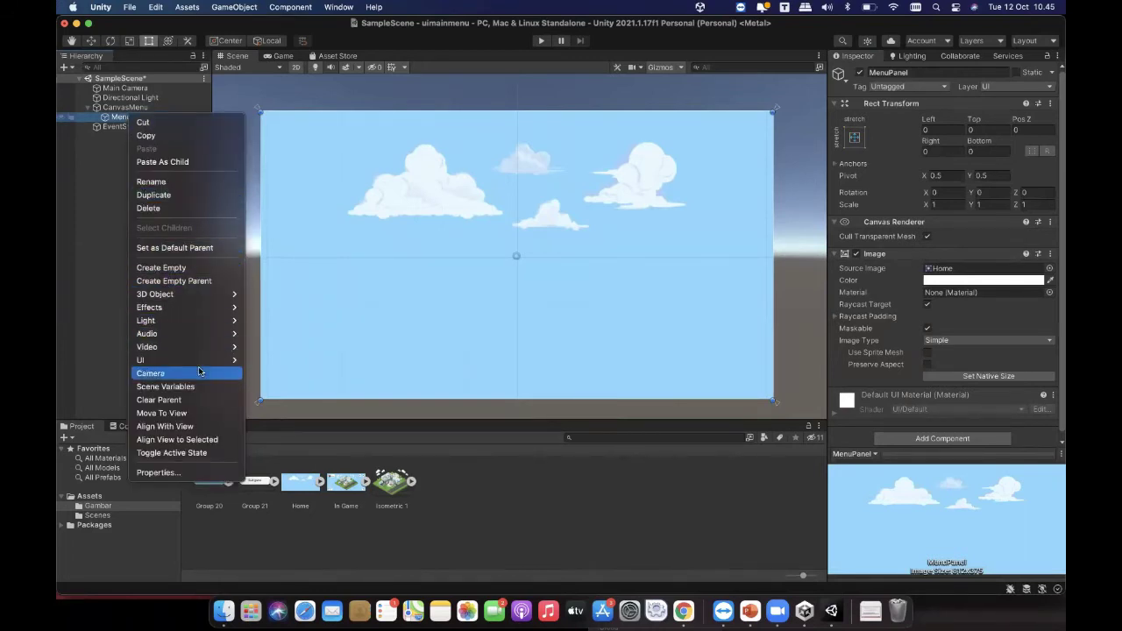
mouse_move(202, 360)
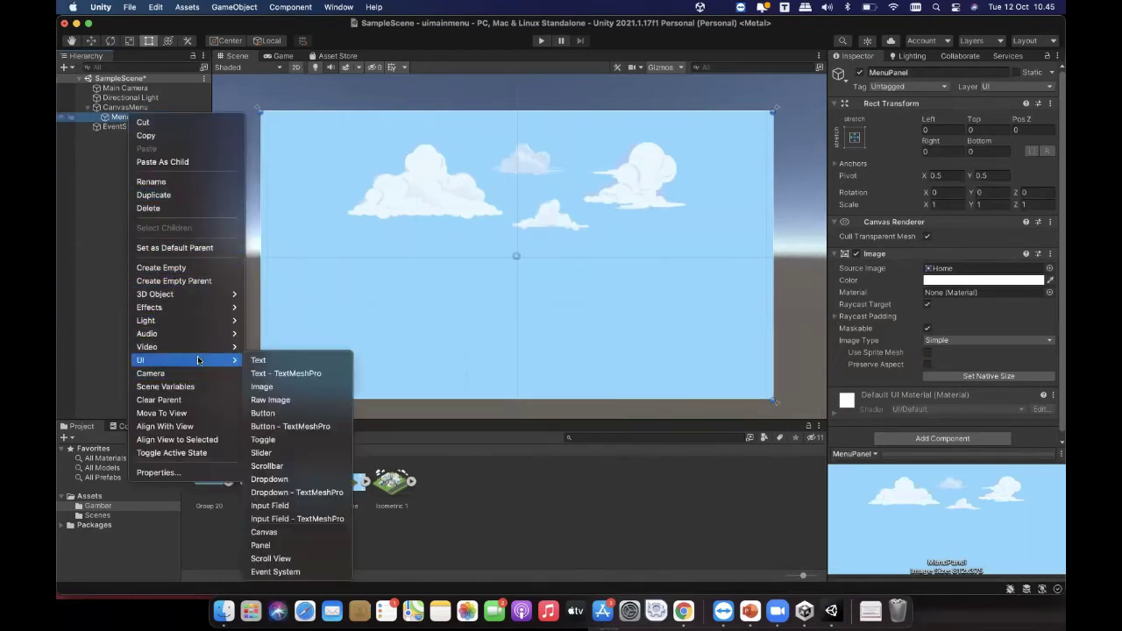
left_click(255, 360)
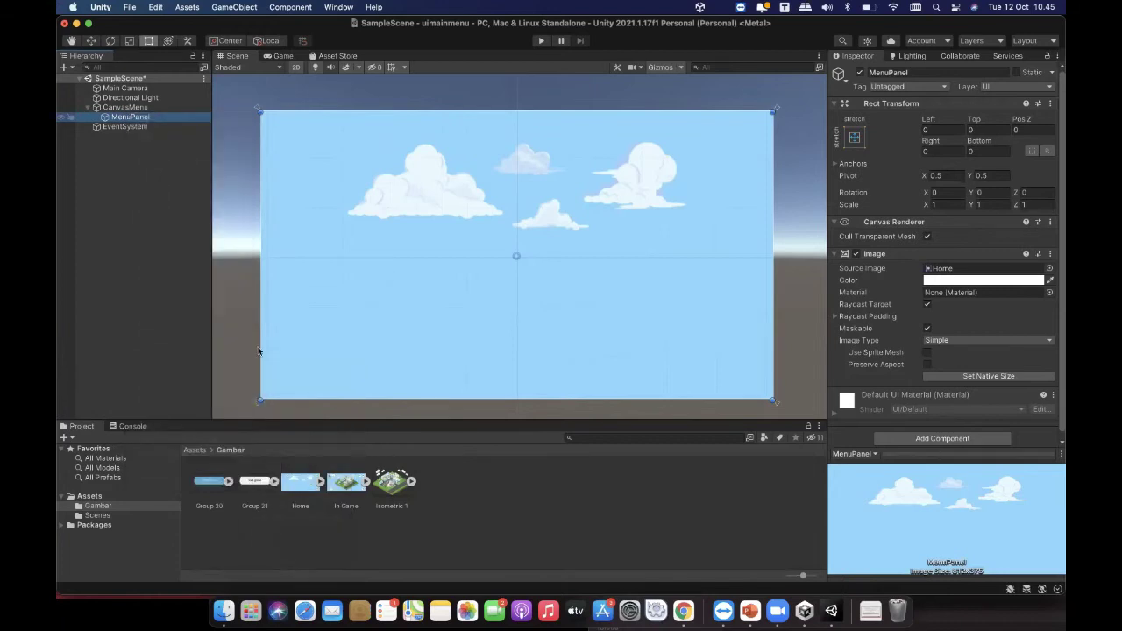
left_click(328, 298)
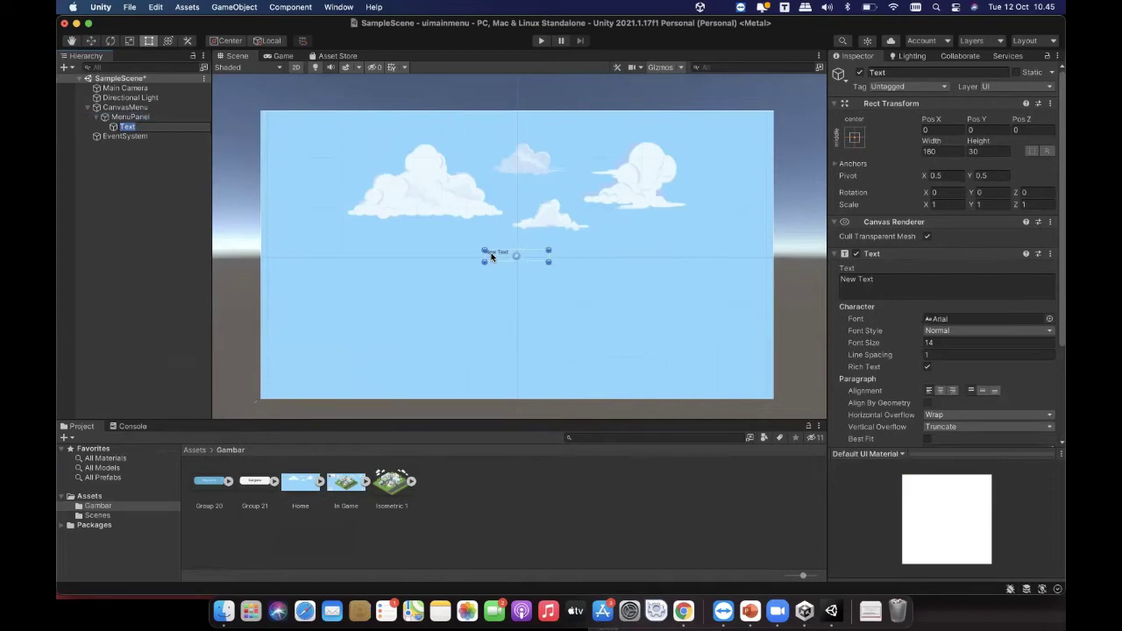
Step: Rename the new Text object to Judulaplikasi
left_click(896, 72)
type("J")
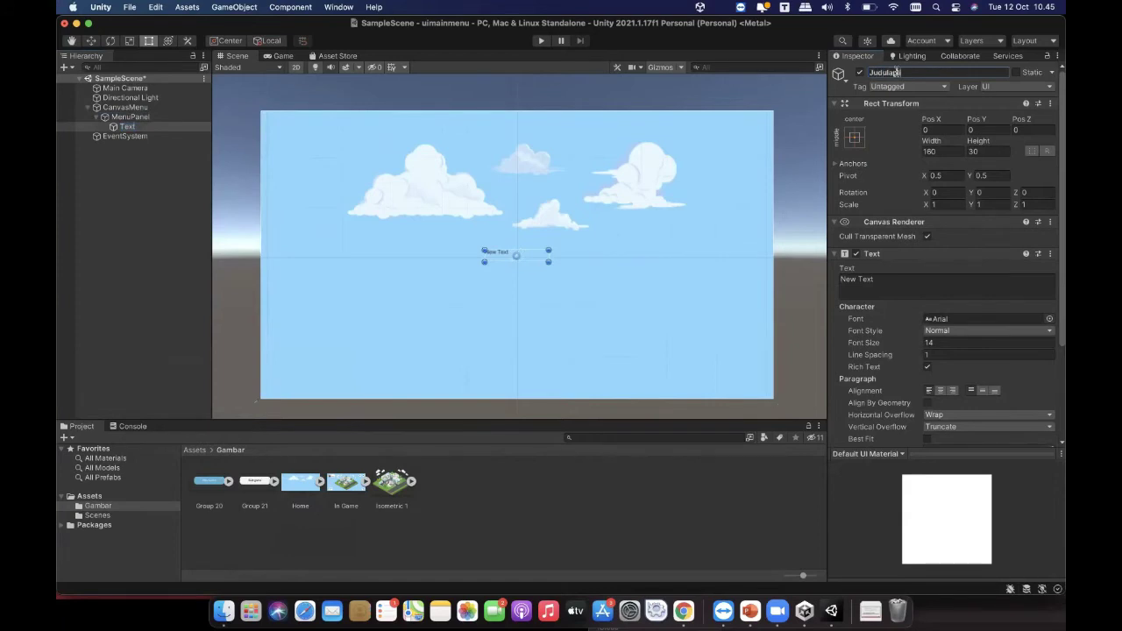
type("udulaplikasi")
key("Return")
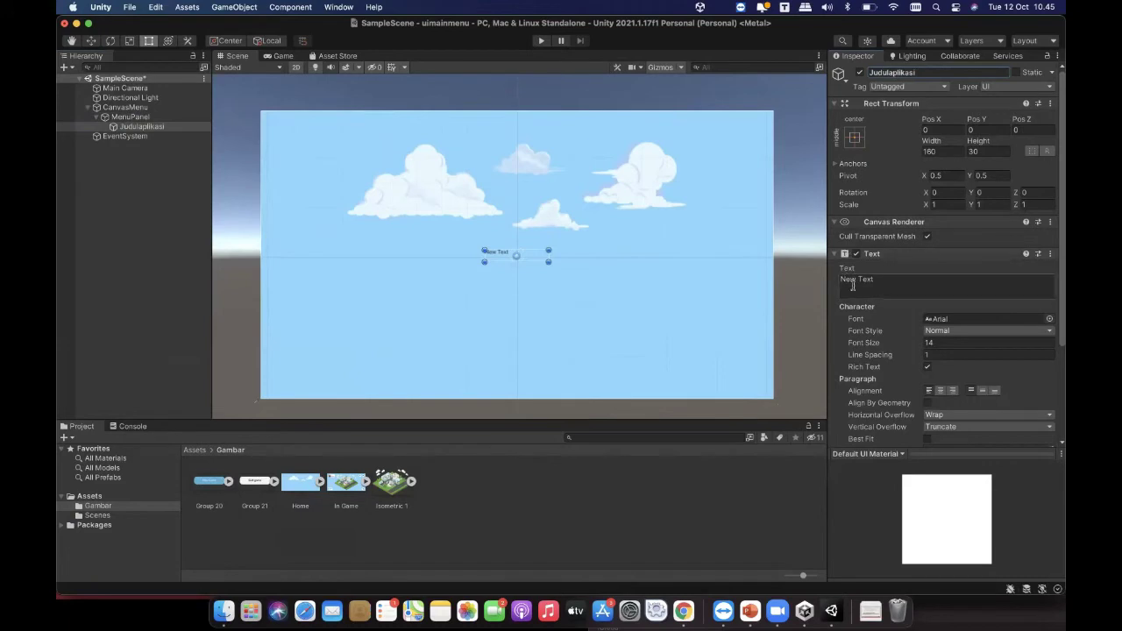
Step: Set Judulaplikasi's text content to "Happy Day" and keep Arial as its font
left_click_drag(887, 280, 839, 281)
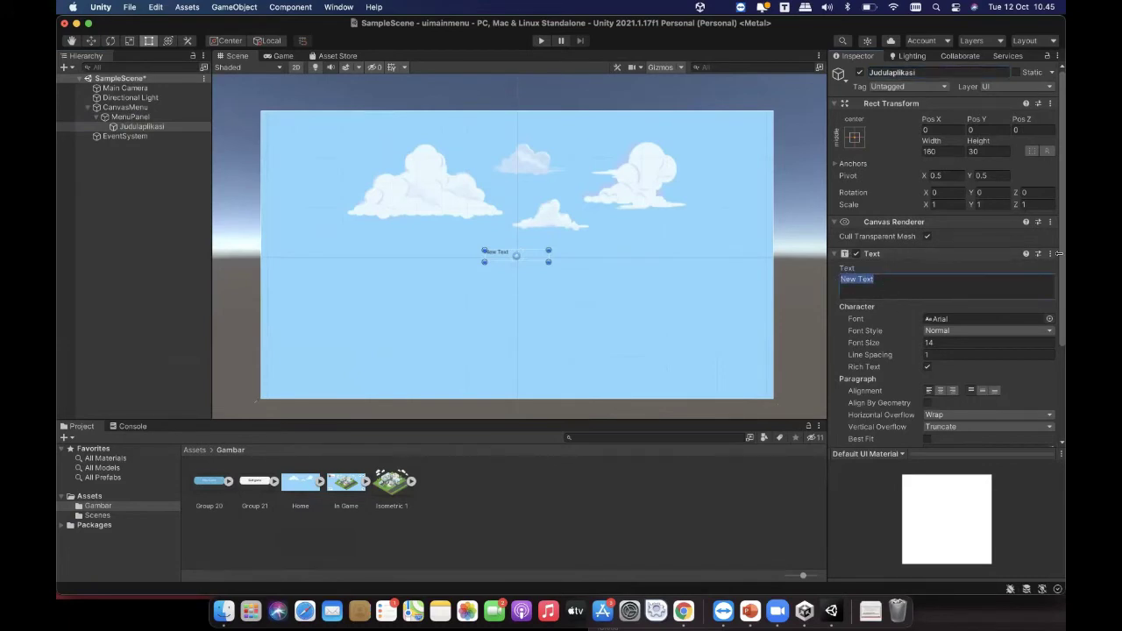
type("Happy Day")
left_click(1047, 319)
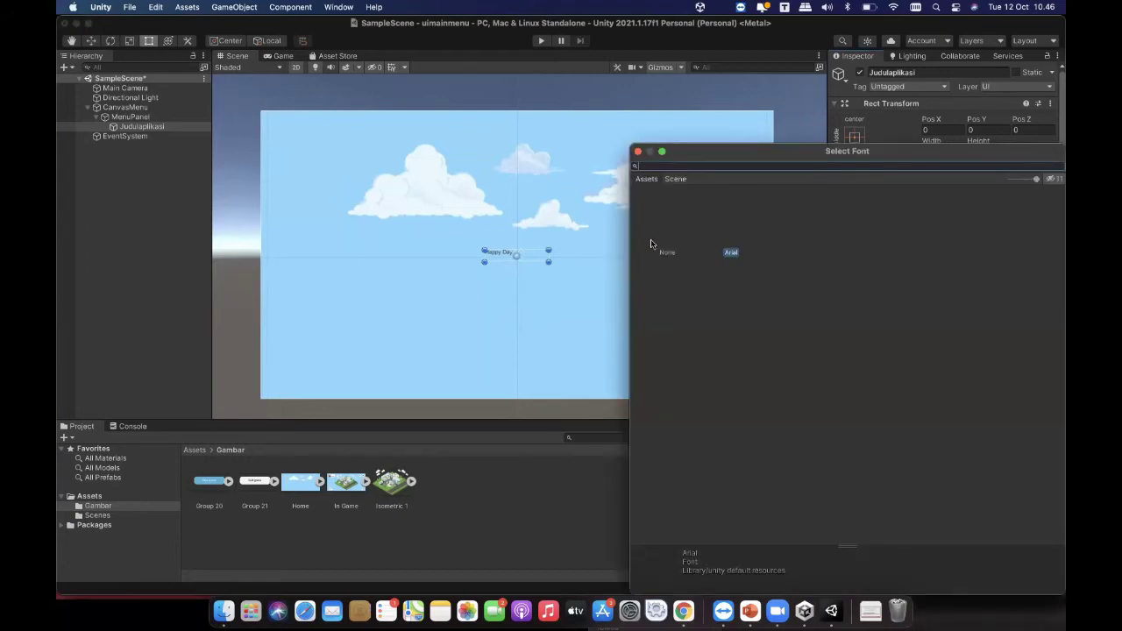
left_click(720, 229)
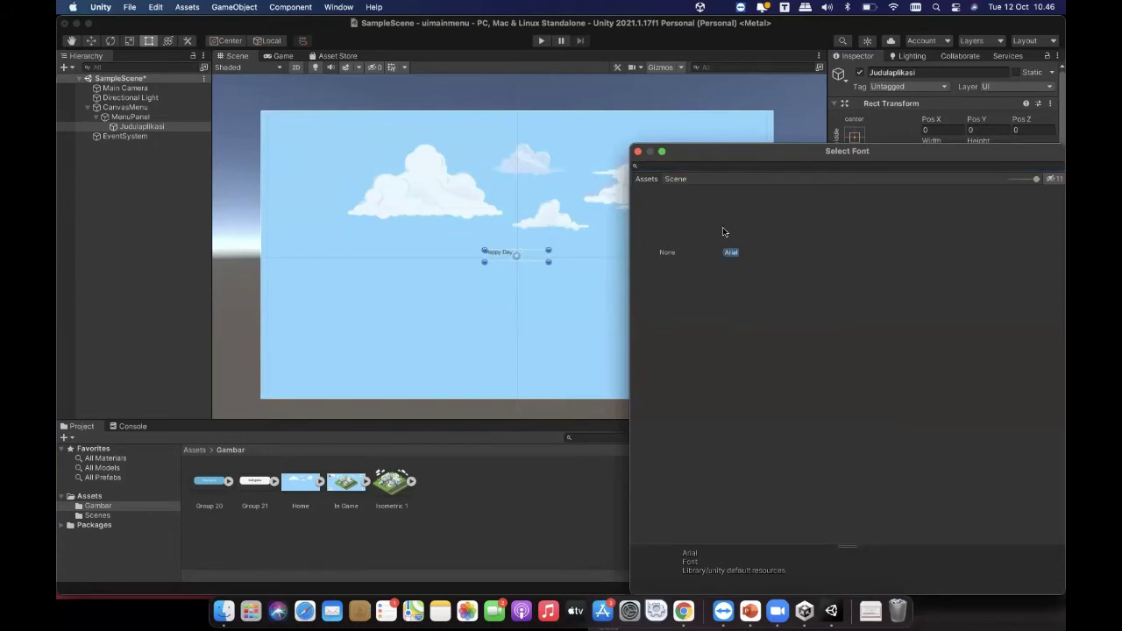
double_click(723, 231)
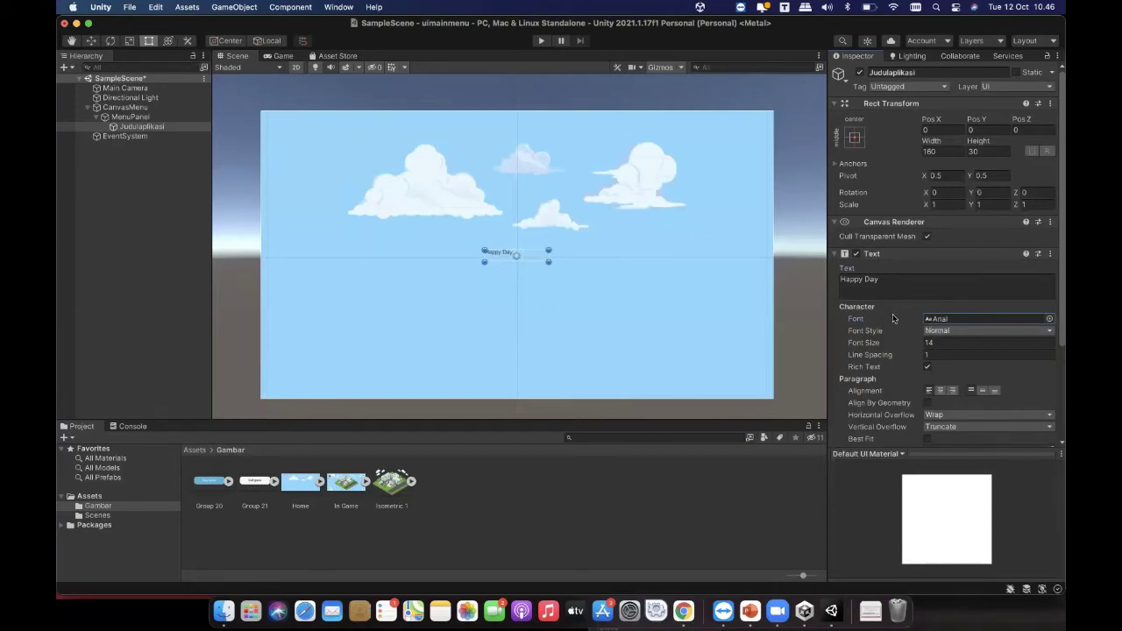
Step: Set the Happy Day text's font size to 60 and enlarge its text box to about 840 × 150
left_click(934, 343)
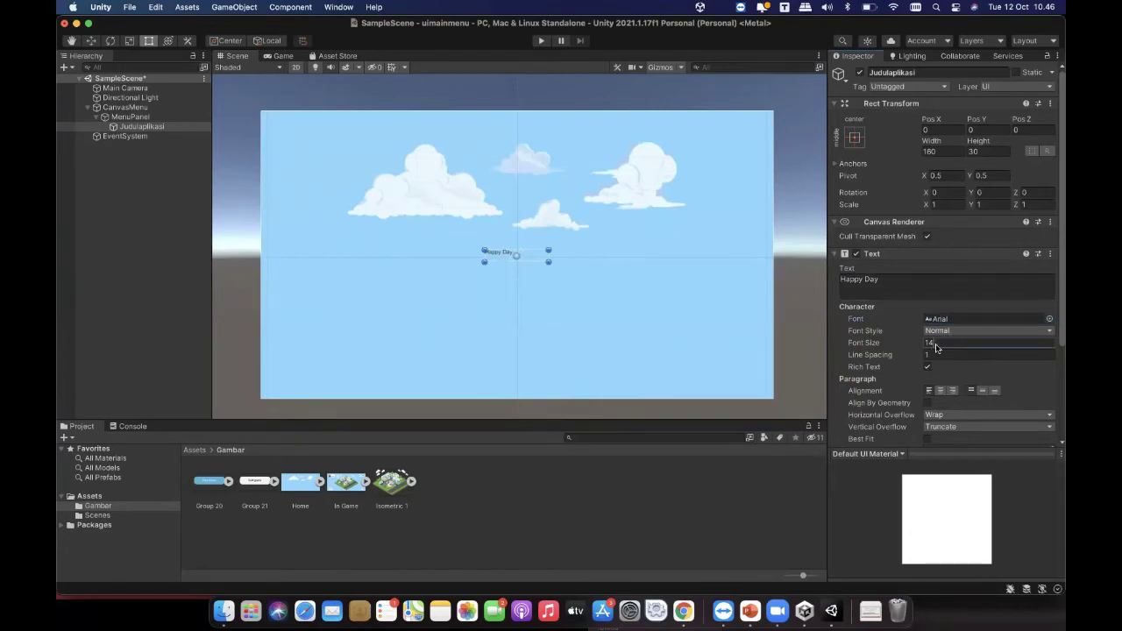
type("80")
left_click_drag(549, 263, 762, 286)
left_click_drag(655, 264, 534, 243)
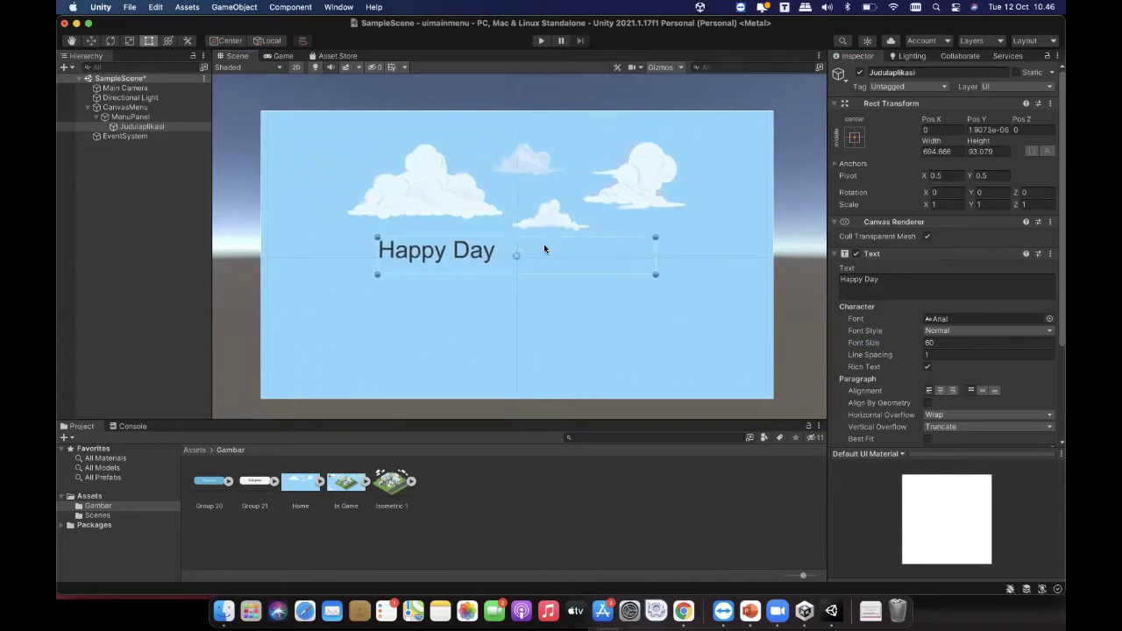
left_click_drag(655, 273, 613, 257)
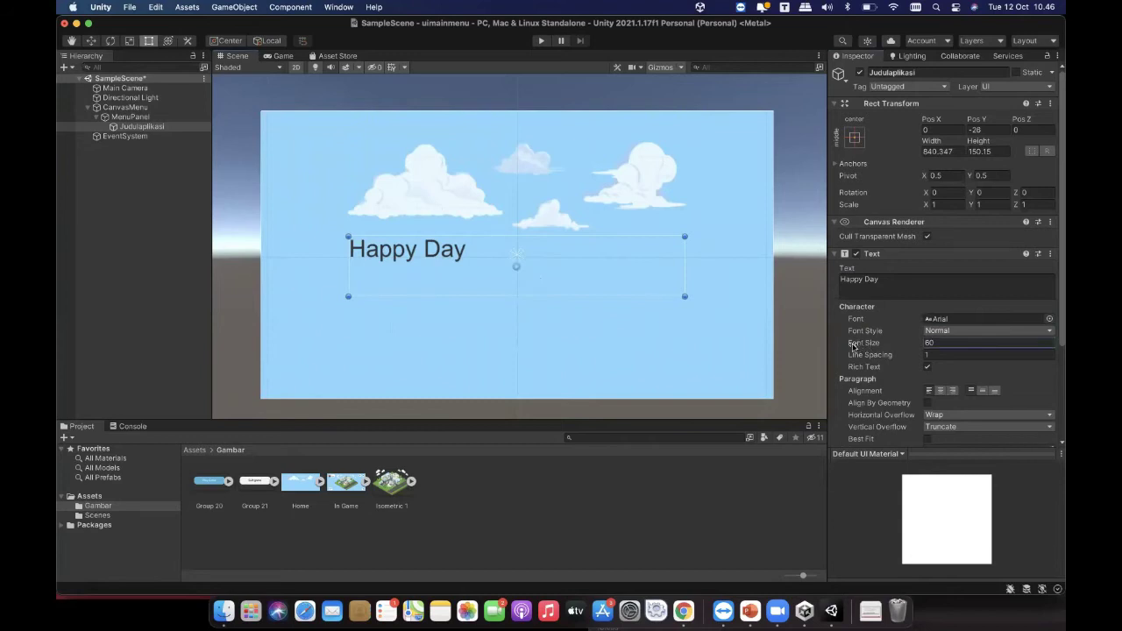
Step: Increase the Happy Day text's font size to 107 and try center, right and left alignment
left_click_drag(855, 345, 884, 348)
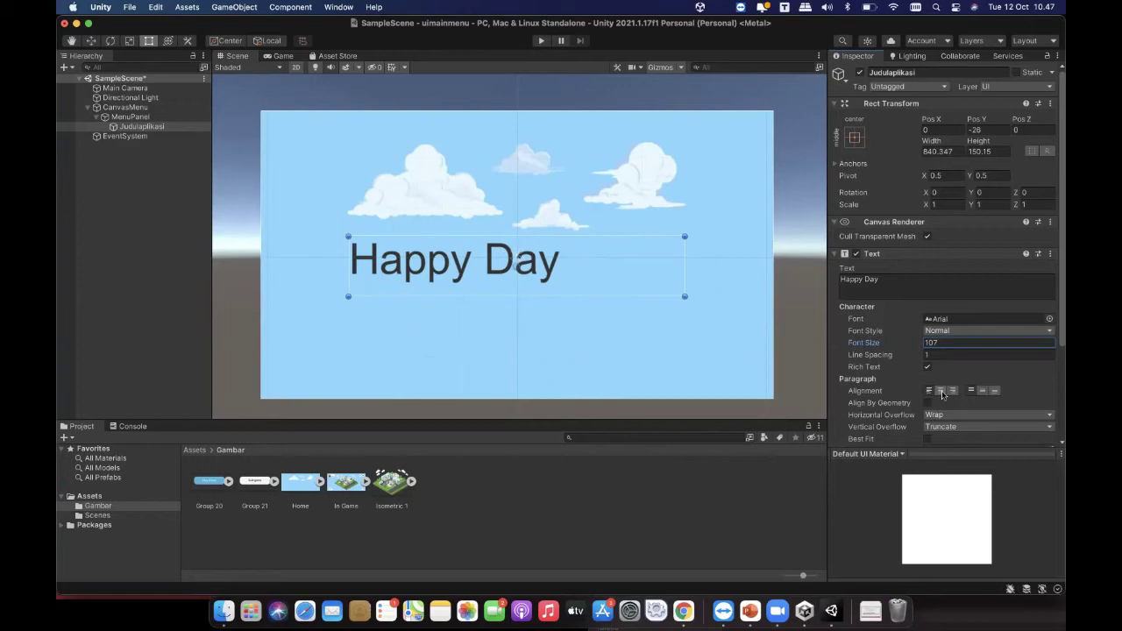
left_click(941, 391)
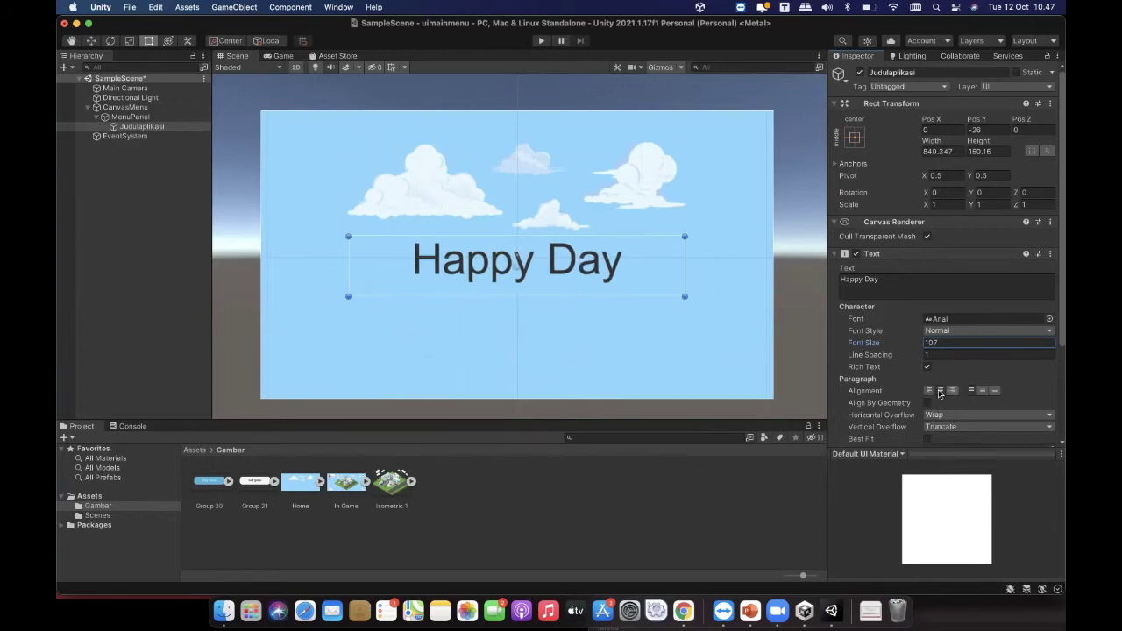
left_click(954, 390)
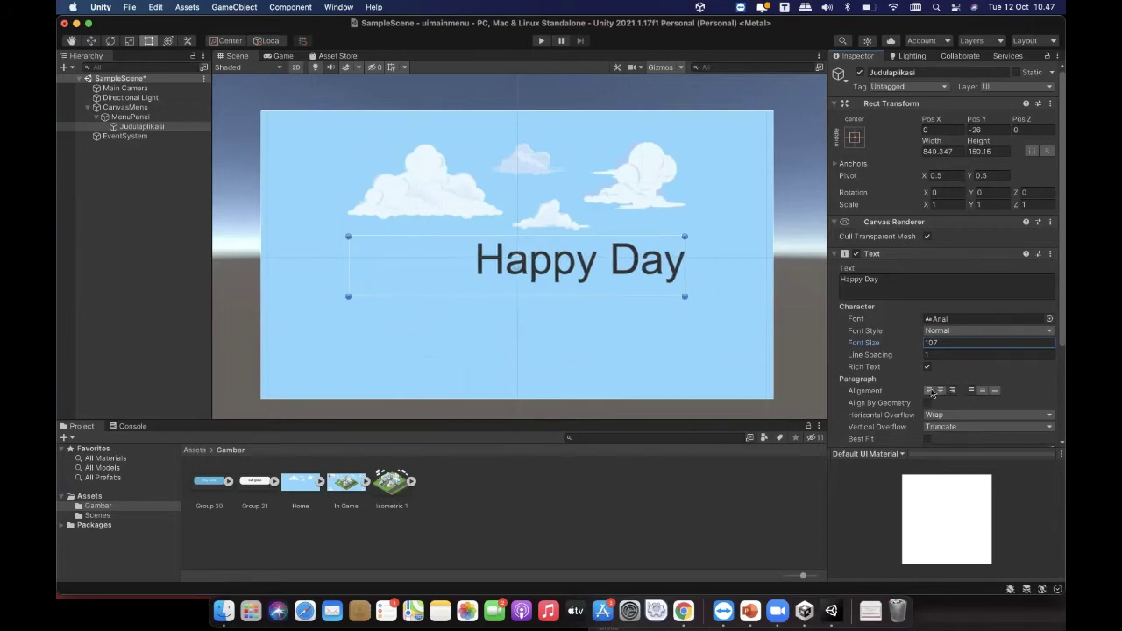
left_click(928, 391)
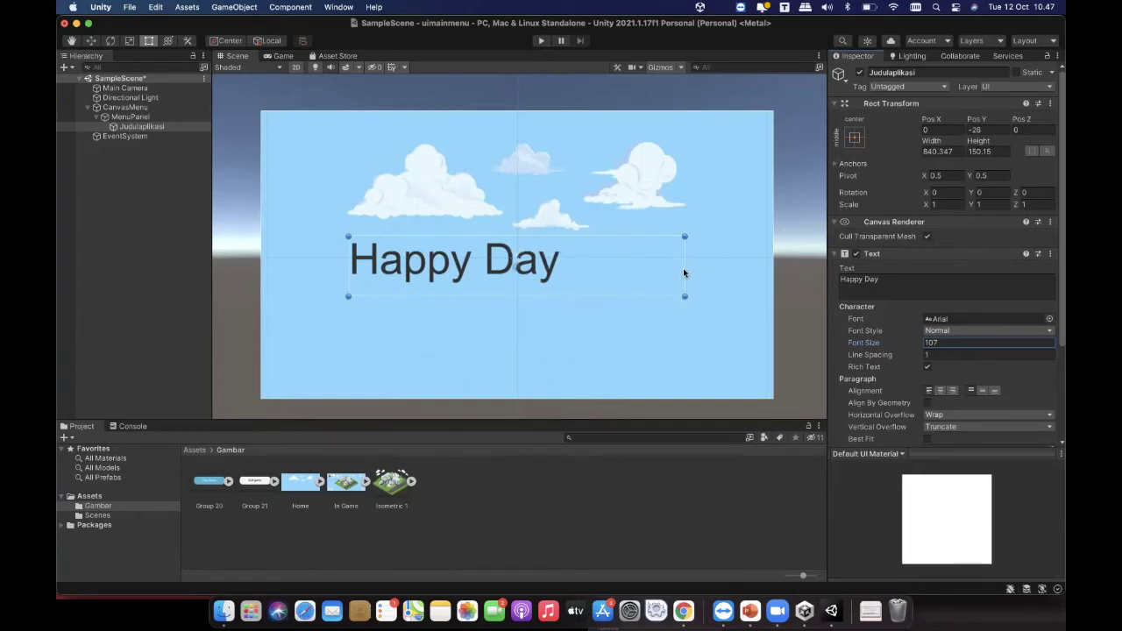
Step: Center-align the Happy Day text in a box widened to about 896 × 146 and move it to Pos X 0, Pos Y -31
left_click_drag(684, 296, 706, 294)
left_click(950, 390)
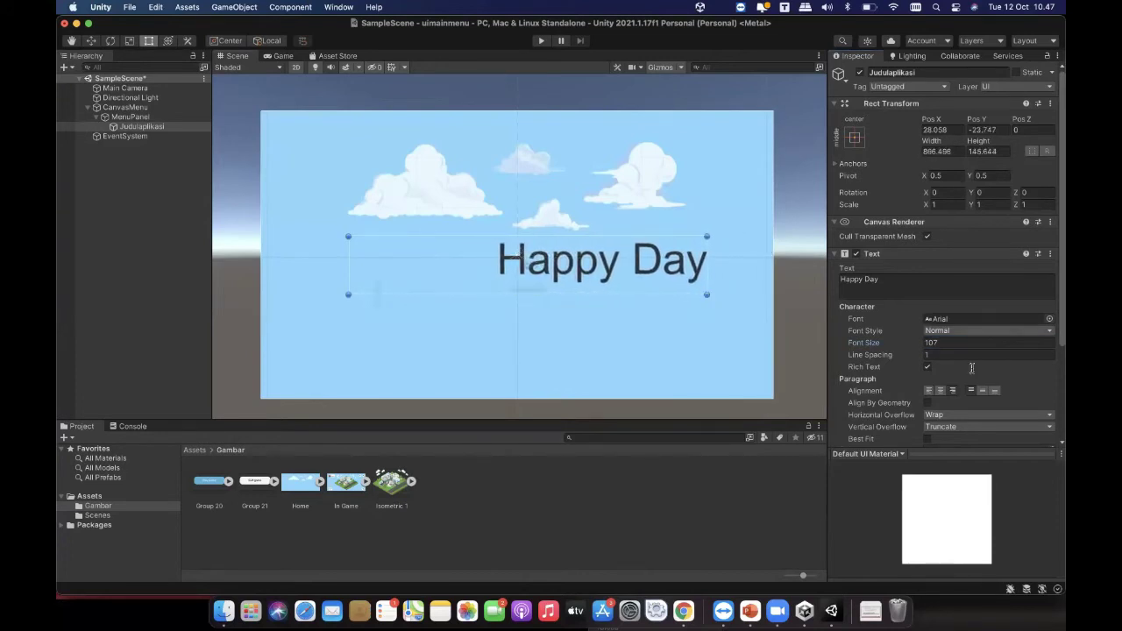
left_click(941, 391)
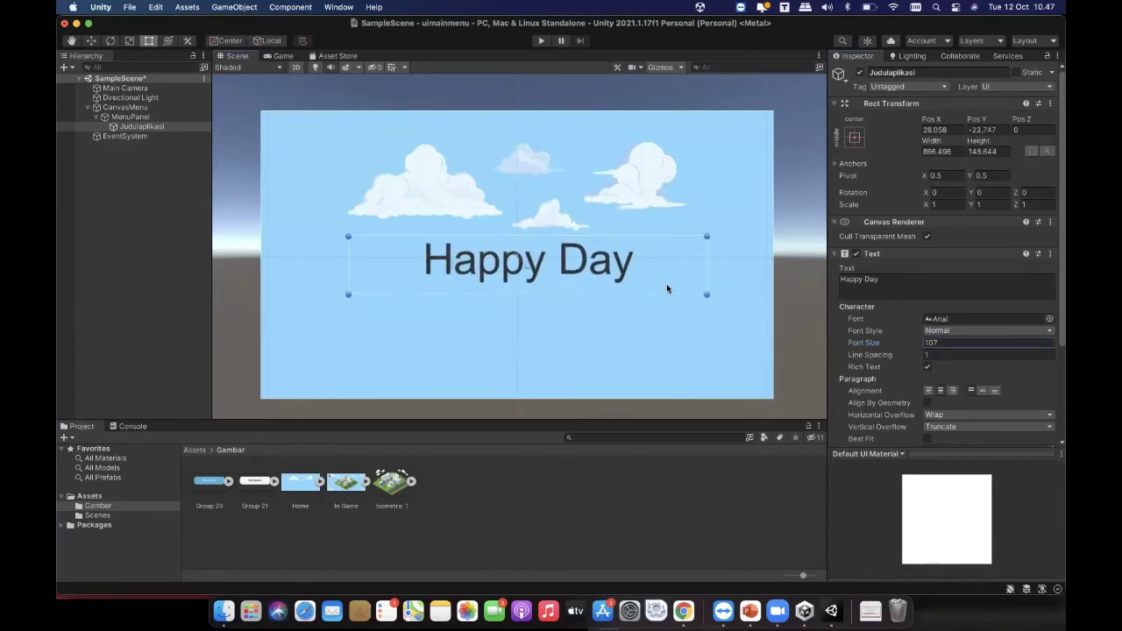
left_click_drag(542, 264, 531, 266)
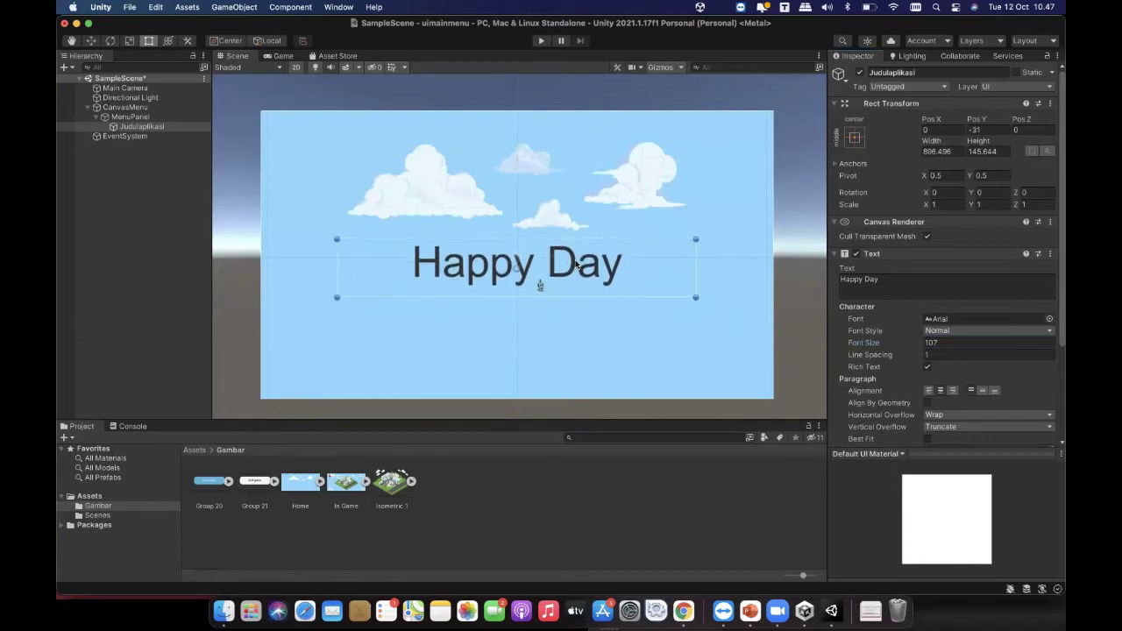
Step: Move the Happy Day text down to Pos Y -39 and set its color to white (FFFFFF)
left_click_drag(639, 264, 637, 274)
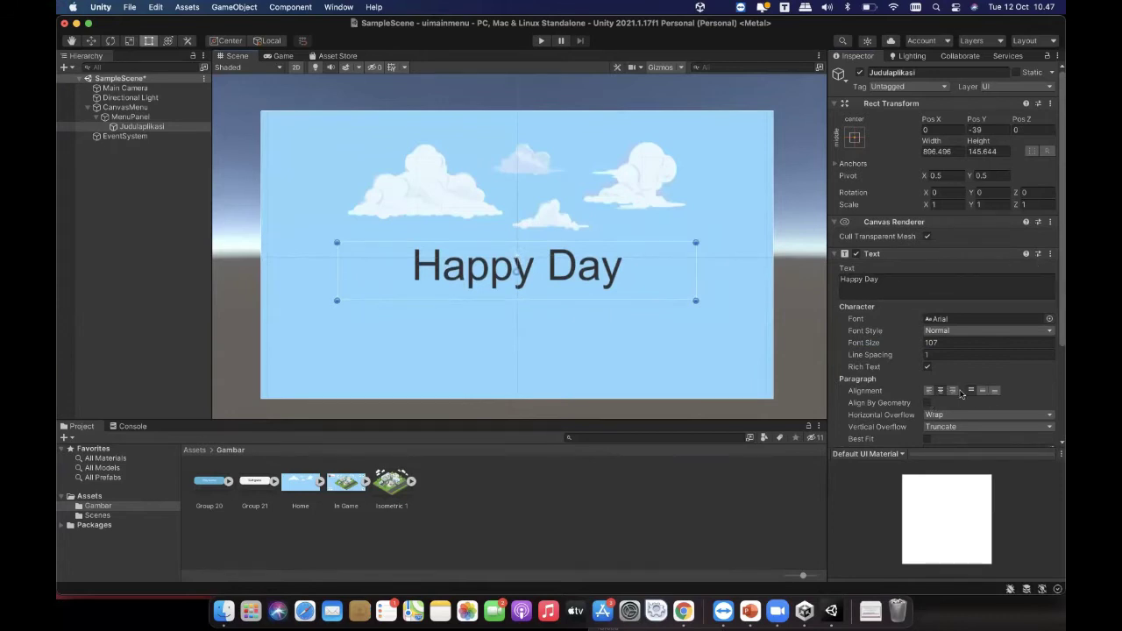
scroll(956, 375, "down", 5)
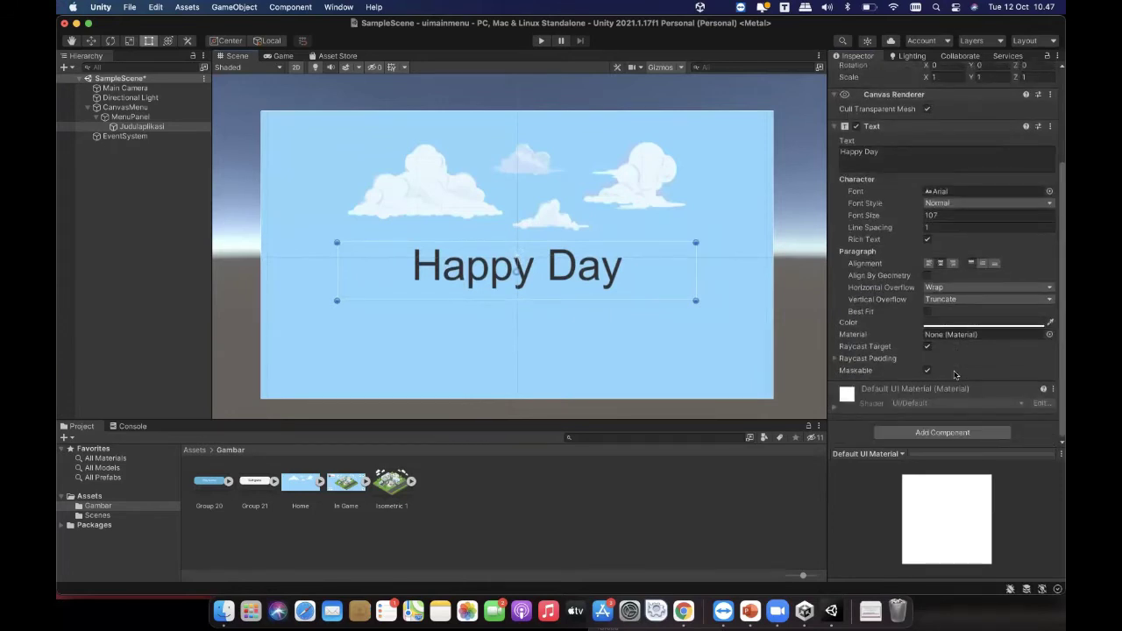
left_click(943, 323)
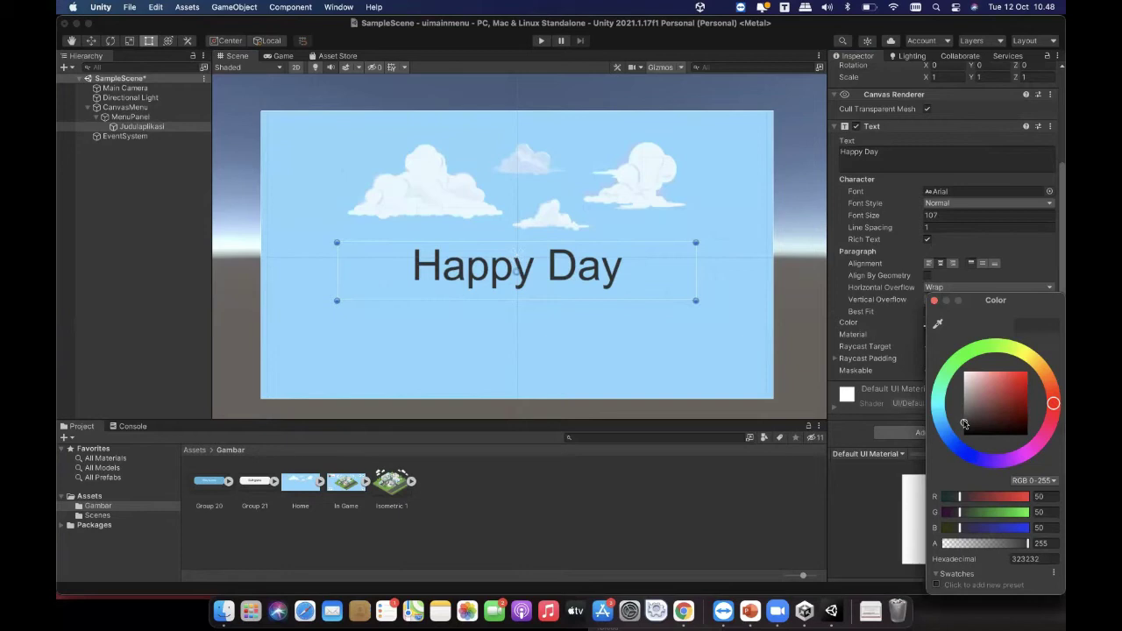
left_click_drag(966, 422, 963, 362)
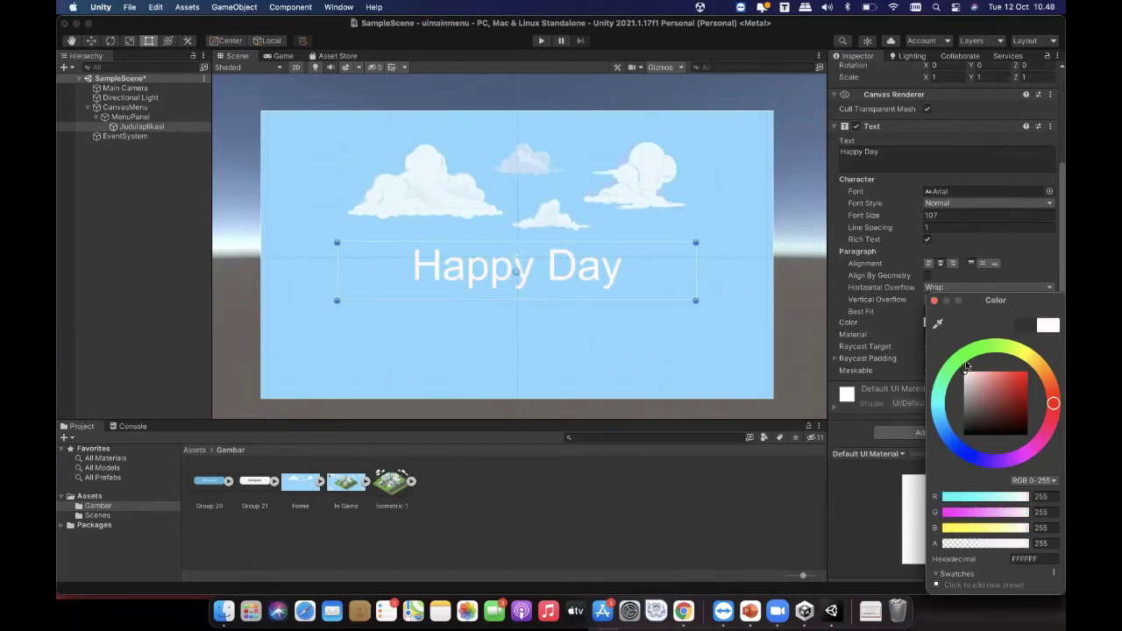
left_click(934, 300)
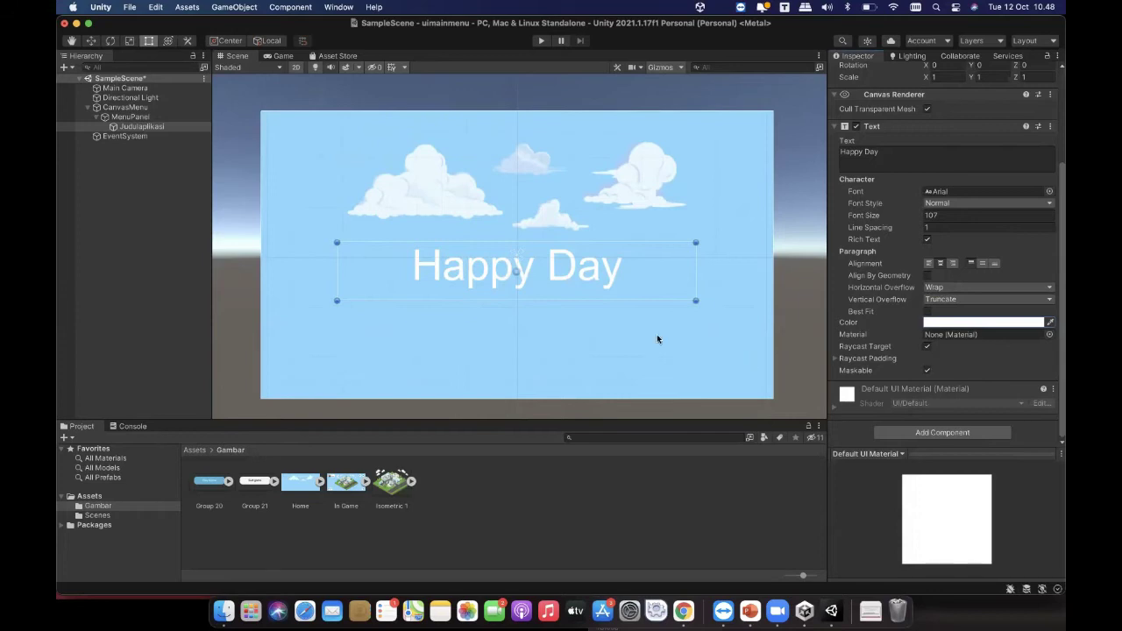
Step: Assign the Home image to MenuPanel's source image again
left_click(536, 305)
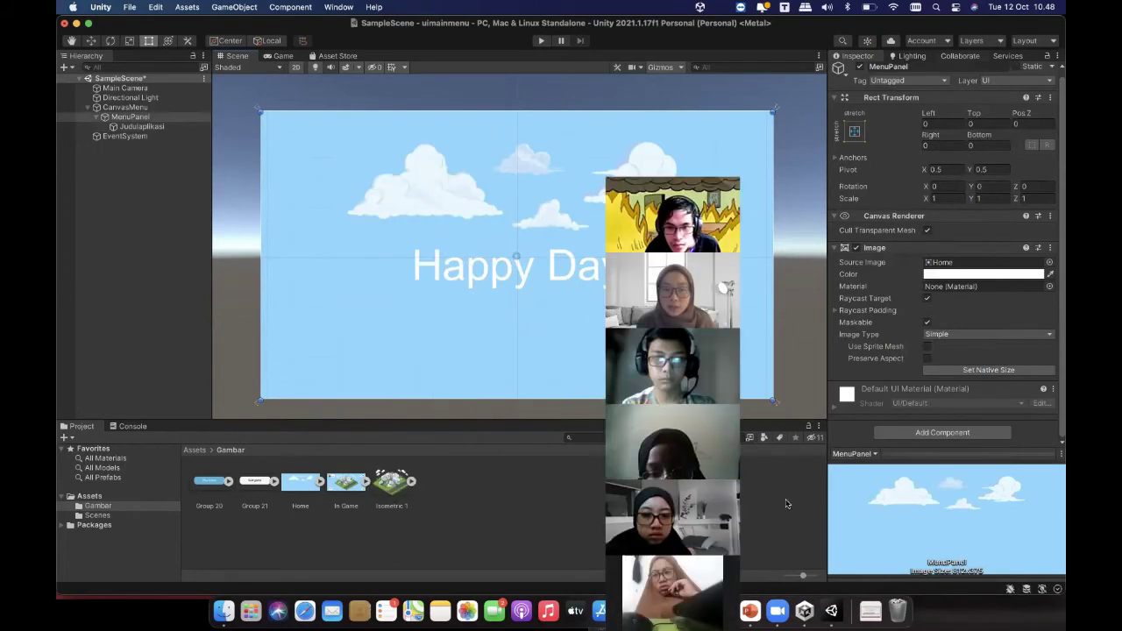
left_click(131, 117)
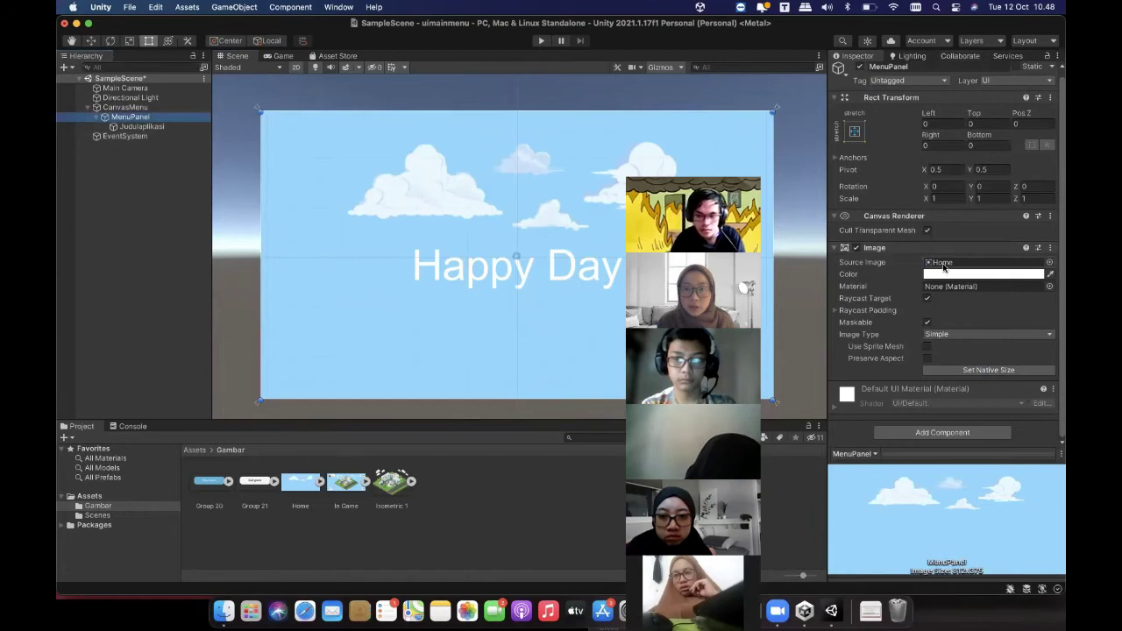
left_click(300, 519)
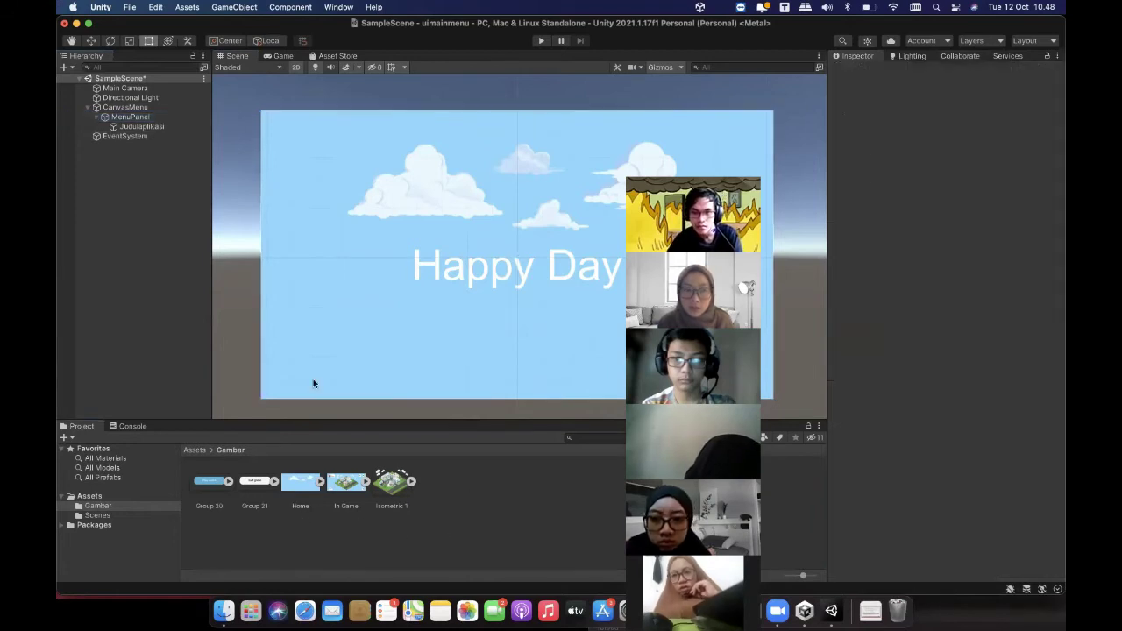
left_click(148, 120)
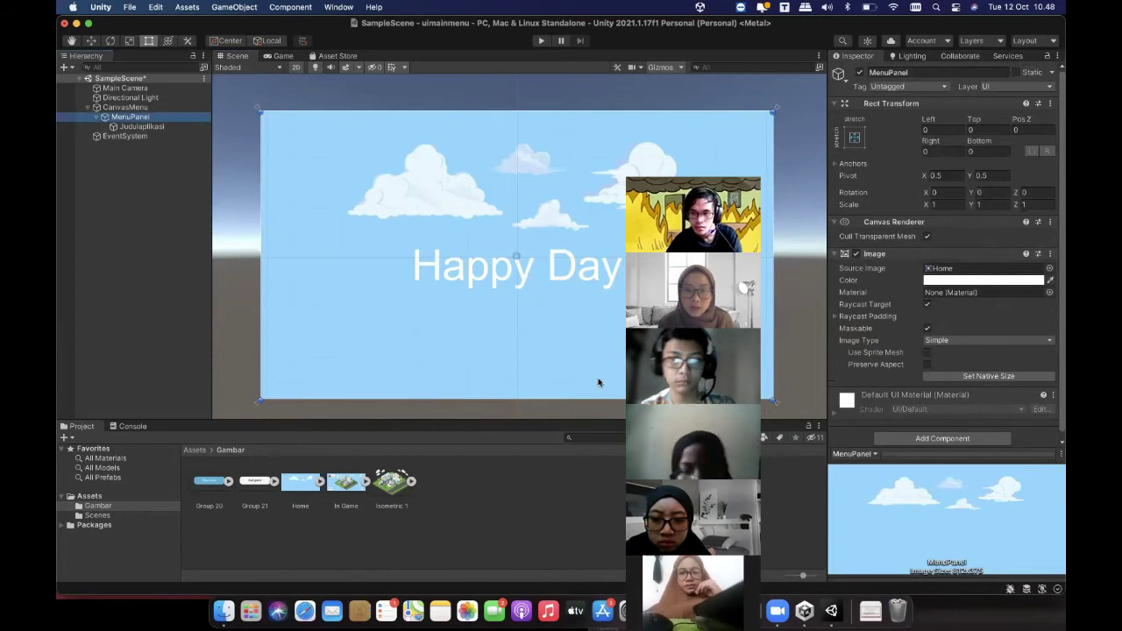
left_click_drag(298, 496, 965, 265)
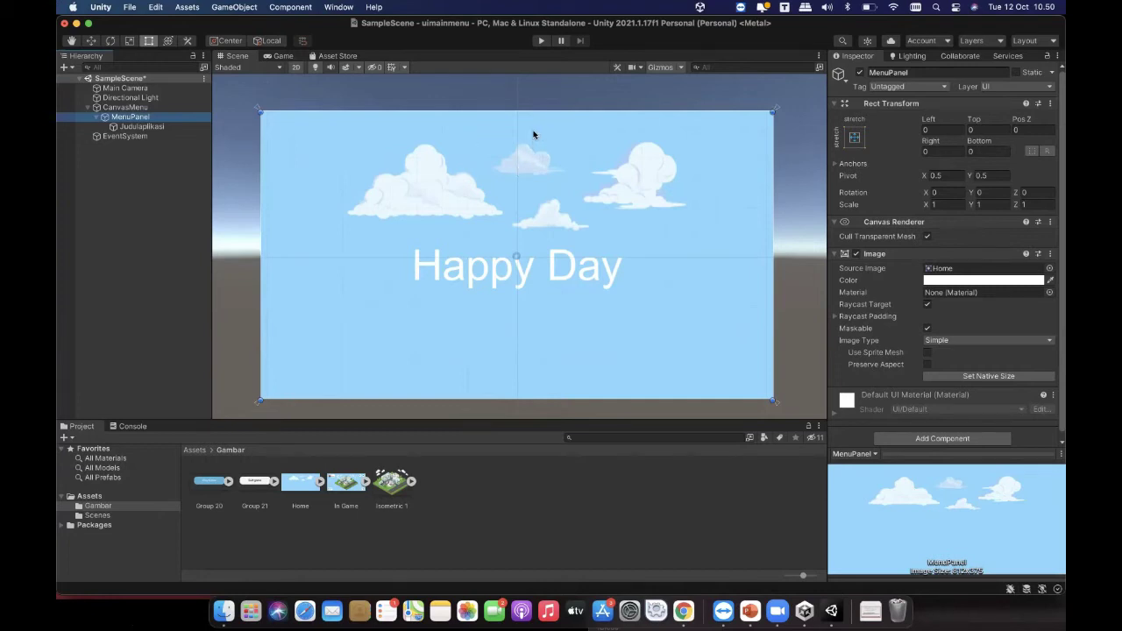
right_click(144, 118)
mouse_move(242, 363)
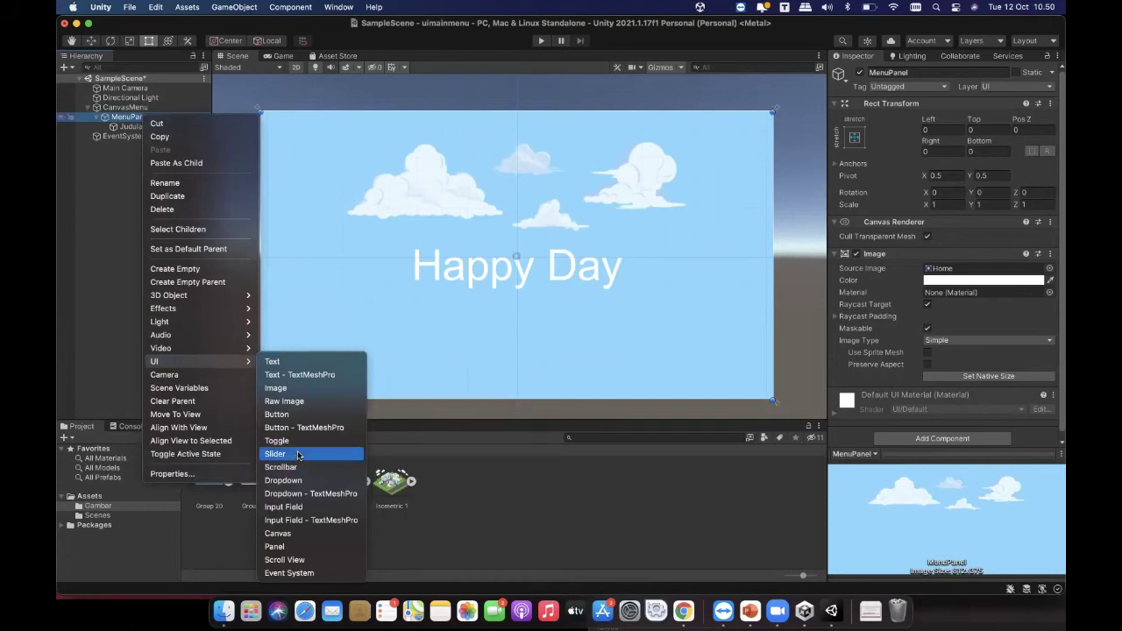
left_click(295, 417)
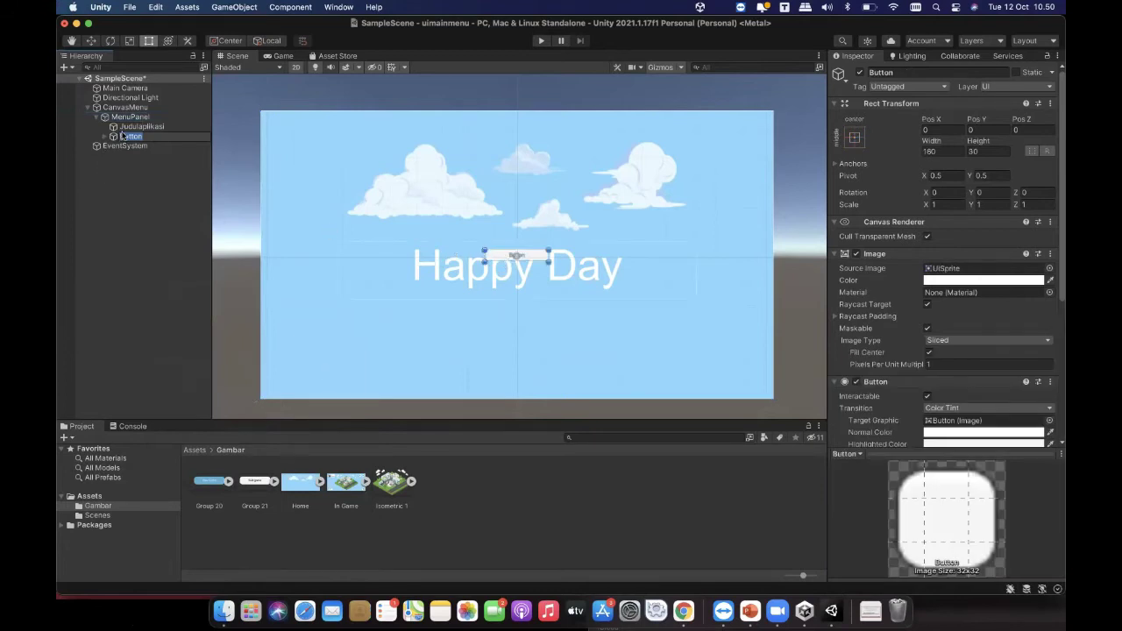
left_click_drag(501, 256, 482, 278)
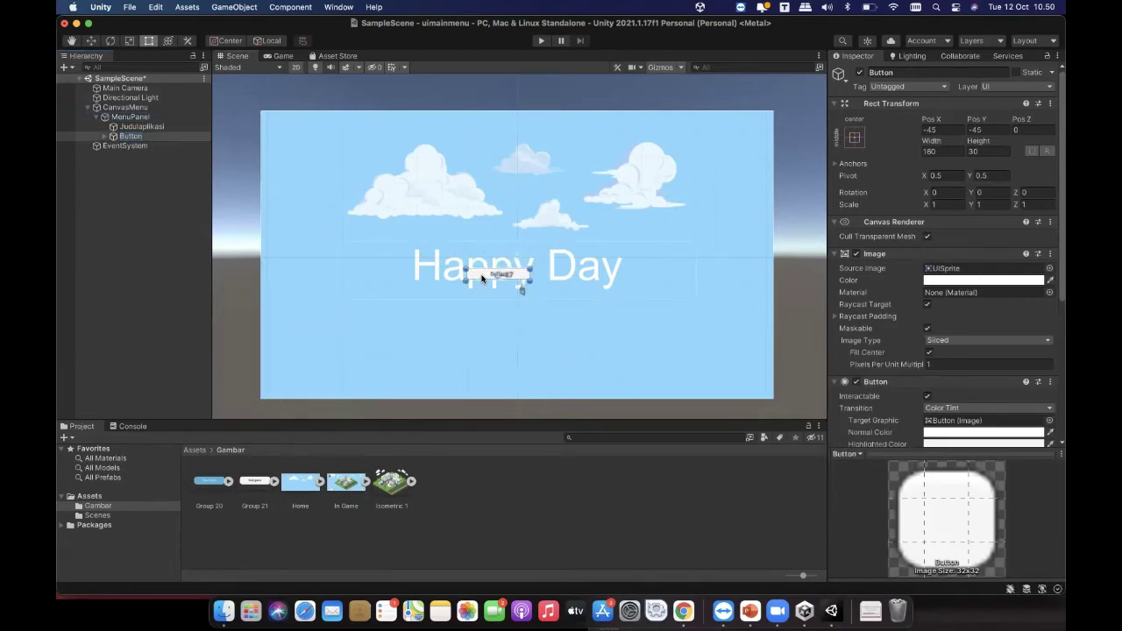
right_click(155, 139)
left_click(203, 232)
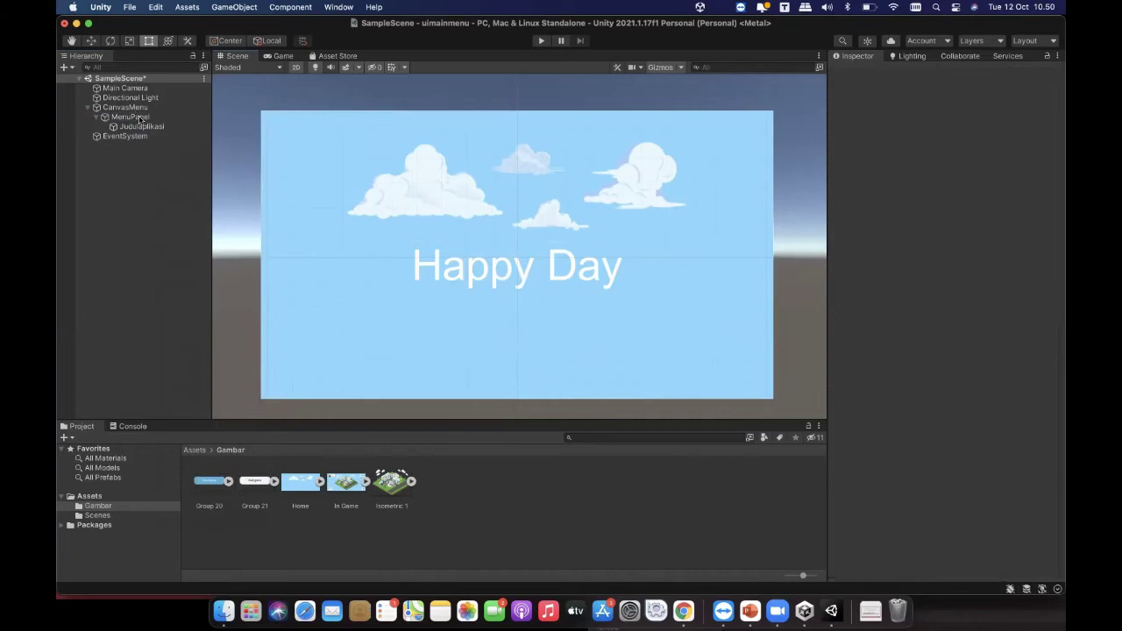
Step: Add a UI button to MenuPanel, sized about 294 × 75, below the title at Pos X -198, Pos Y -242
left_click(131, 116)
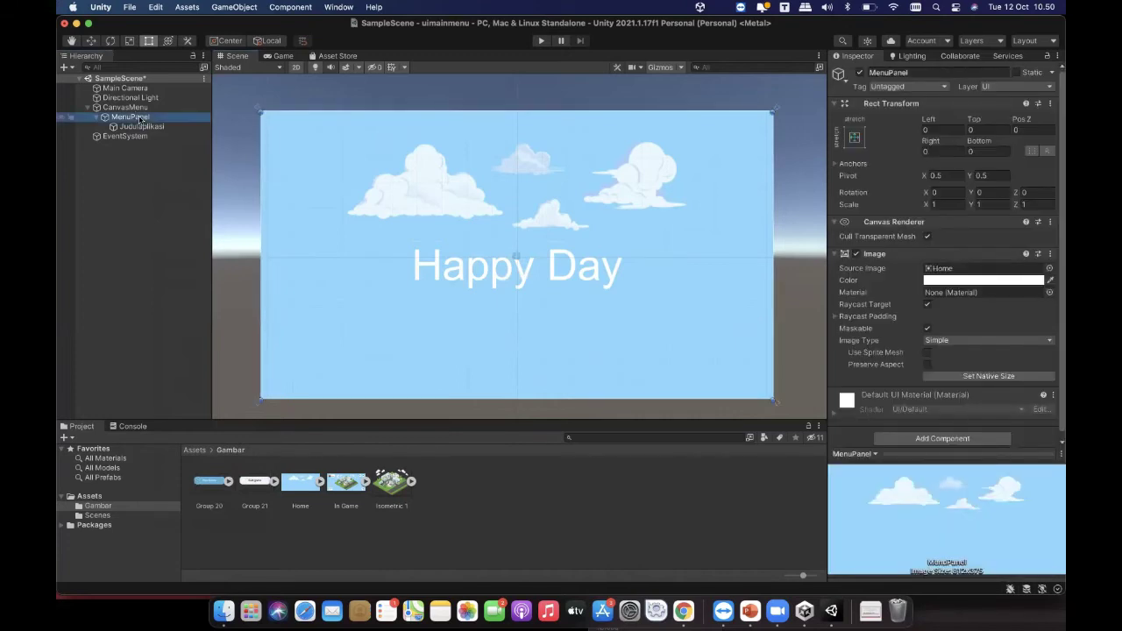
right_click(140, 118)
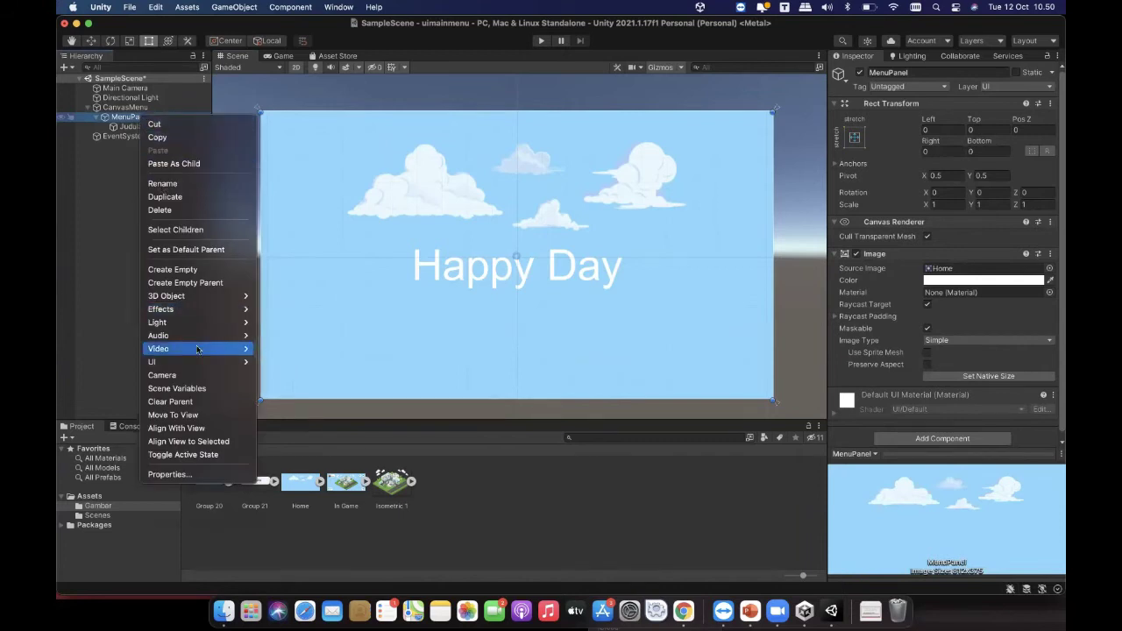
mouse_move(200, 362)
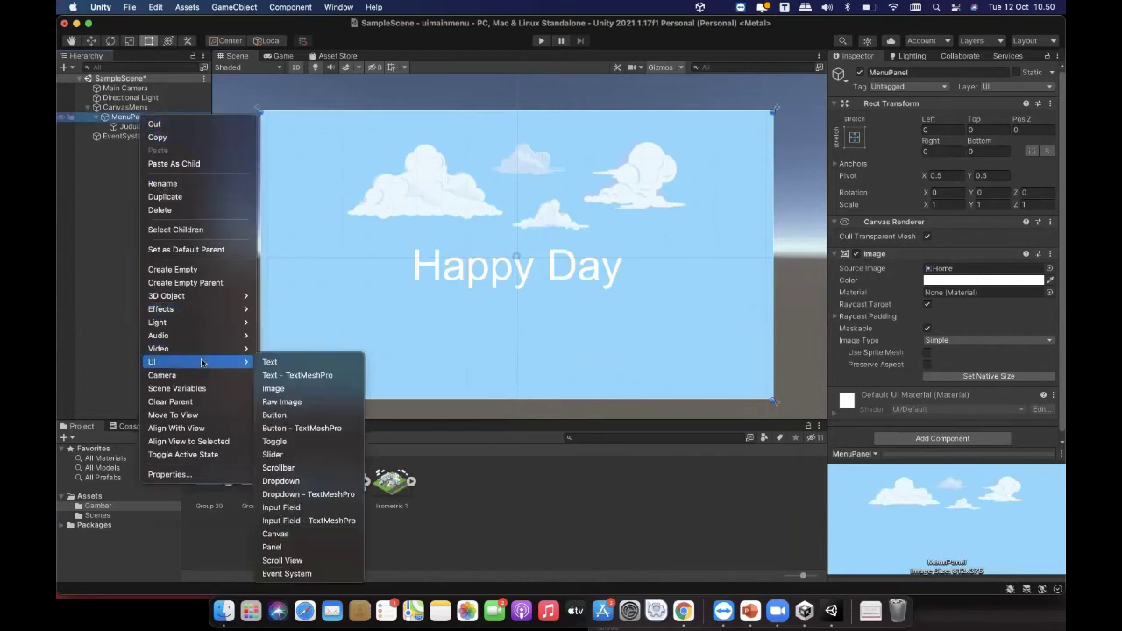
left_click(275, 414)
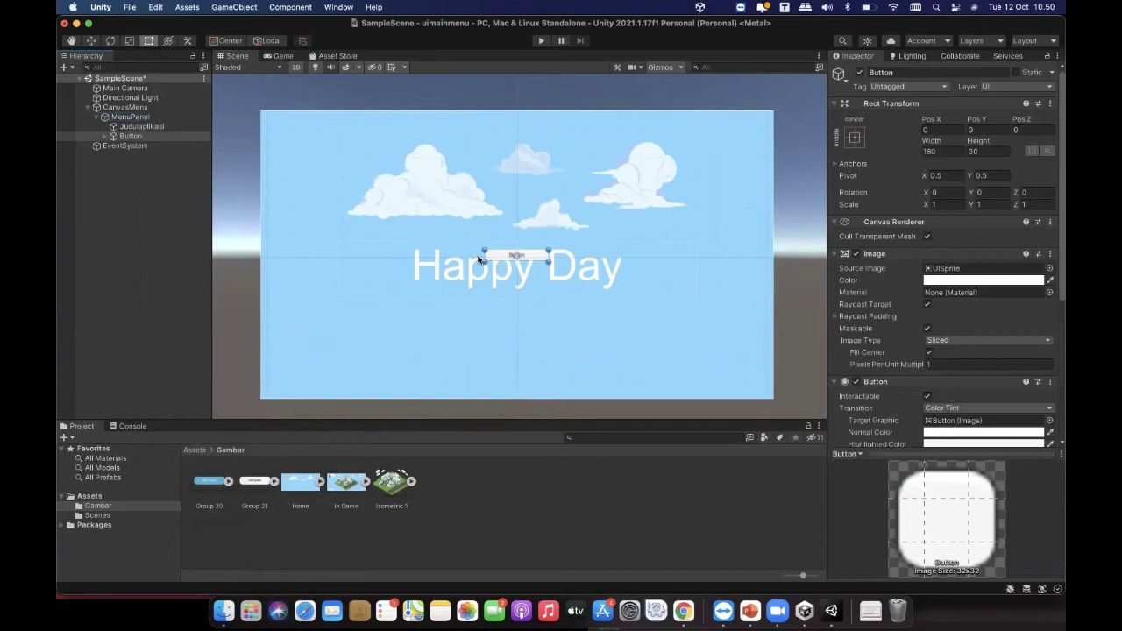
left_click_drag(498, 258, 367, 325)
left_click_drag(457, 344, 467, 357)
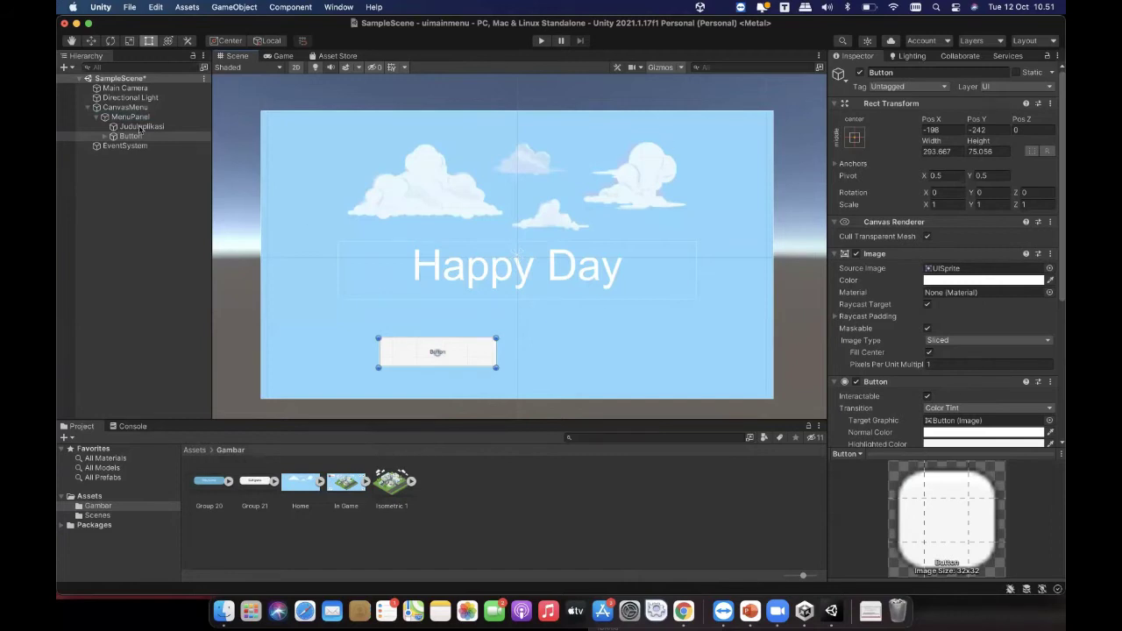
Step: Rename the new button as PlayButton
left_click(926, 72)
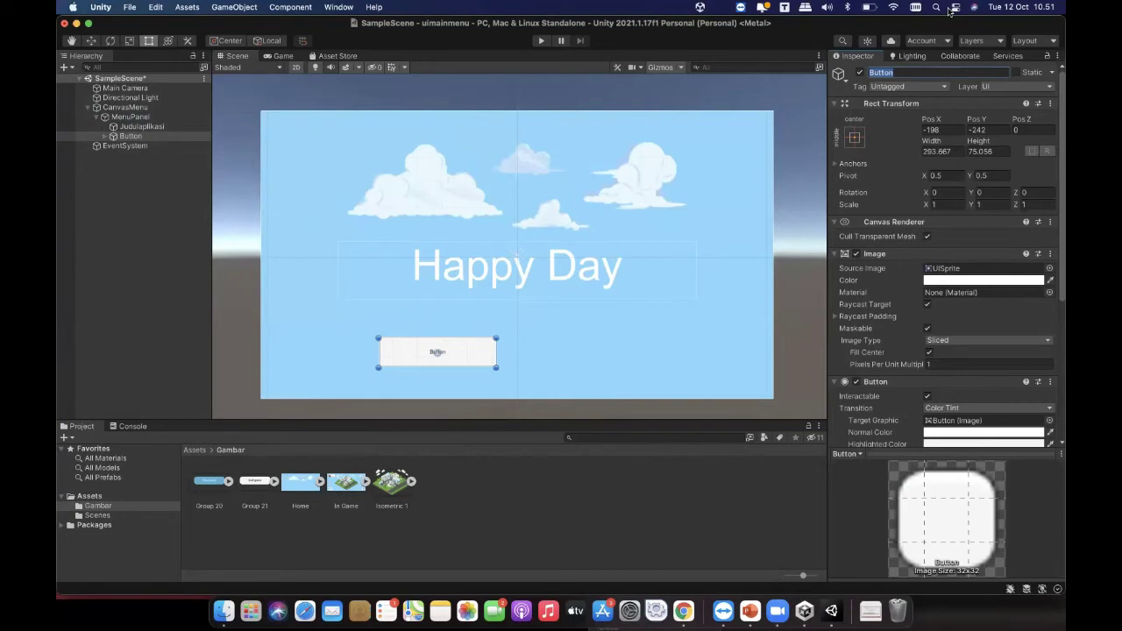
type("P")
type("B")
key("Return")
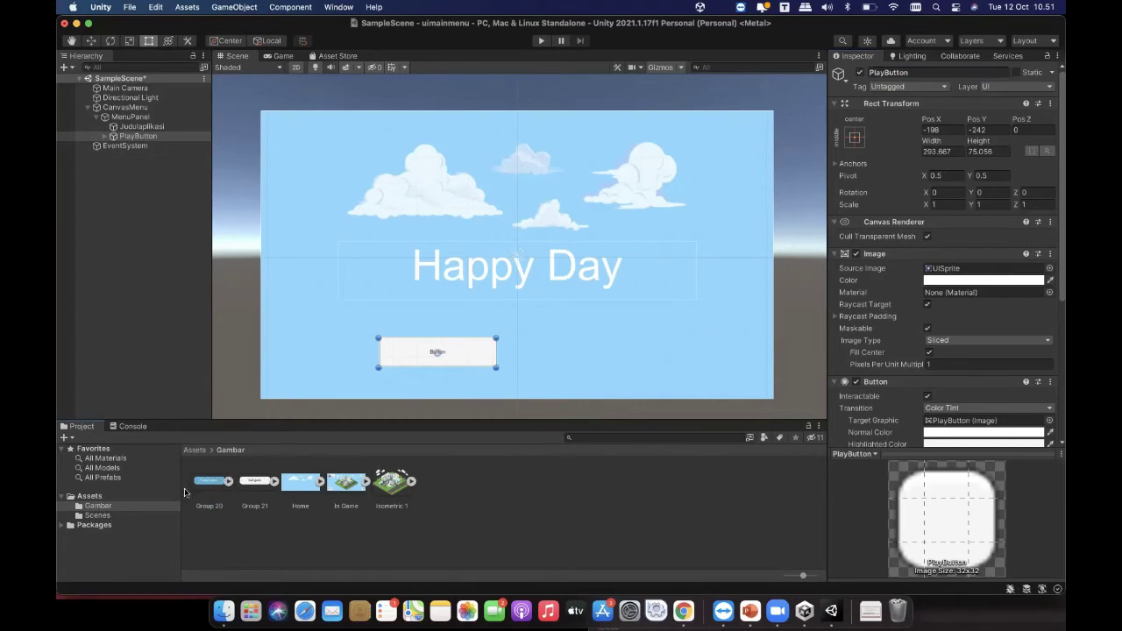
Step: Set PlayButton's source image to Group 20 and enlarge the button to about 325 × 144
left_click_drag(207, 487, 947, 273)
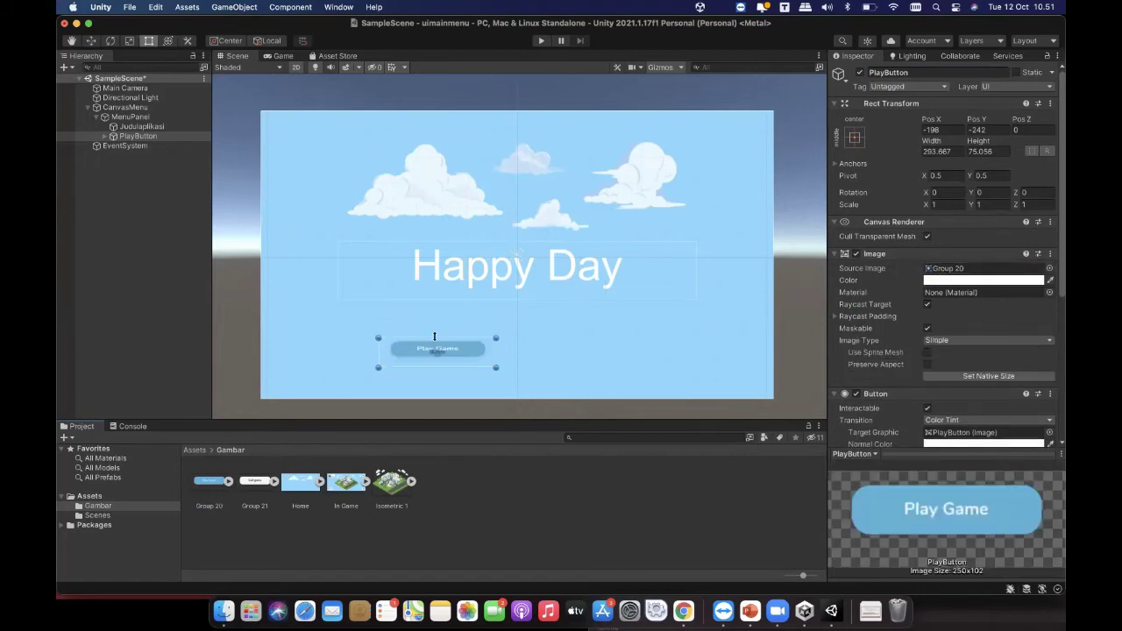
mouse_move(436, 336)
left_mouse_down()
mouse_move(439, 304)
mouse_move(461, 354)
mouse_move(436, 321)
left_mouse_up()
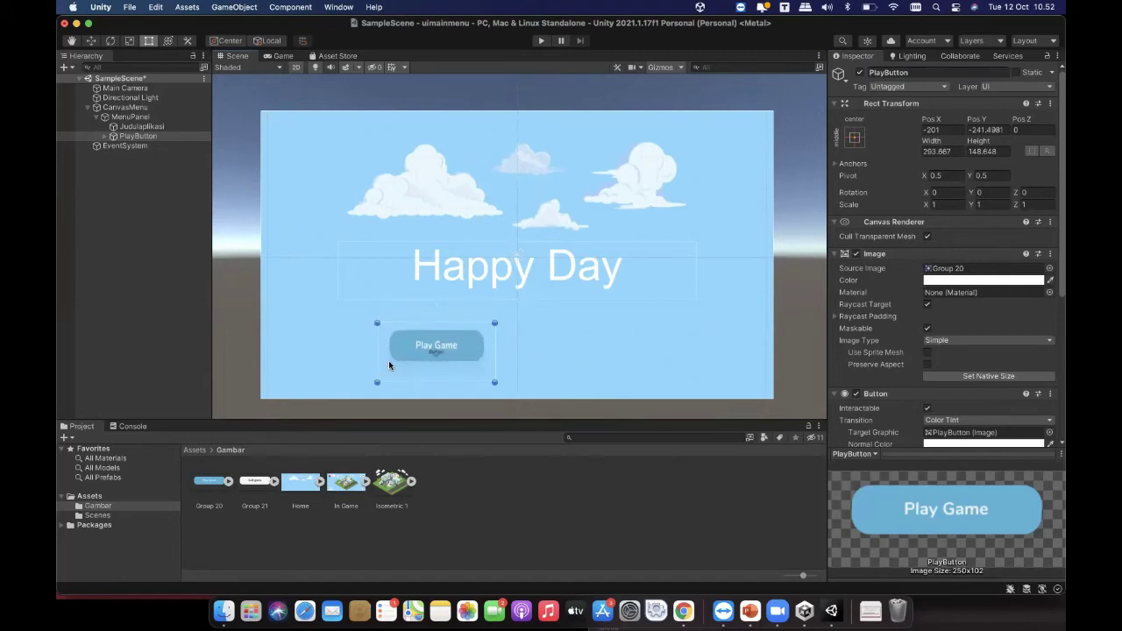
left_click_drag(376, 381, 363, 381)
left_click(639, 515)
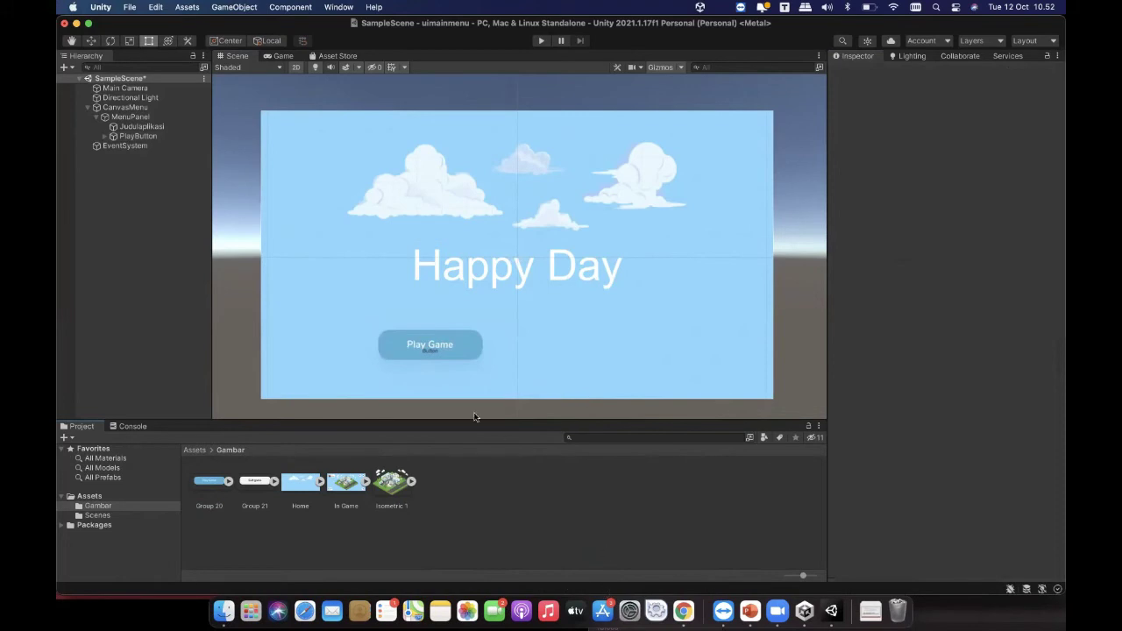
Step: Clear the default "Button" label from PlayButton's child Text object
left_click(463, 345)
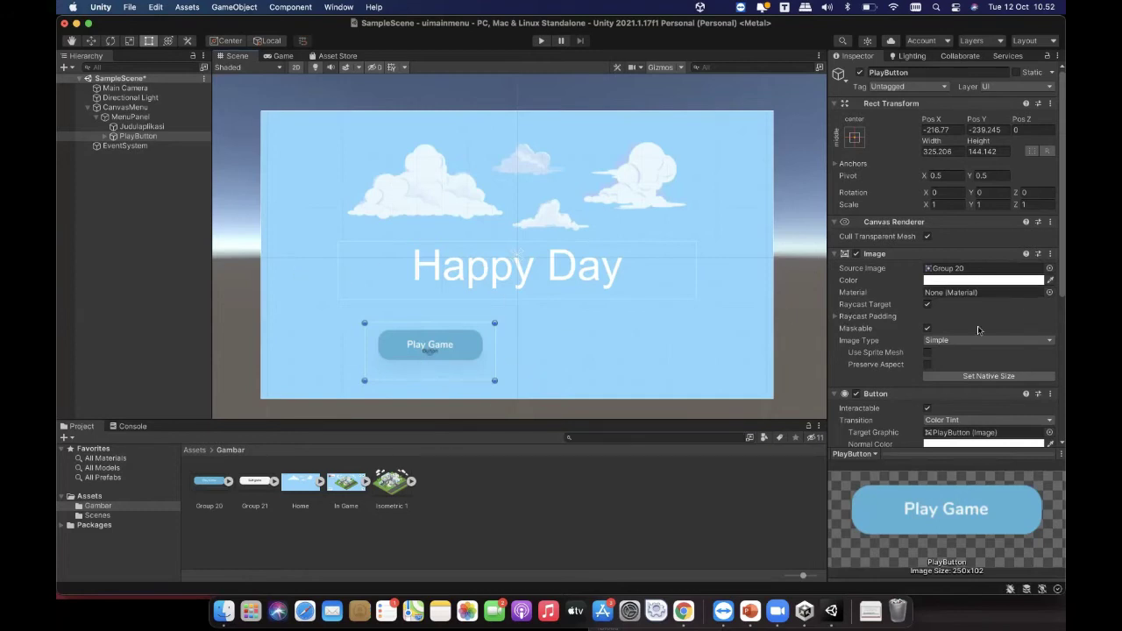
left_click(105, 136)
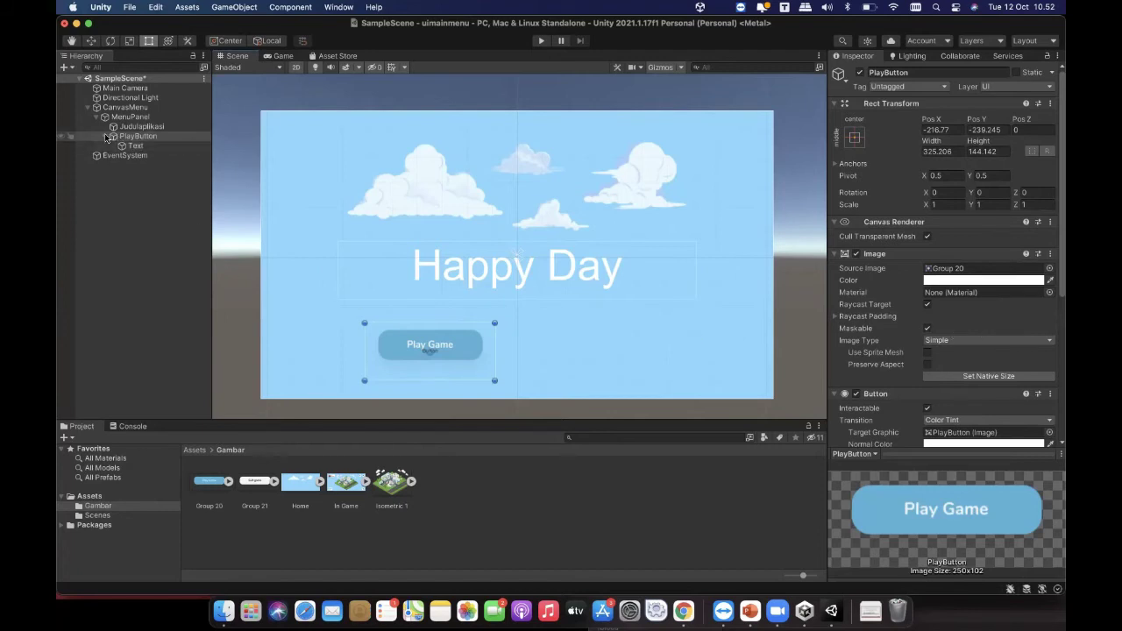
left_click(133, 145)
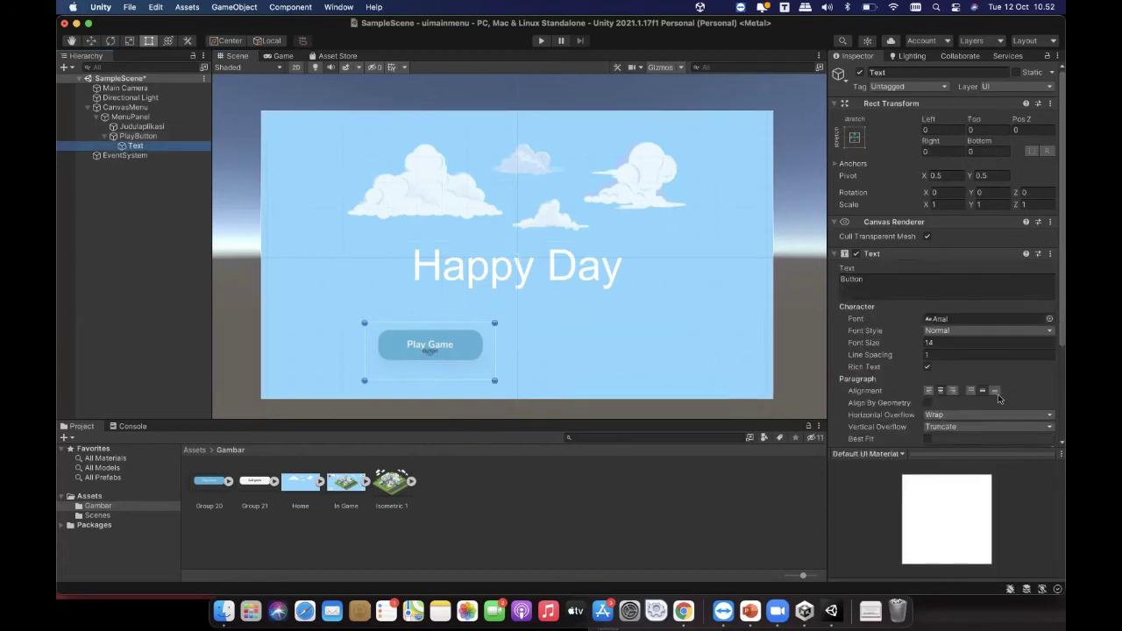
left_click_drag(902, 295, 777, 281)
key("BackSpace")
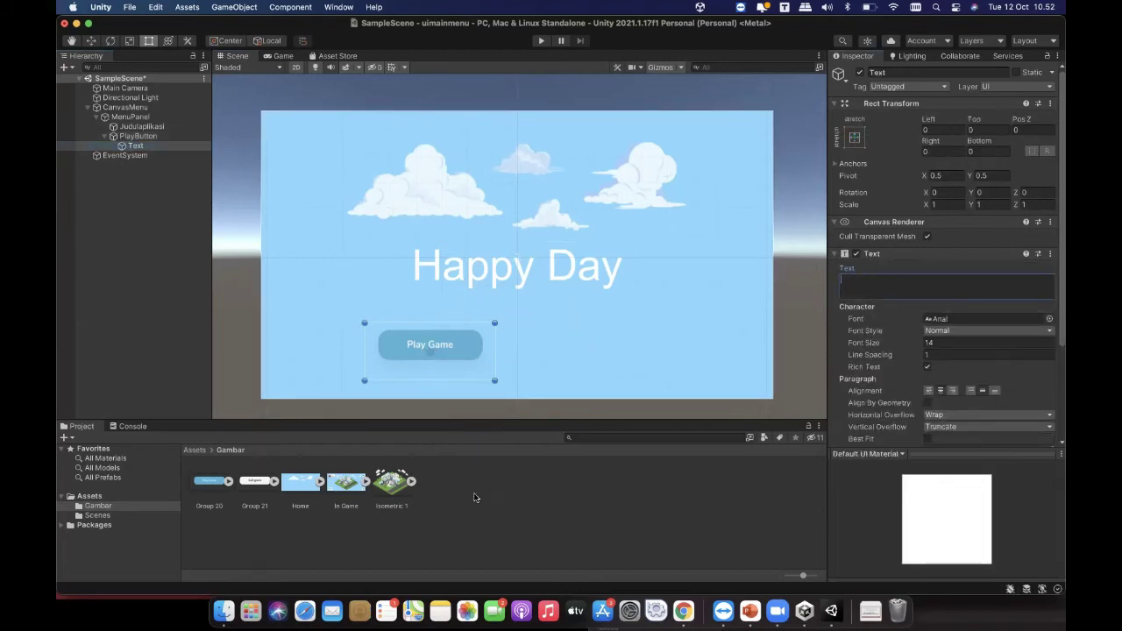
left_click(477, 496)
Step: Enlarge PlayButton to about 379 × 159 and move it to Pos X -202, Pos Y -244
left_click(437, 341)
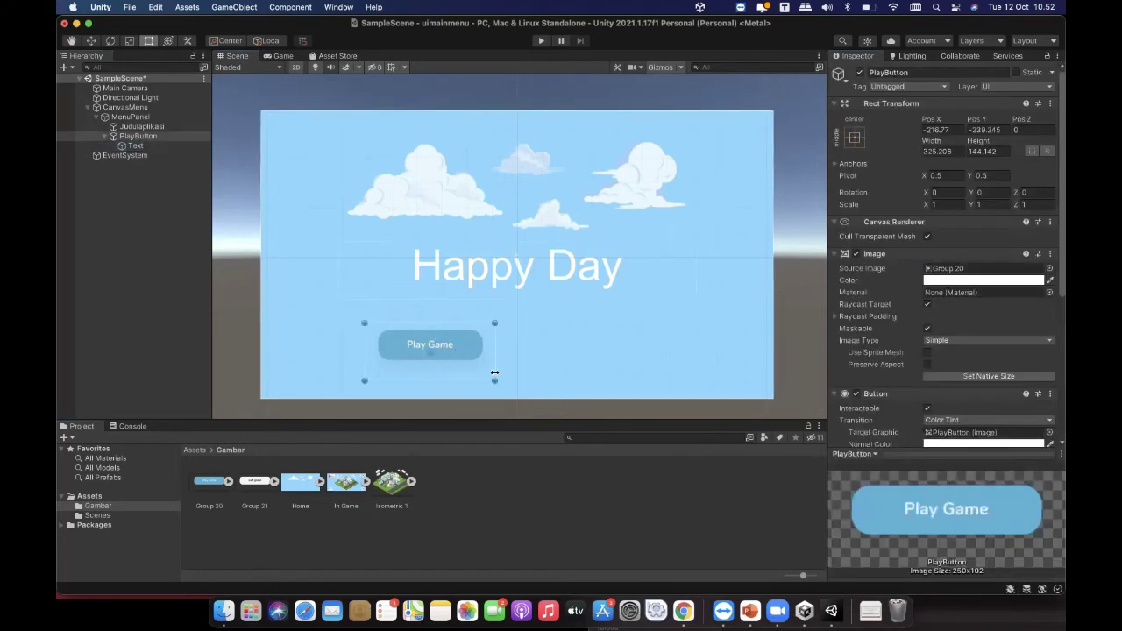
left_click_drag(494, 378, 519, 385)
left_click_drag(485, 337, 461, 329)
left_click(495, 500)
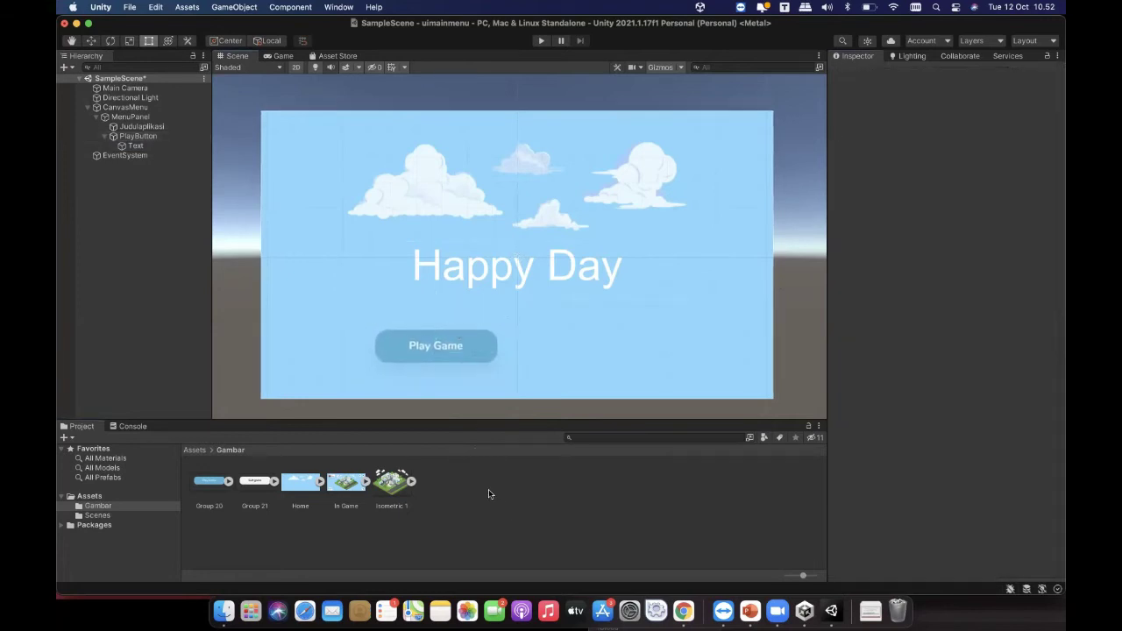
left_click(491, 354)
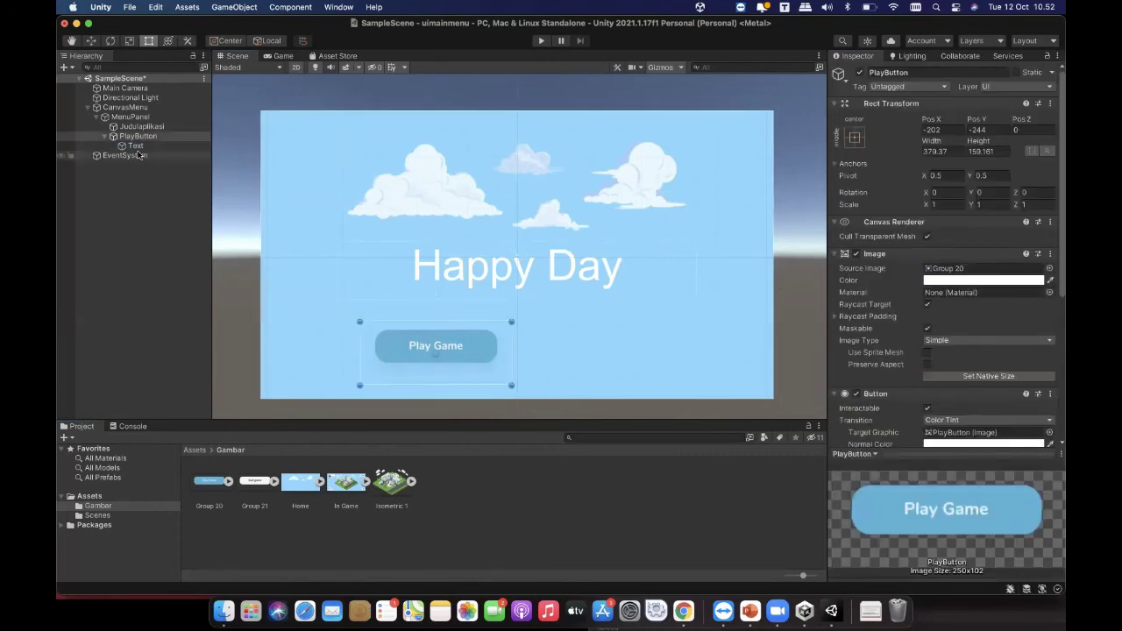
left_click(127, 117)
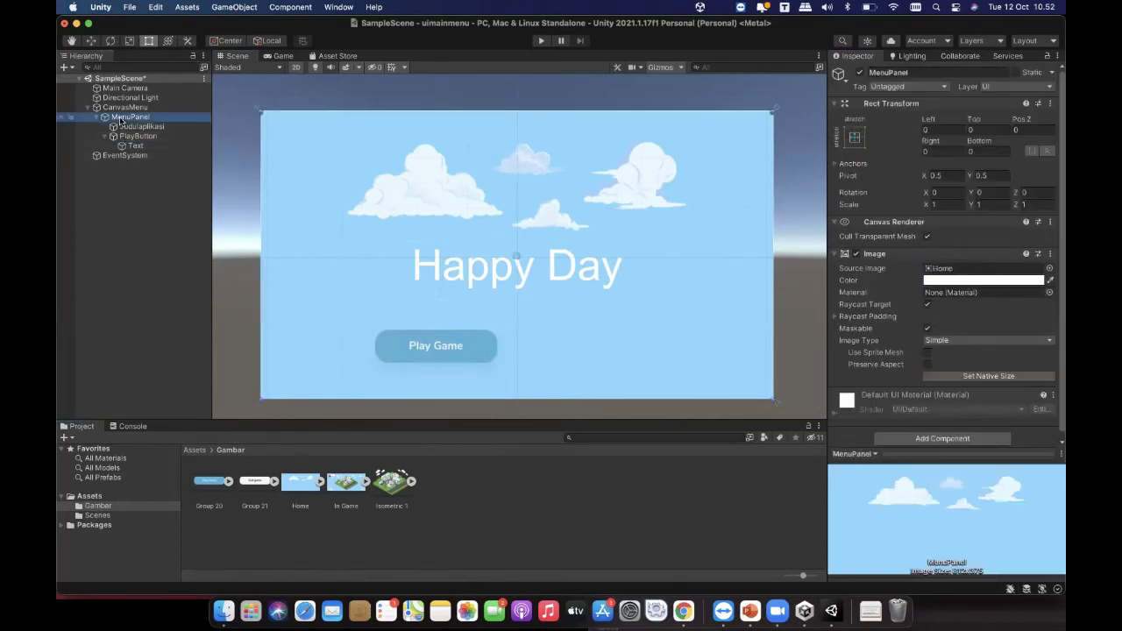
right_click(128, 118)
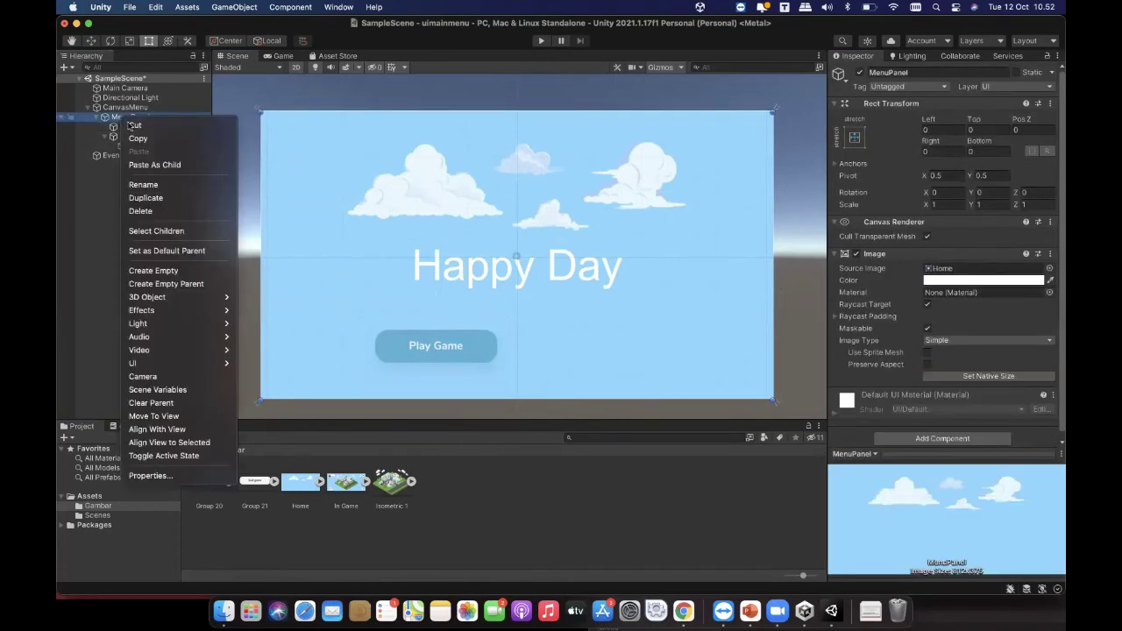
left_click(110, 216)
right_click(152, 244)
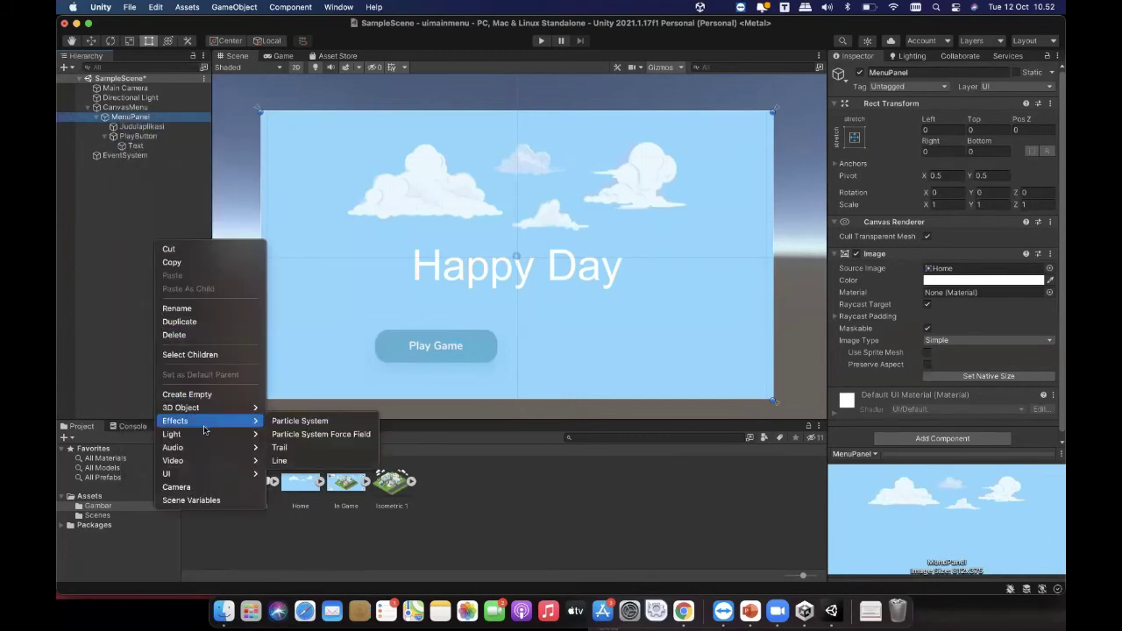
mouse_move(203, 434)
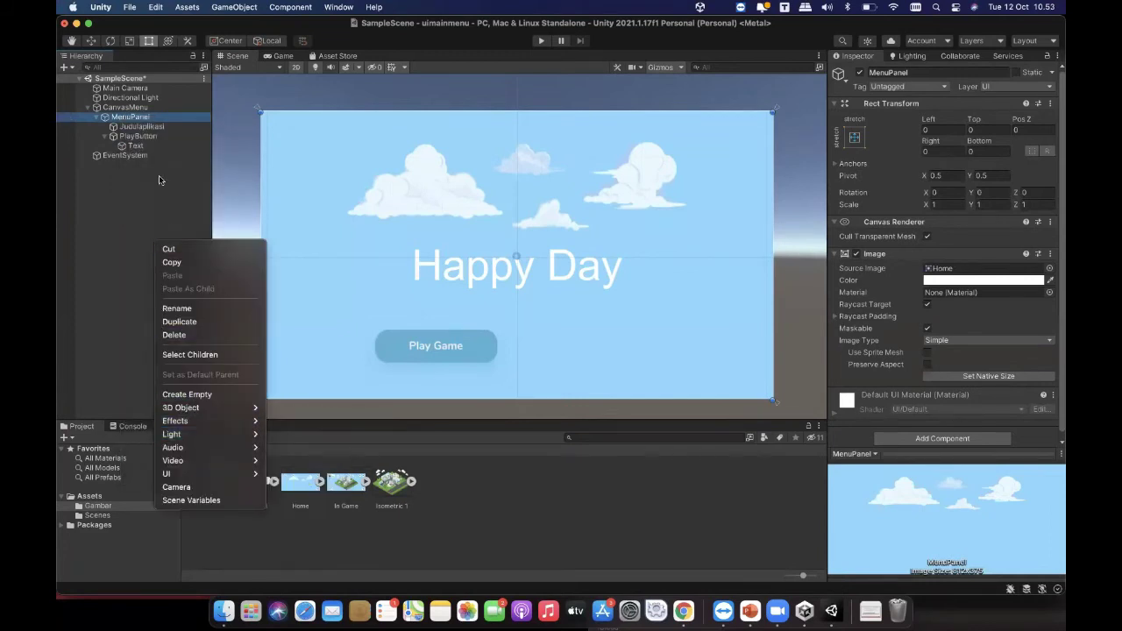
Step: Add a UI Button as a child of MenuPanel, keeping its default name
right_click(138, 119)
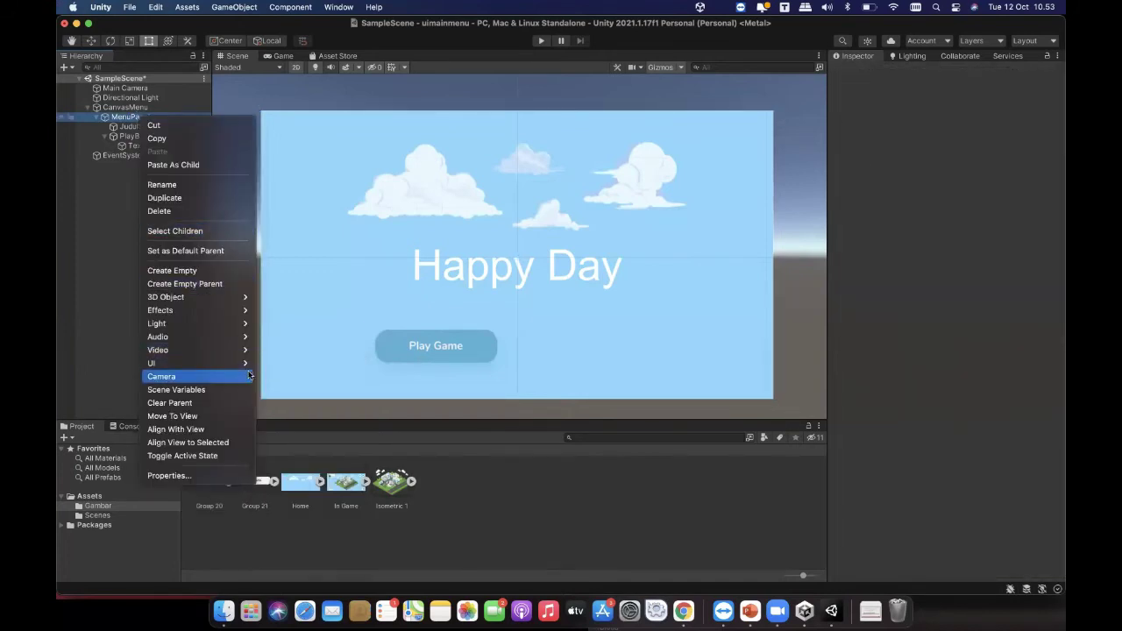
left_click(267, 378)
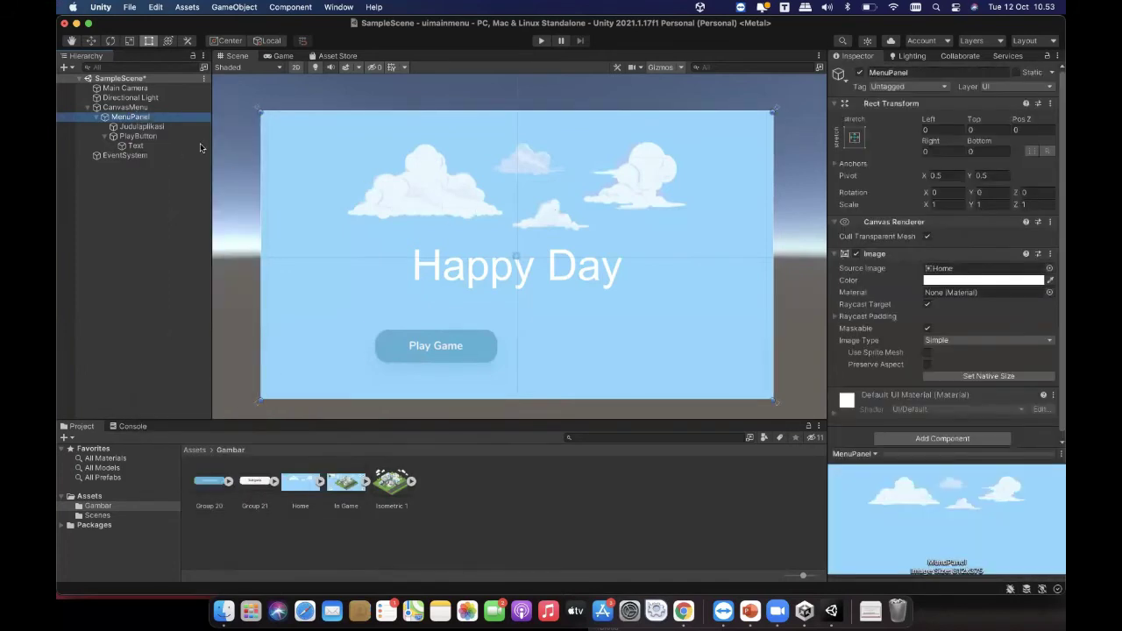
right_click(139, 120)
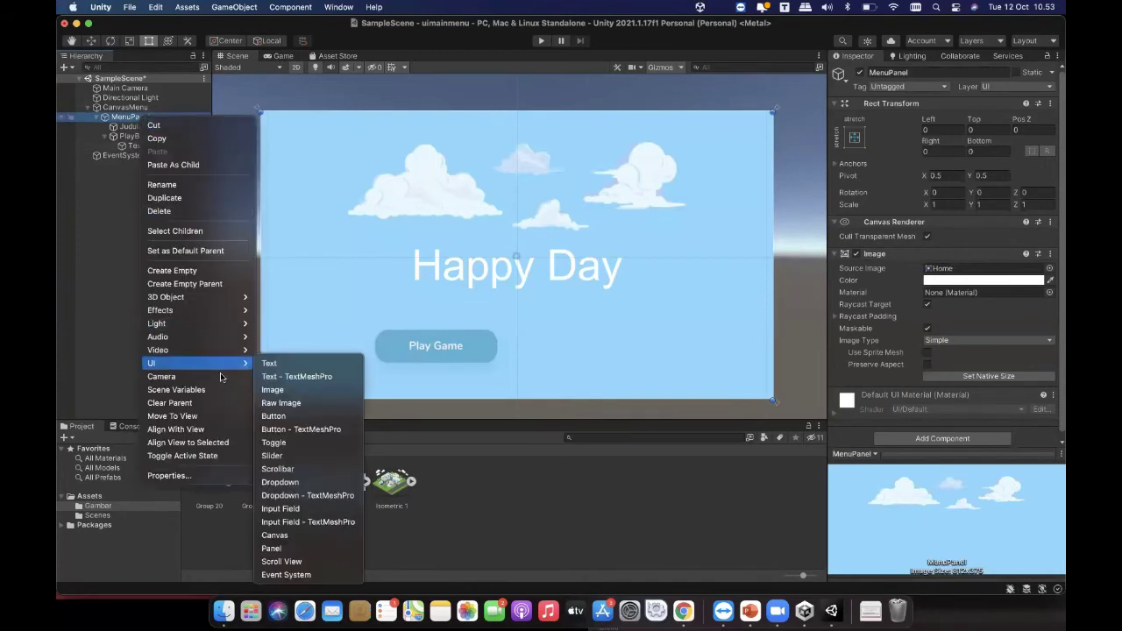
mouse_move(220, 364)
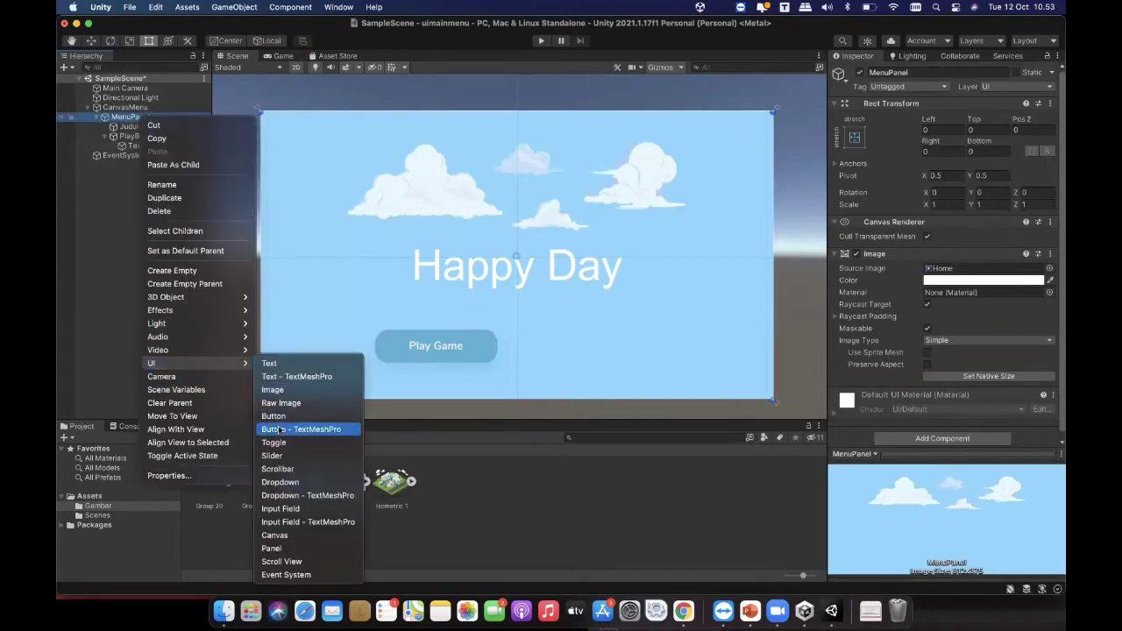
left_click(274, 416)
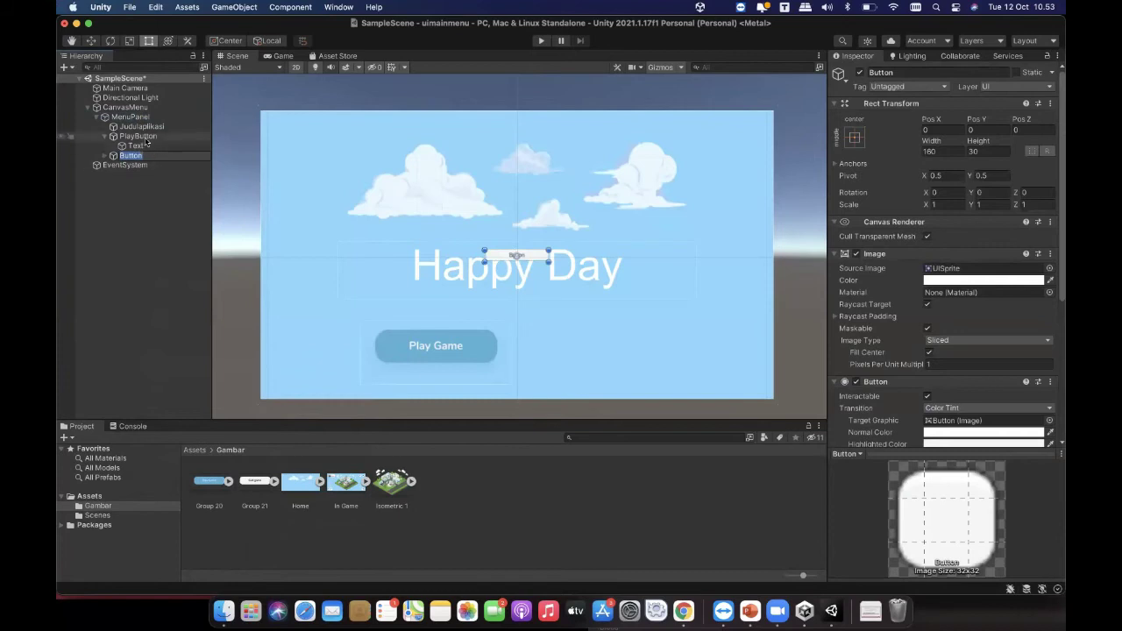
key("Return")
Step: Rename the new button as ExitButton
left_click(896, 73)
double_click(885, 73)
left_click(872, 74)
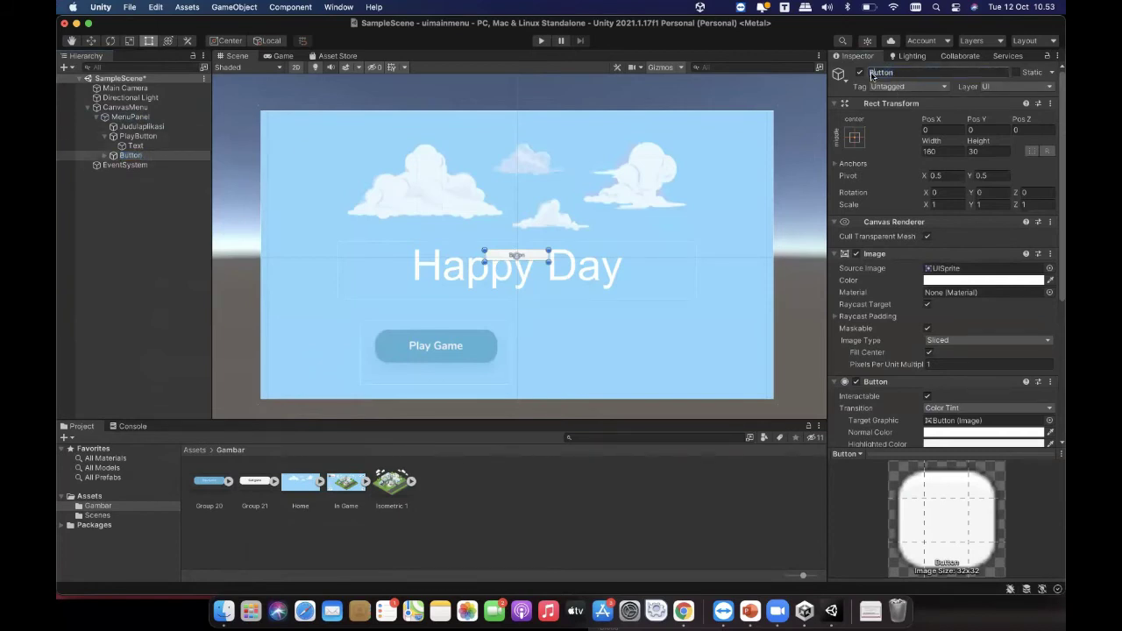
type("B")
key("Return")
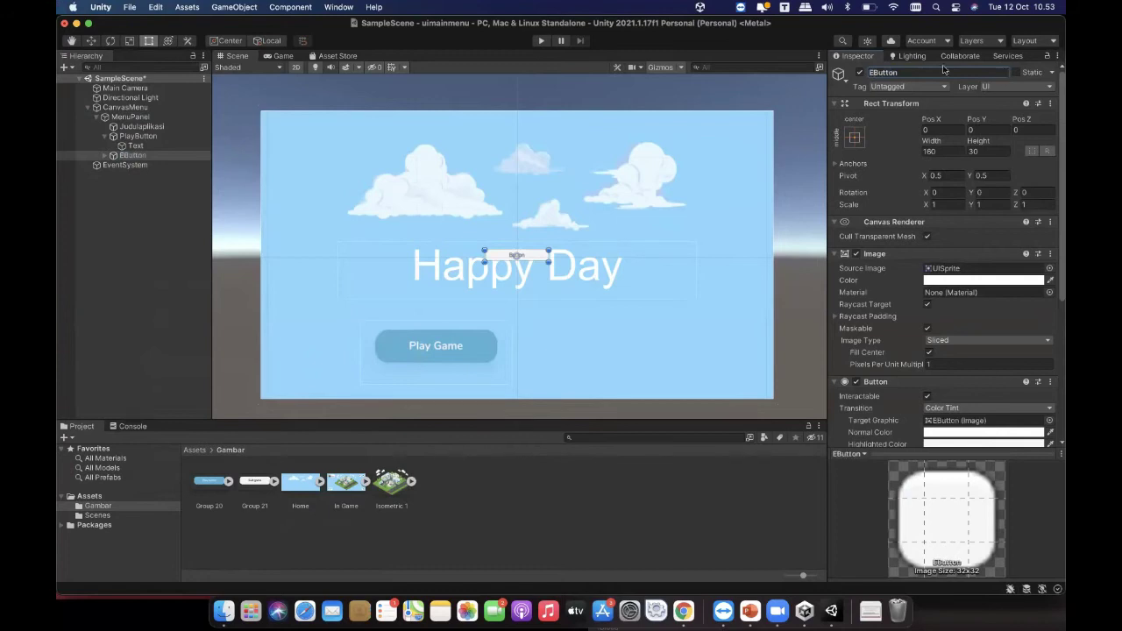
left_click(875, 72)
type("ExitButton")
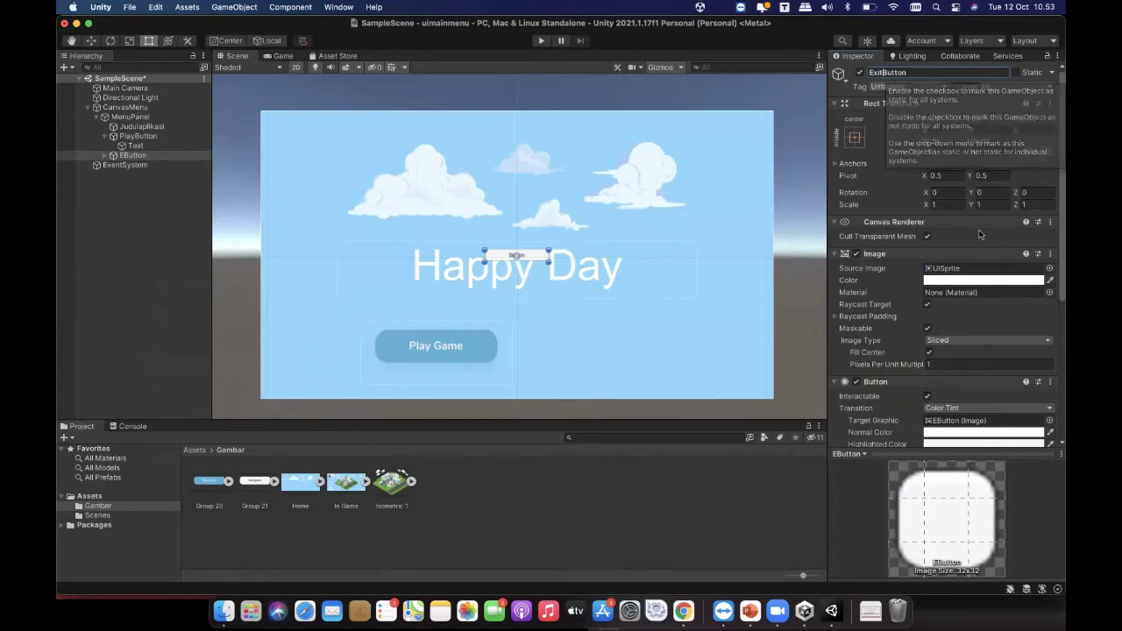
key("Return")
Step: Set ExitButton's source image to Group 21, enlarge it to about 376 × 159 and place it at about Pos X 220, Pos Y -244
left_click_drag(254, 480, 942, 274)
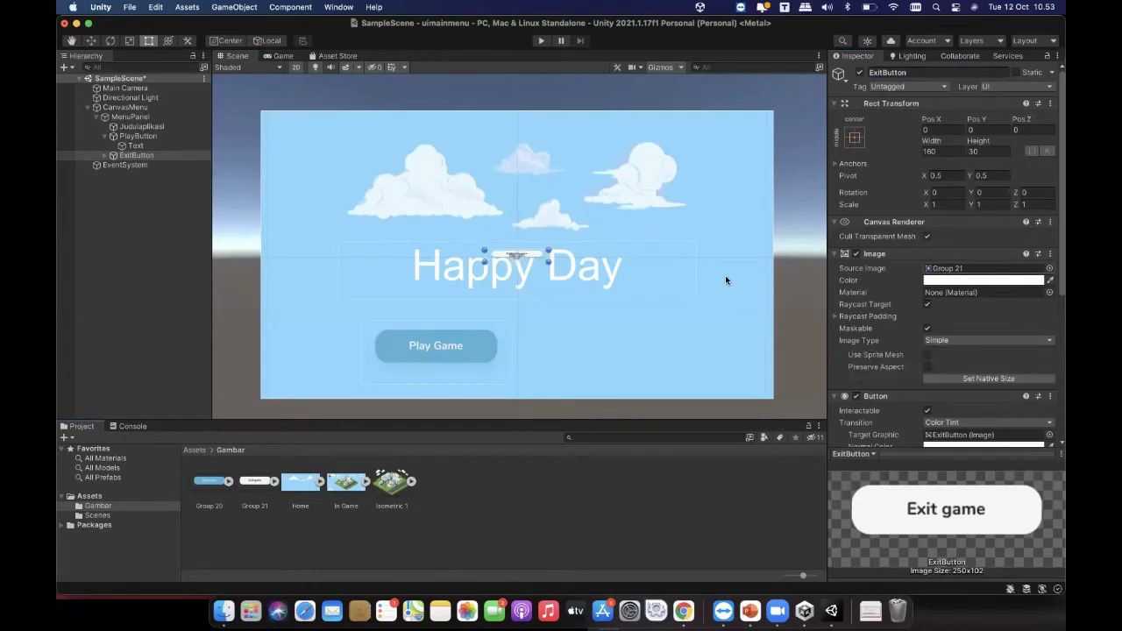
left_click_drag(548, 260, 604, 376)
left_click_drag(600, 333, 679, 385)
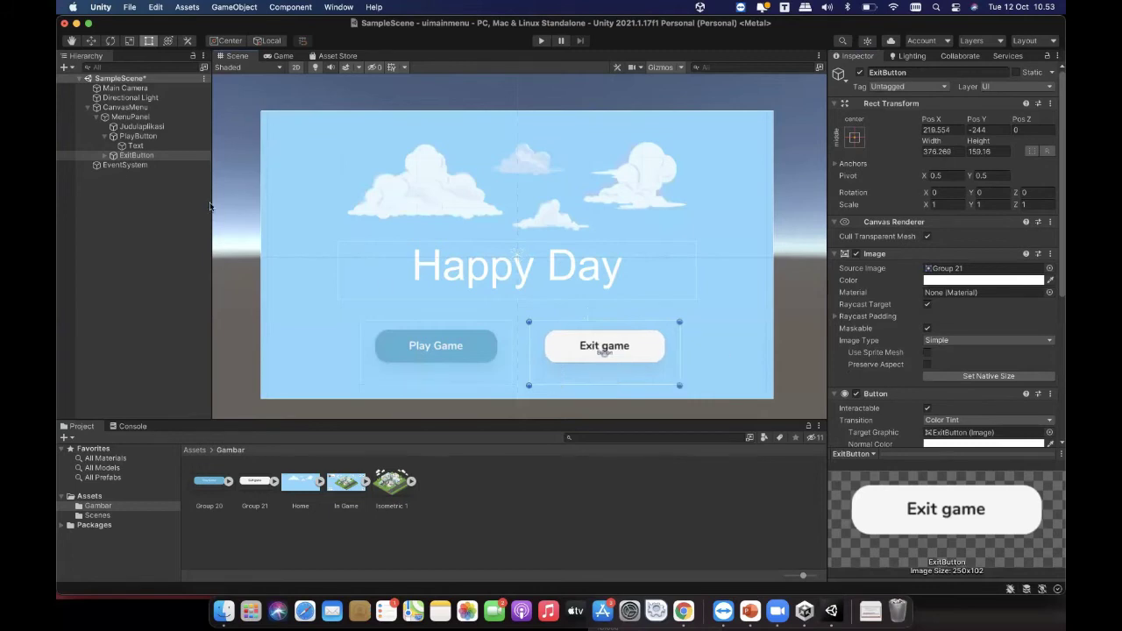
Step: Clear the default "Button" label from ExitButton's child Text object
left_click(106, 156)
left_click(132, 165)
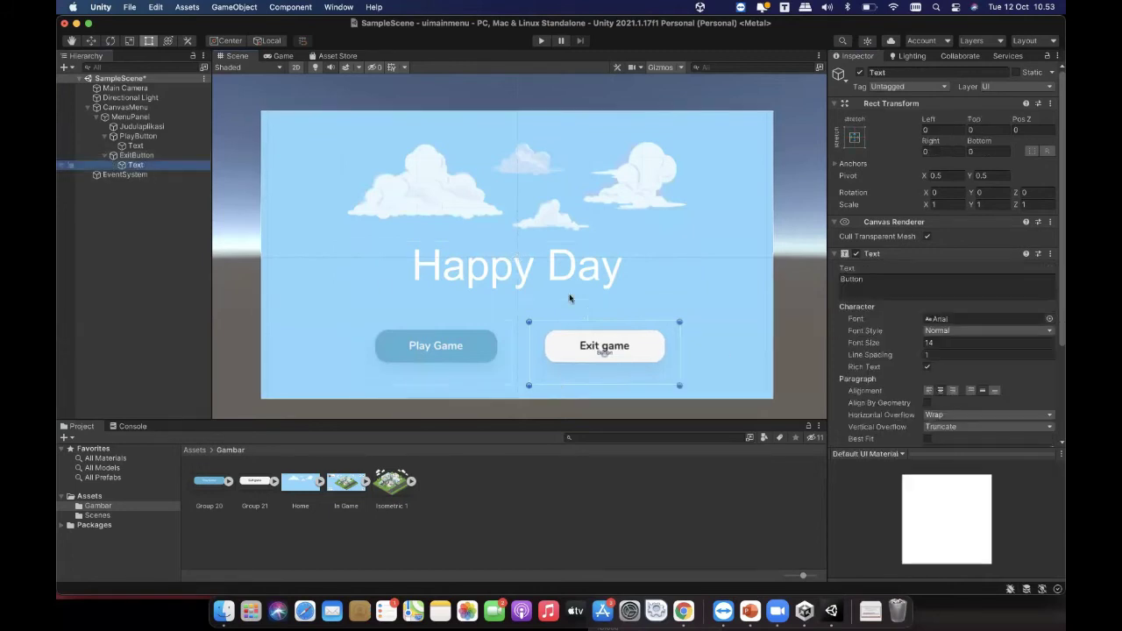
left_click(890, 282)
key("BackSpace")
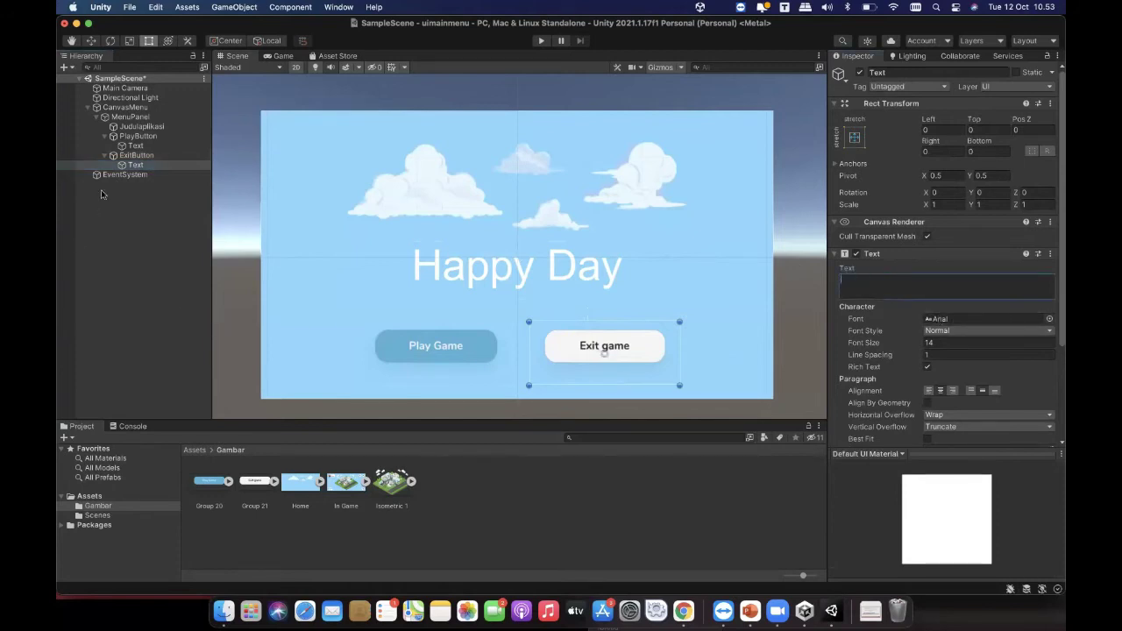
left_click(136, 155)
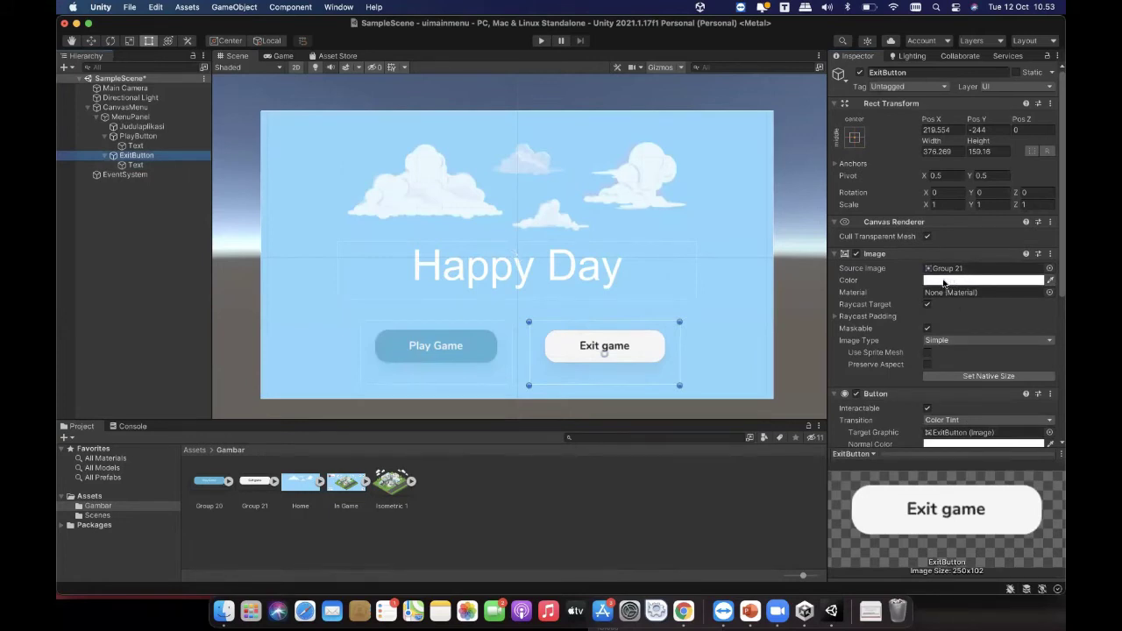
left_click(720, 278)
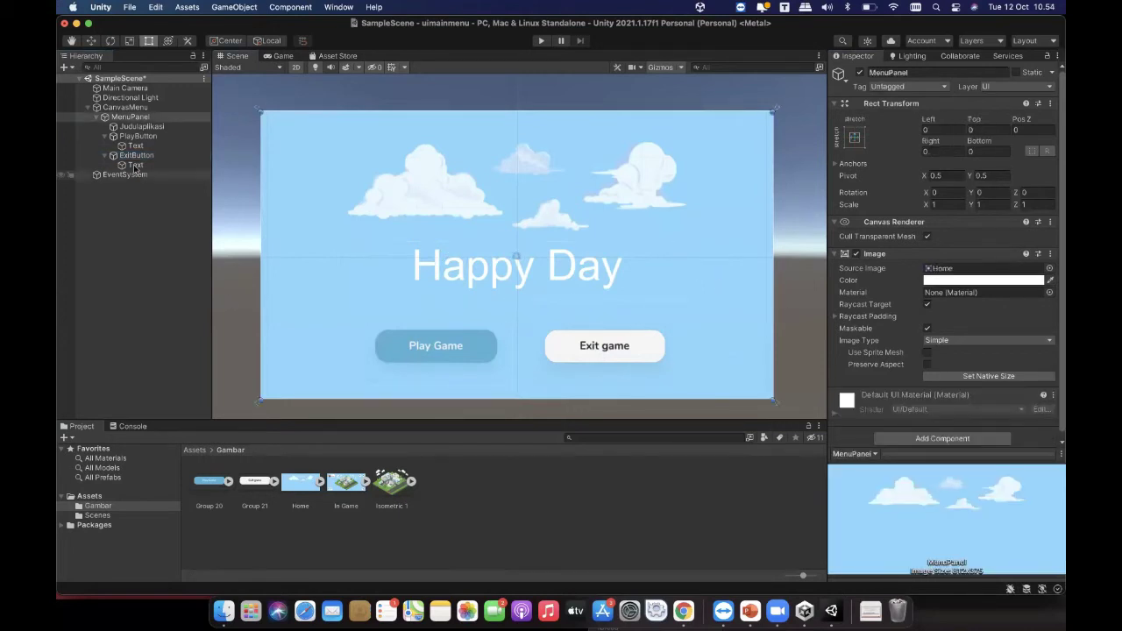
left_click(137, 137)
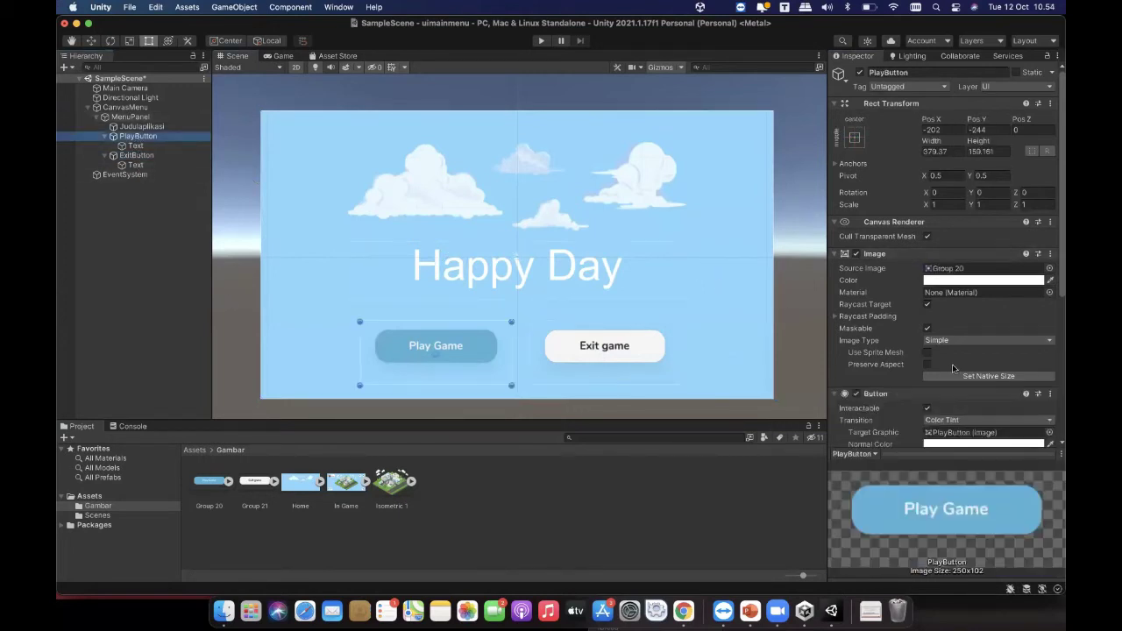
scroll(947, 359, "down", 5)
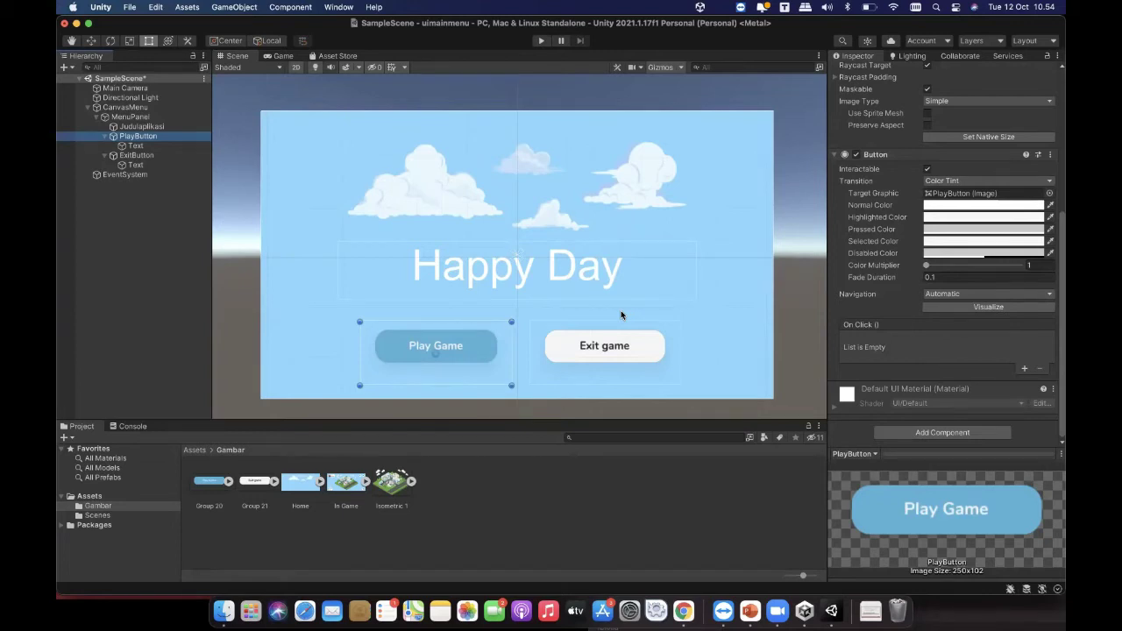
Step: Add a UI Panel as a child of MenuPanel and set its source image to Isometric 1
right_click(115, 120)
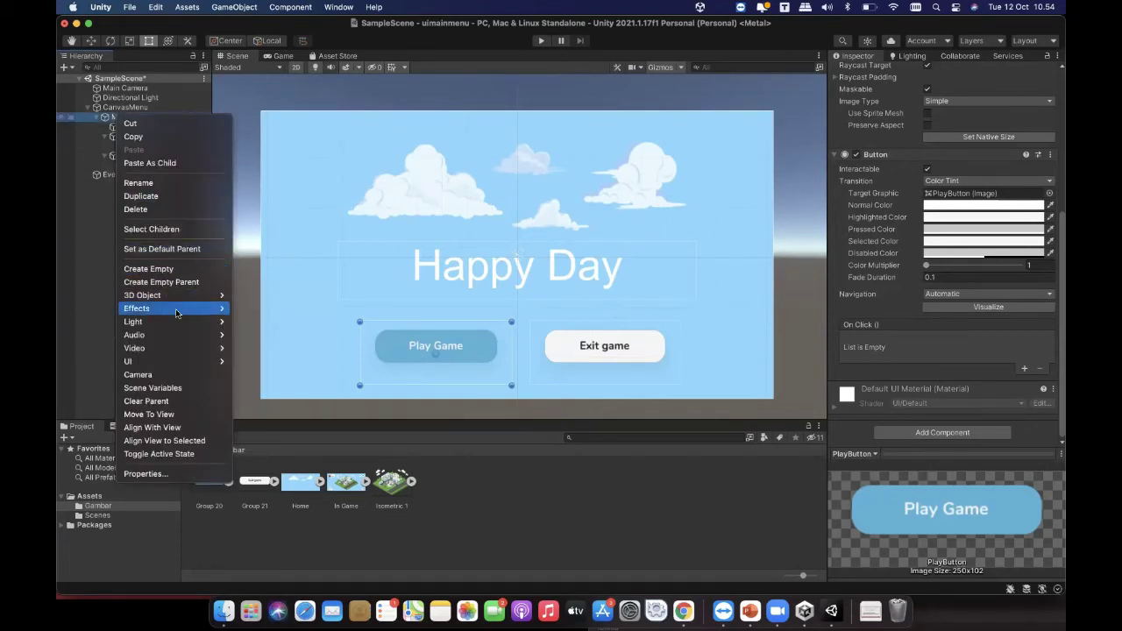
mouse_move(179, 362)
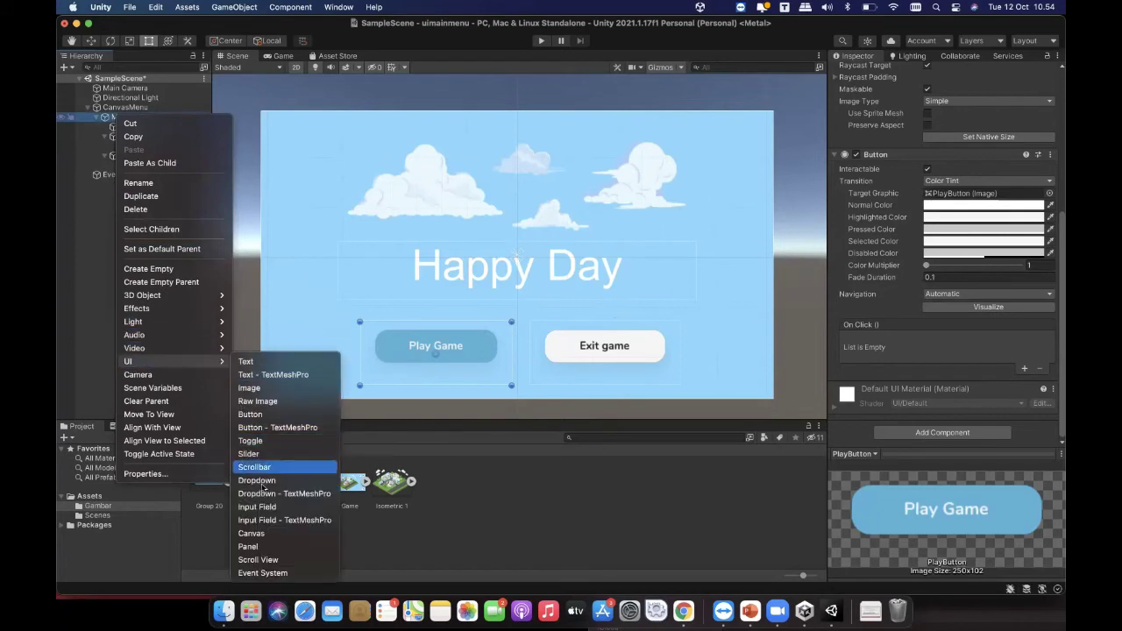
left_click(282, 547)
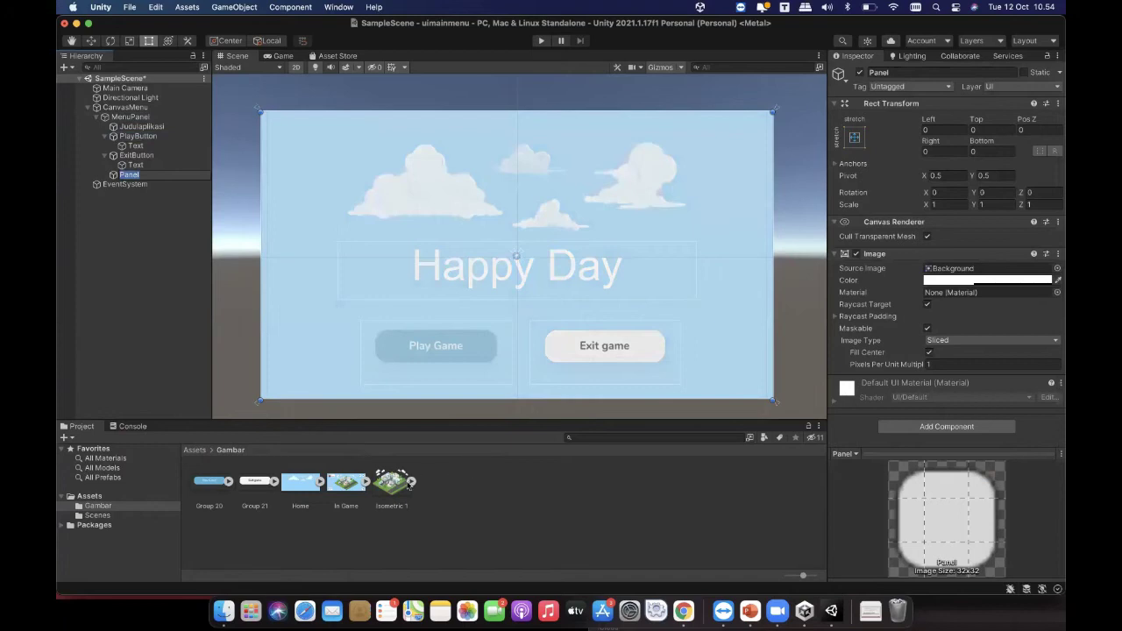
left_click_drag(343, 491, 946, 272)
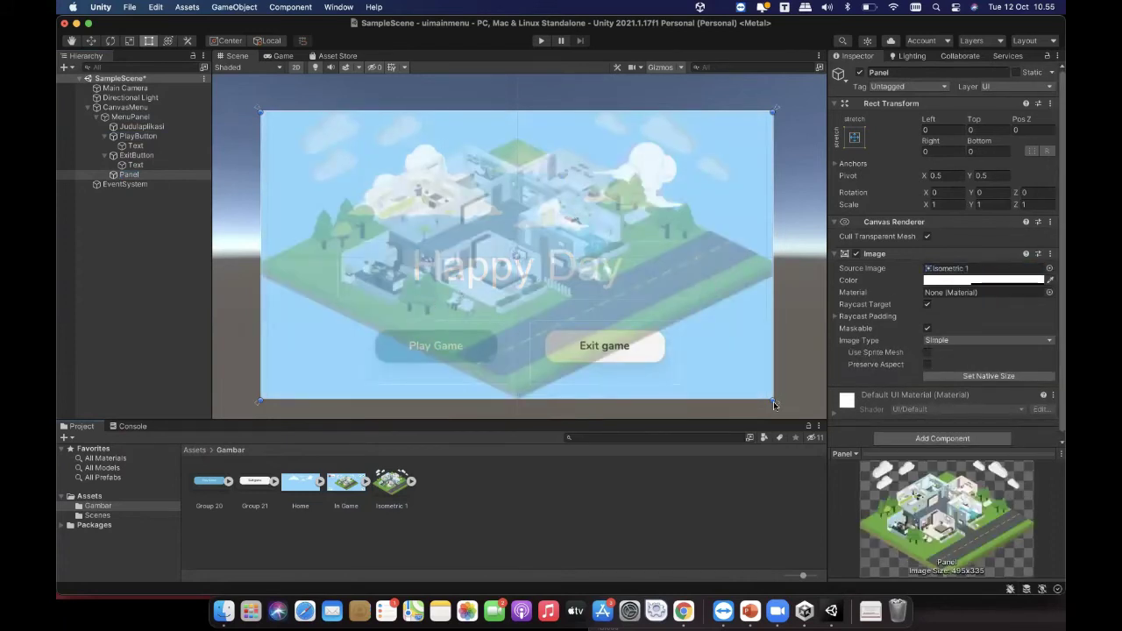
Step: Shrink the new panel to Right about 515 and Bottom about 394, and set its color alpha to 255
left_click_drag(751, 381, 565, 242)
left_click(981, 279)
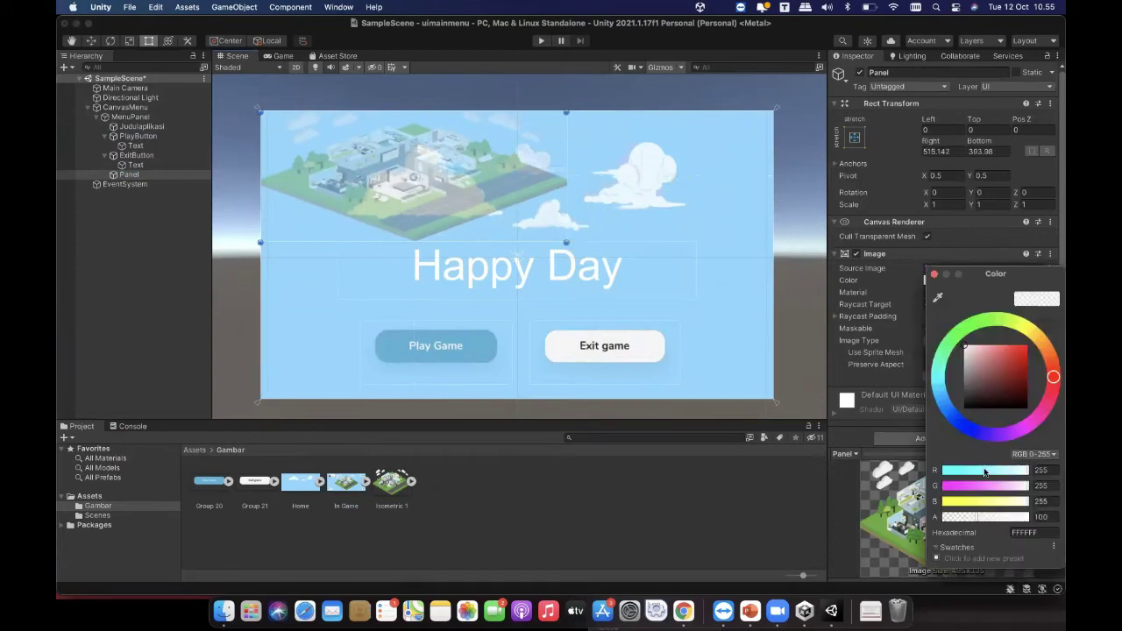
left_click_drag(974, 524, 1038, 520)
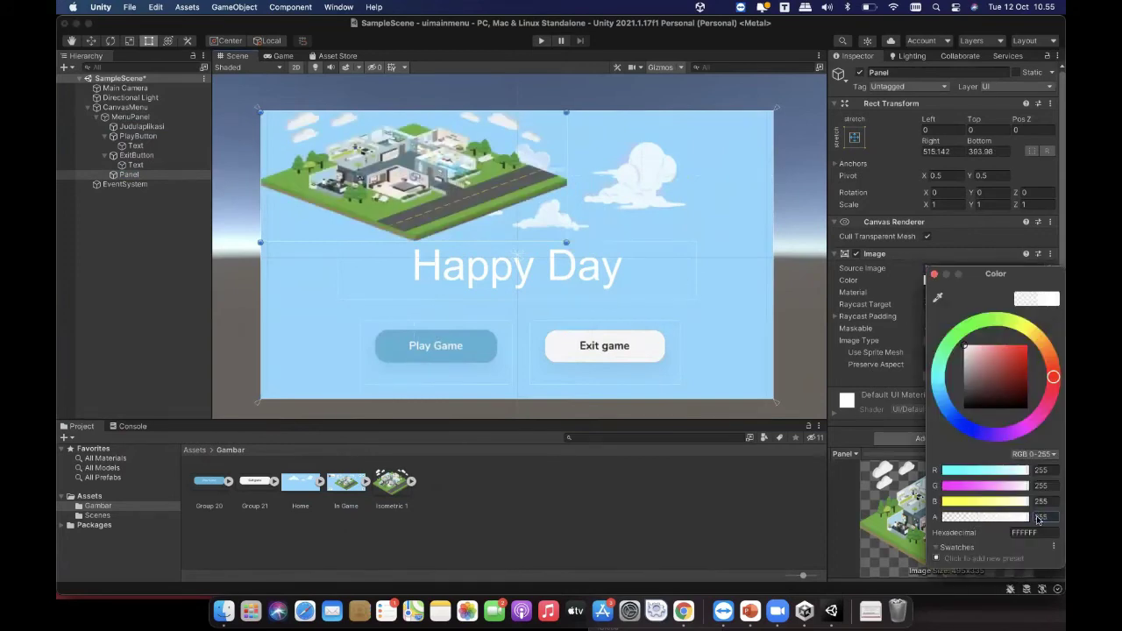
Step: Center the panel above the title, with Left and Right about 279, Top about 27 and Bottom about 394
left_click(459, 193)
left_click_drag(462, 198, 576, 215)
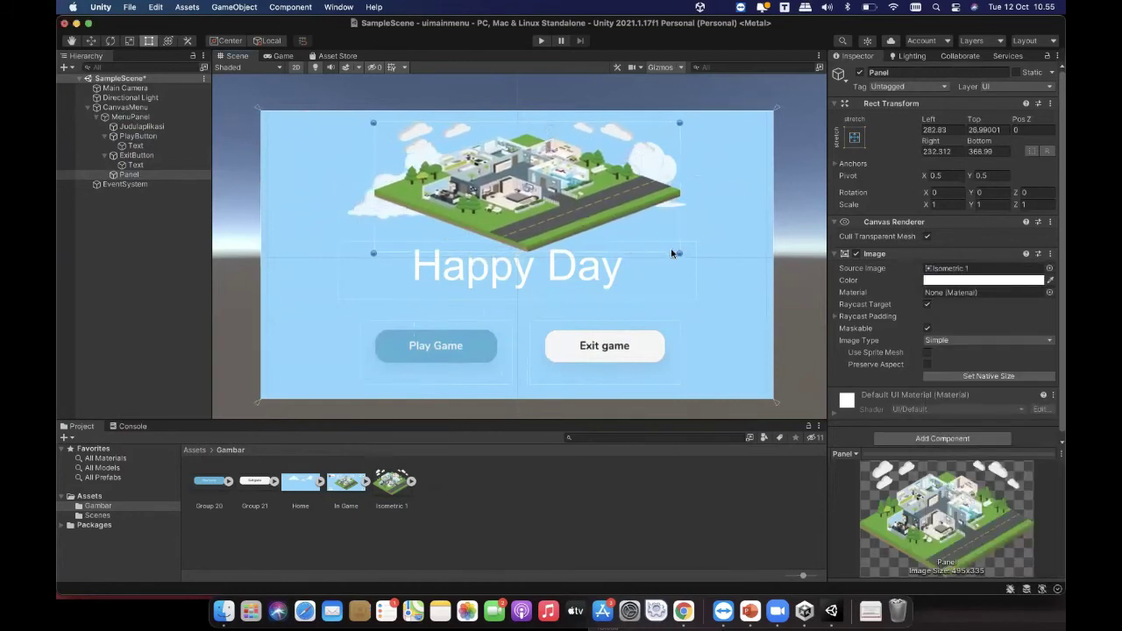
left_click_drag(678, 253, 662, 241)
left_click_drag(522, 204, 521, 207)
left_click(804, 217)
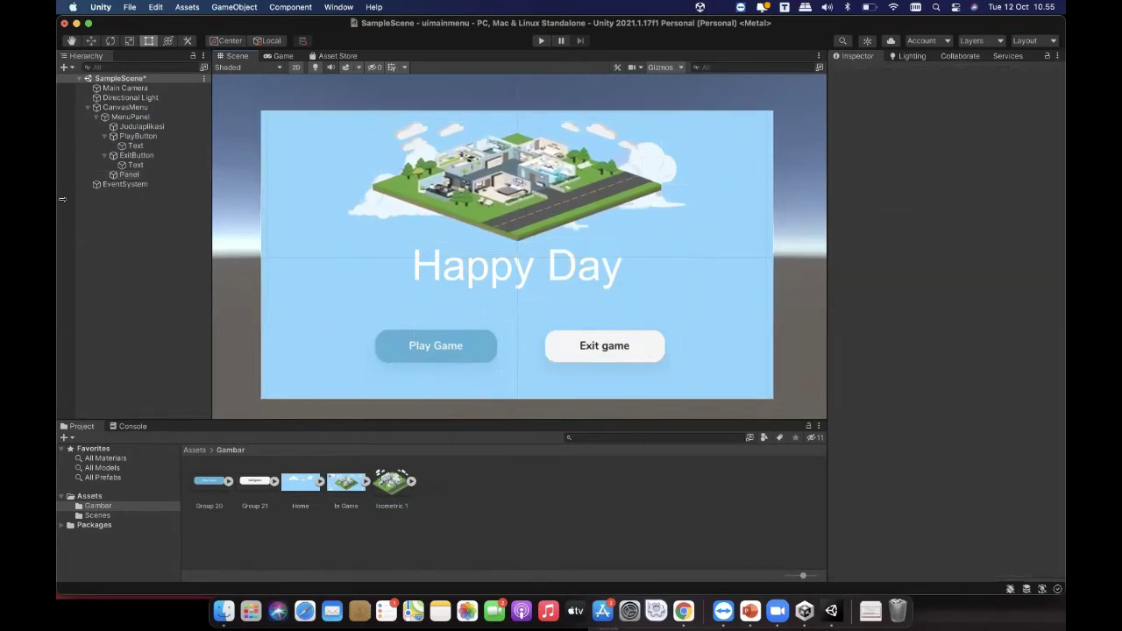
left_click(145, 175)
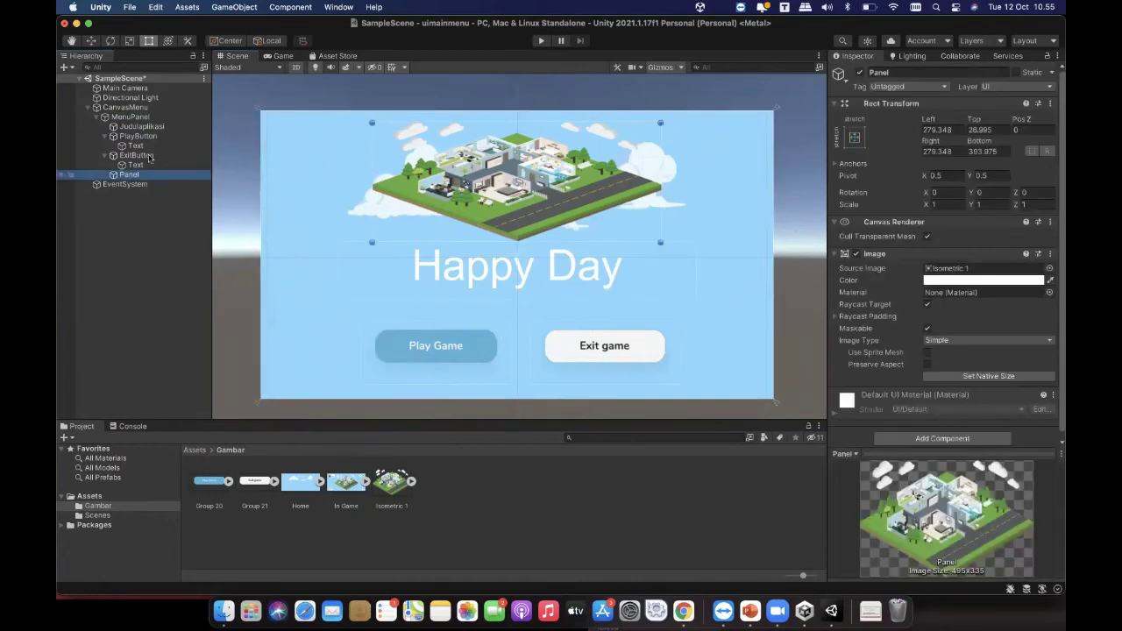
left_click(140, 155)
left_click(140, 117)
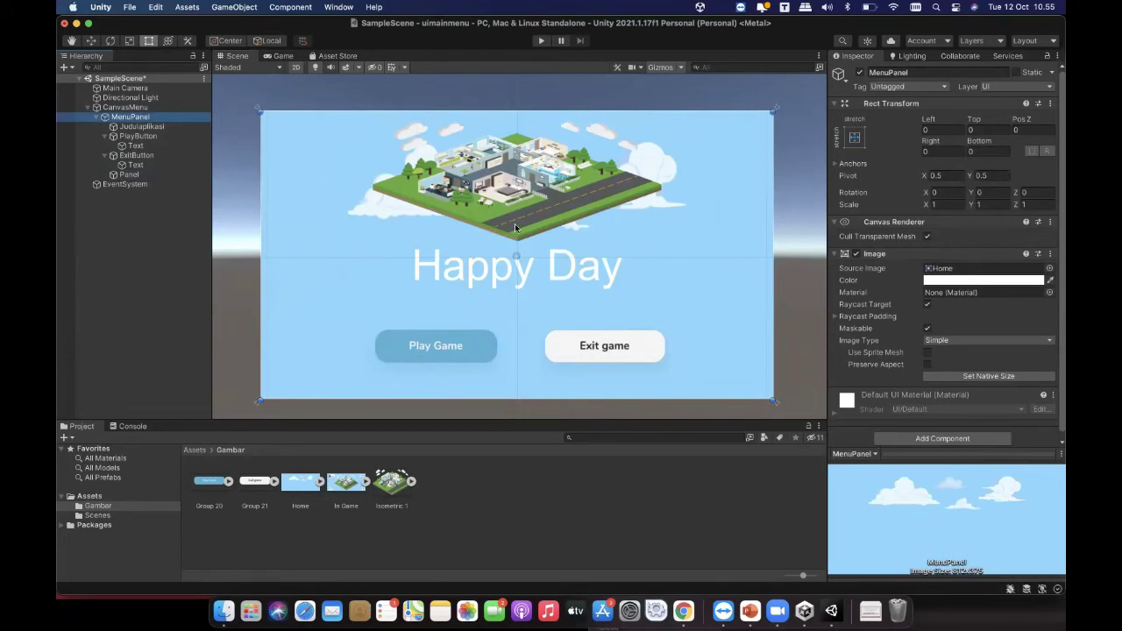
Step: Add an entry to PlayButton's On Click event list, keeping it on Runtime Only
left_click(131, 136)
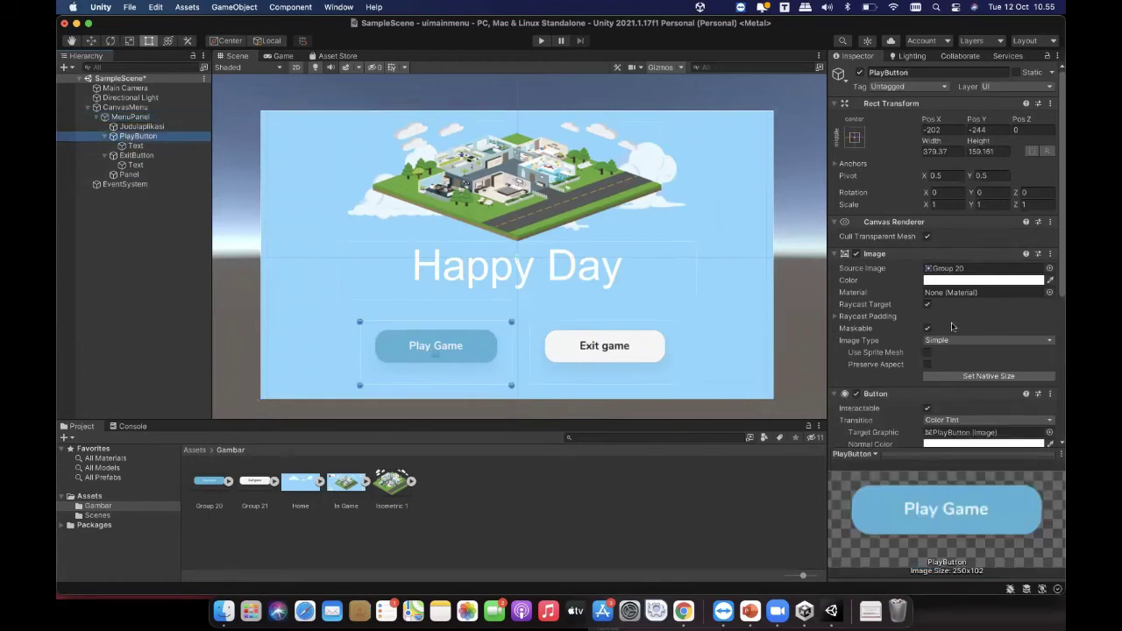
scroll(952, 326, "down", 5)
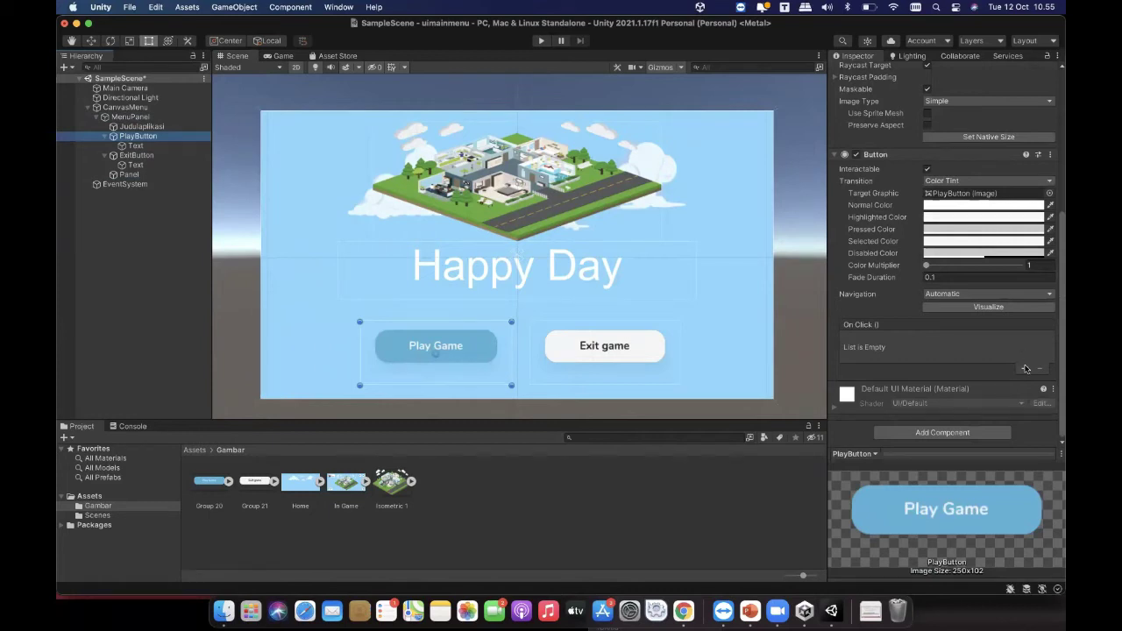
left_click(1026, 369)
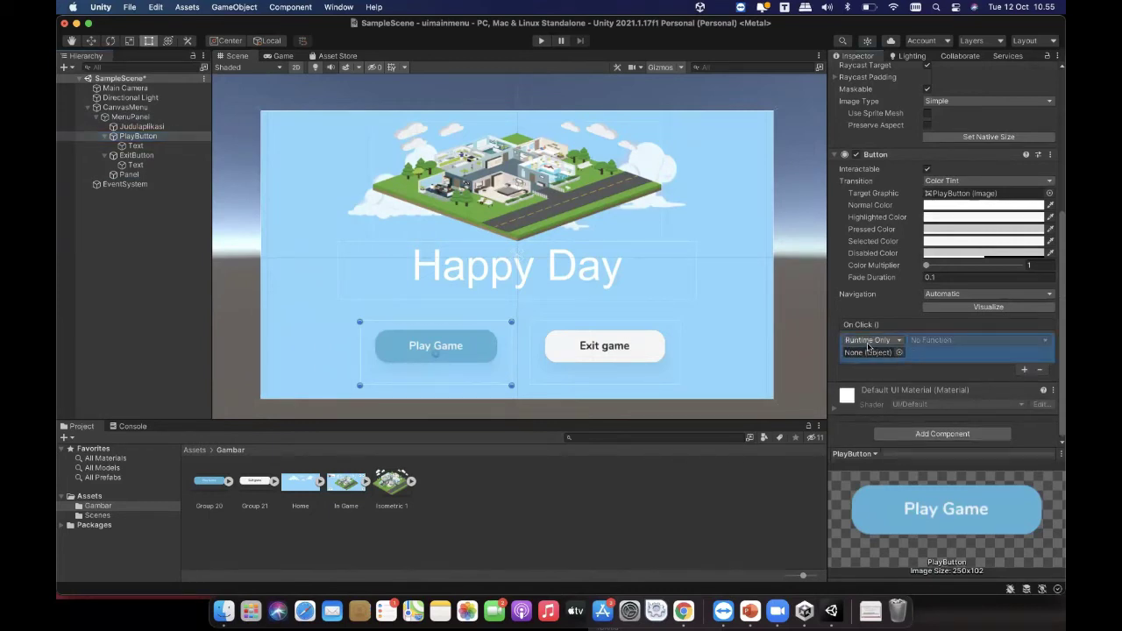
left_click(868, 342)
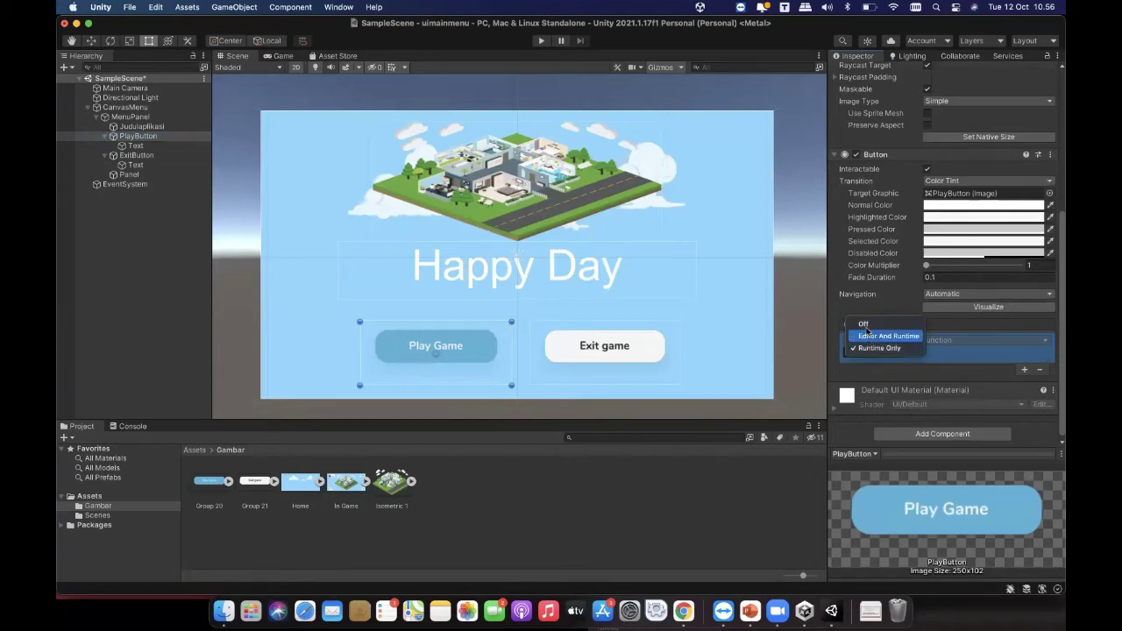
left_click(872, 348)
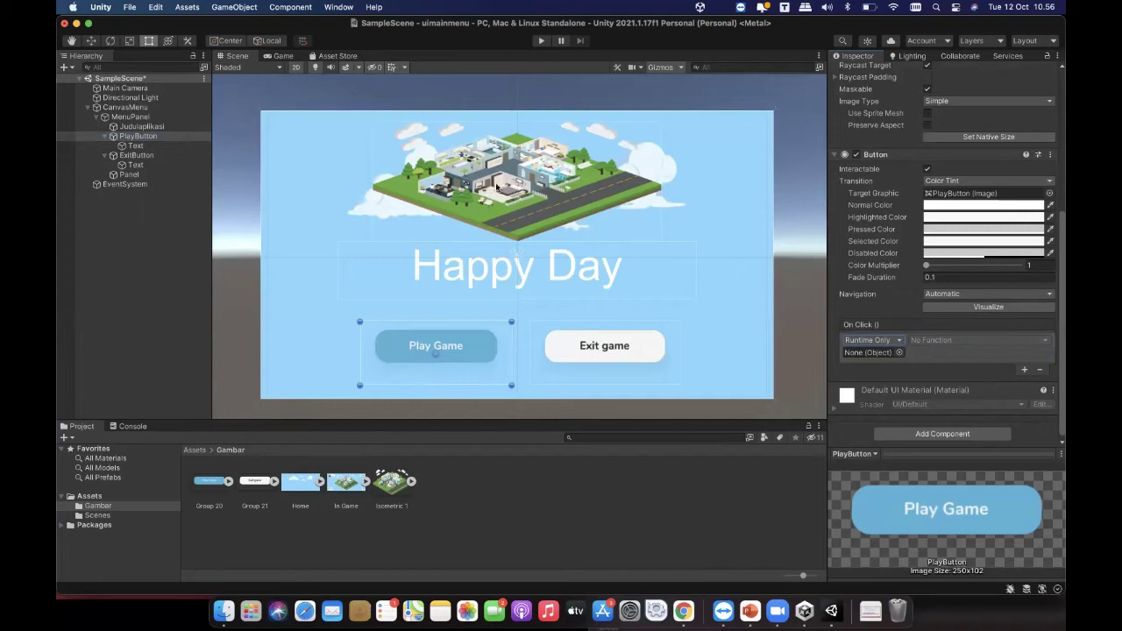
Step: Rename the panel holding the isometric house image as Panelhideshow
left_click(150, 176)
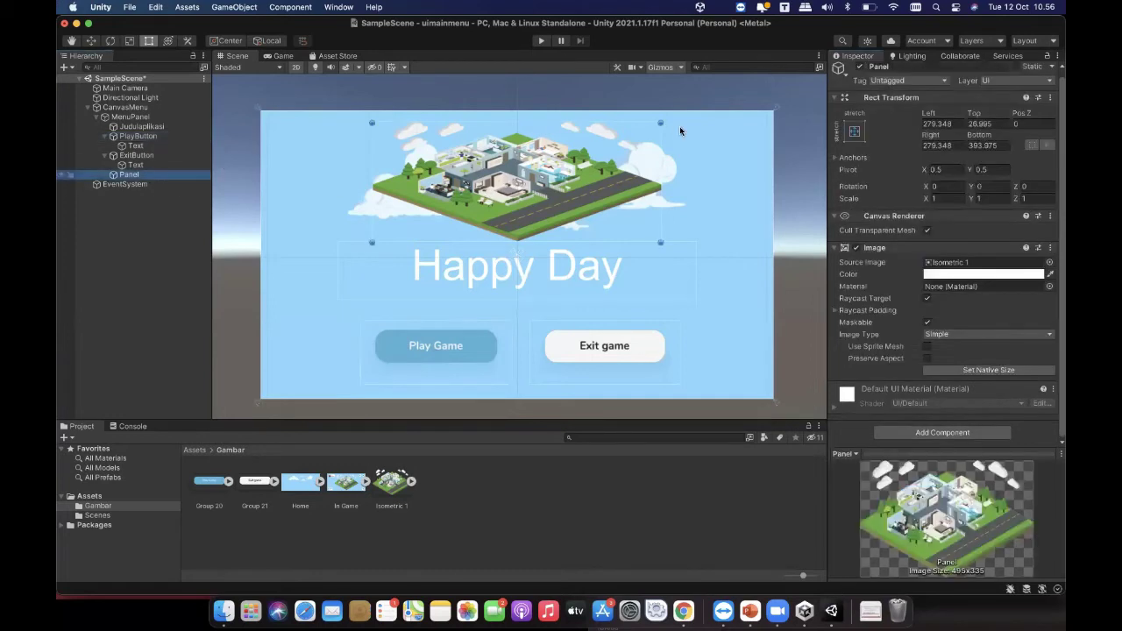
left_click(910, 65)
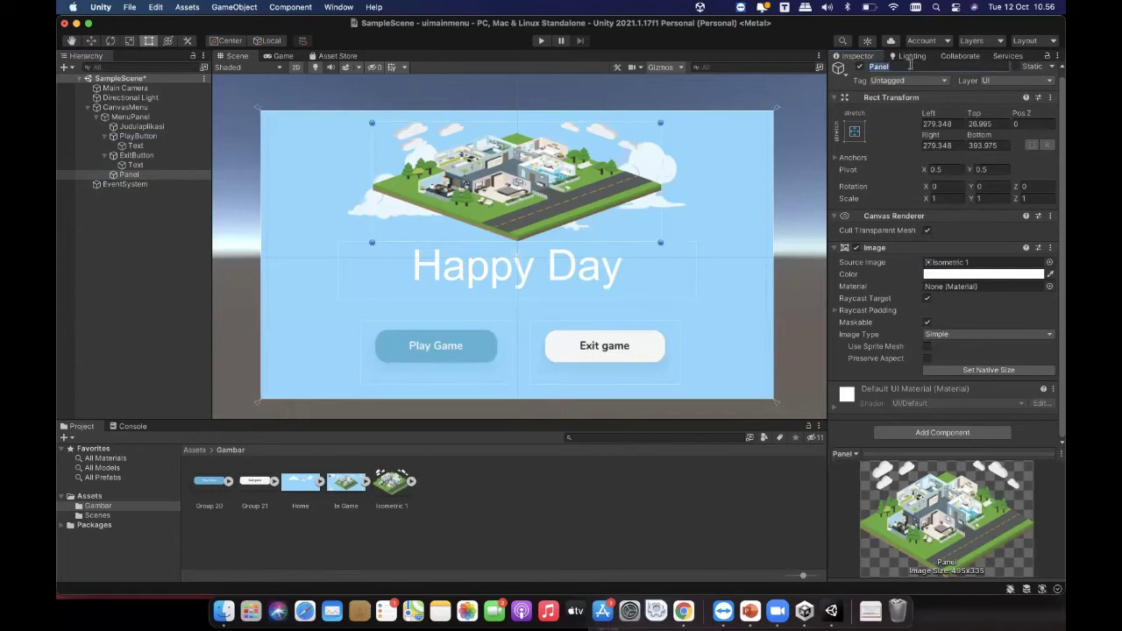
left_click(911, 65)
key("Return")
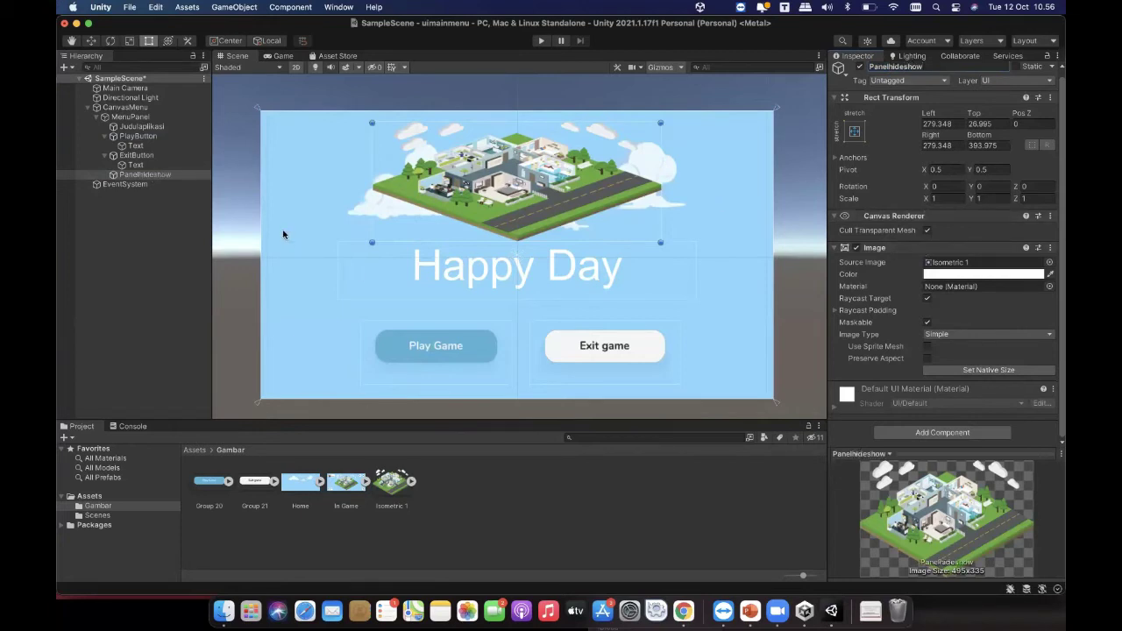
Step: Assign Panelhideshow to PlayButton's On Click entry and set its function to GameObject.SetActive
left_click(149, 137)
scroll(944, 321, "down", 5)
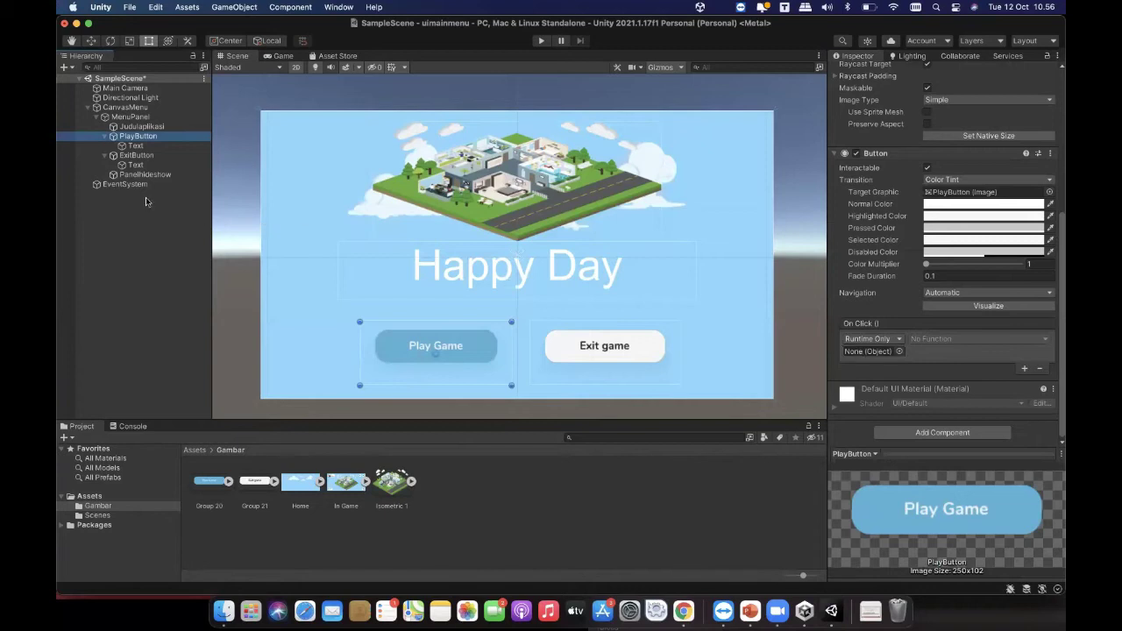
left_click_drag(126, 177, 871, 354)
left_click(939, 340)
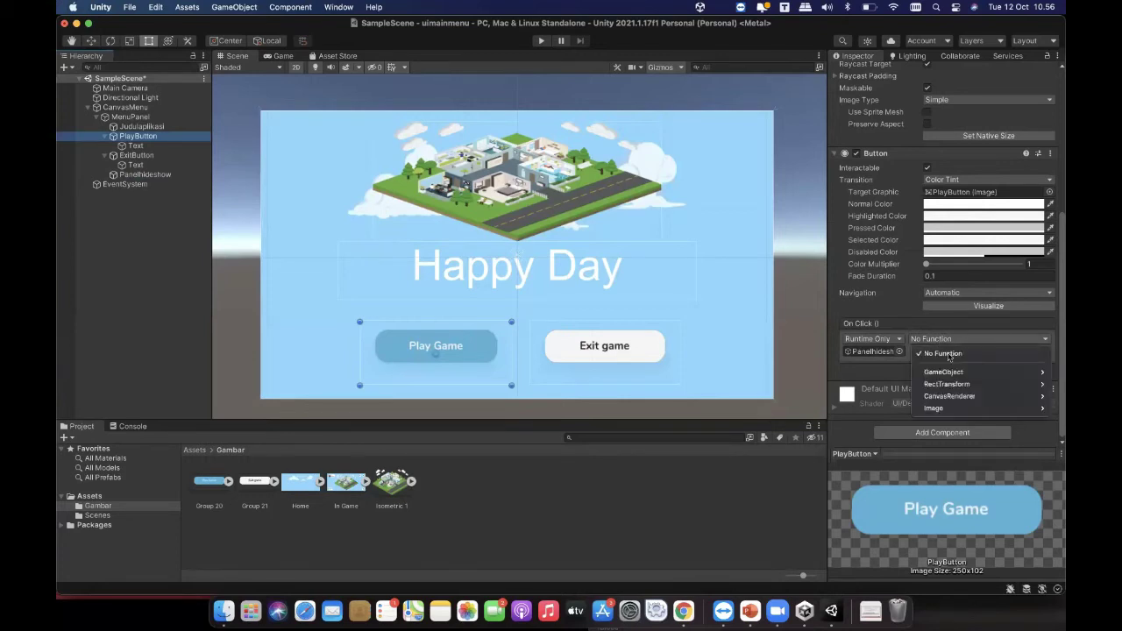
mouse_move(952, 369)
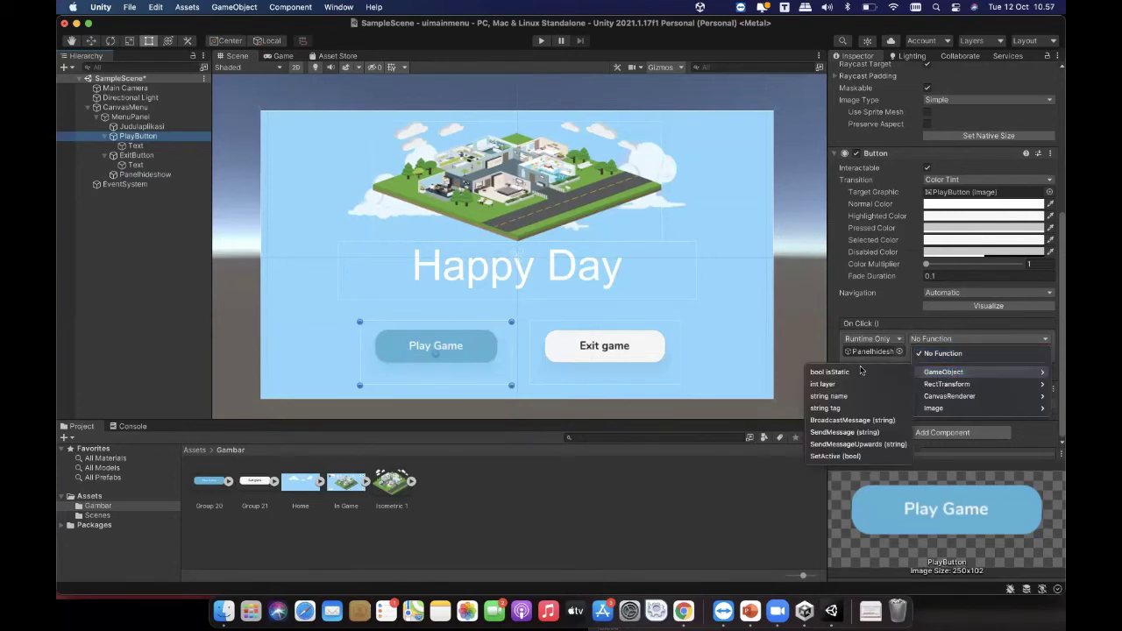
left_click(851, 456)
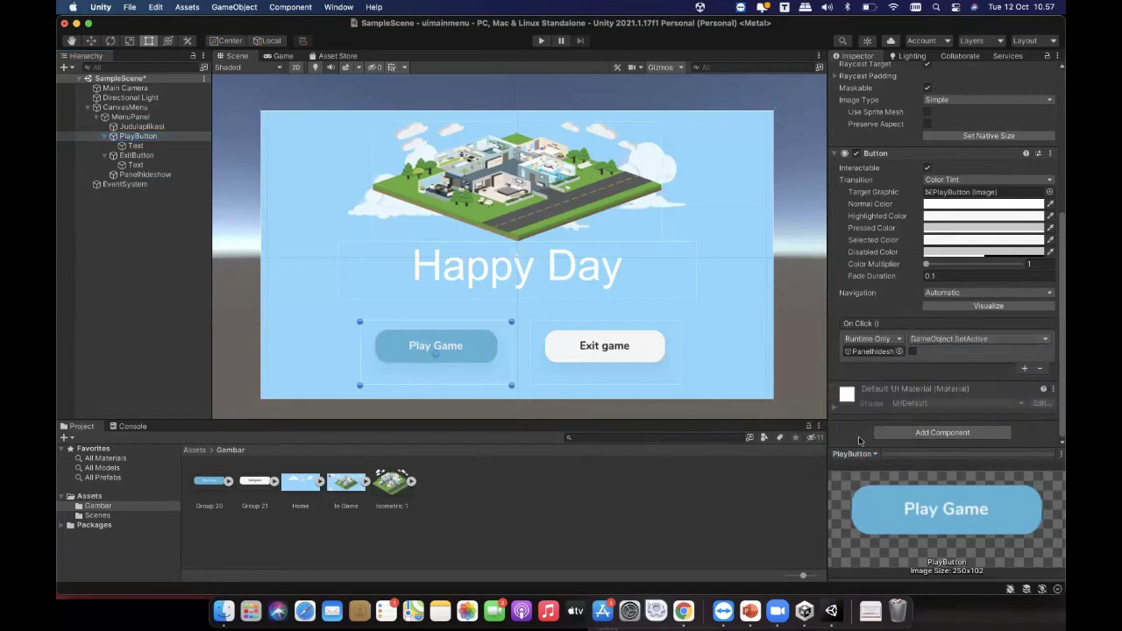
left_click(912, 352)
left_click(912, 351)
Step: Add an On Click entry to ExitButton that calls GameObject.SetActive on Panelhideshow with the active value unchecked
left_click(134, 155)
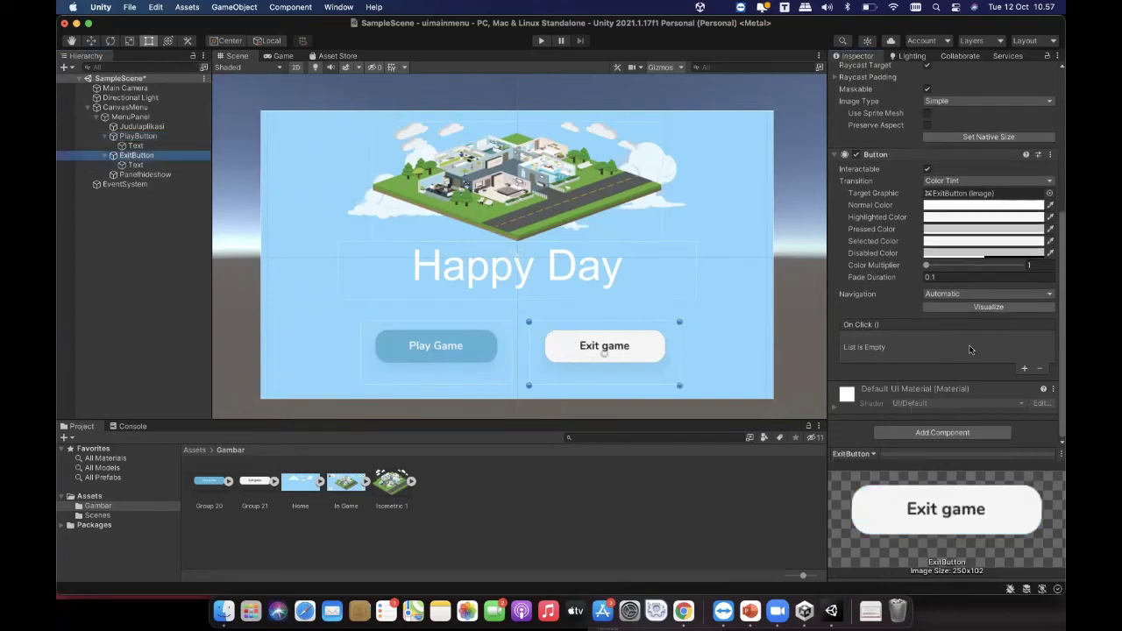
left_click(1023, 369)
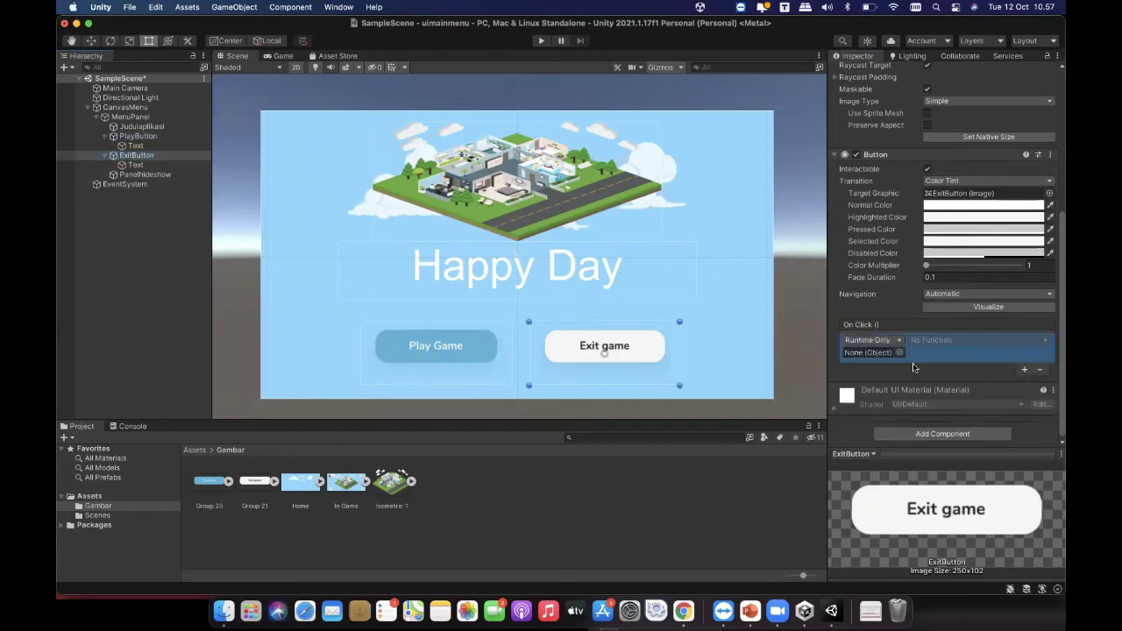
left_click_drag(136, 155, 857, 353)
left_click(984, 340)
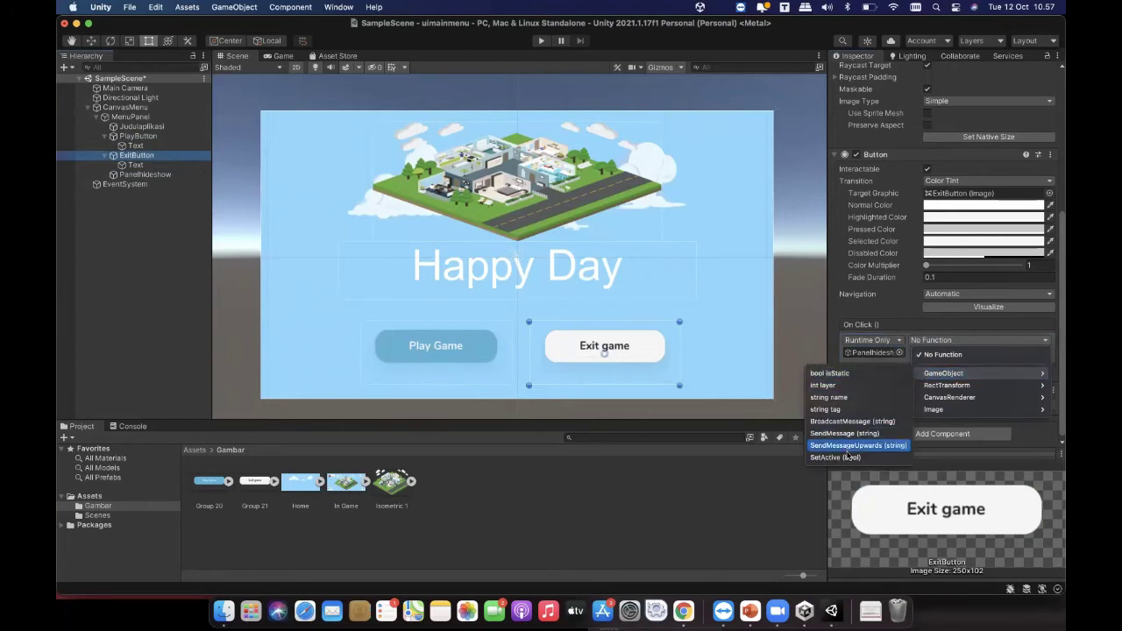
left_click(837, 457)
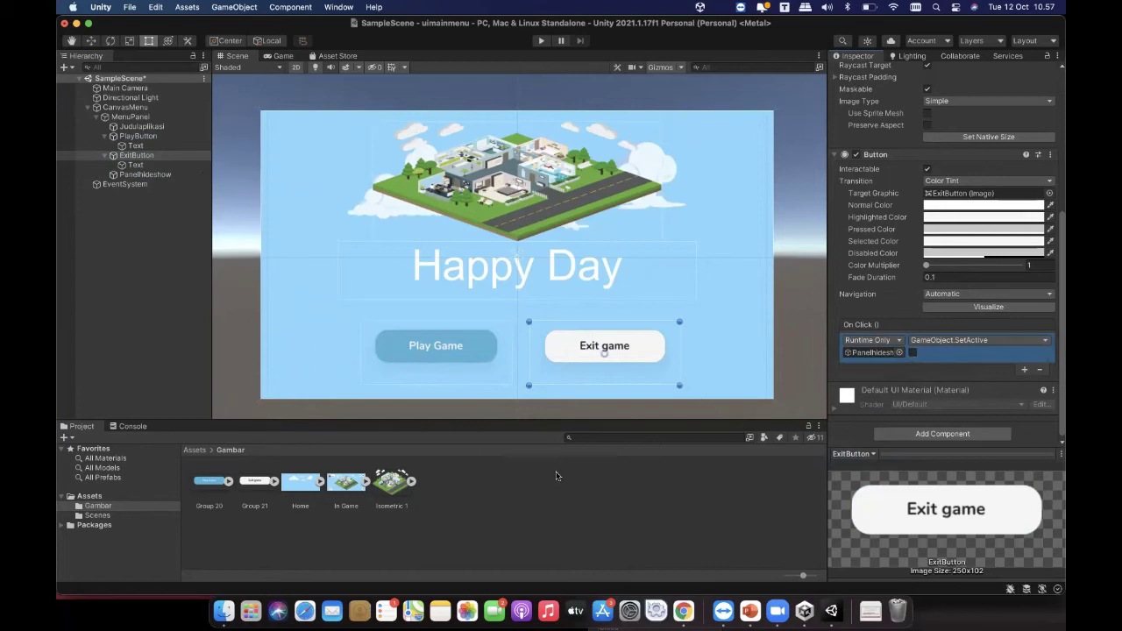
left_click(615, 476)
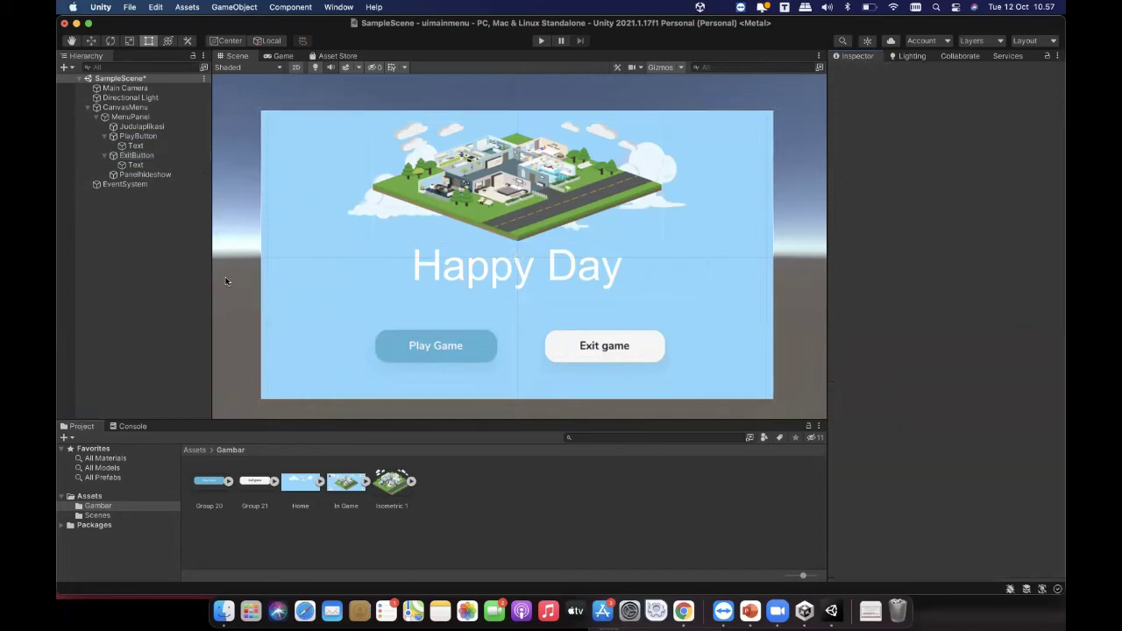
Step: Toggle Panelhideshow inactive and active again to preview hiding and showing the isometric house image
left_click(160, 175)
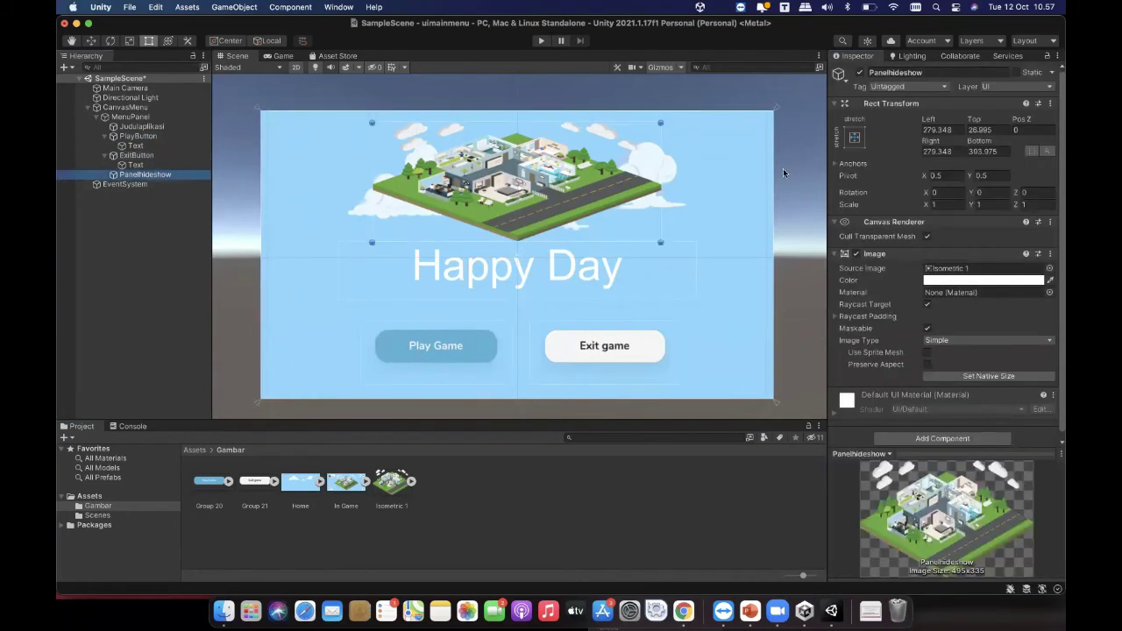
left_click(860, 71)
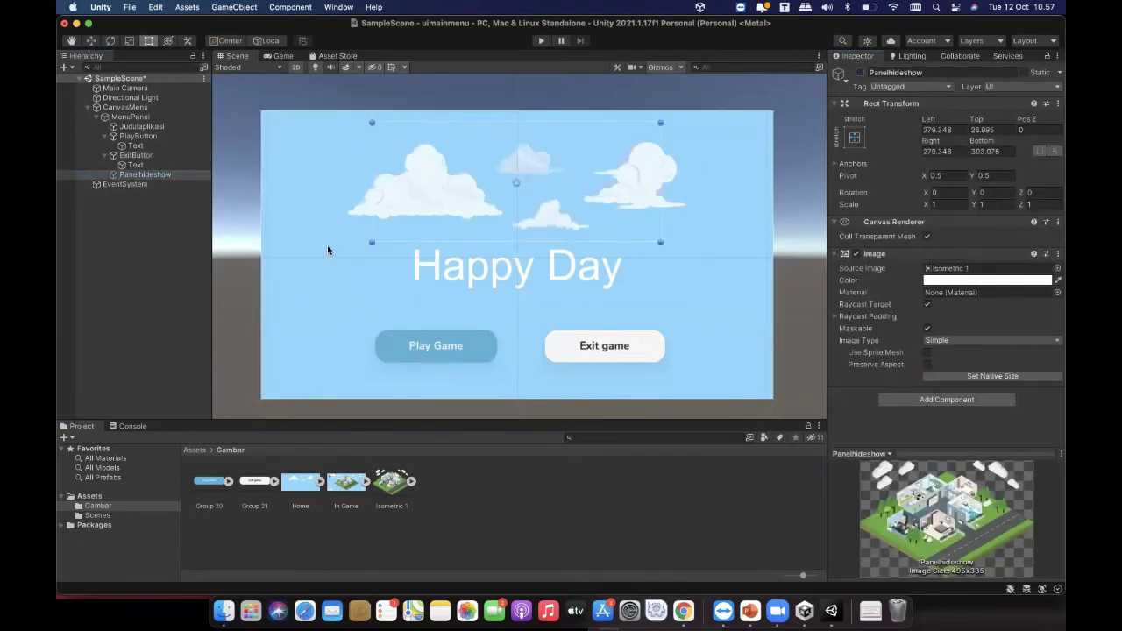
left_click(860, 72)
left_click(860, 72)
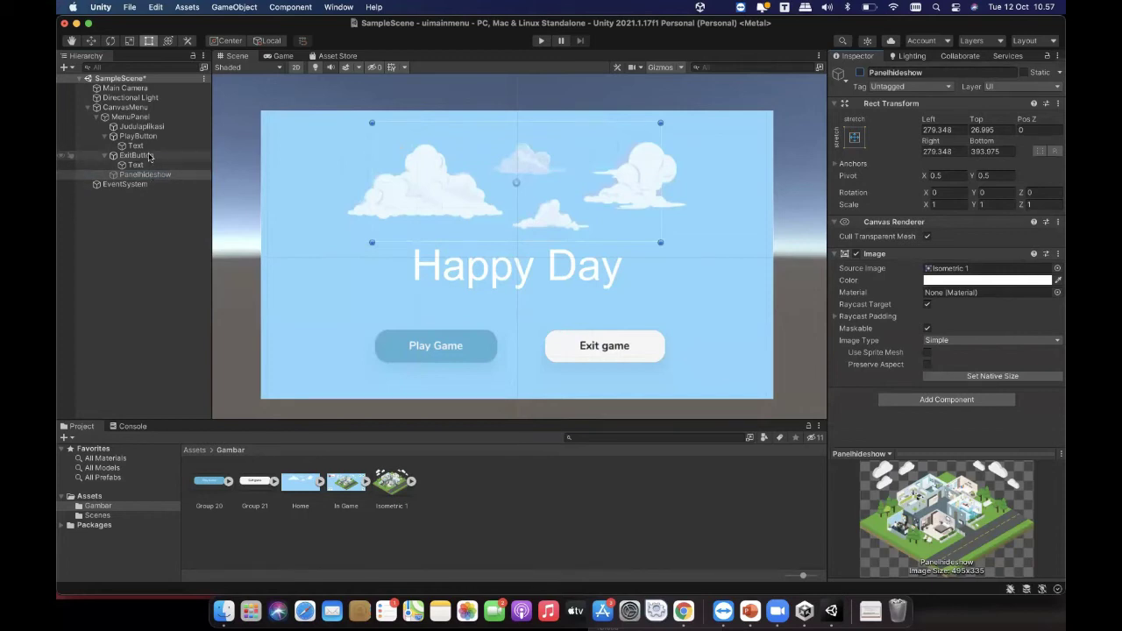
left_click(860, 72)
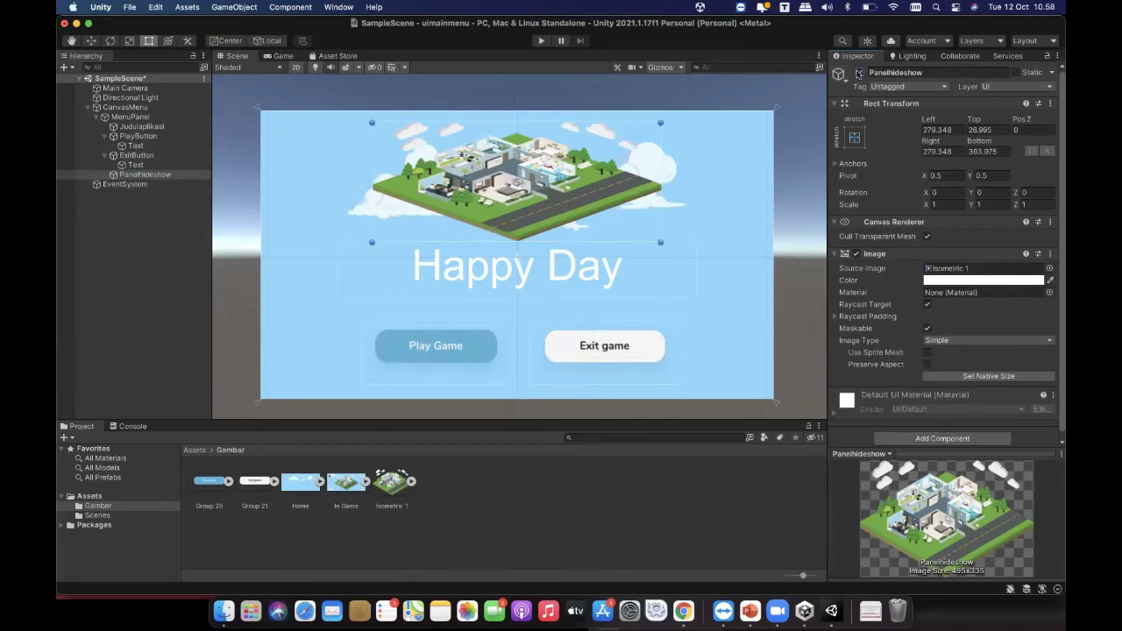
Step: Deactivate the Panelhideshow object so it starts hidden, and save the scene
left_click(860, 72)
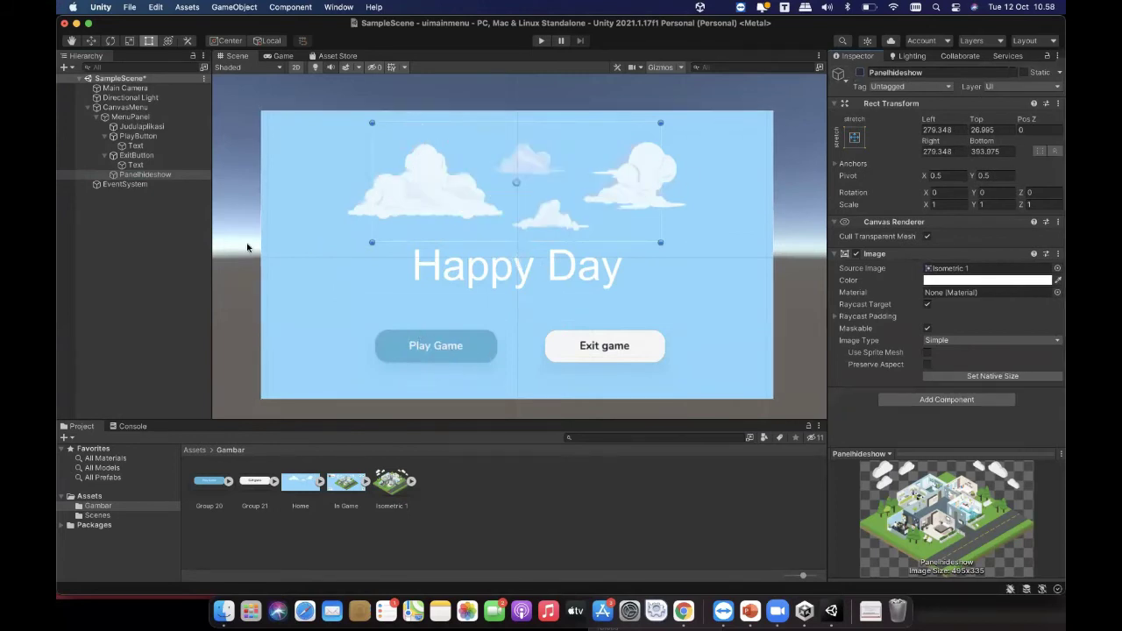
left_click(126, 108)
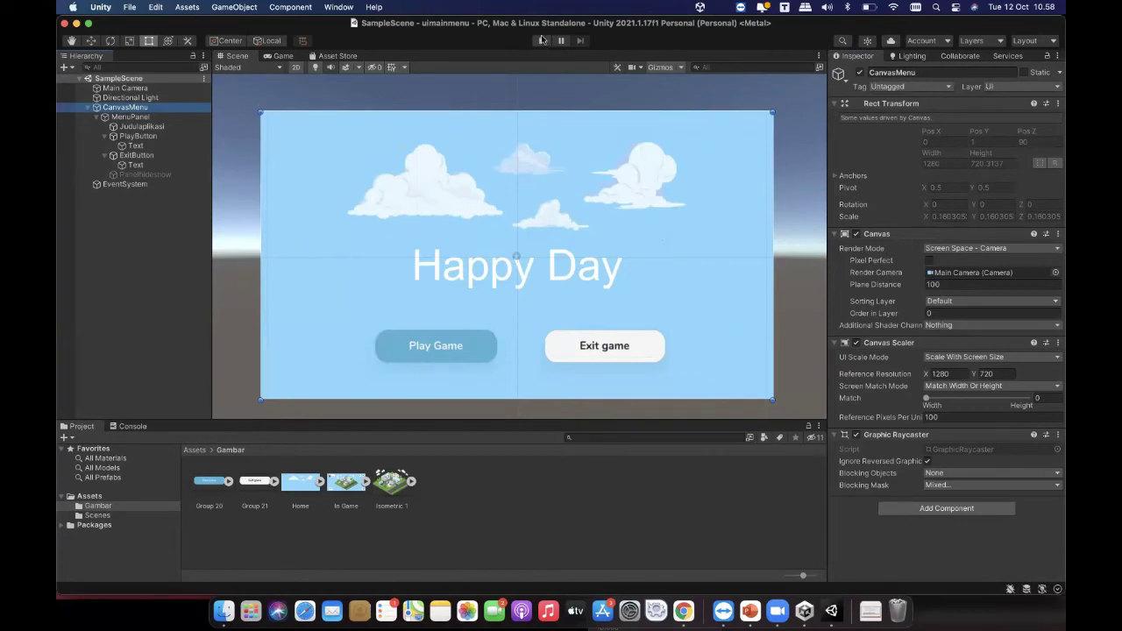
left_click(566, 262)
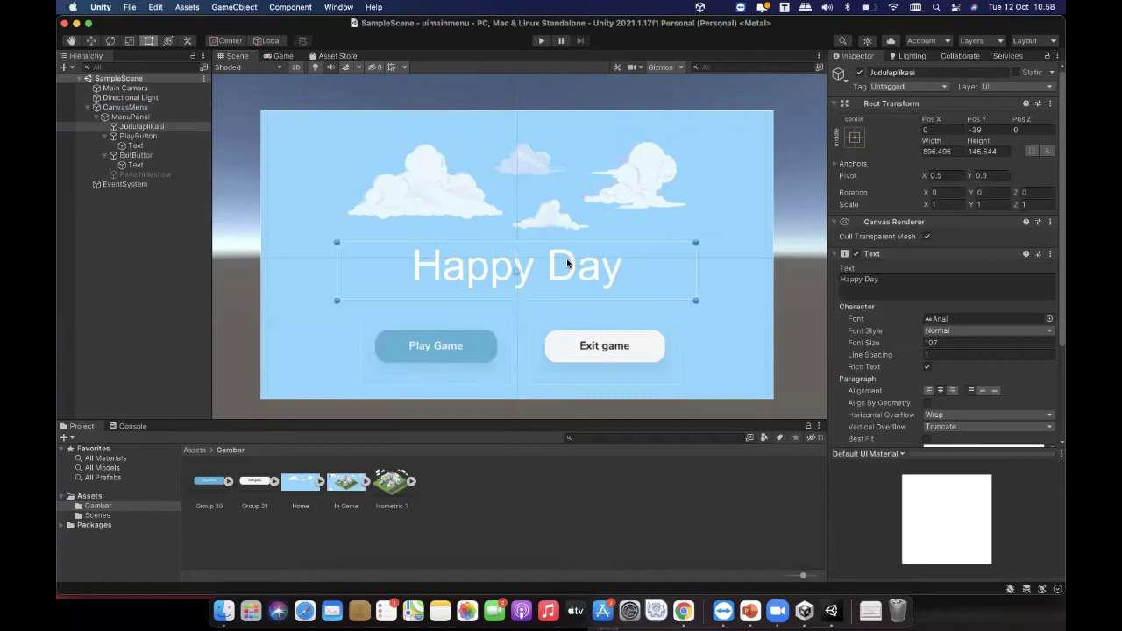
left_click(136, 118)
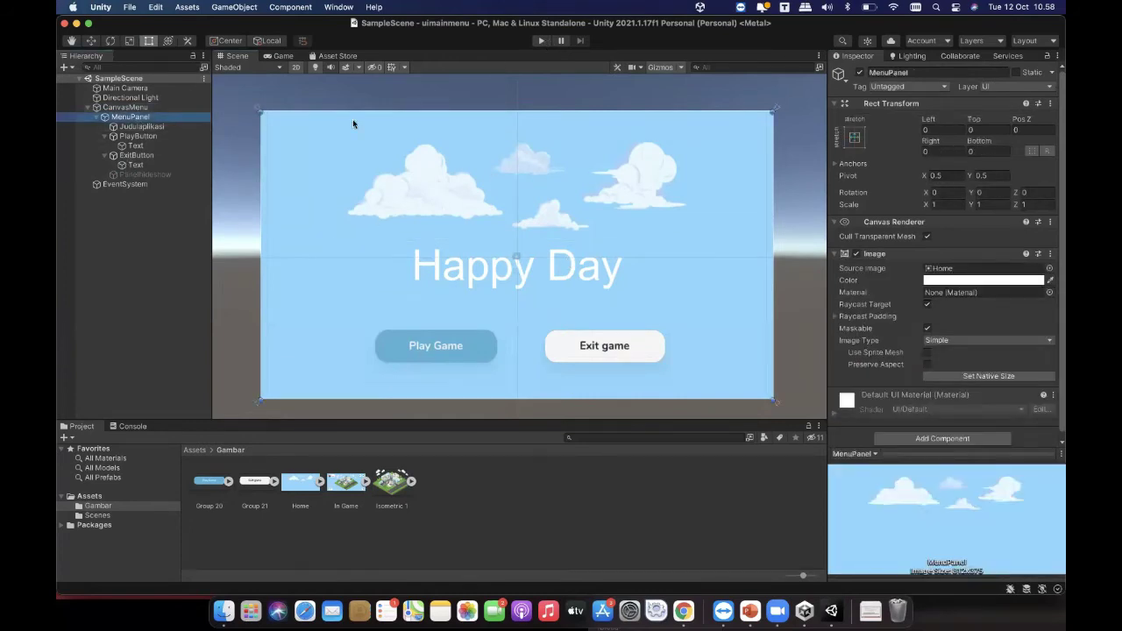
Step: Run the scene in Play mode and view it at the 16:9 aspect ratio with a wider Hierarchy
left_click(540, 41)
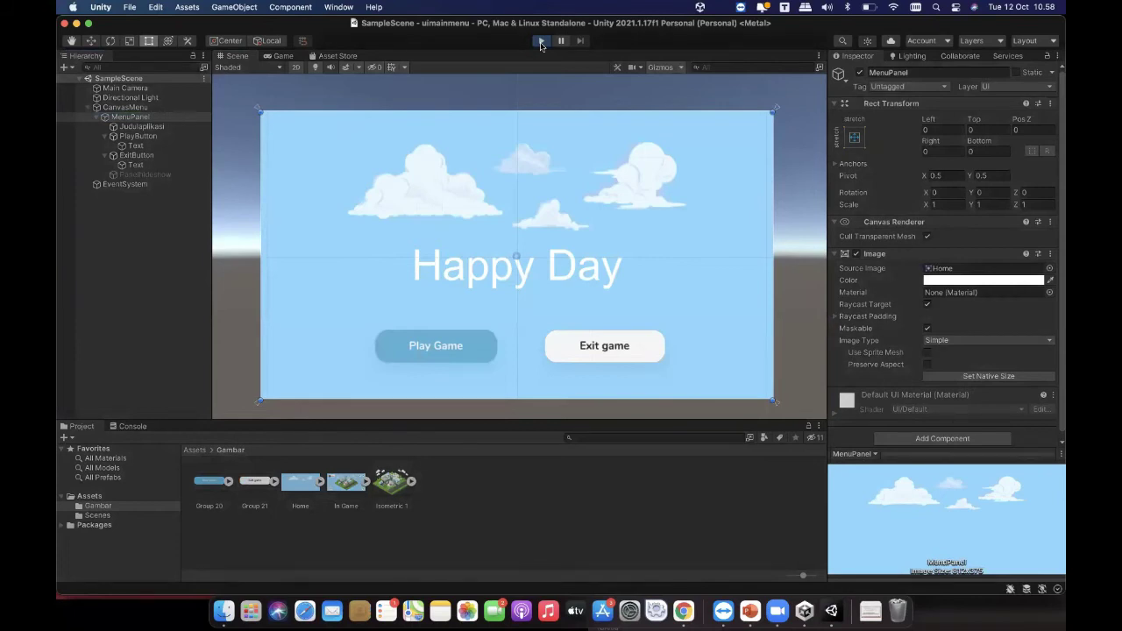
left_click(540, 41)
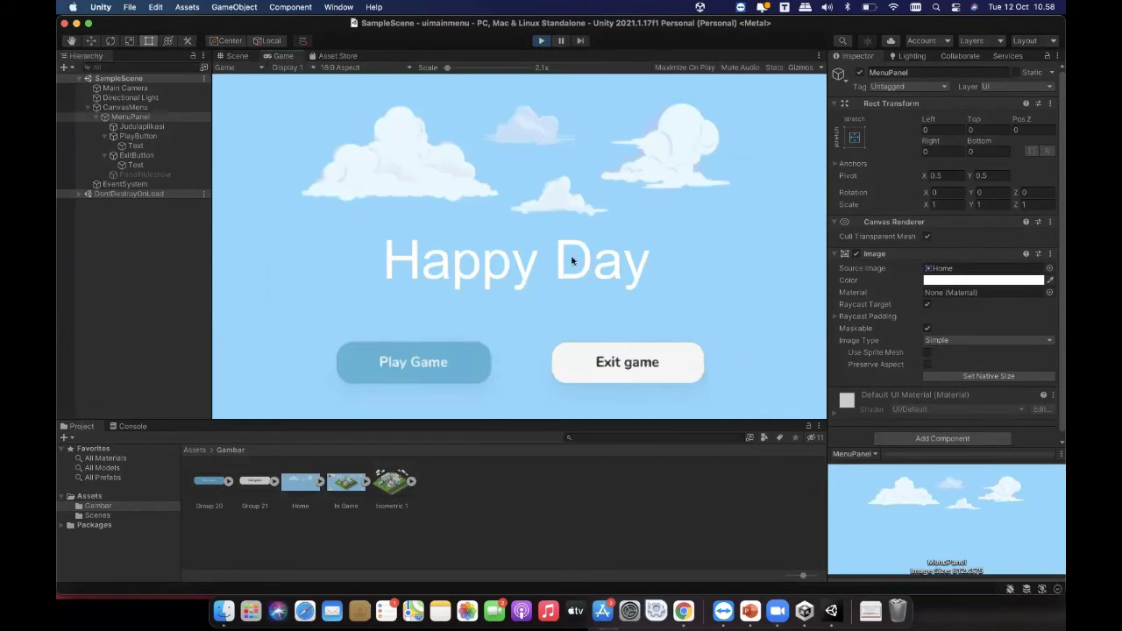
mouse_move(210, 201)
left_mouse_down()
mouse_move(755, 236)
mouse_move(635, 258)
mouse_move(693, 257)
mouse_move(430, 271)
mouse_move(105, 260)
mouse_move(280, 233)
mouse_move(673, 207)
mouse_move(570, 235)
mouse_move(239, 228)
mouse_move(327, 213)
mouse_move(192, 208)
left_mouse_up()
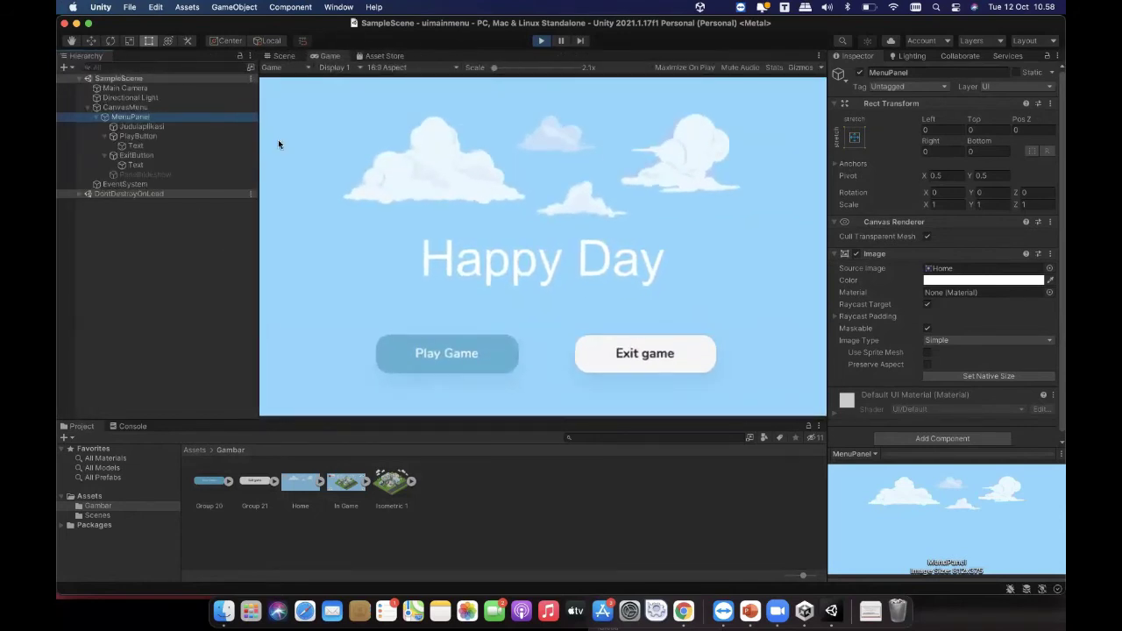
left_click(391, 70)
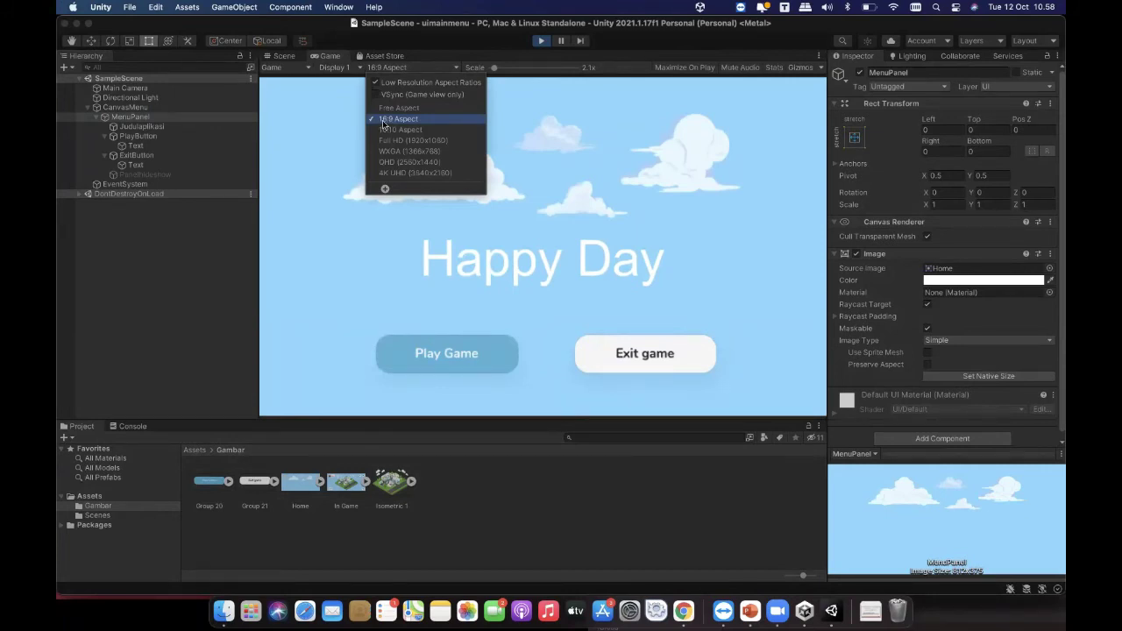
left_click(331, 124)
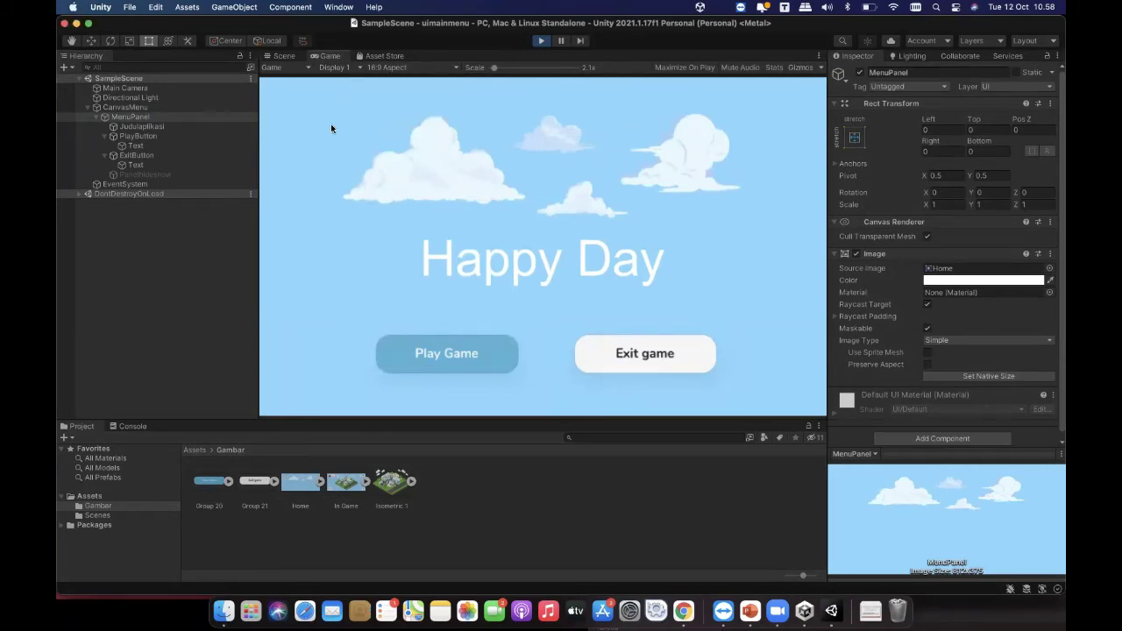
left_click(420, 70)
left_click(465, 114)
Step: Test showing and hiding the house image with the Play Game and Exit game buttons, and stop Play mode
left_click(463, 362)
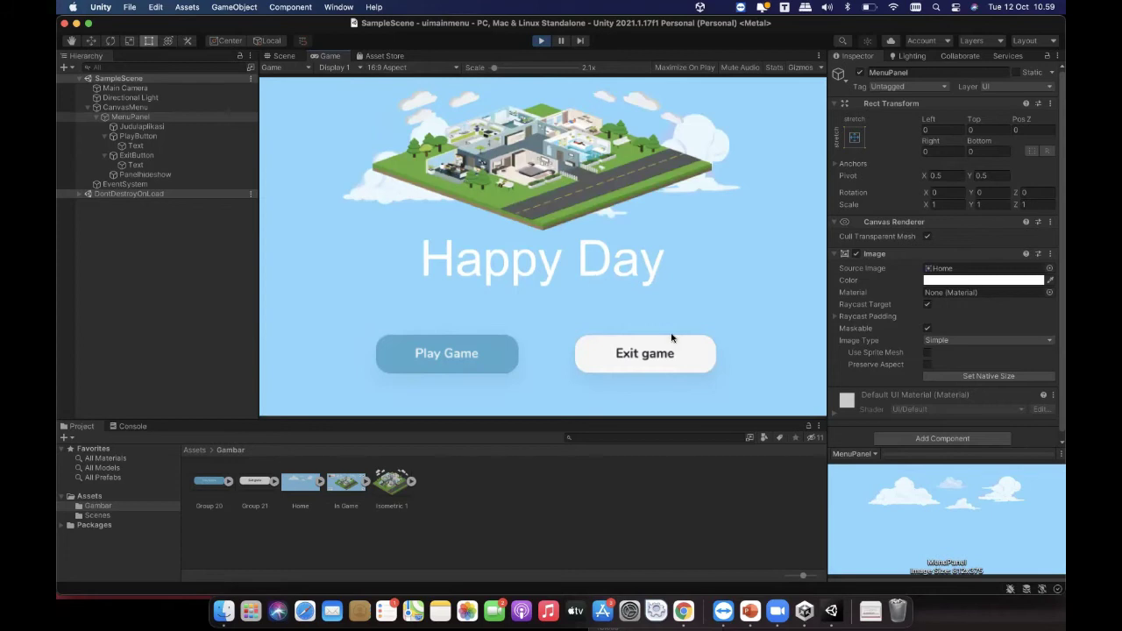
left_click(664, 353)
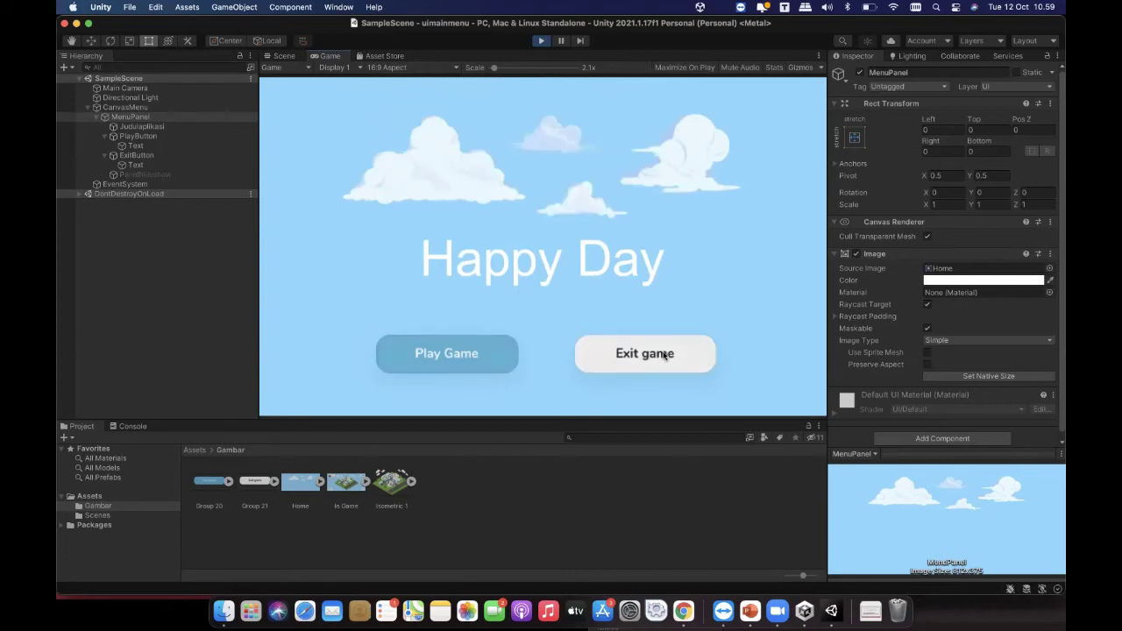
left_click(603, 361)
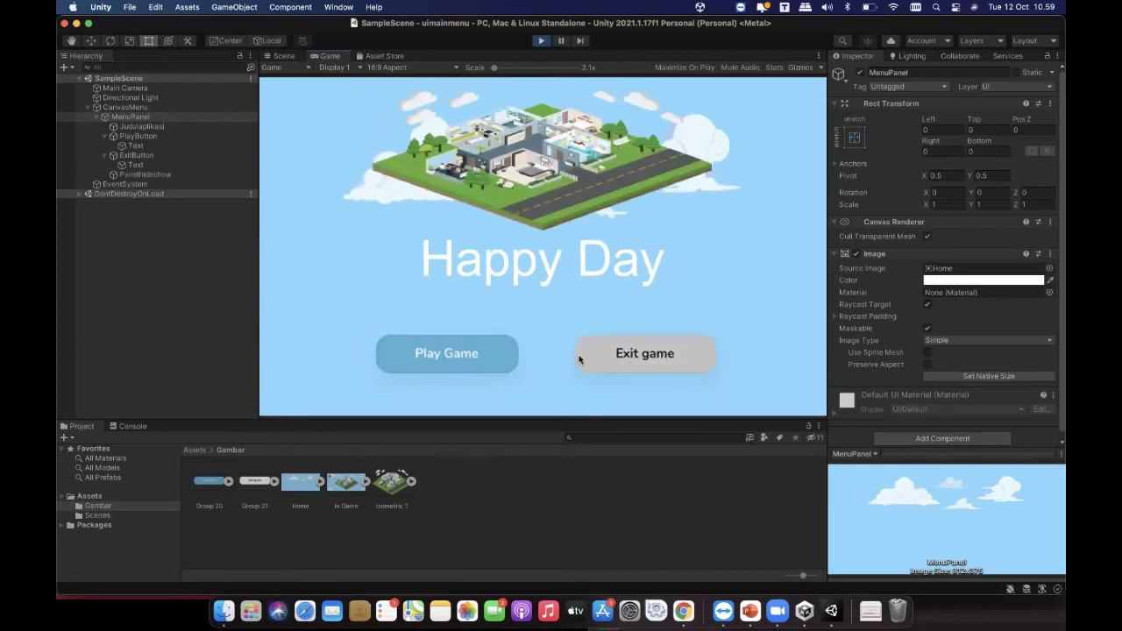
left_click(618, 356)
left_click(502, 366)
left_click(636, 362)
left_click(484, 362)
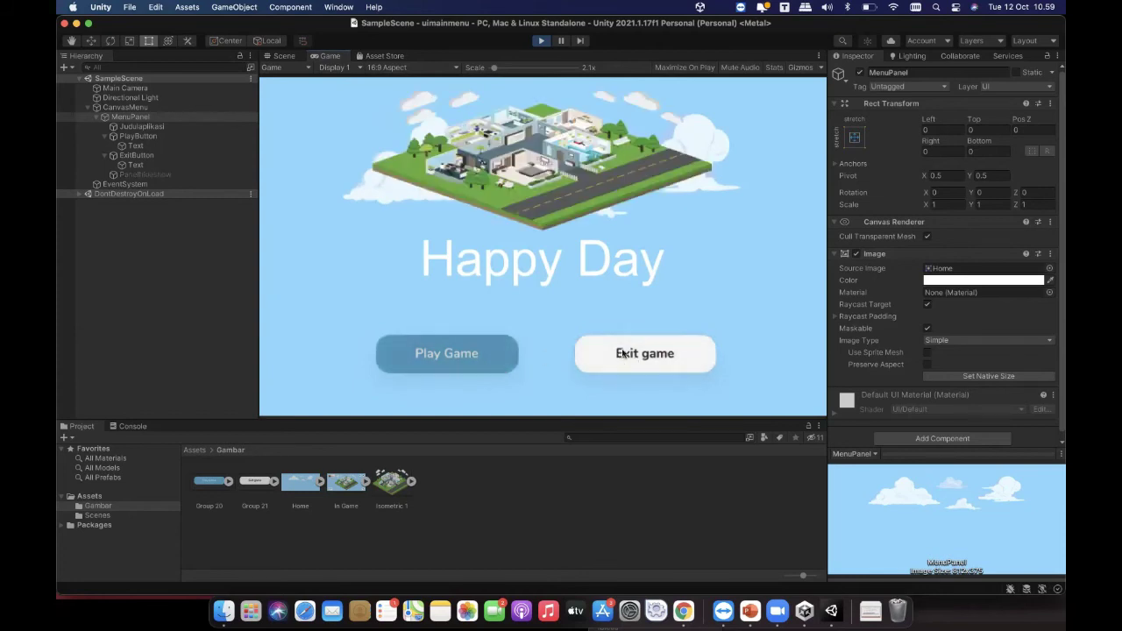
left_click(540, 41)
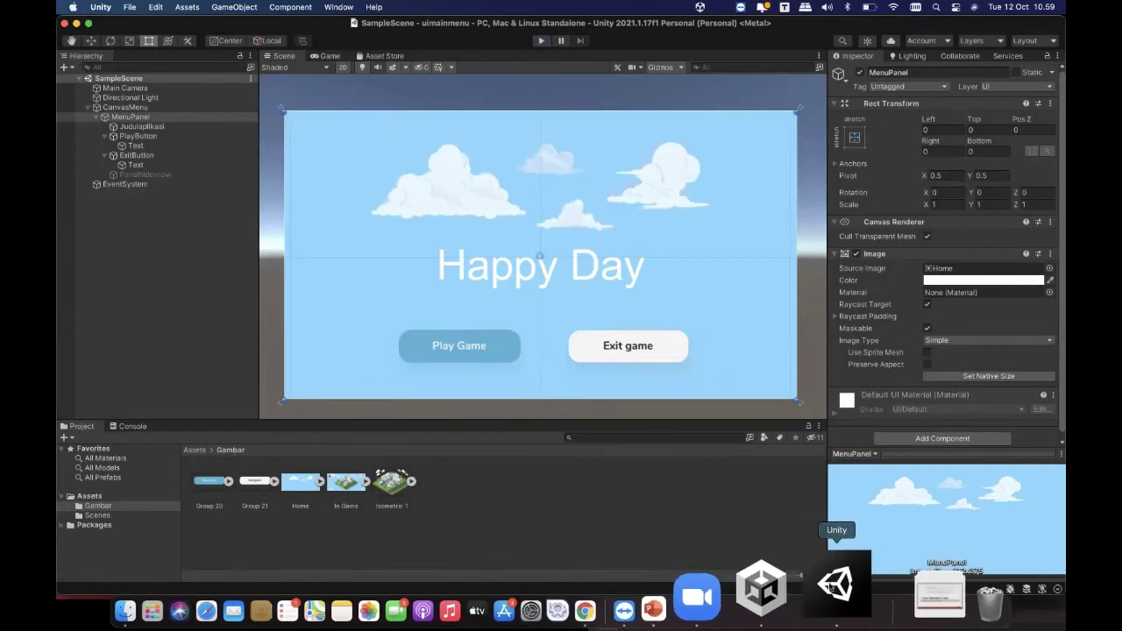
Step: Examine the ExitButton's On Click event and the GameObject functions available for Panelhideshow
left_click(832, 585)
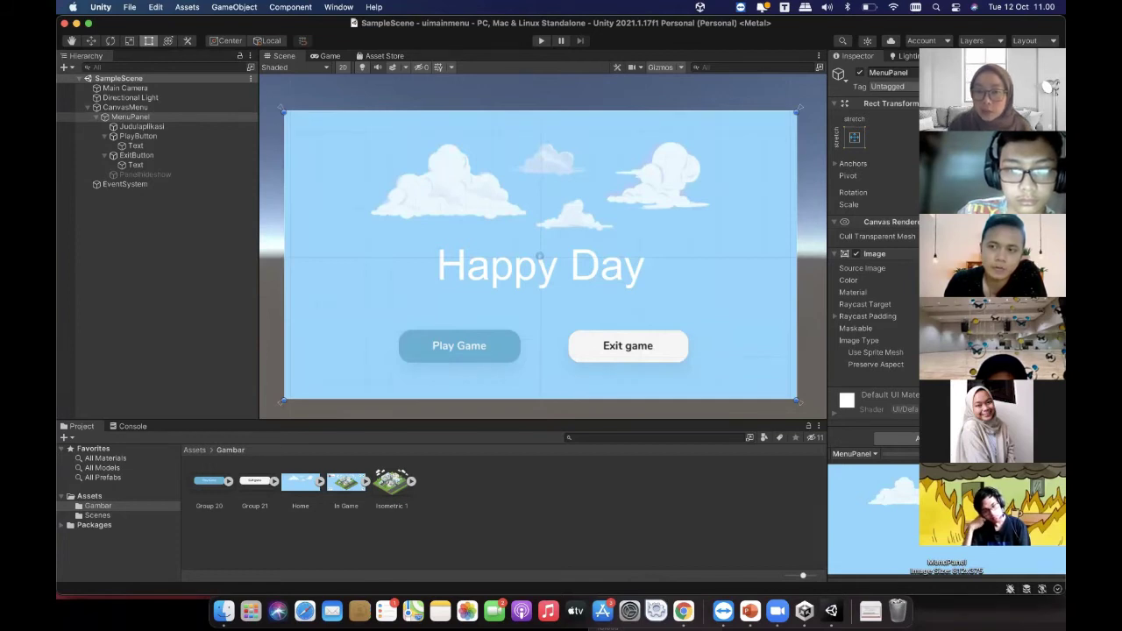
left_click(1013, 45)
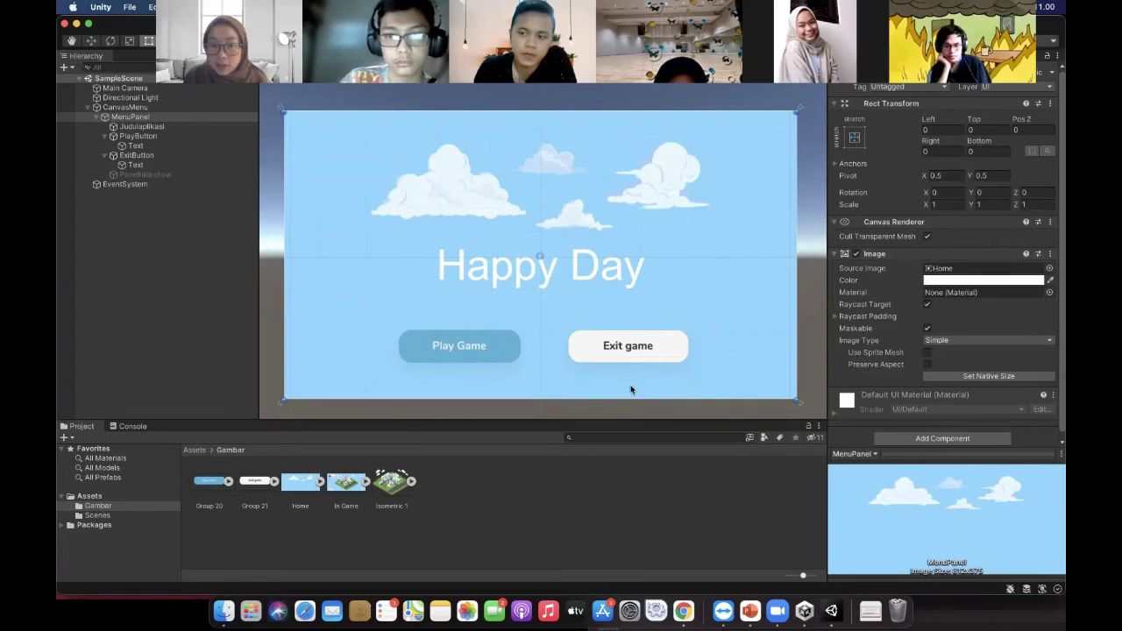
left_click(580, 348)
scroll(949, 329, "down", 5)
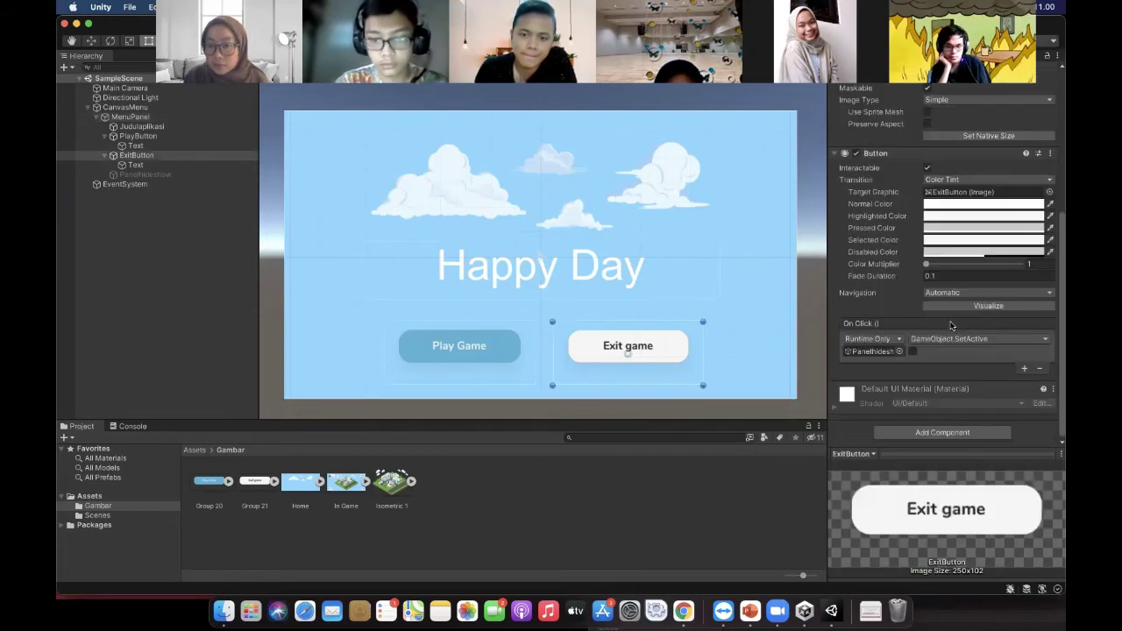
left_click(947, 339)
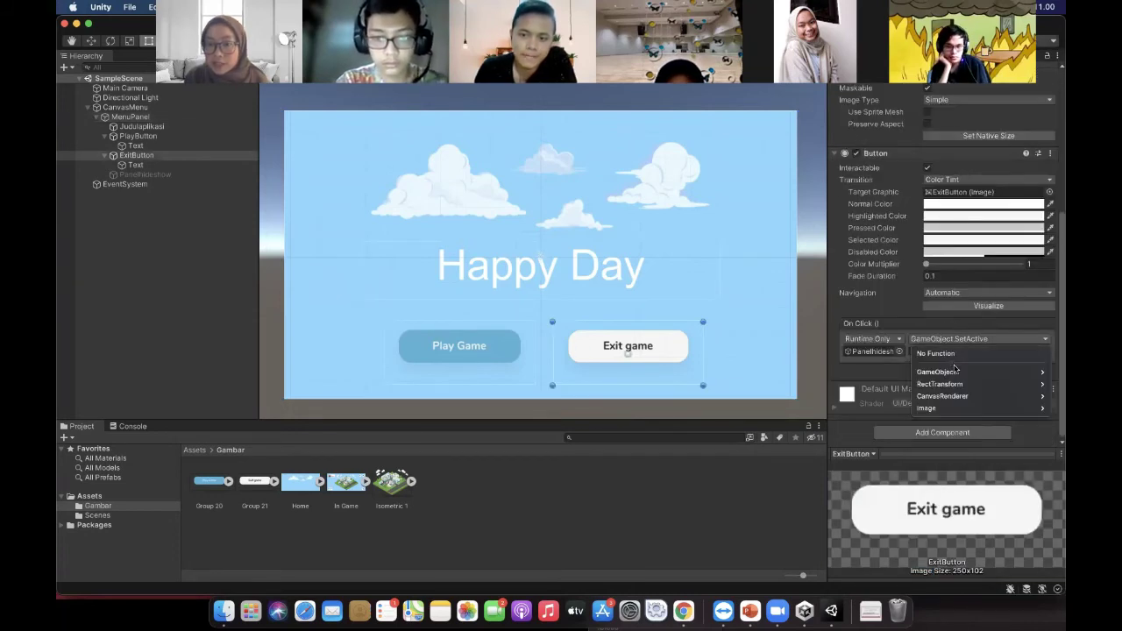
mouse_move(956, 370)
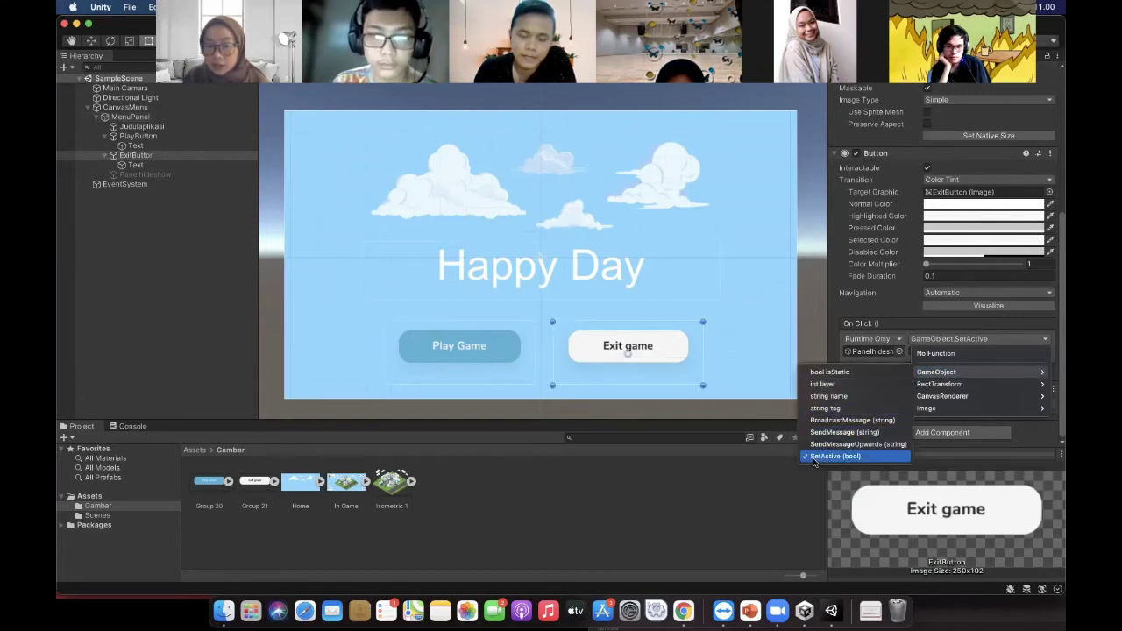
left_click(724, 506)
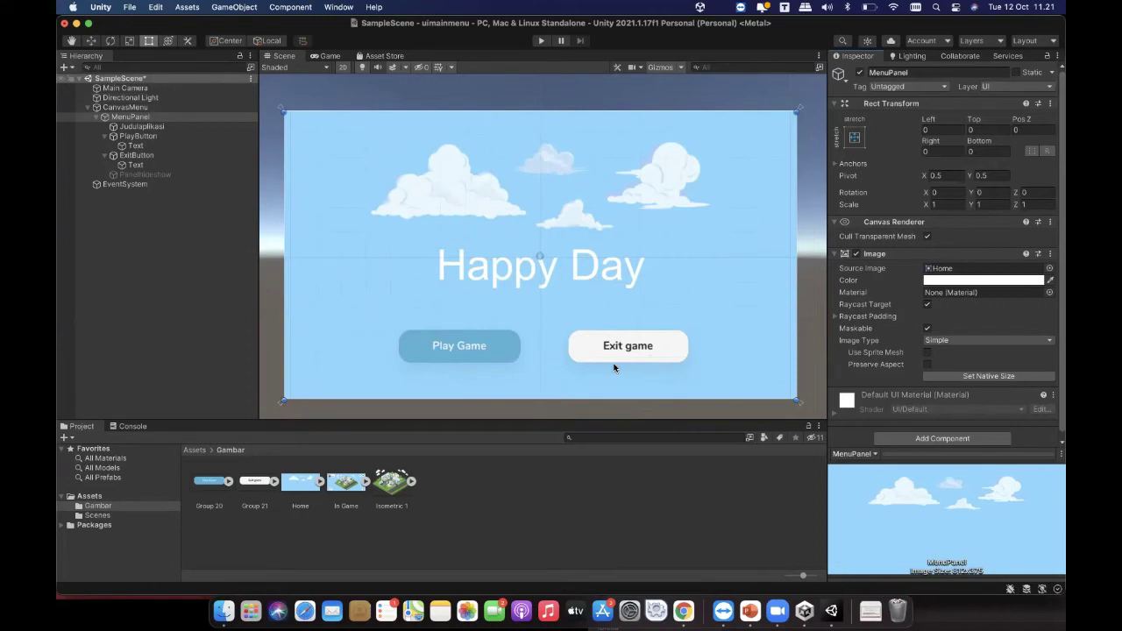
left_click(476, 348)
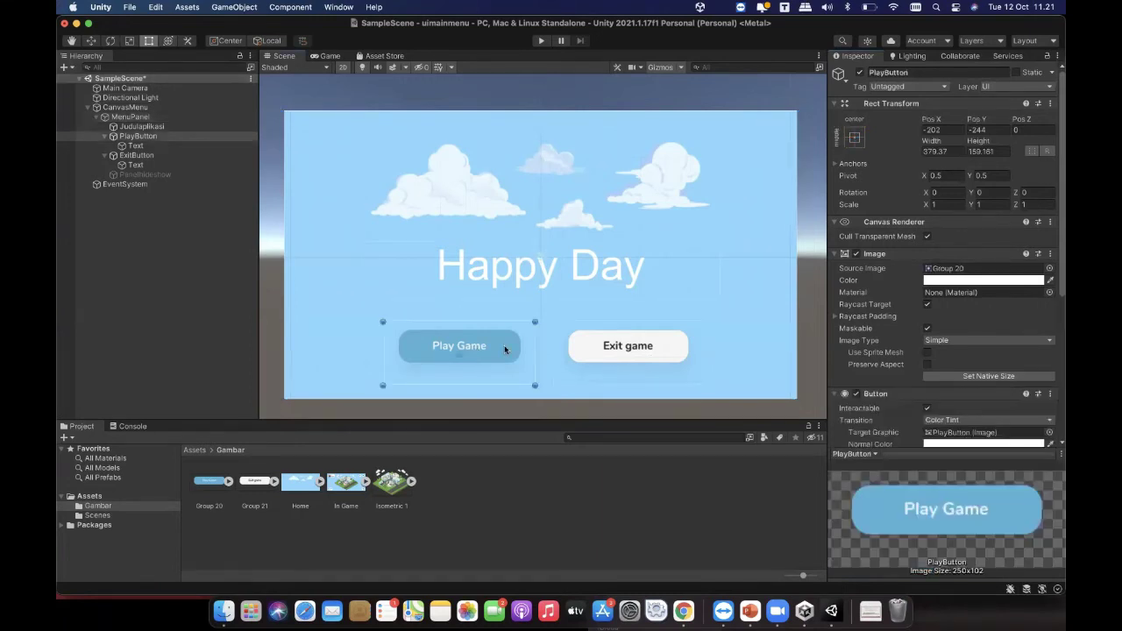
left_click(621, 345)
left_click(521, 347)
left_click(140, 175)
right_click(130, 178)
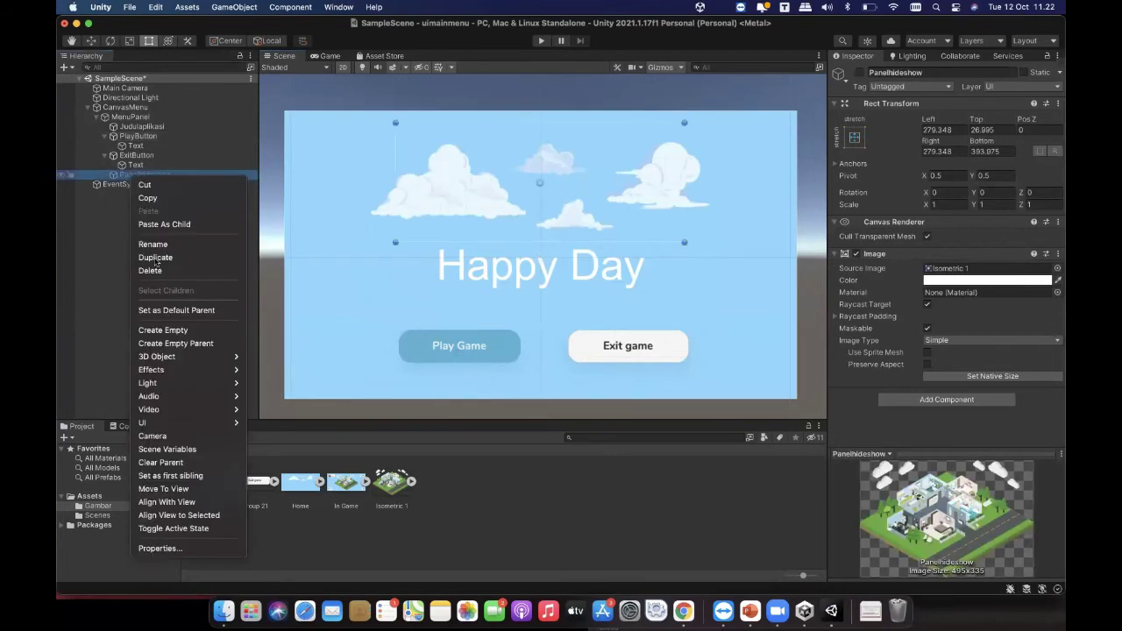
left_click(100, 282)
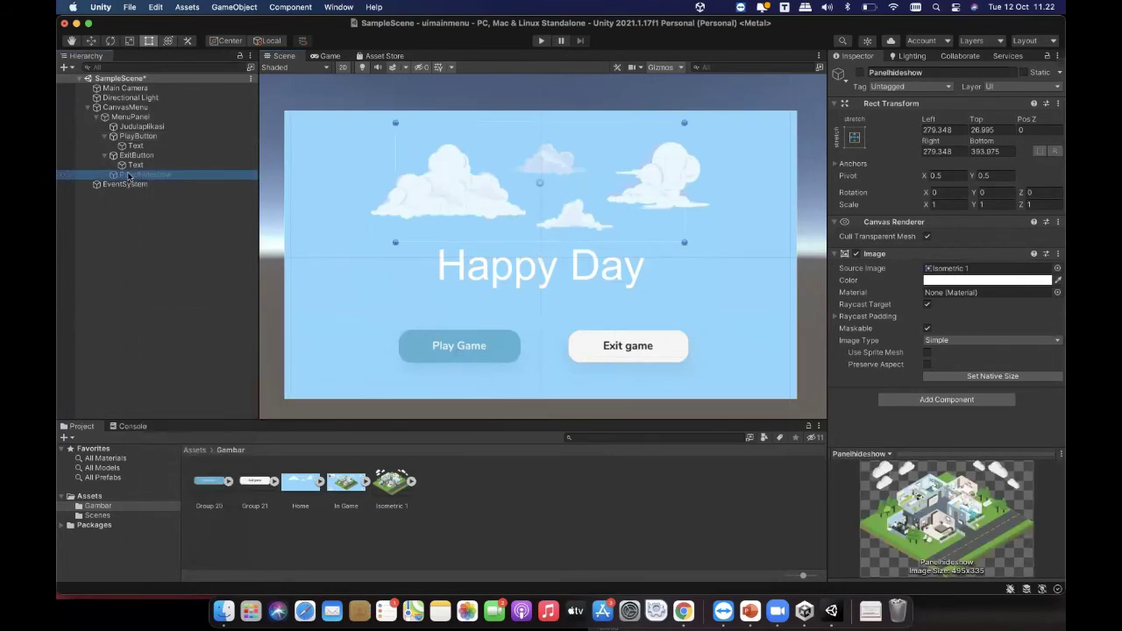
Step: Collapse MenuPanel in the hierarchy and add a new UI Panel as a child of CanvasMenu
left_click(121, 118)
left_click(97, 117)
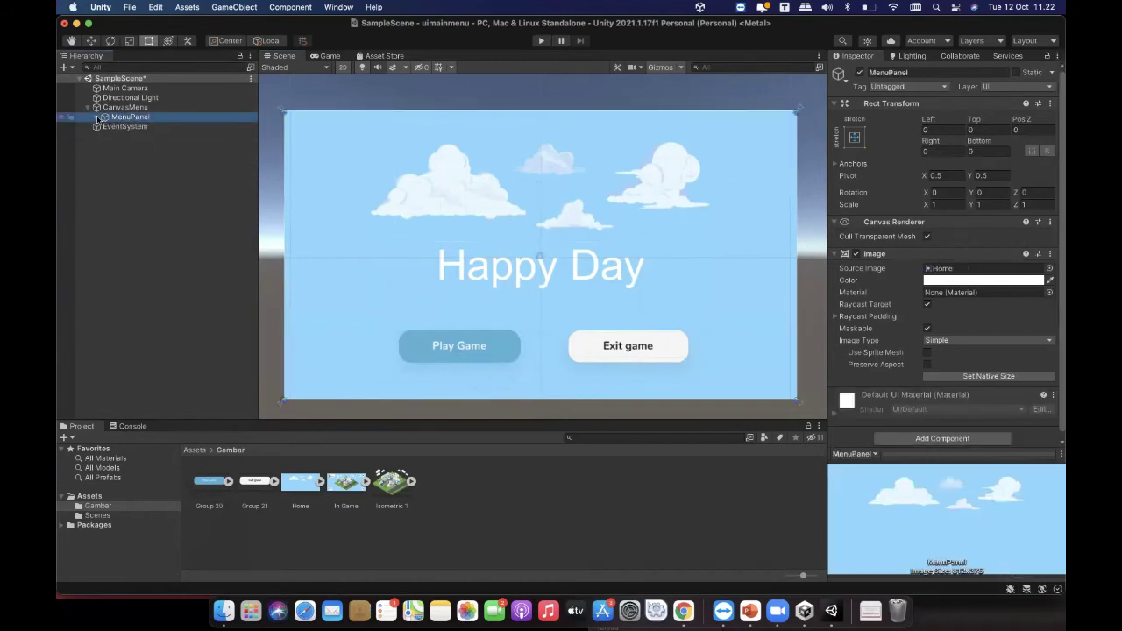
left_click(119, 108)
right_click(121, 109)
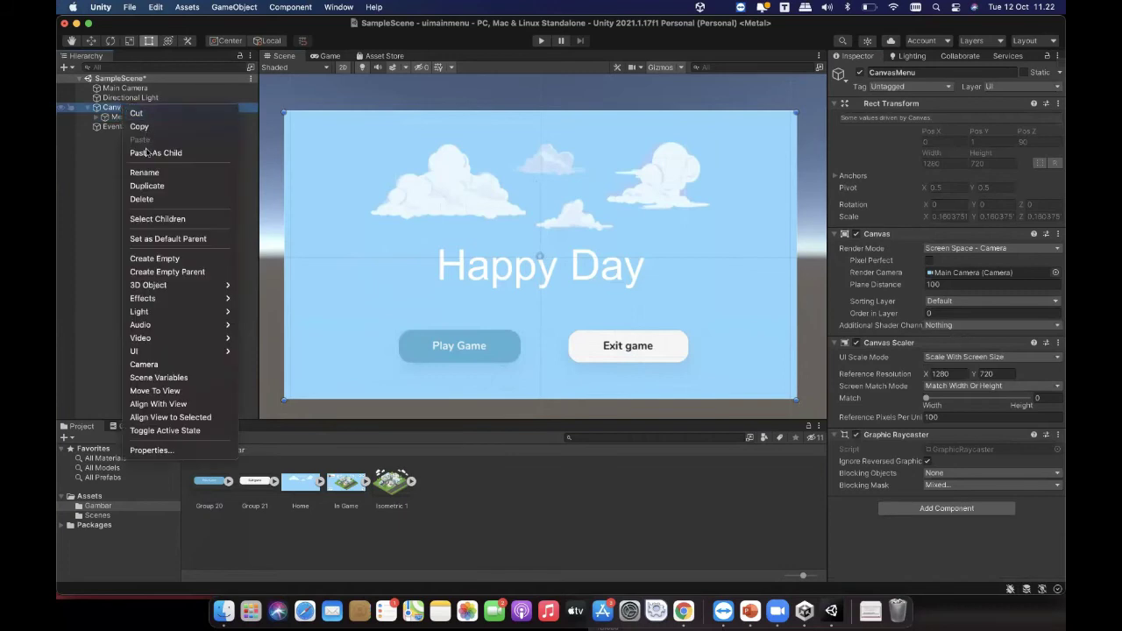
mouse_move(161, 298)
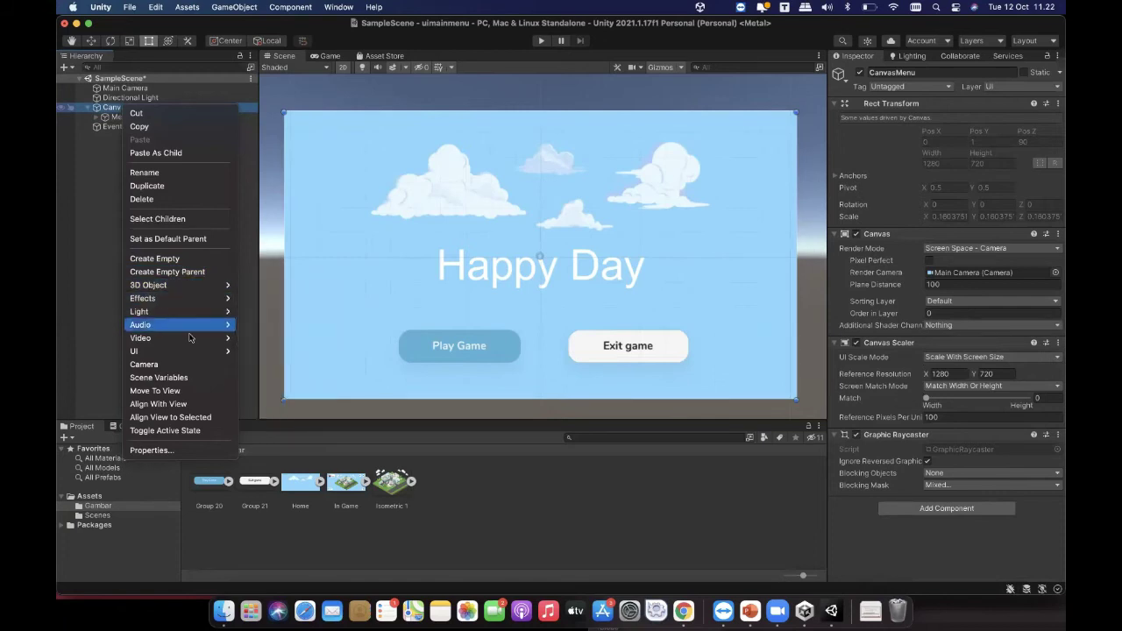
mouse_move(184, 352)
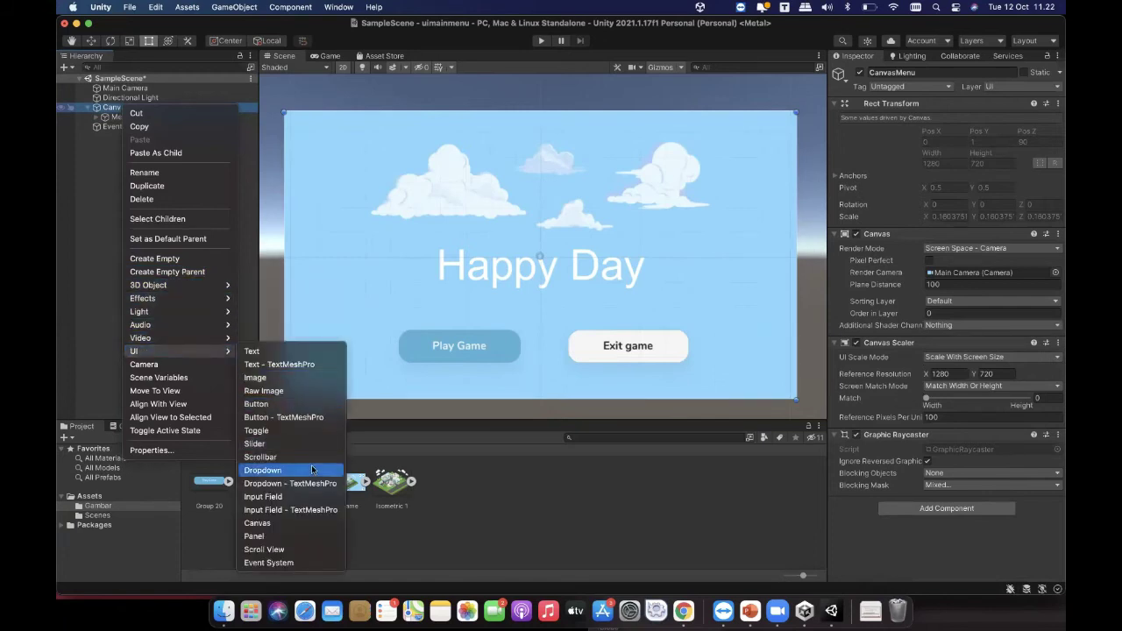
left_click(299, 535)
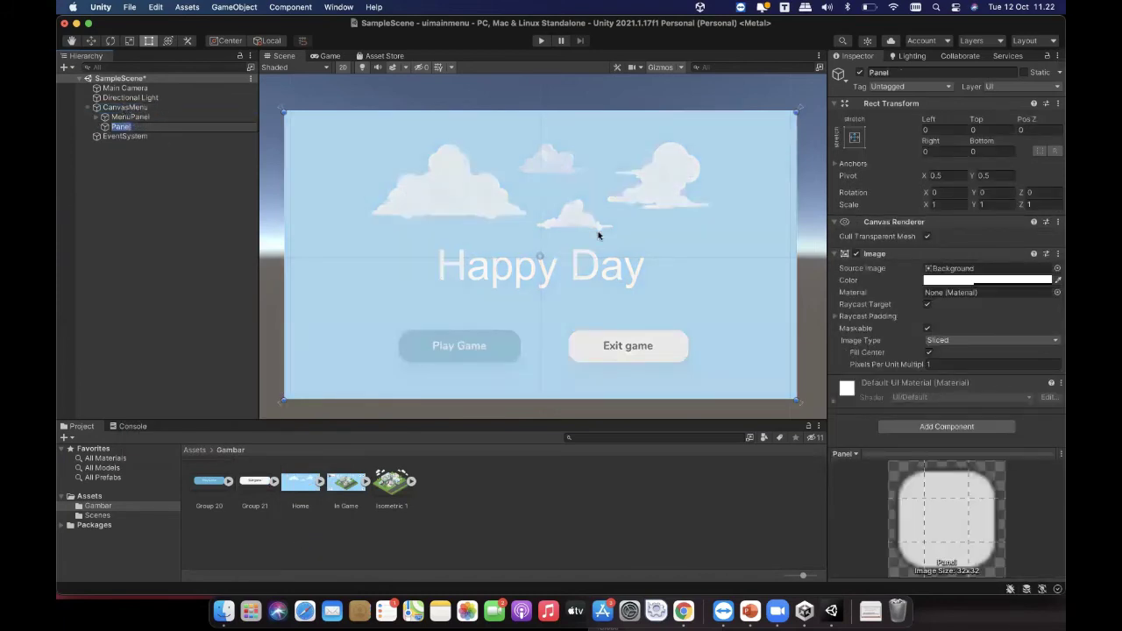
Step: Rename the new panel HomePanel
left_click(897, 73)
double_click(898, 73)
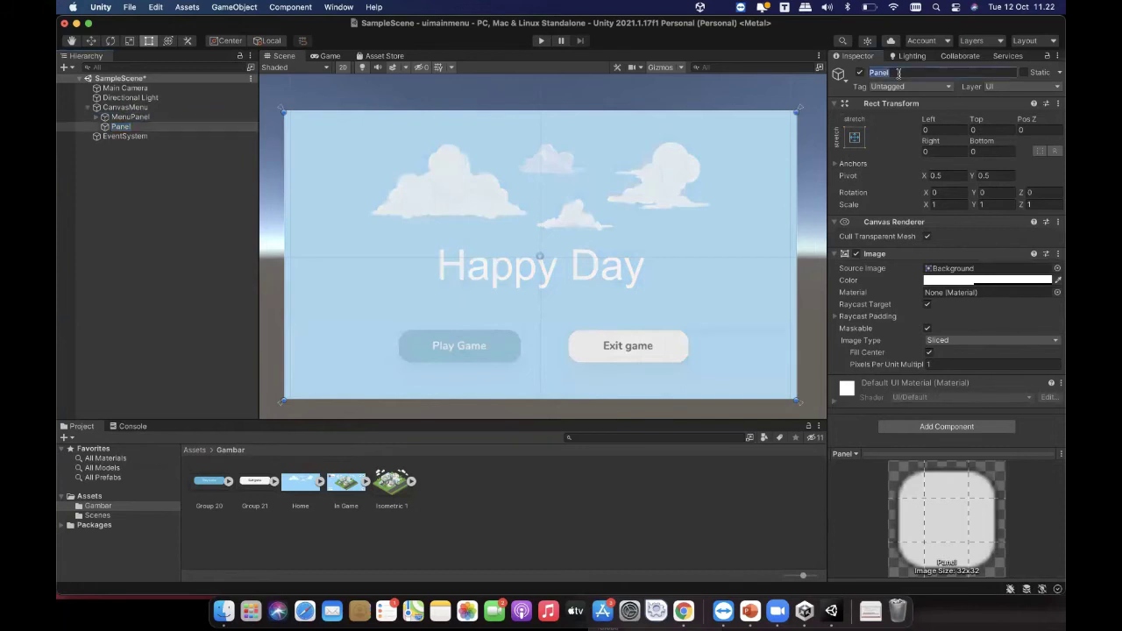
left_click(897, 73)
type("Home")
left_click(672, 470)
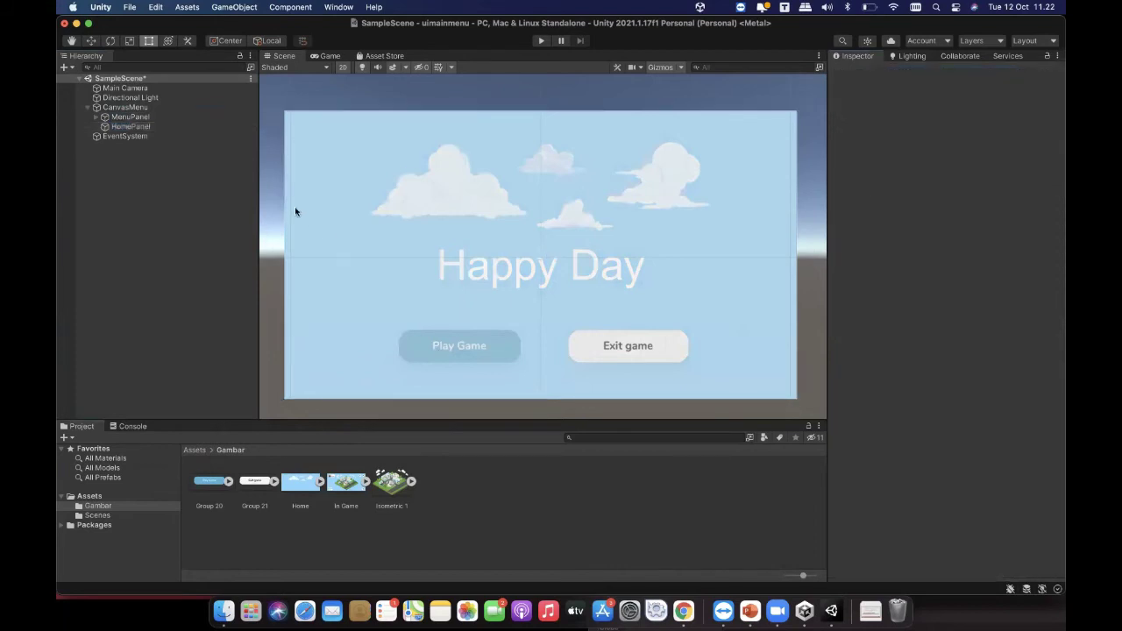
Step: Deactivate the MenuPanel object under CanvasMenu to hide the main menu in the scene
left_click(174, 127)
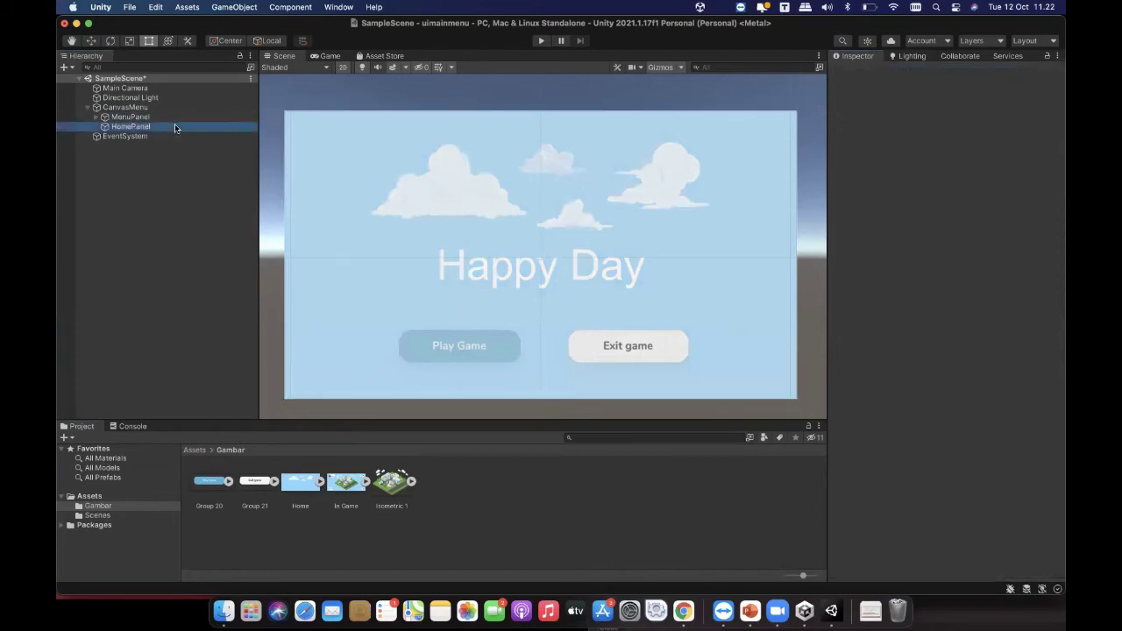
left_click(171, 116)
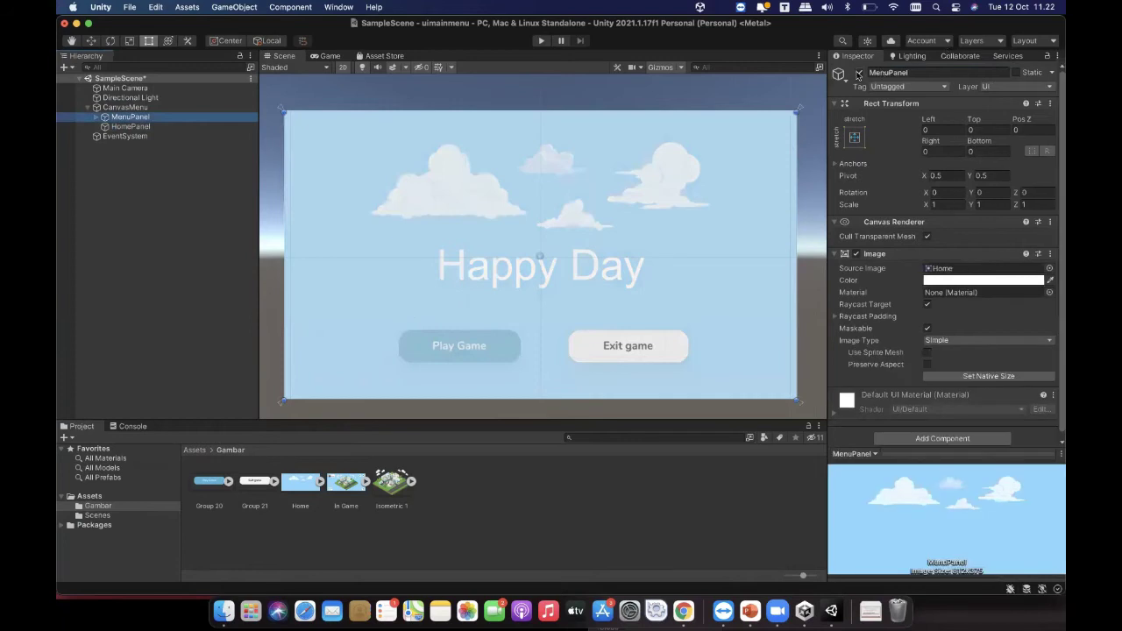
left_click(859, 73)
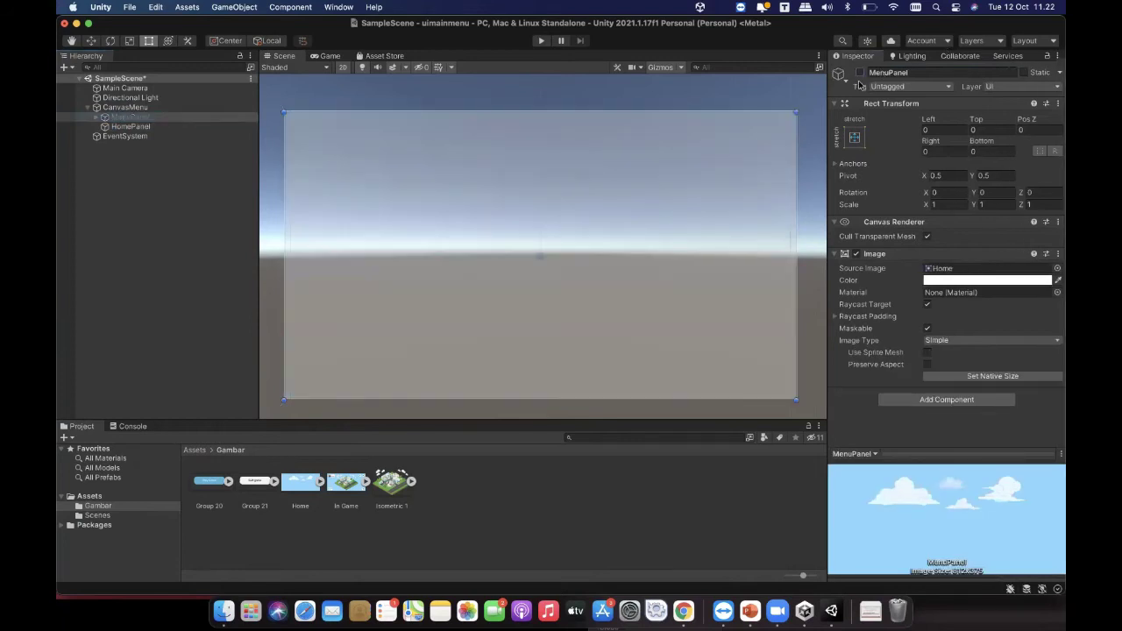
Step: Assign the In Game sprite from the Gambar folder as the source image of HomePanel
left_click(194, 127)
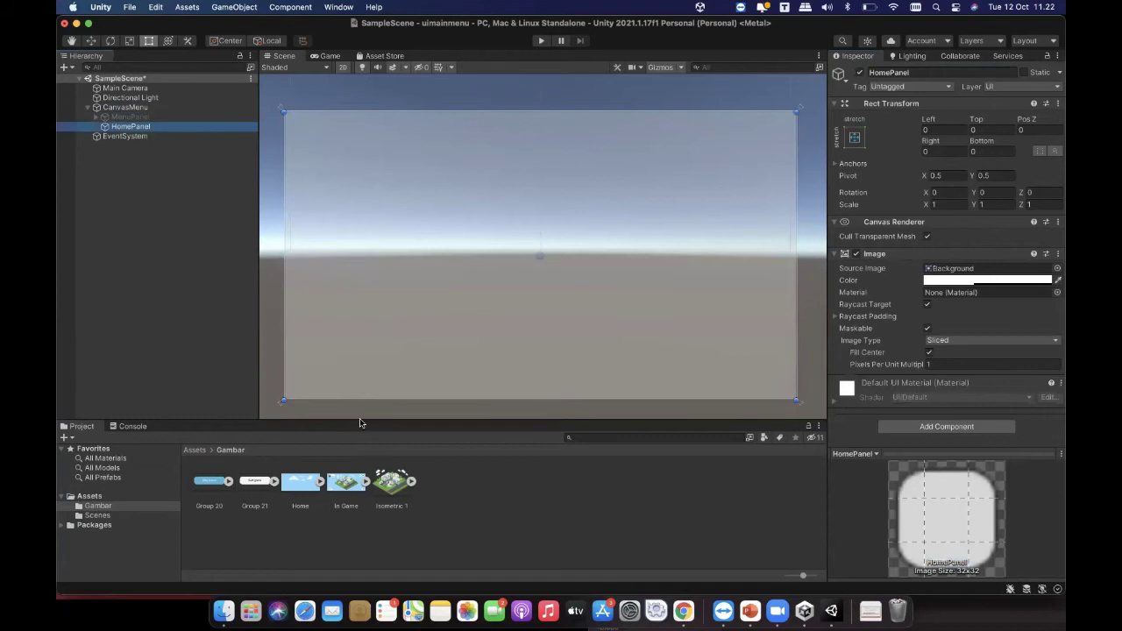
left_click(344, 484)
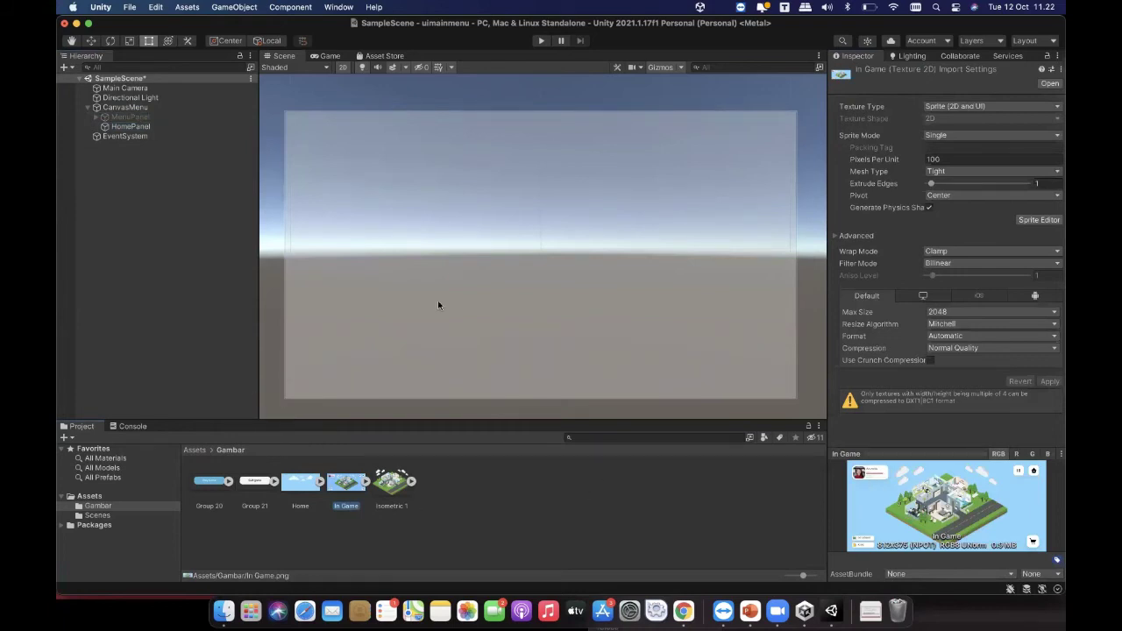
left_click(127, 127)
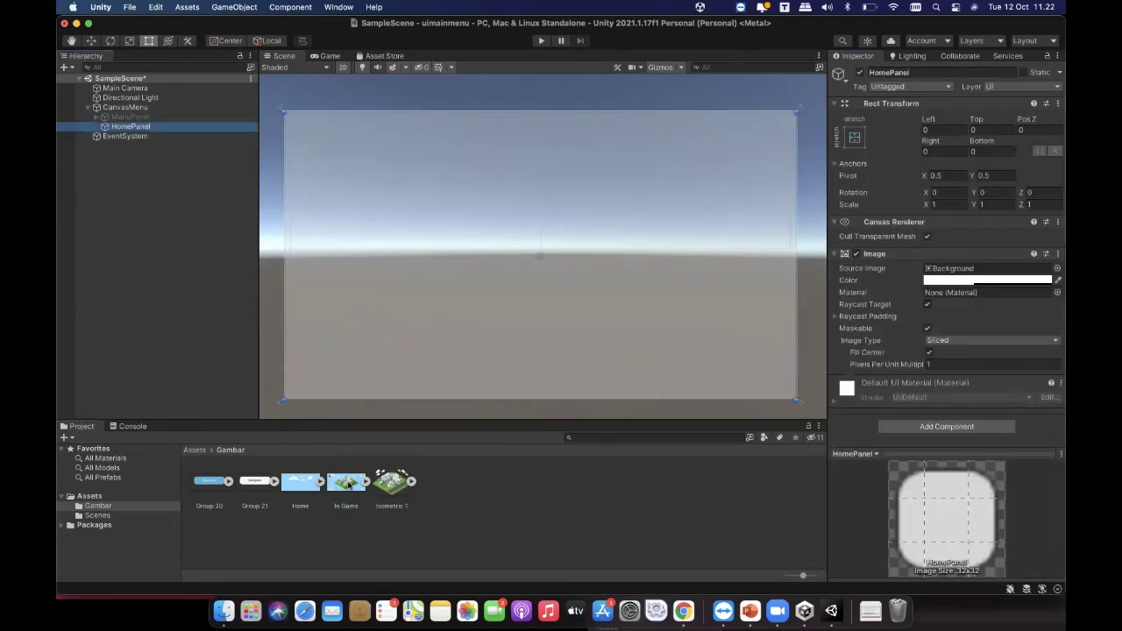
left_click_drag(365, 479, 958, 272)
Step: Set the alpha of HomePanel's image color to 255 to make the background fully opaque
left_click(990, 279)
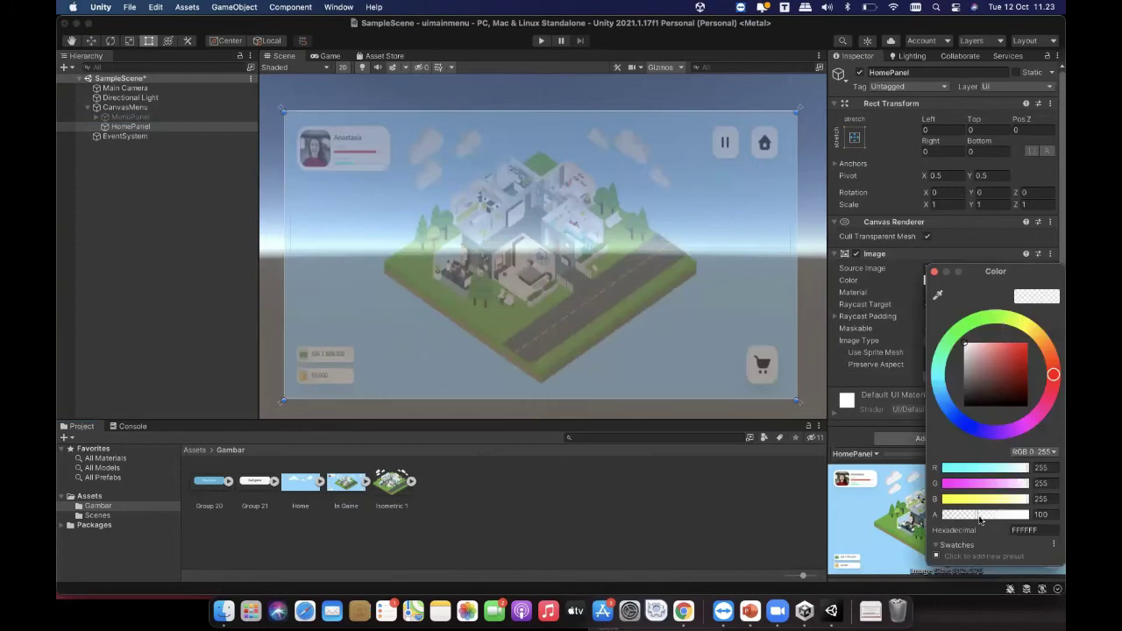
left_click_drag(983, 517, 1036, 514)
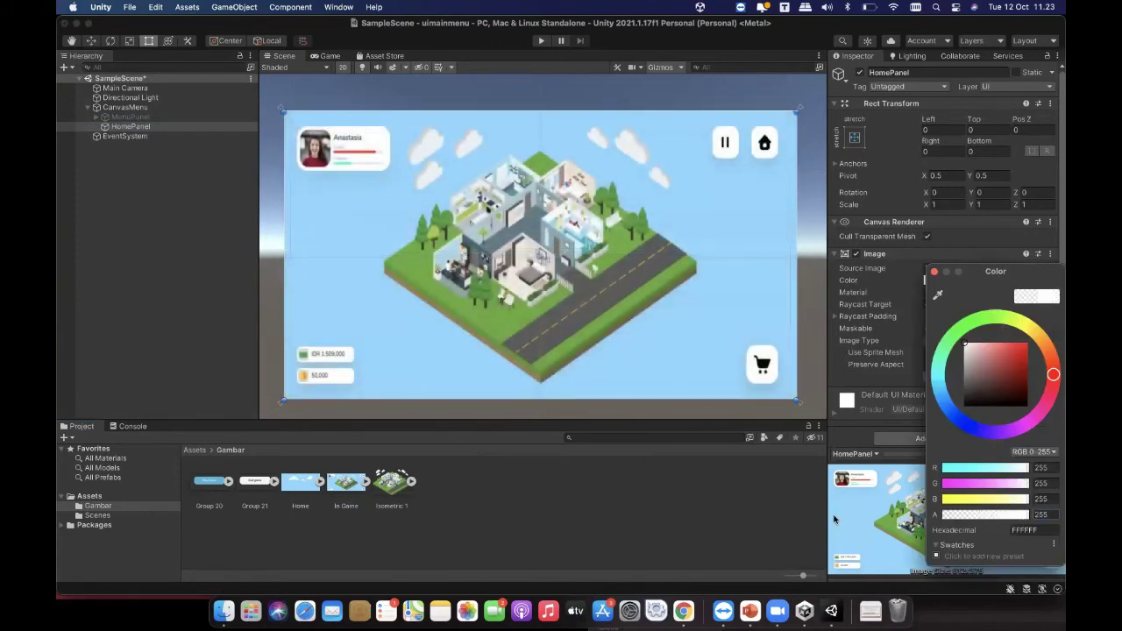
left_click(653, 511)
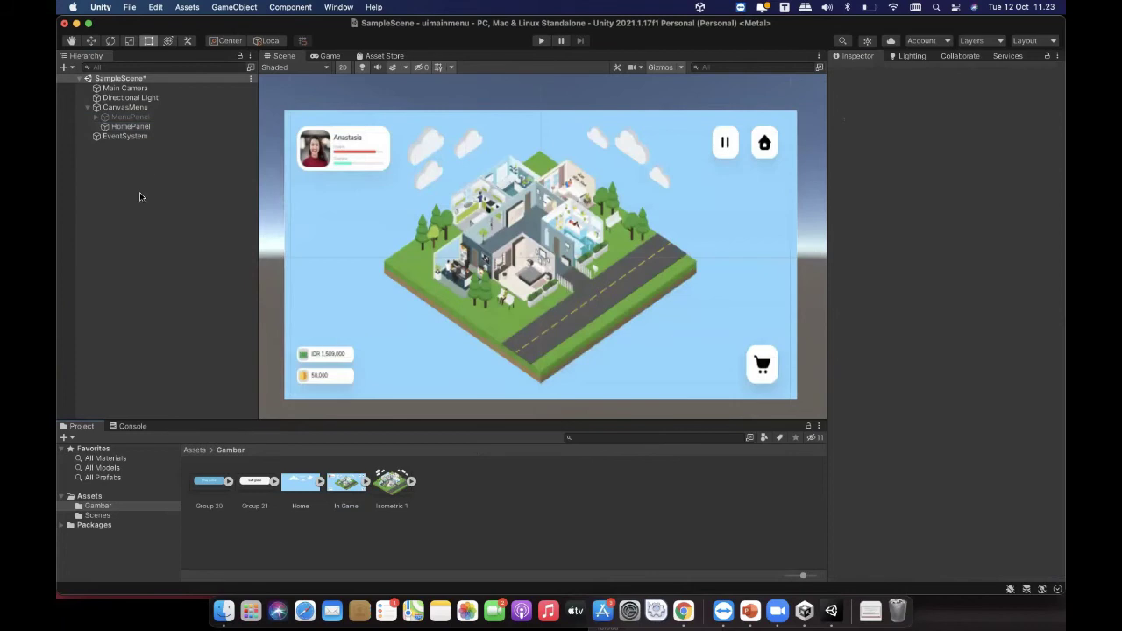
Step: Deactivate HomePanel and reactivate MenuPanel so that only the main menu is shown in the scene
left_click(137, 117)
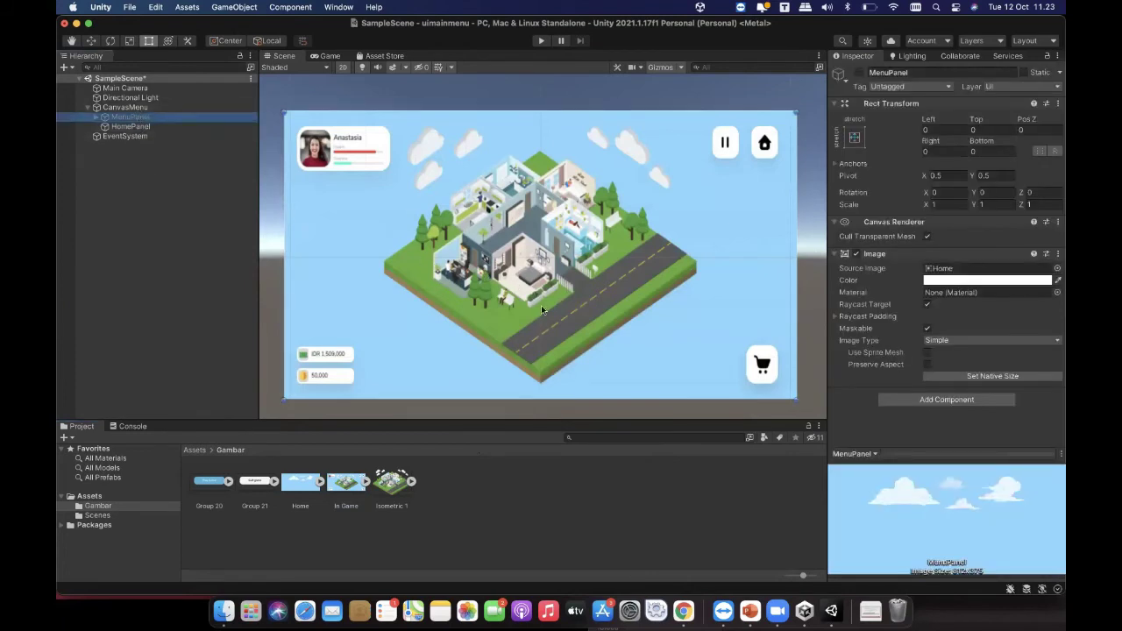
left_click(168, 127)
left_click(860, 72)
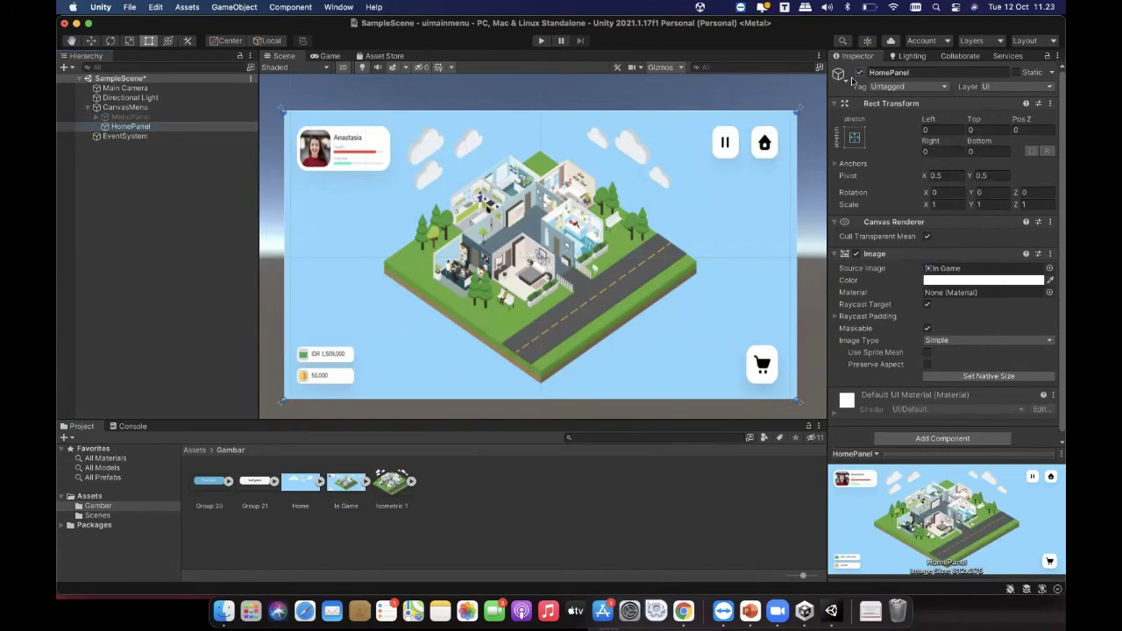
left_click(167, 118)
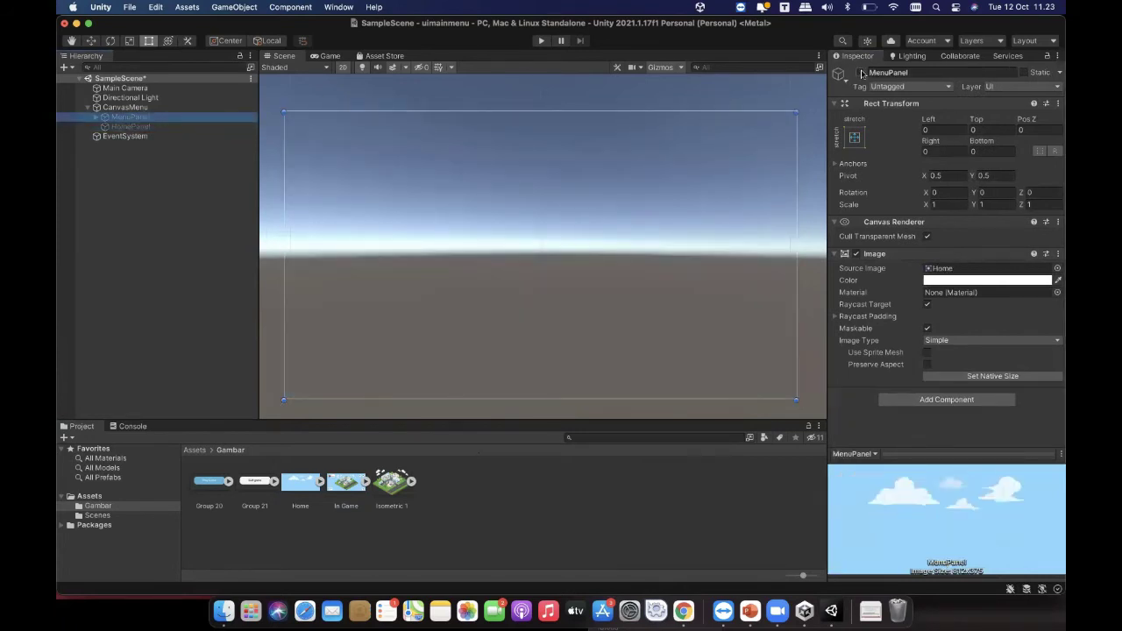
left_click(860, 72)
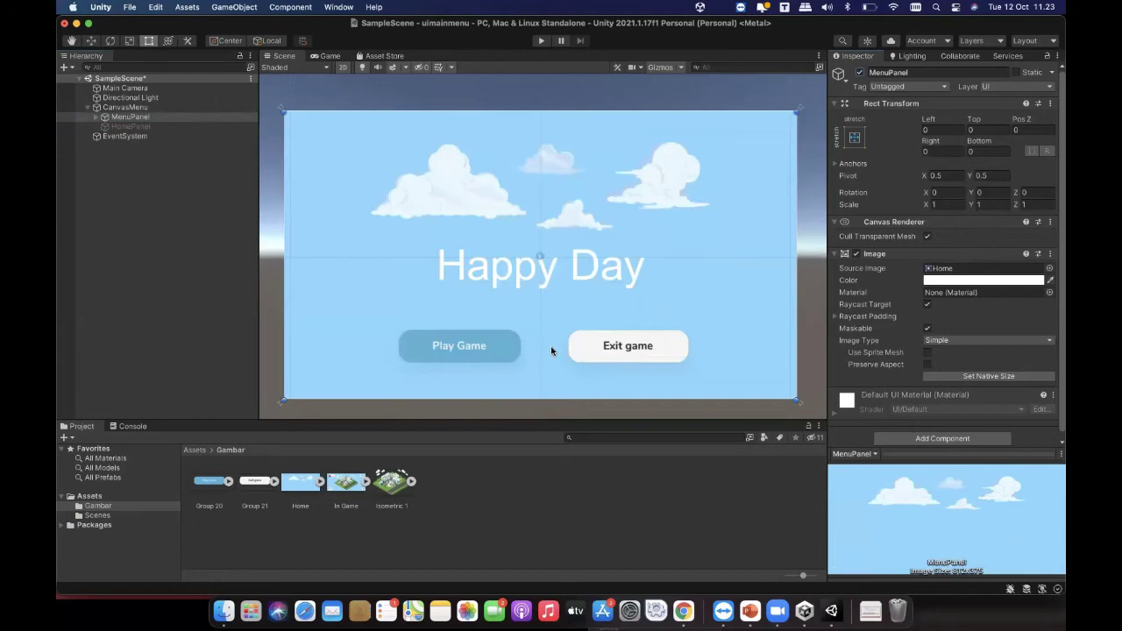
Step: Examine the Button components and On Click event lists of PlayButton and ExitButton
left_click(471, 353)
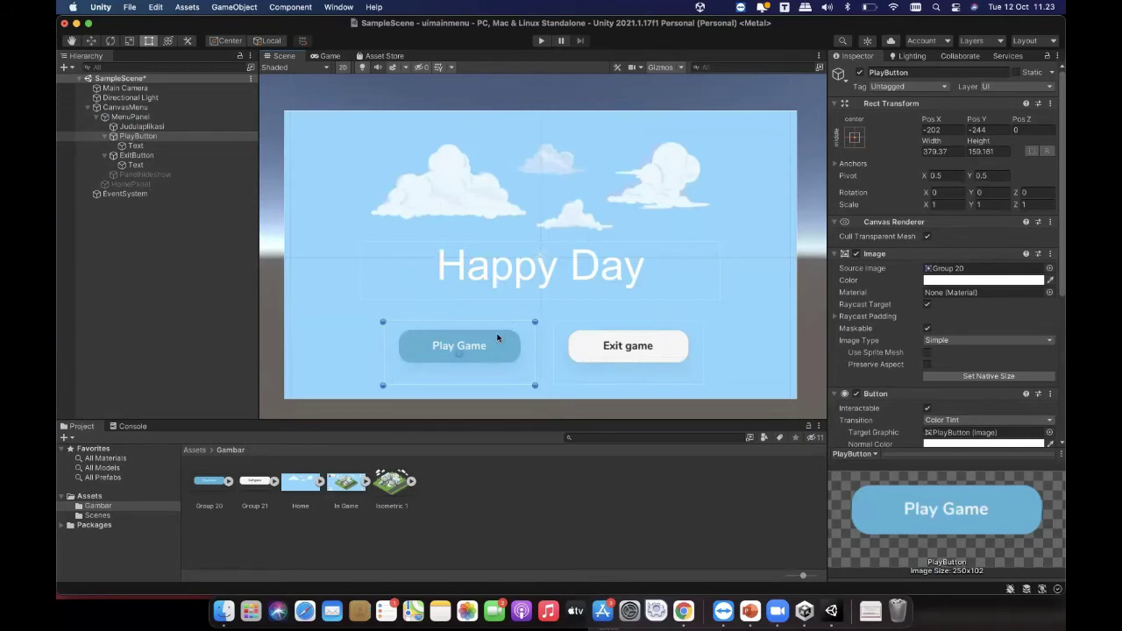
left_click(500, 337)
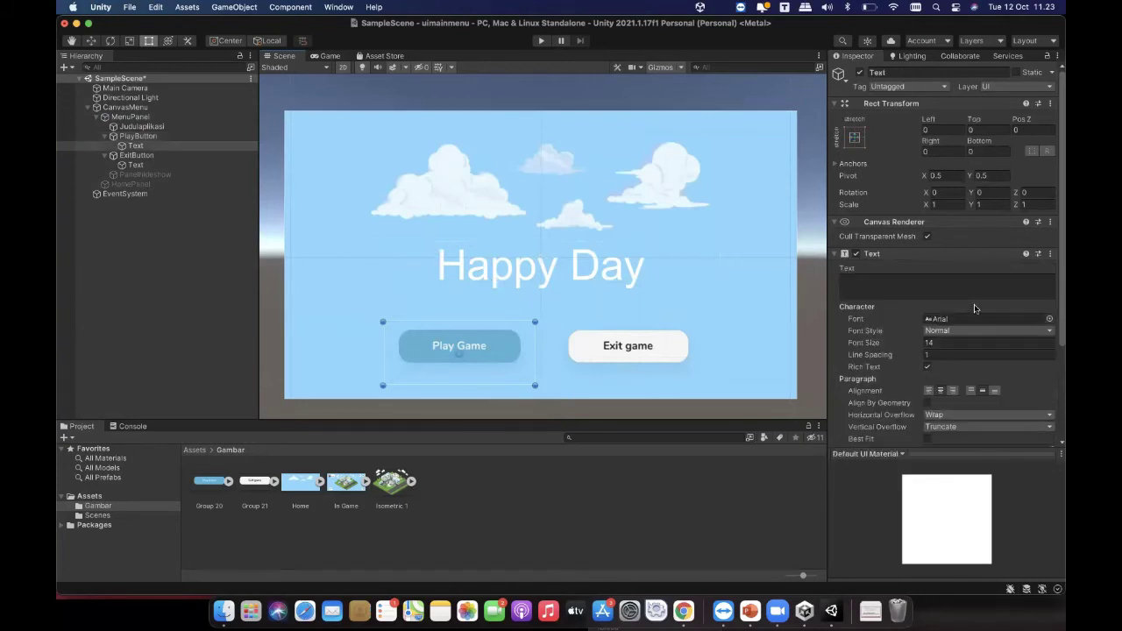
left_click(501, 344)
scroll(973, 338, "down", 1)
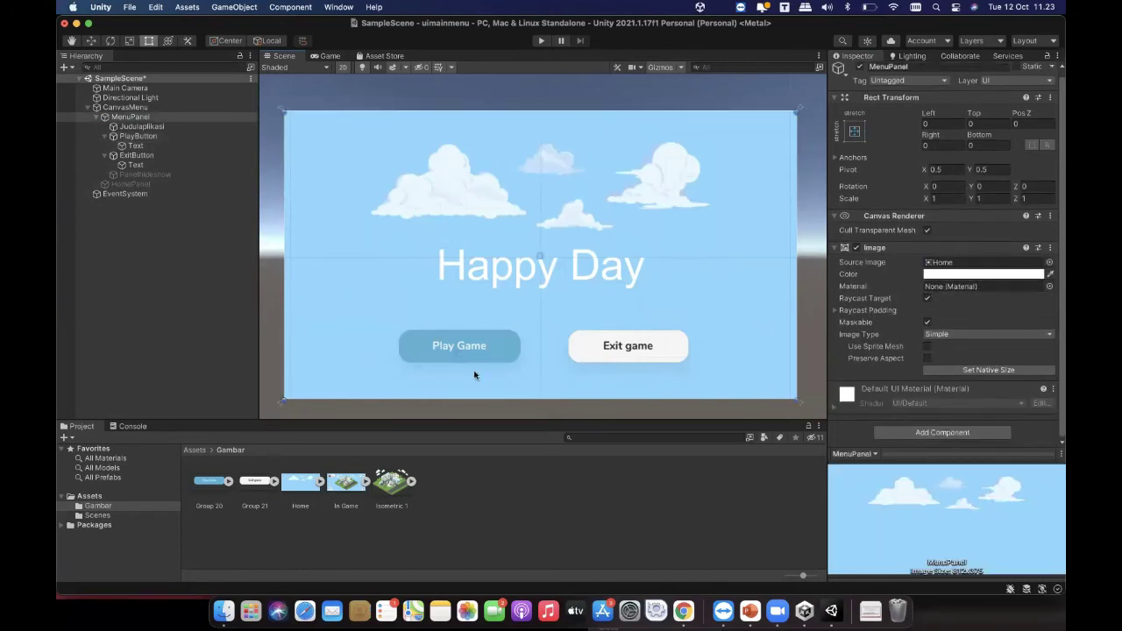
left_click(431, 342)
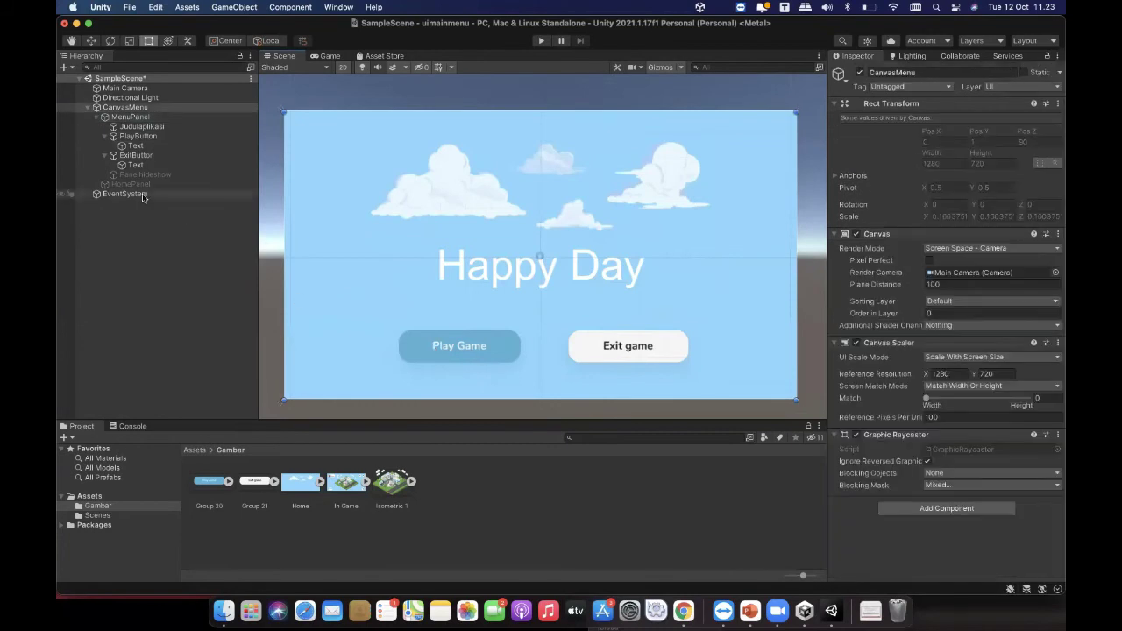
left_click(138, 136)
scroll(1012, 330, "down", 5)
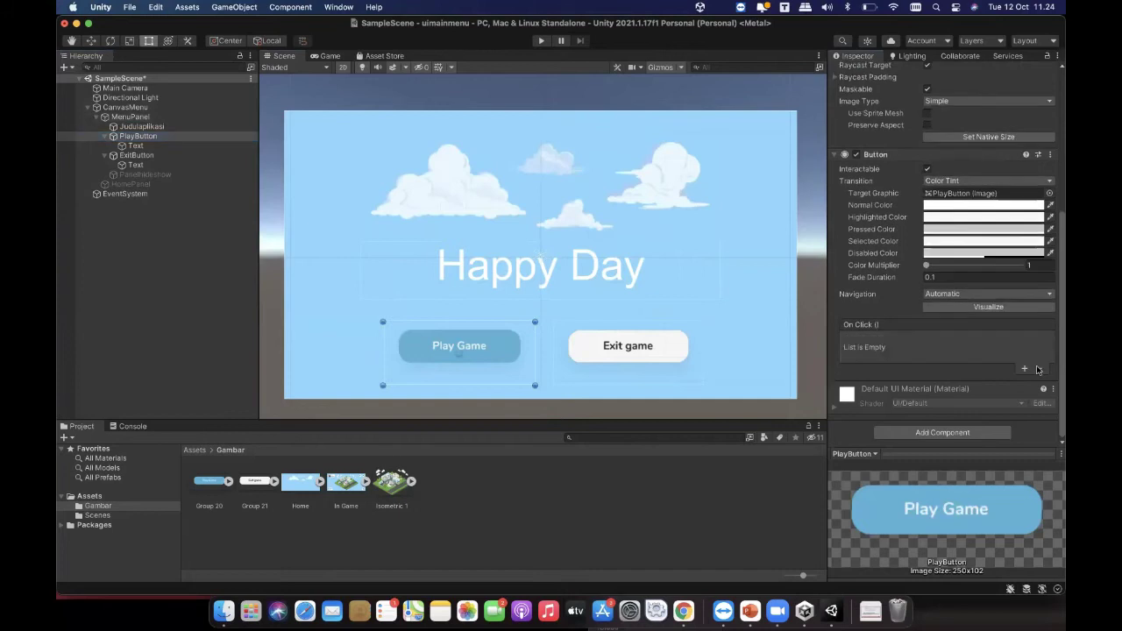
left_click(658, 342)
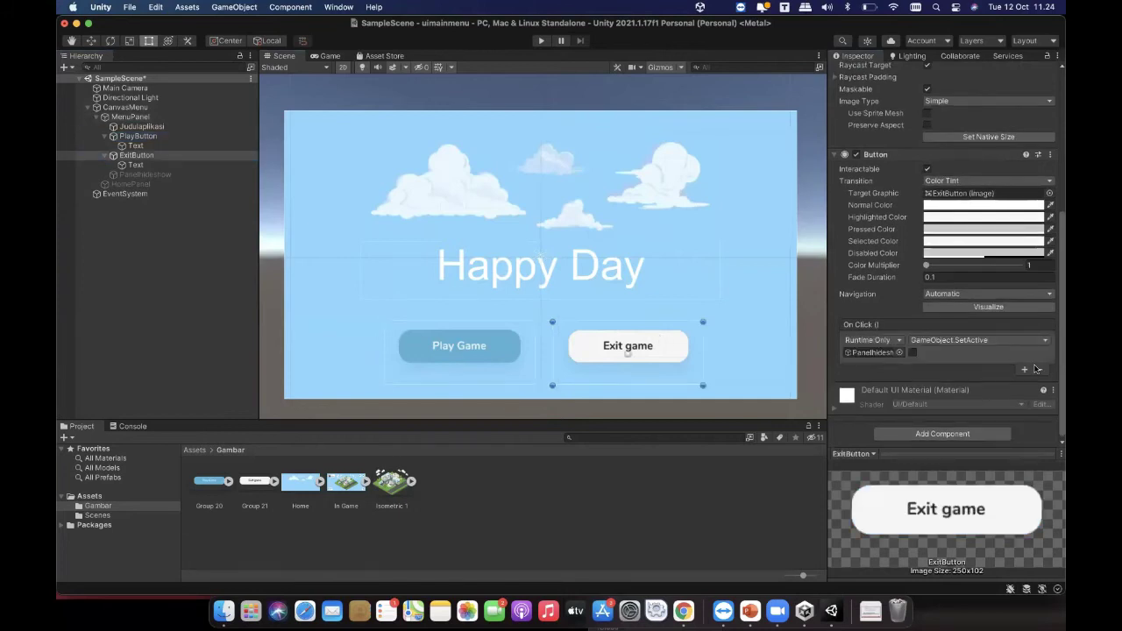
left_click(182, 285)
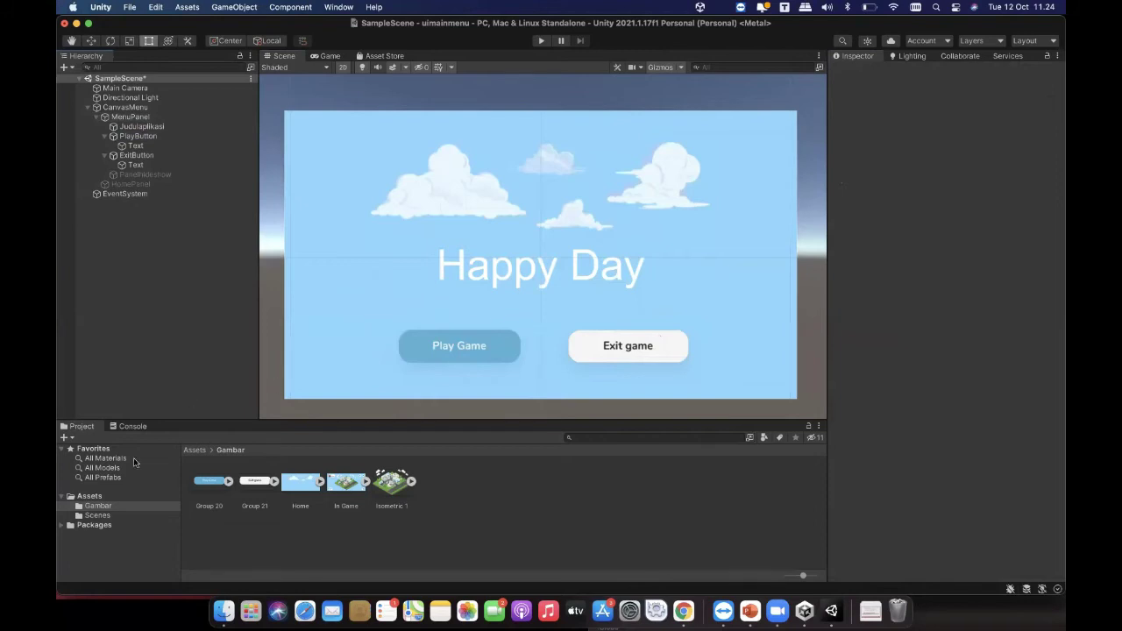
Step: Create a new folder named Script in the project's Assets folder
left_click(115, 496)
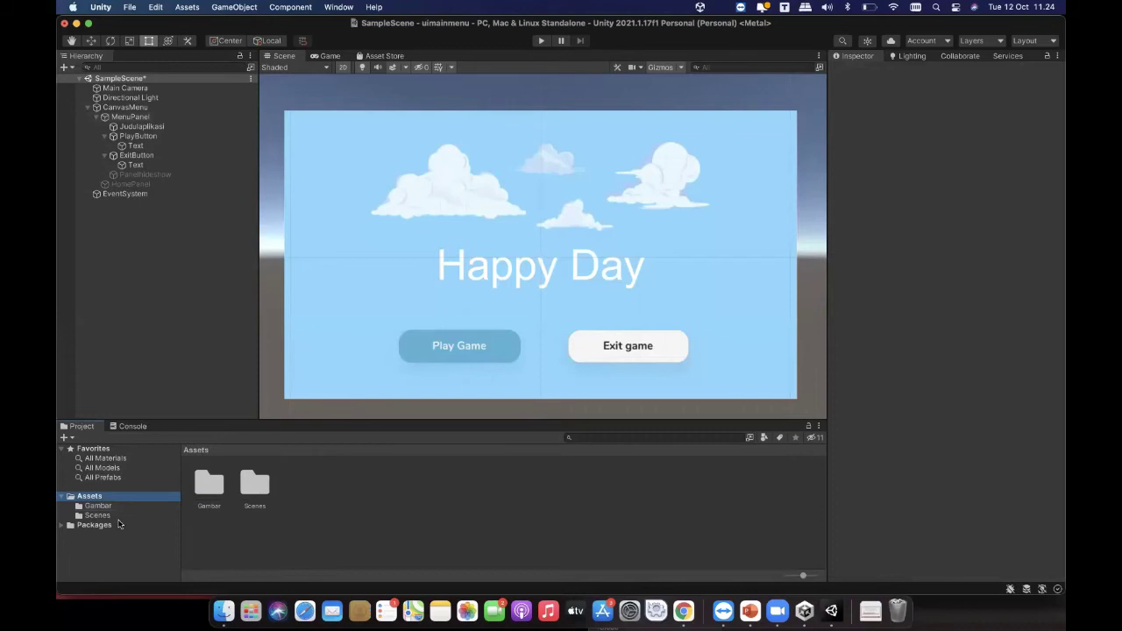
right_click(368, 471)
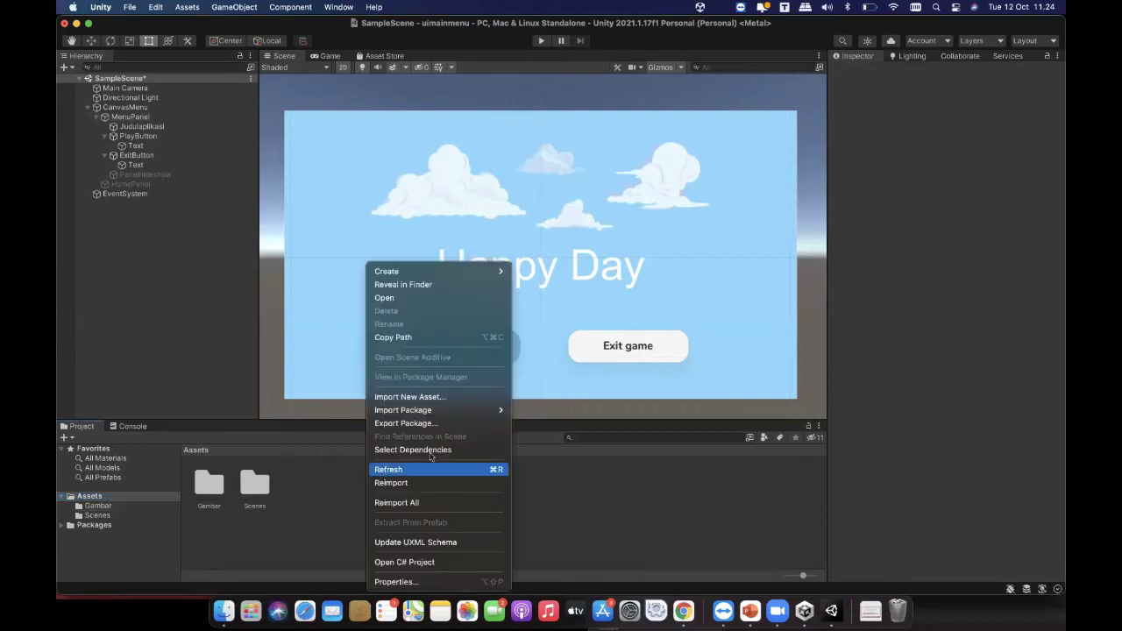
left_click(348, 506)
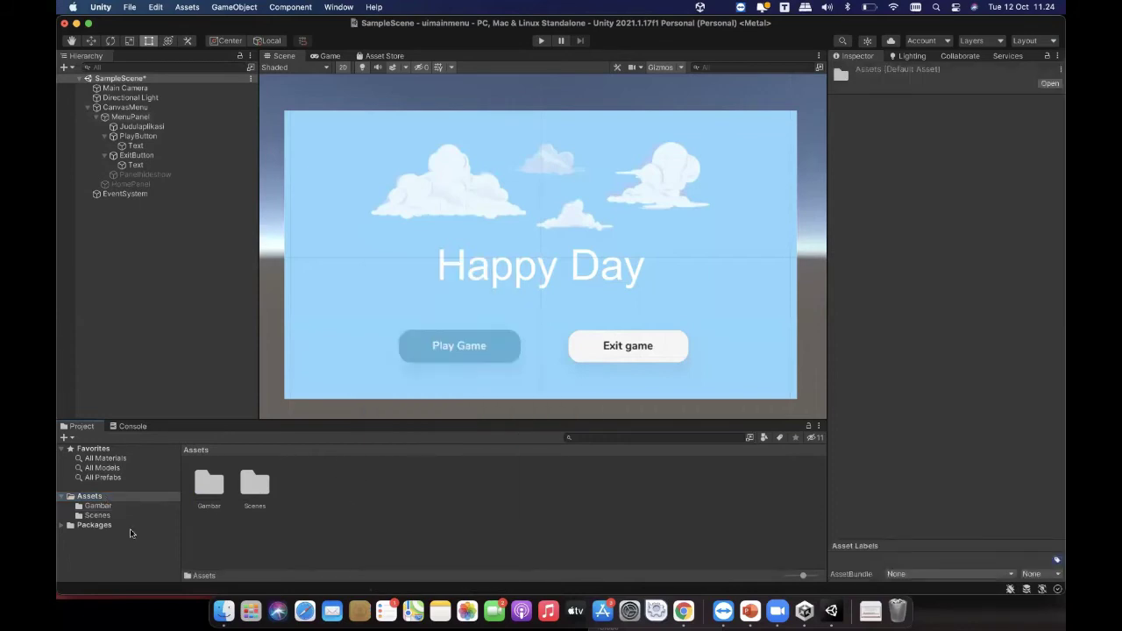
left_click(79, 497)
right_click(358, 498)
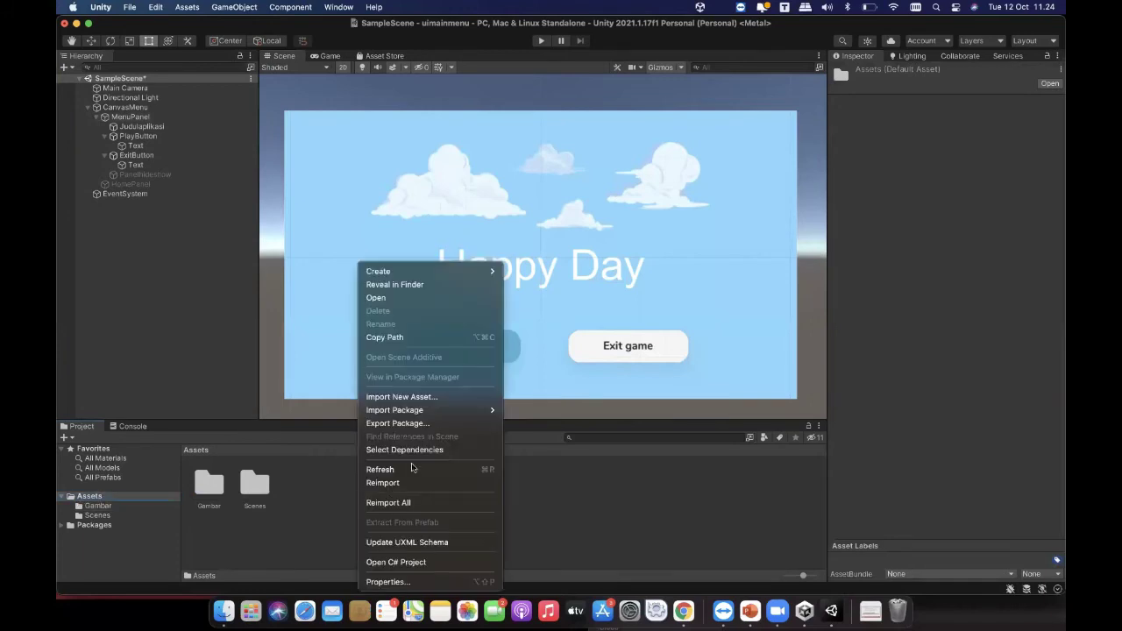
mouse_move(440, 270)
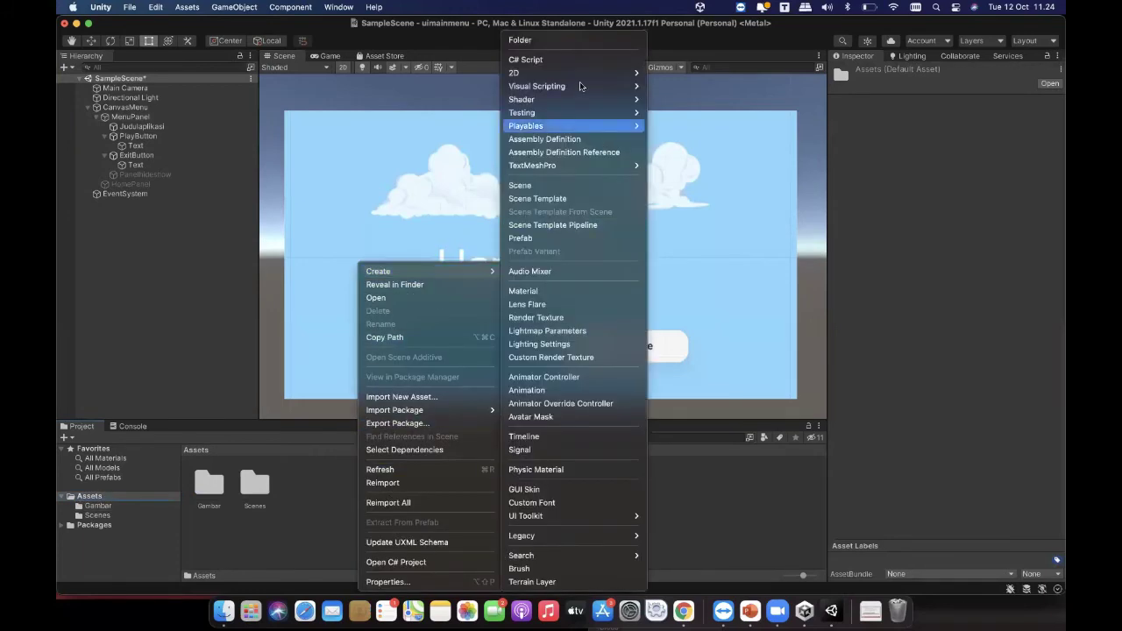
left_click(566, 41)
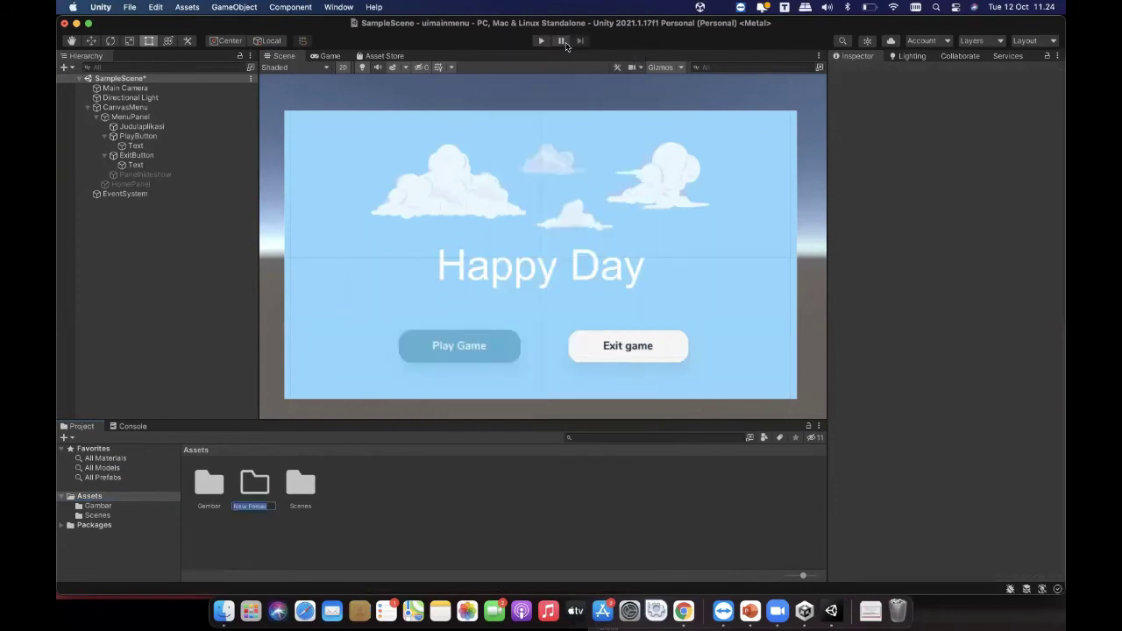
type("Script")
key("Return")
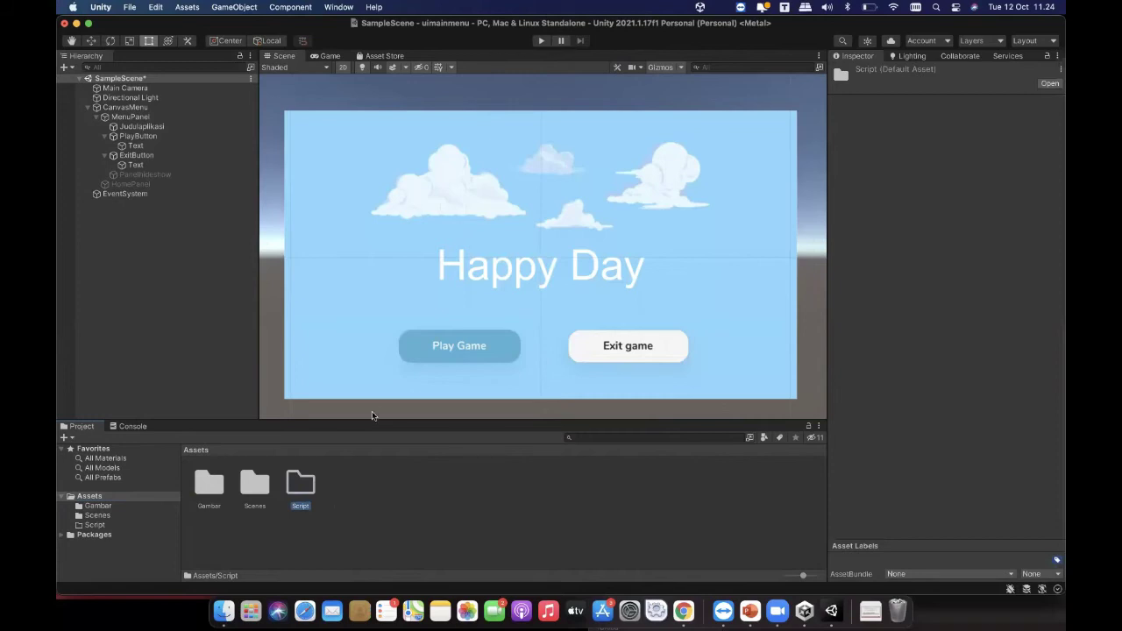
Step: Create a C# script named MenuScript inside the Script folder
double_click(295, 484)
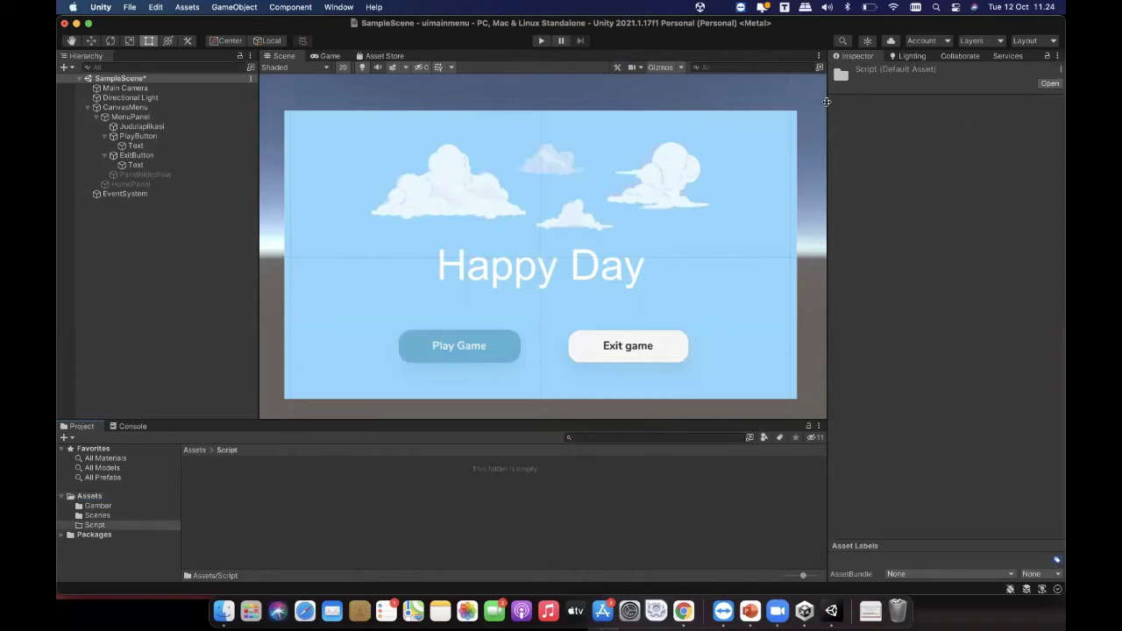
right_click(395, 517)
left_click(372, 517)
right_click(351, 491)
mouse_move(470, 268)
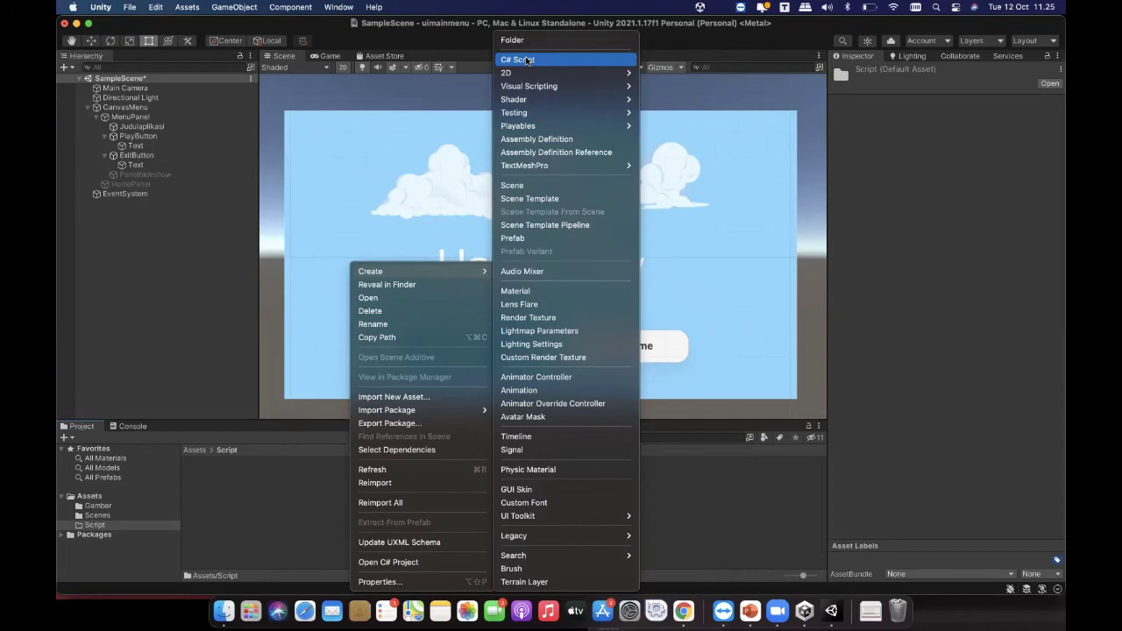
left_click(526, 60)
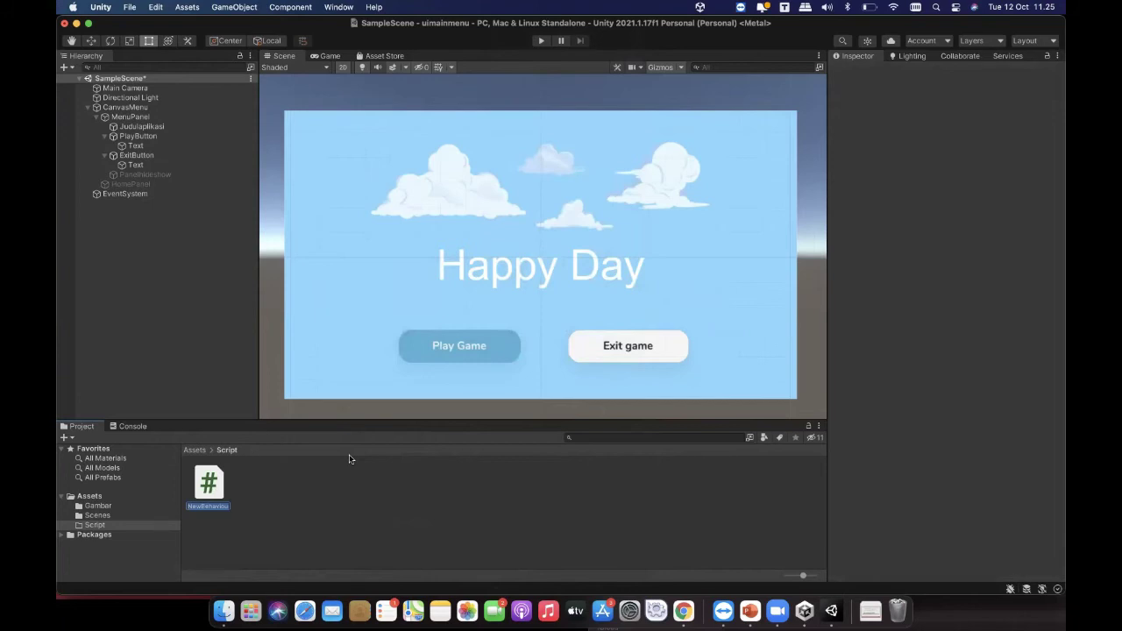
type("m")
key("Return")
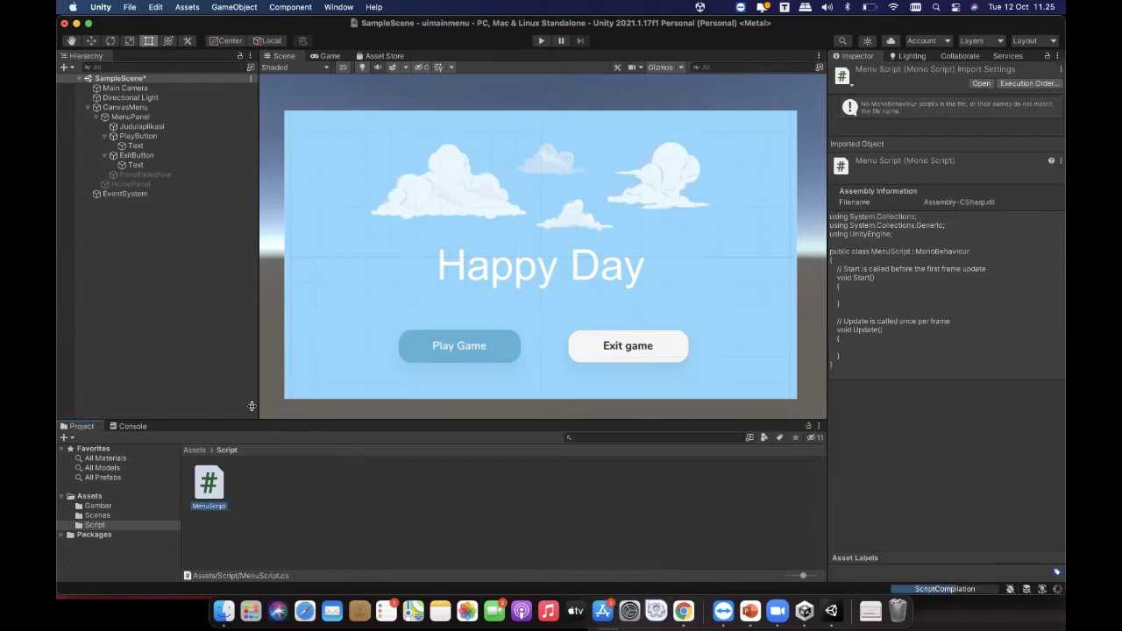
Step: Open MenuScript in Visual Studio Code, reposition the editor window and close the release notes
double_click(204, 483)
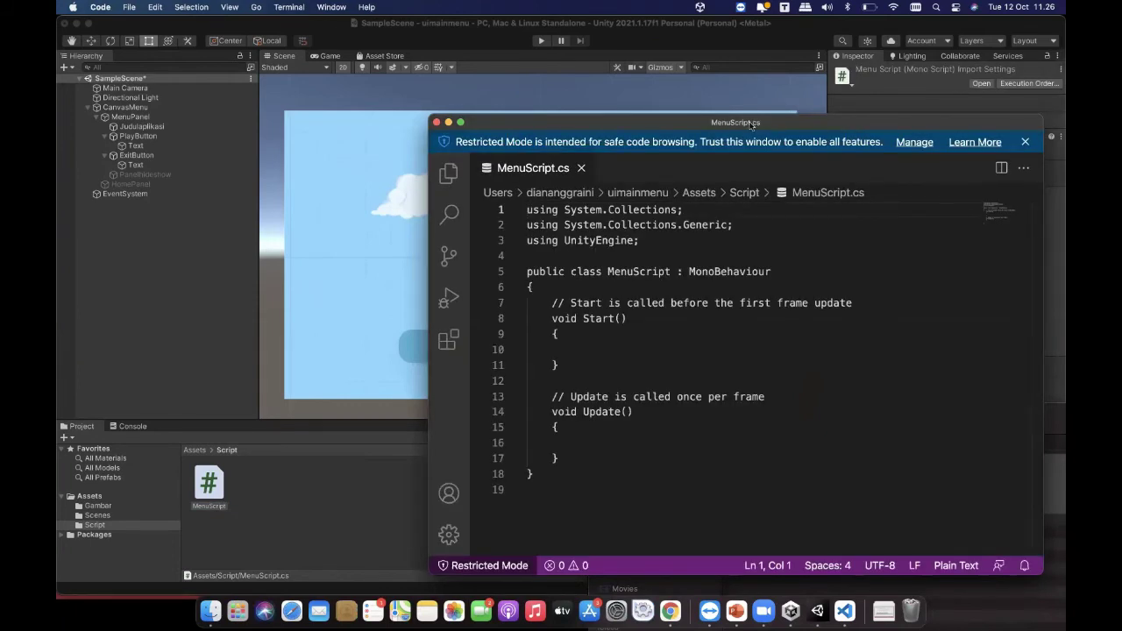
left_click_drag(740, 120, 508, 77)
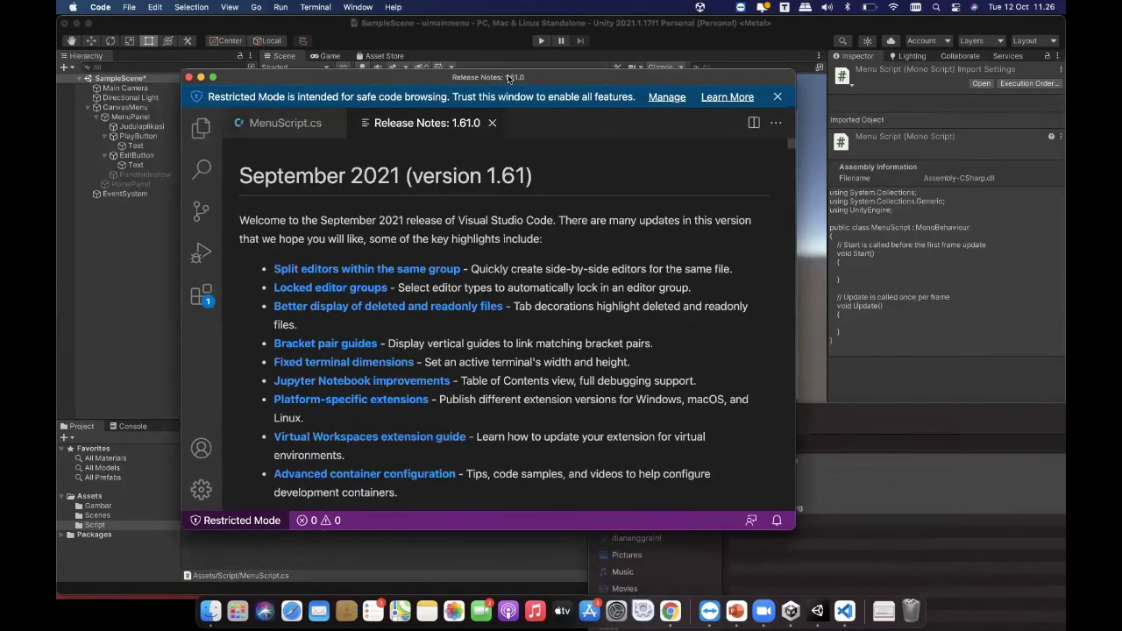
left_click(492, 123)
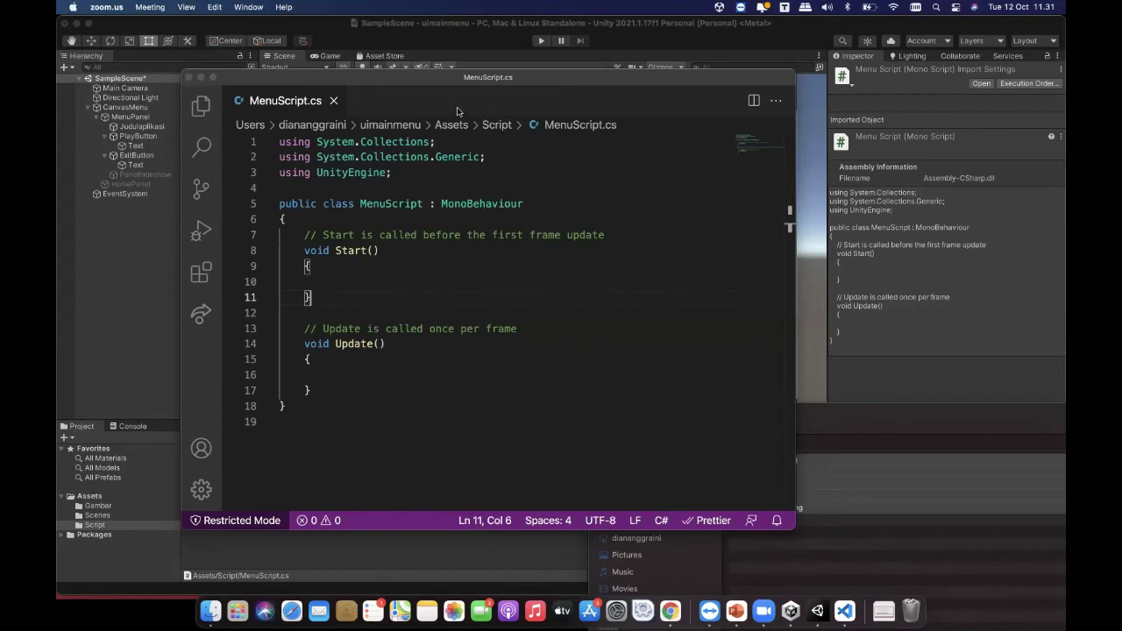
Step: Switch back to Unity, preview HomePanel by activating it briefly and hiding it again, and select MenuPanel
left_click(134, 281)
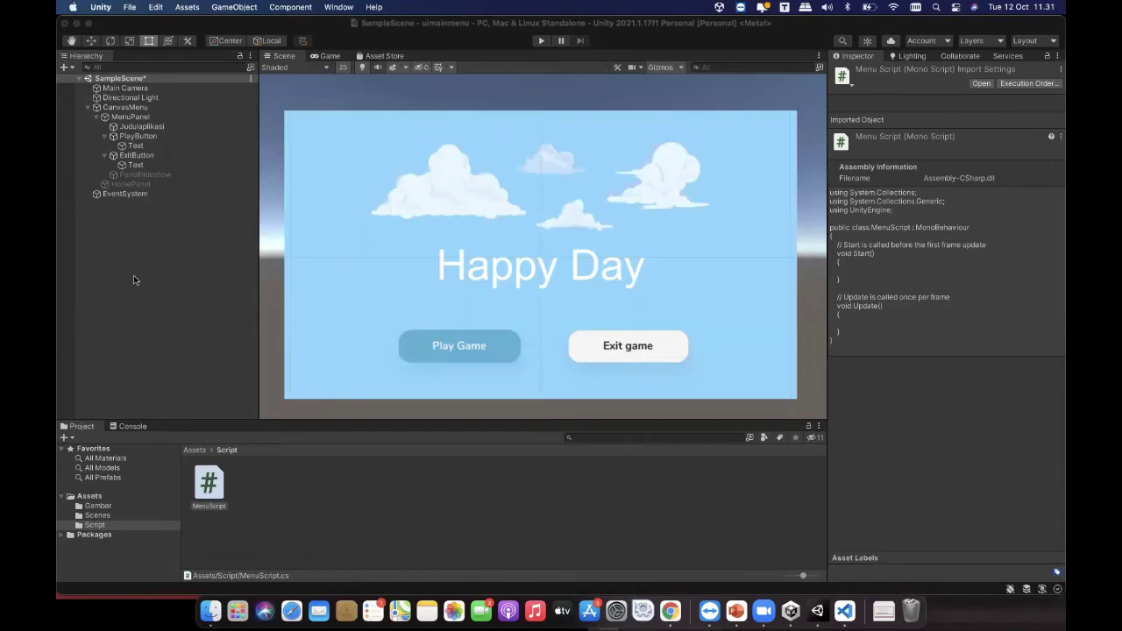
left_click(153, 184)
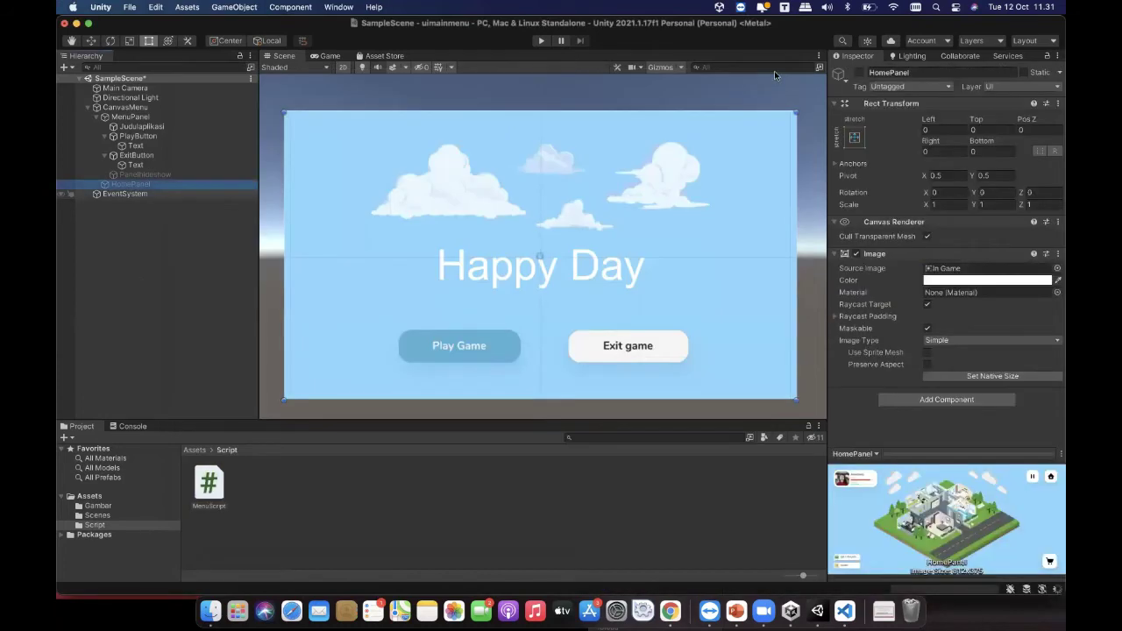
left_click(859, 74)
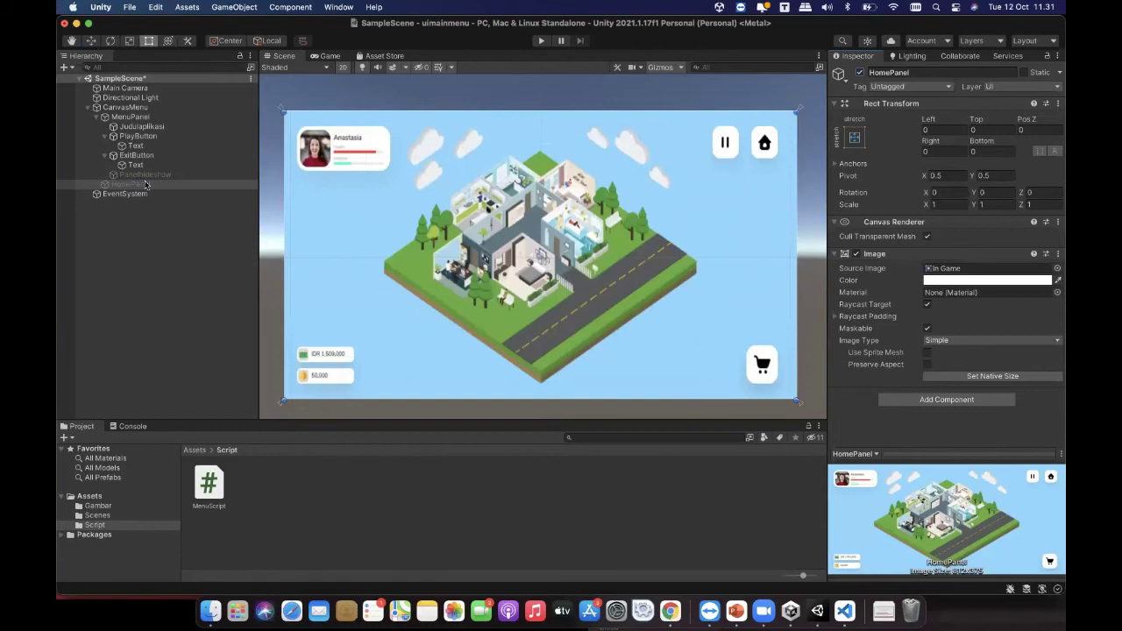
left_click(860, 74)
left_click(130, 116)
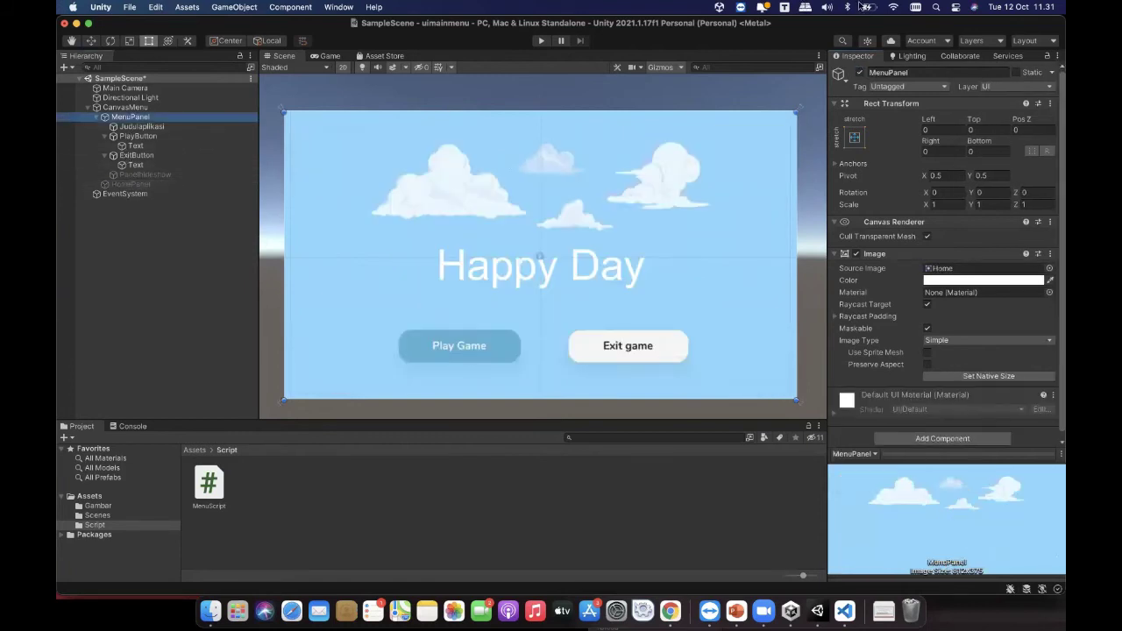
Step: Preview the panel switch by showing HomePanel and hiding MenuPanel, and restore both panels to their original active states
left_click(860, 74)
left_click(860, 74)
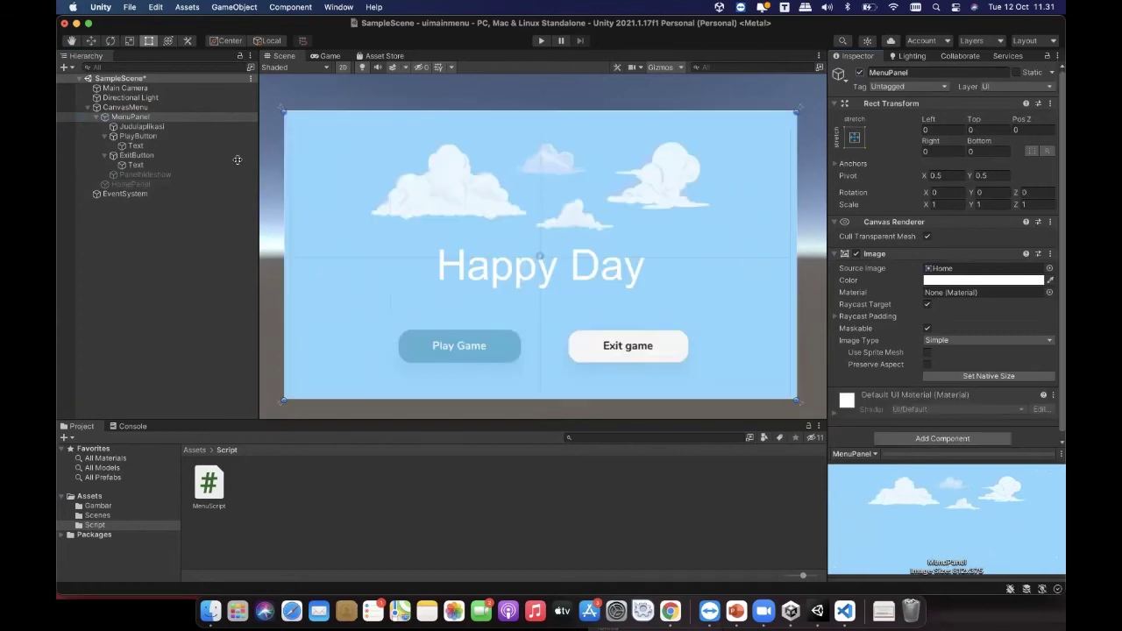
left_click(182, 186)
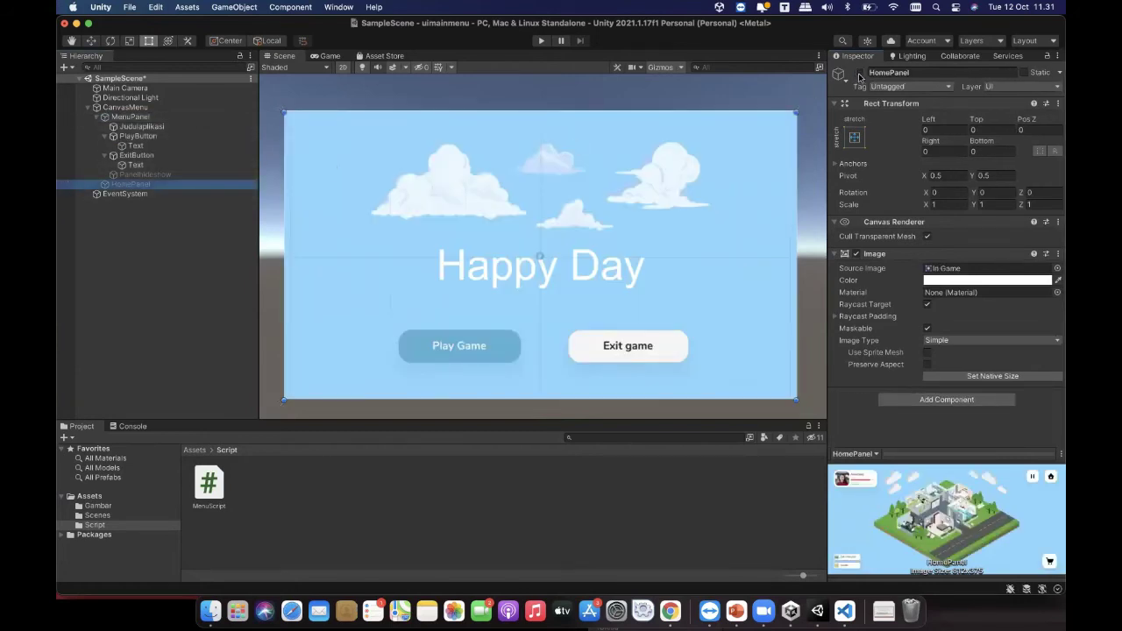
left_click(859, 73)
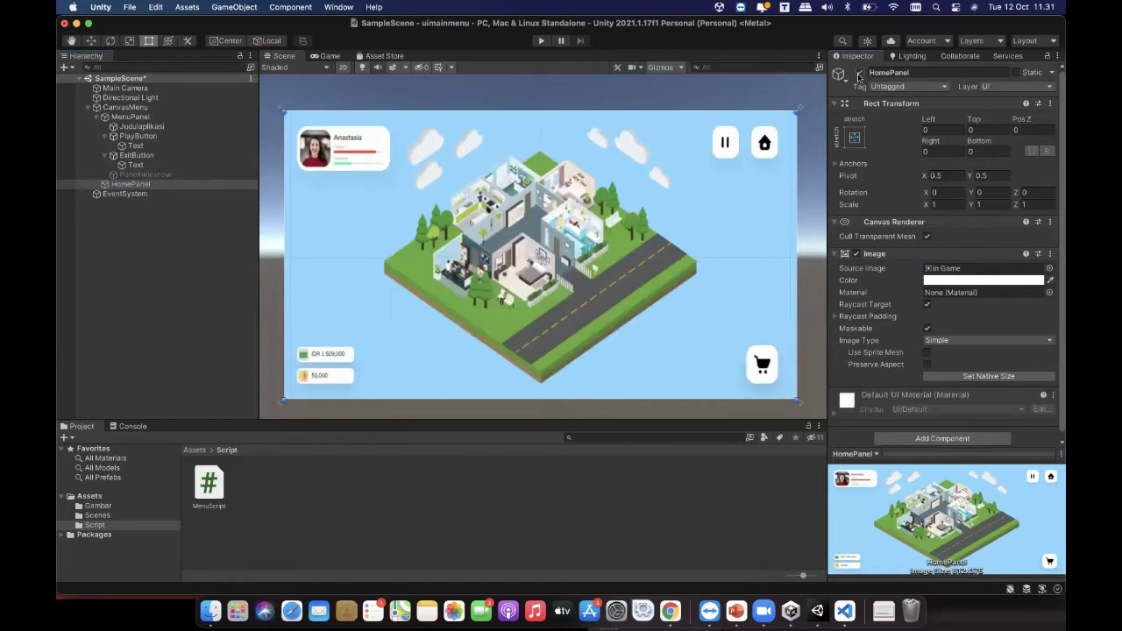
left_click(130, 117)
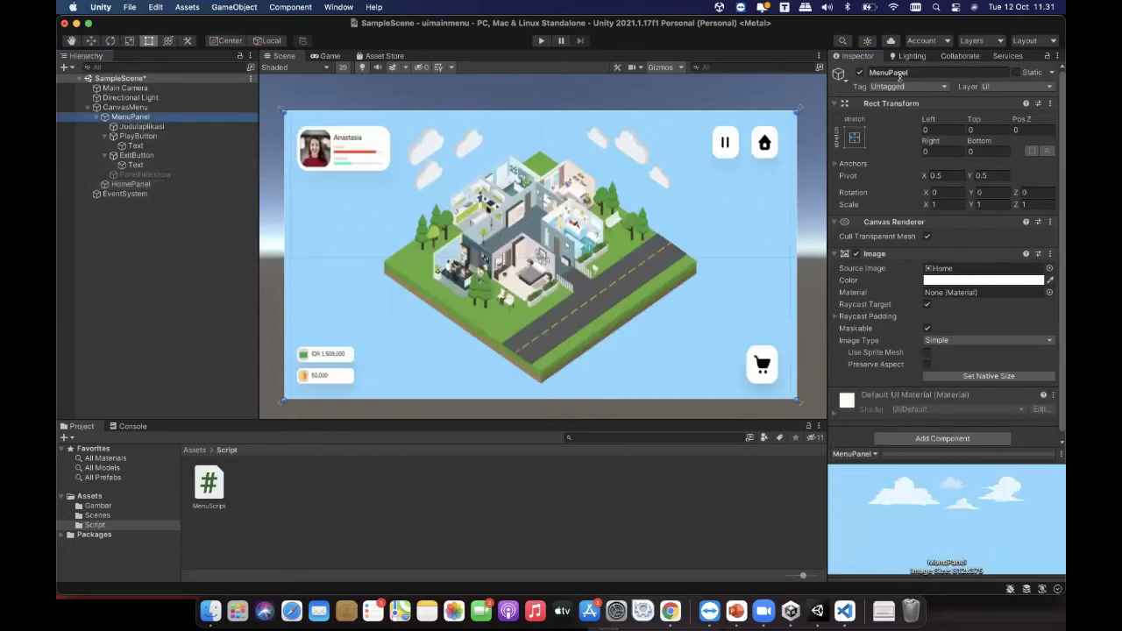
left_click(859, 73)
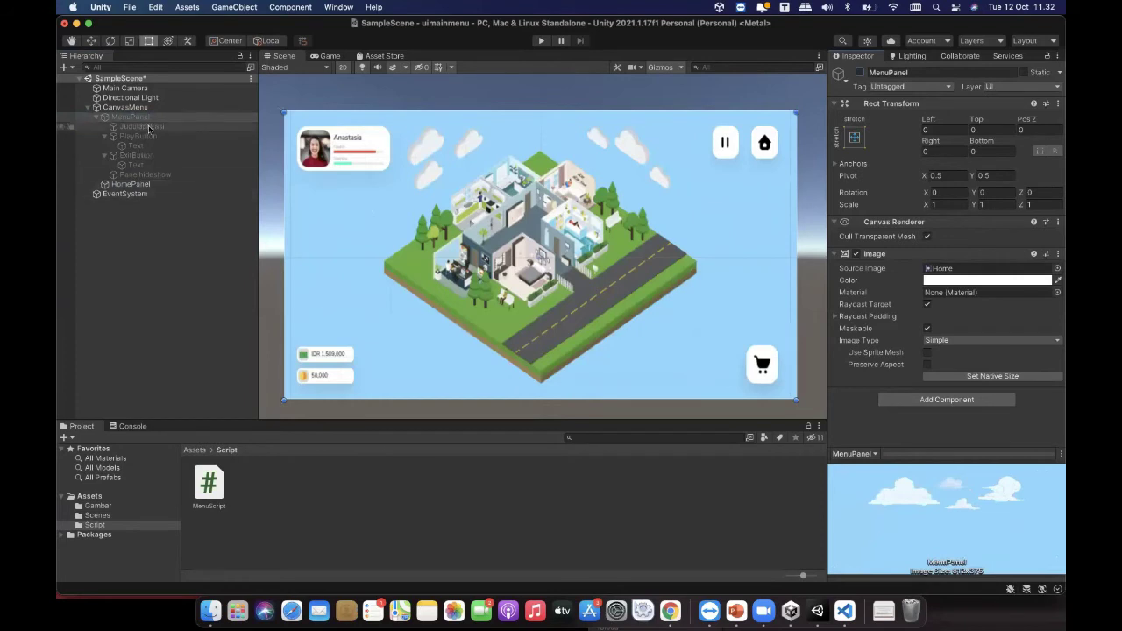
left_click(860, 73)
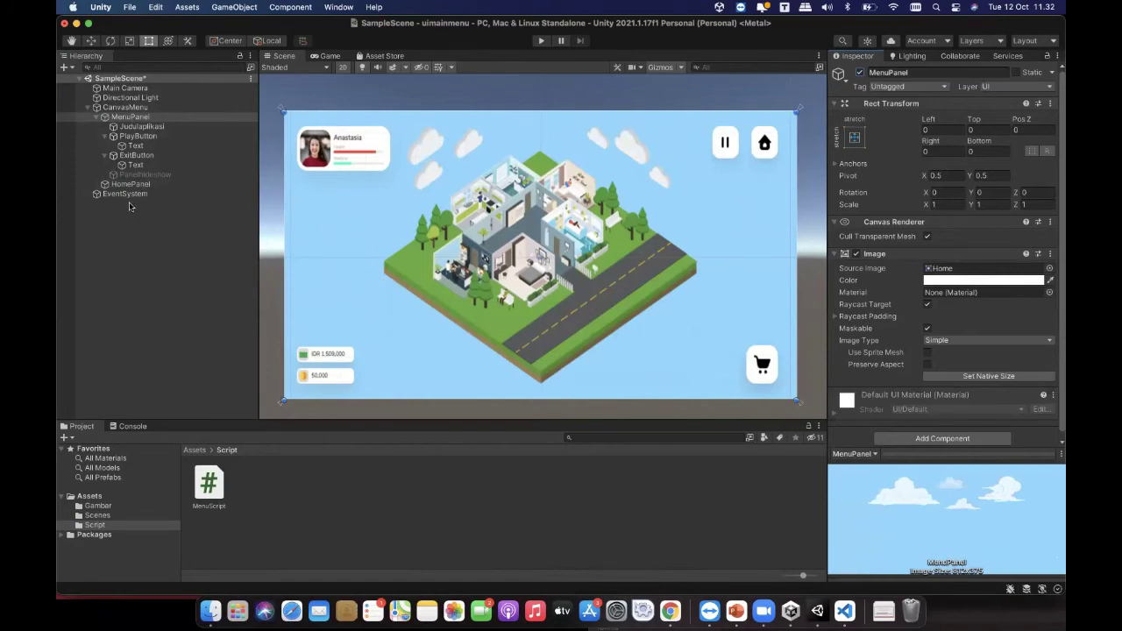
left_click(137, 118)
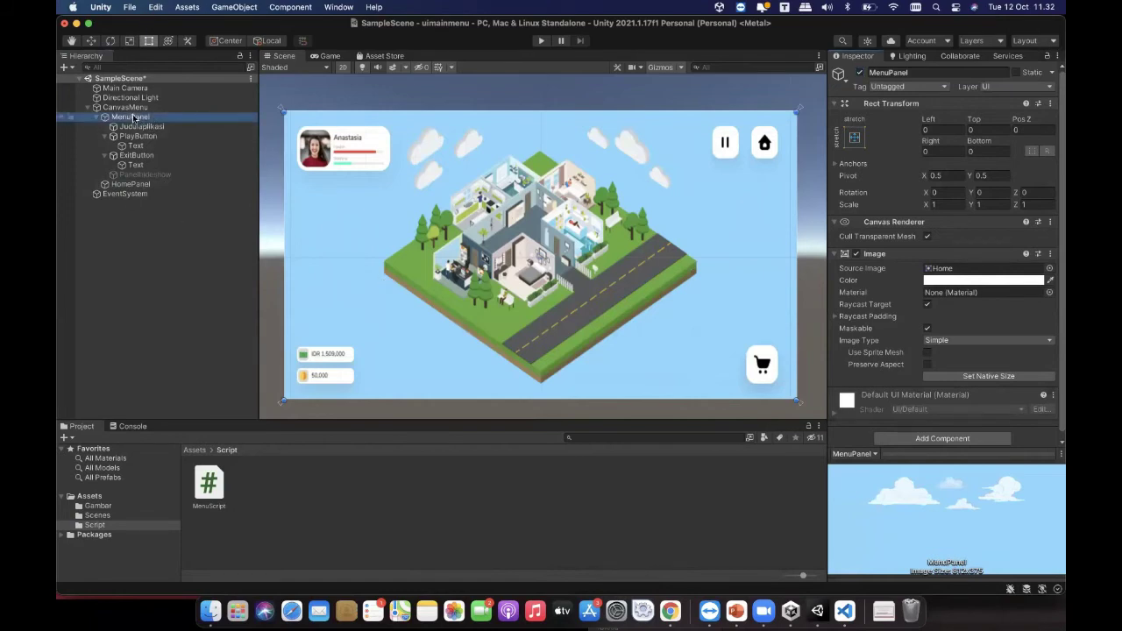
left_click(130, 184)
left_click(860, 72)
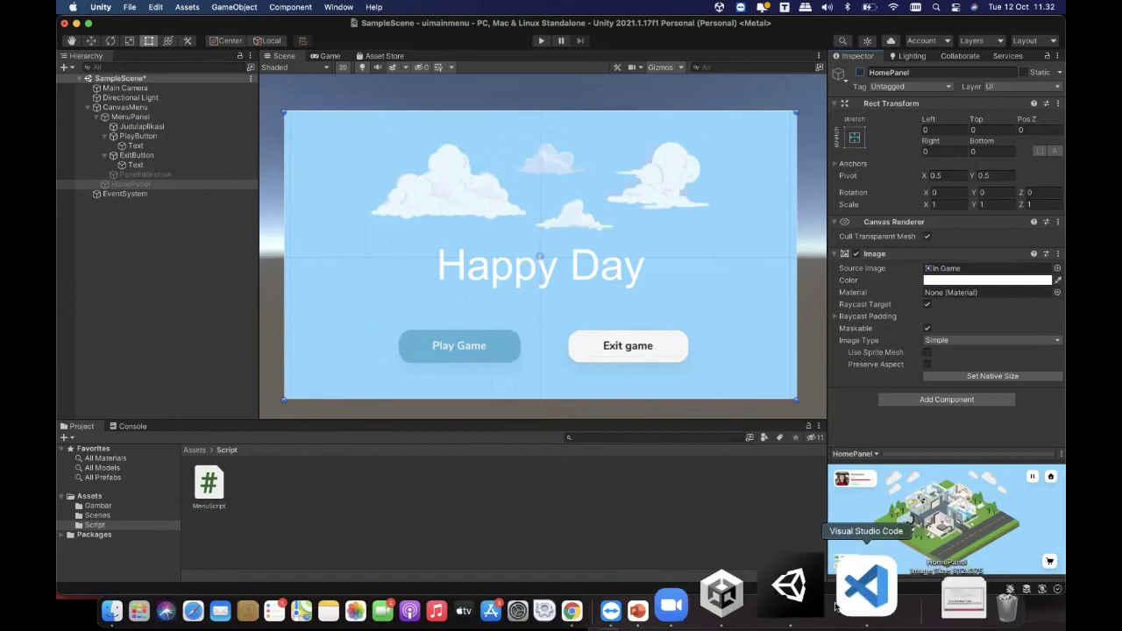
Step: Switch to MenuScript in Visual Studio Code and move the editor window aside to uncover the Unity Hierarchy
left_click(850, 589)
scroll(631, 263, "down", 1)
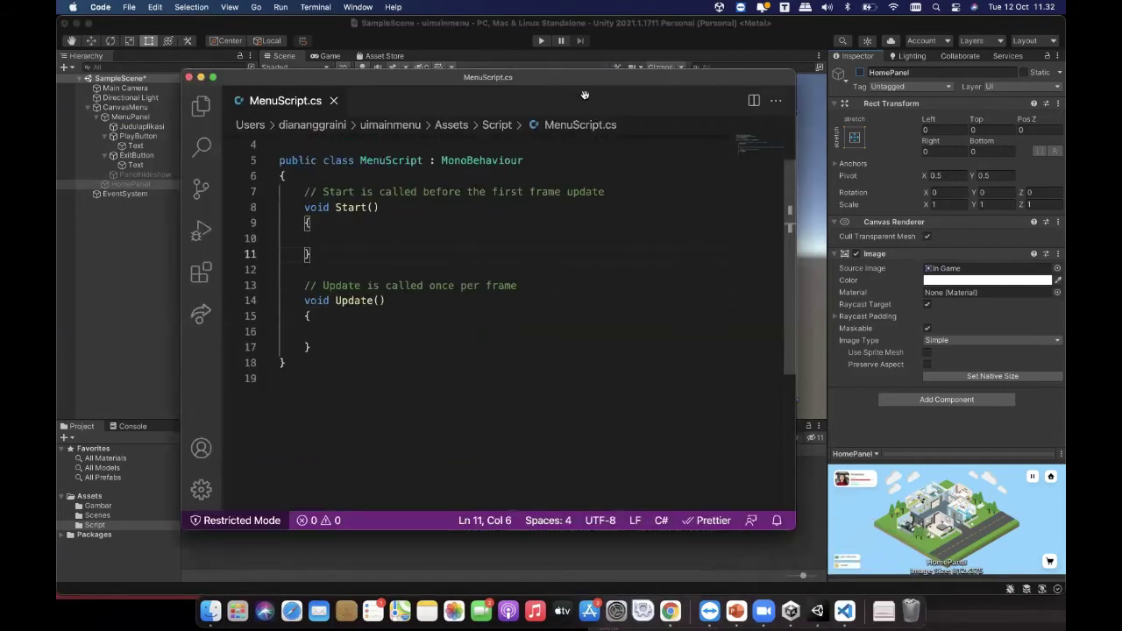
left_click_drag(584, 79, 812, 98)
scroll(750, 210, "up", 1)
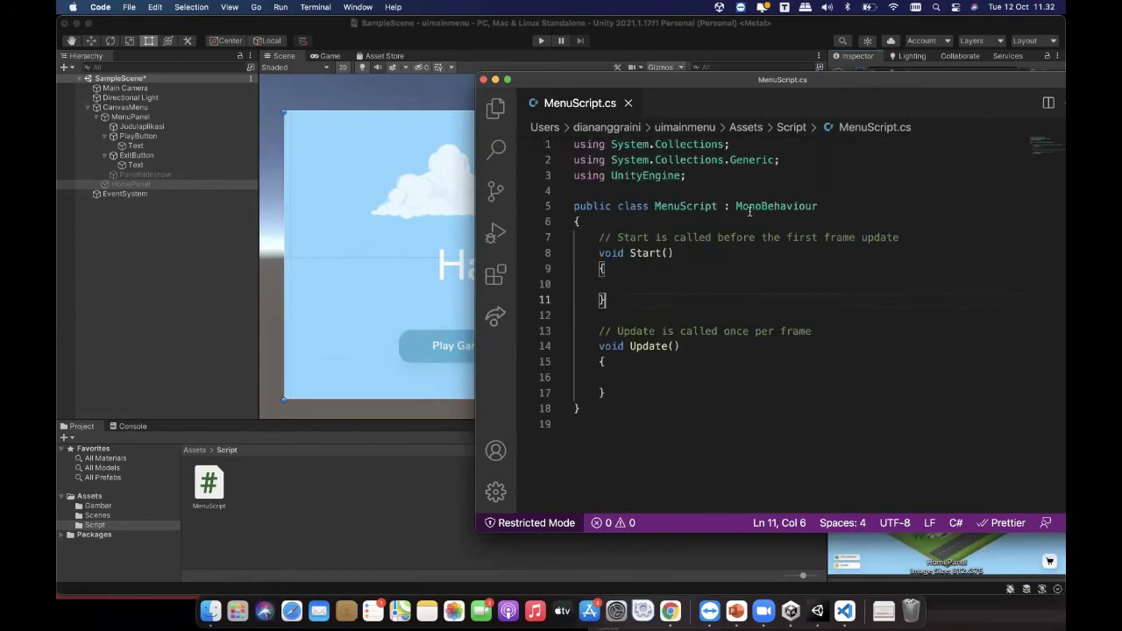
Step: Examine MenuScript's using directives, class declaration and the bodies of the Start and Update methods
left_click_drag(695, 176, 579, 146)
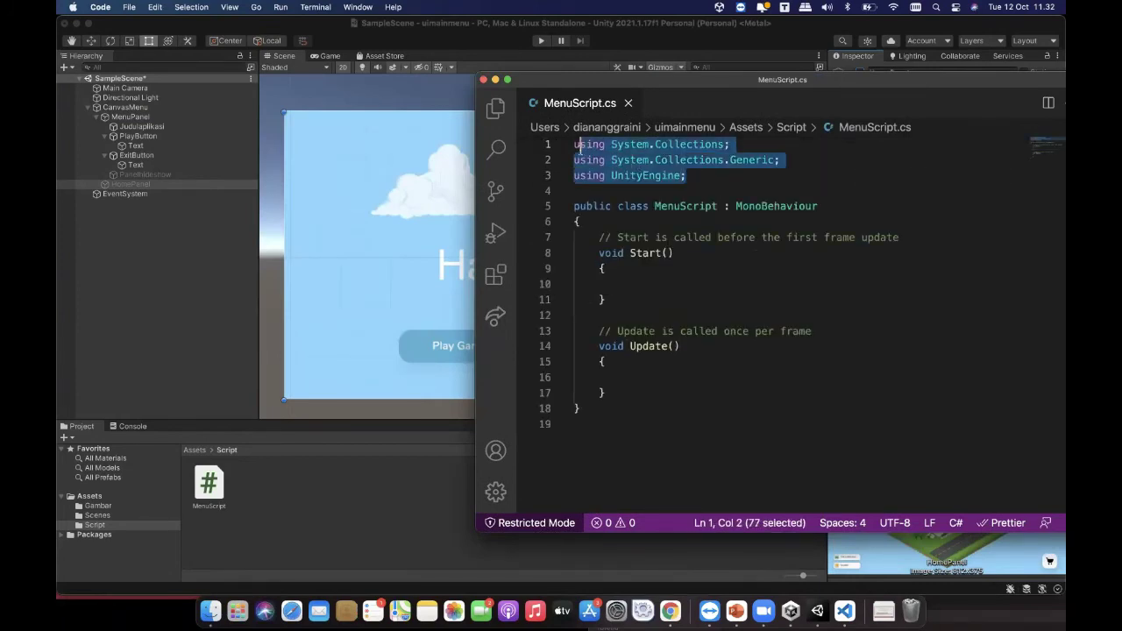
left_click(693, 176)
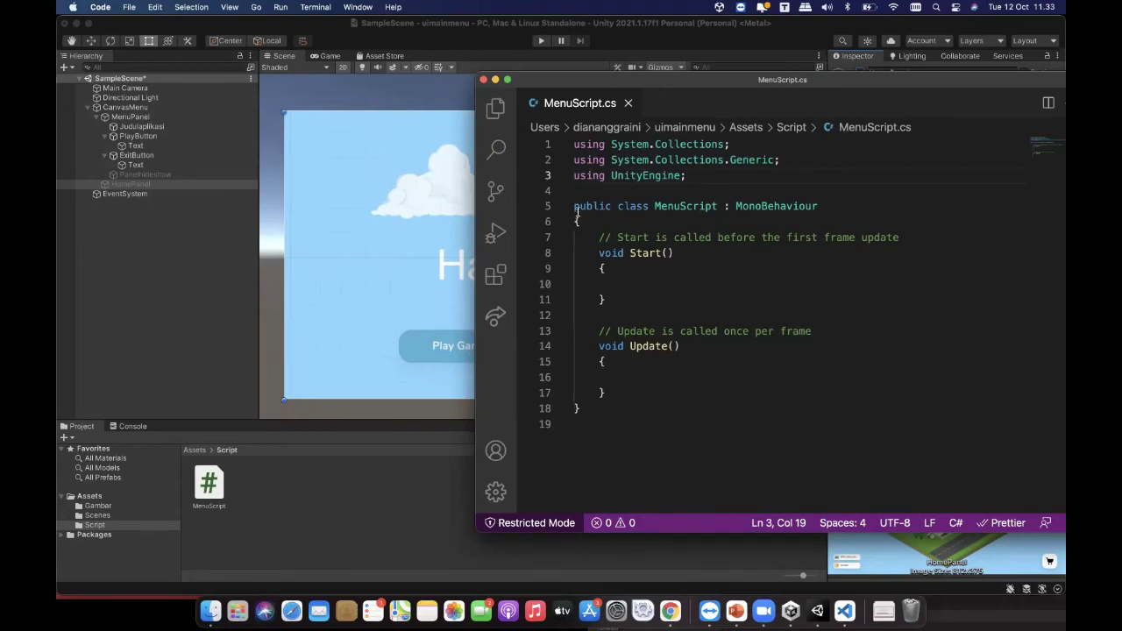
left_click(580, 221)
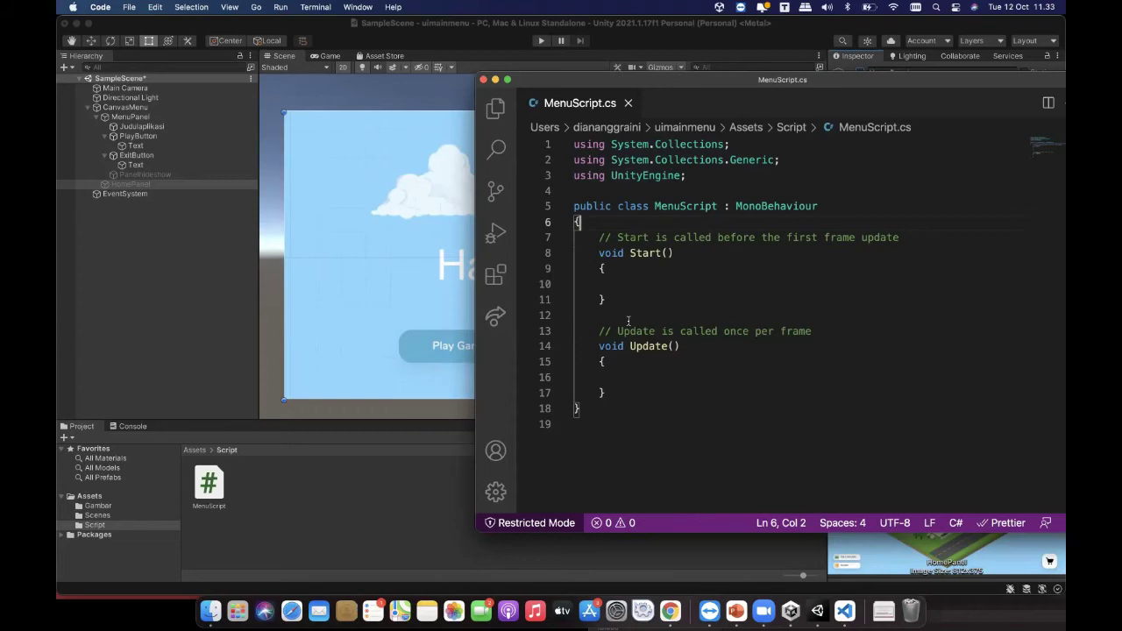
left_click(620, 269)
key("Down")
key("Down")
left_click(611, 378)
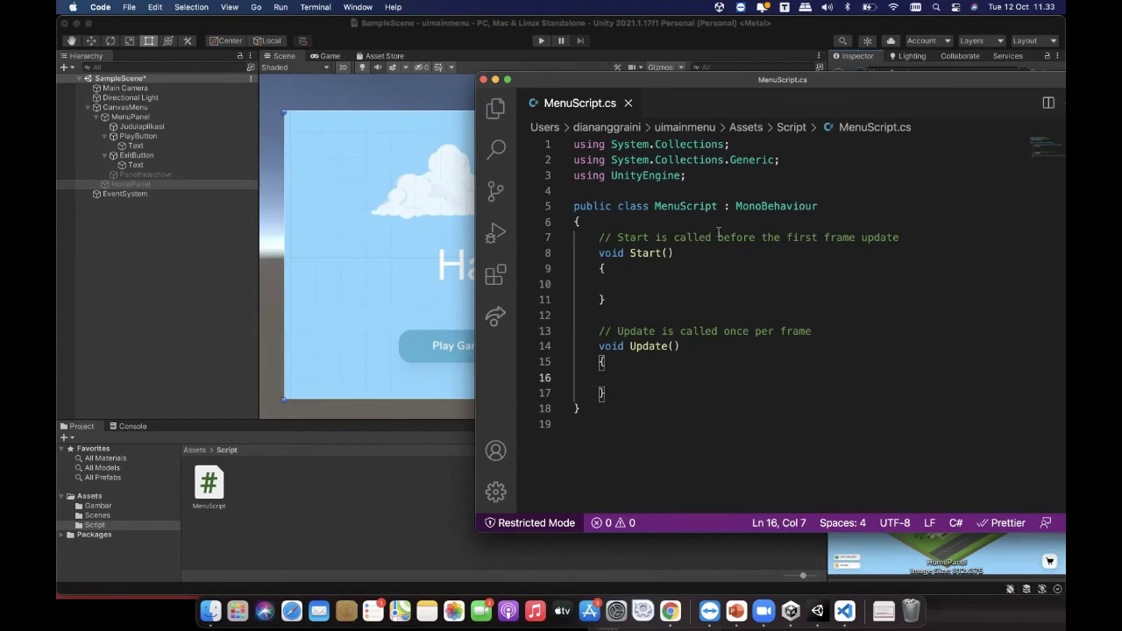
left_click(845, 212)
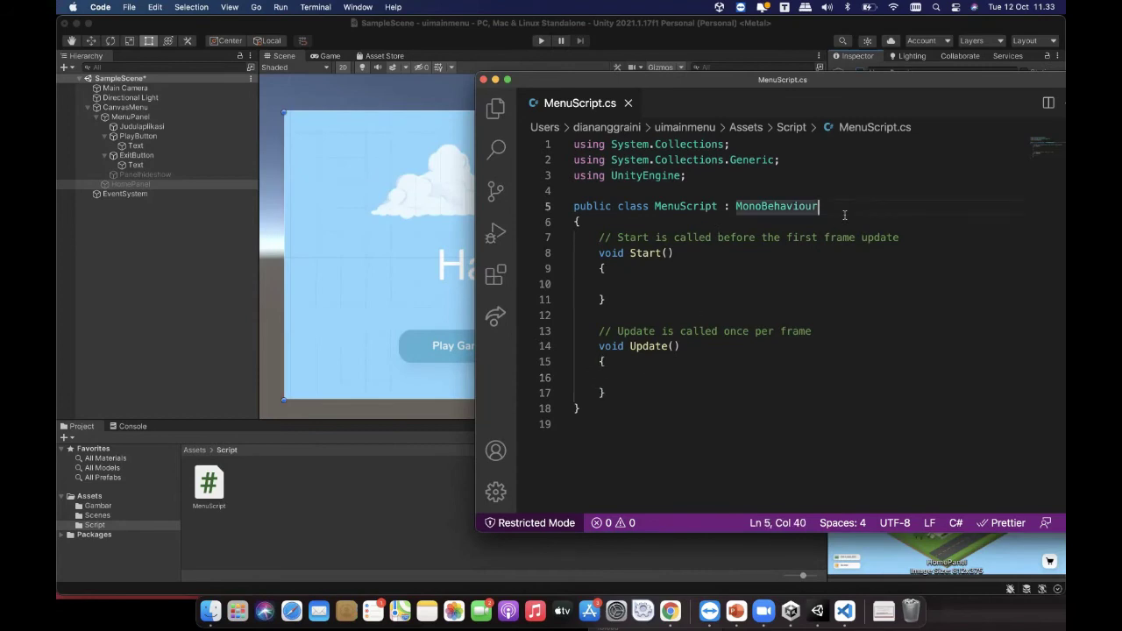
Step: Declare a public GameObject variable named MenuPanel in the MenuScript class, between the first comment and the Start method
left_click(917, 239)
key("Return")
key("Return")
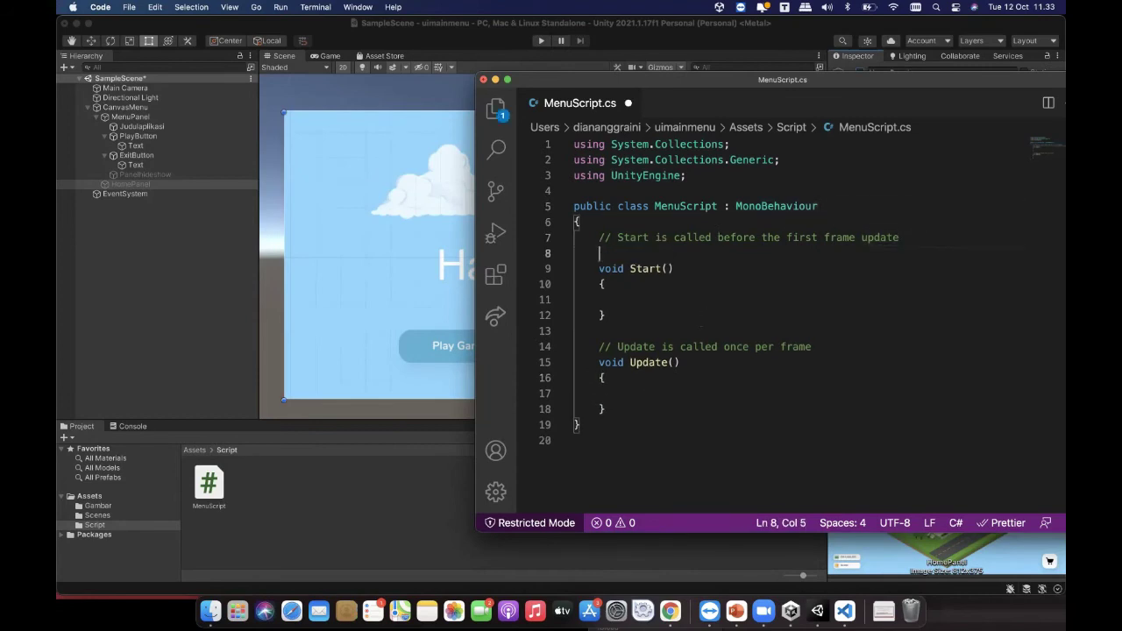
key("Up")
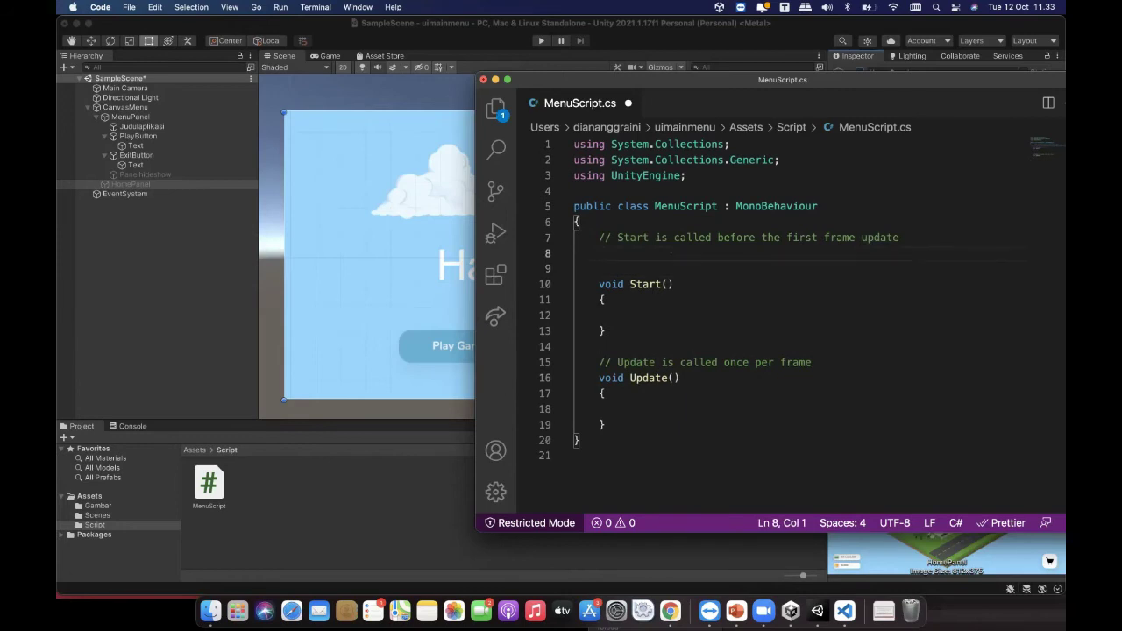
key("Tab")
type("pu")
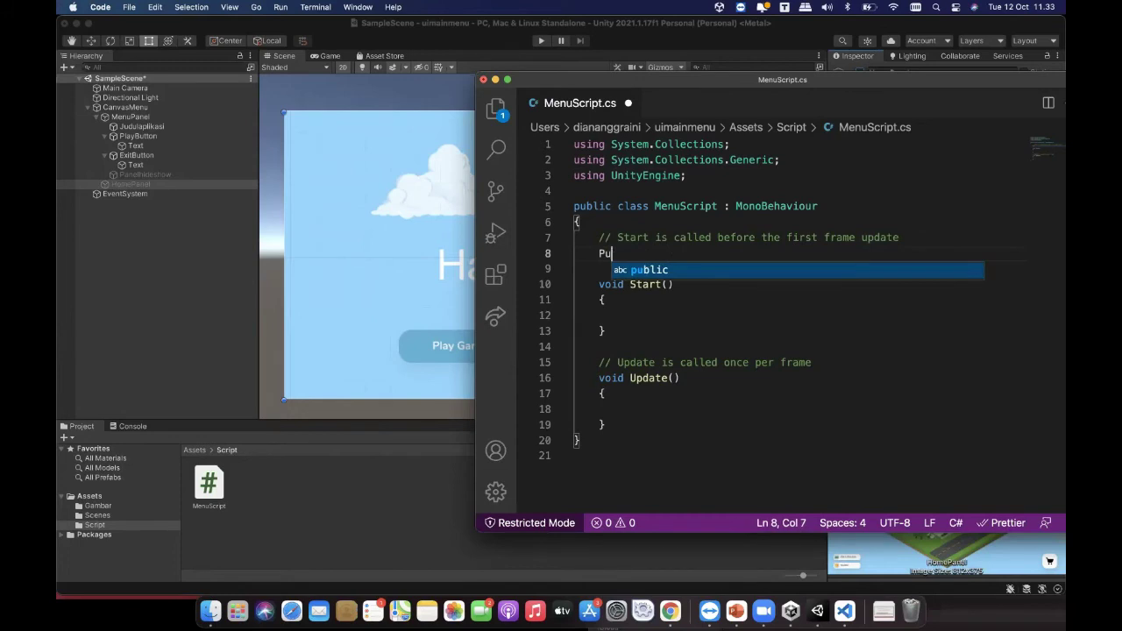
key("BackSpace")
key("BackSpace")
type("public")
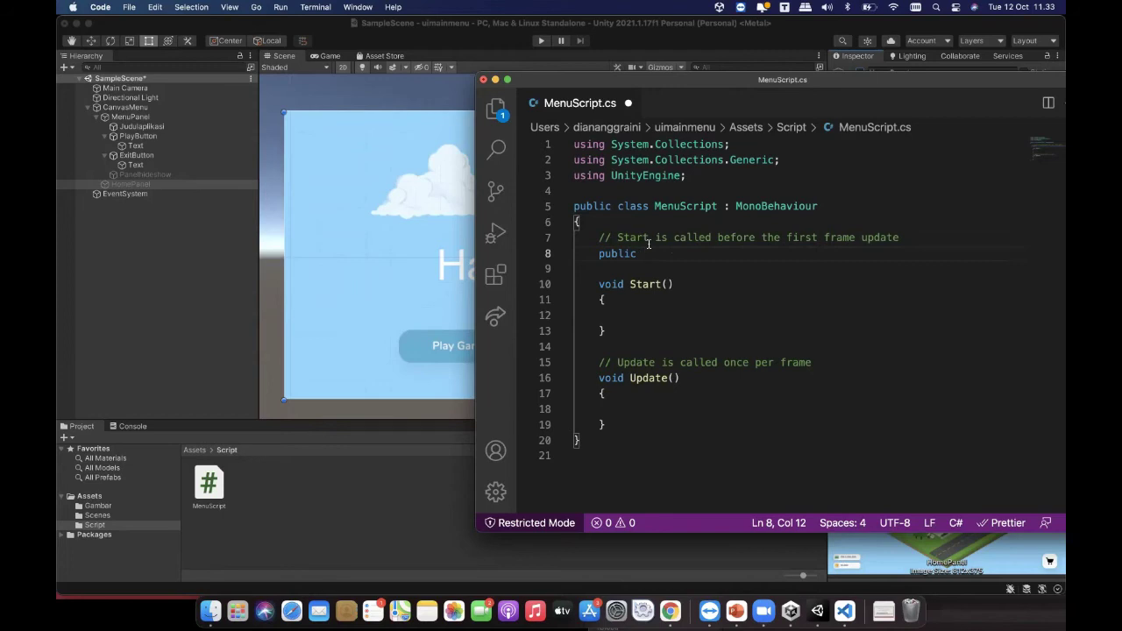
type("GameObject Me")
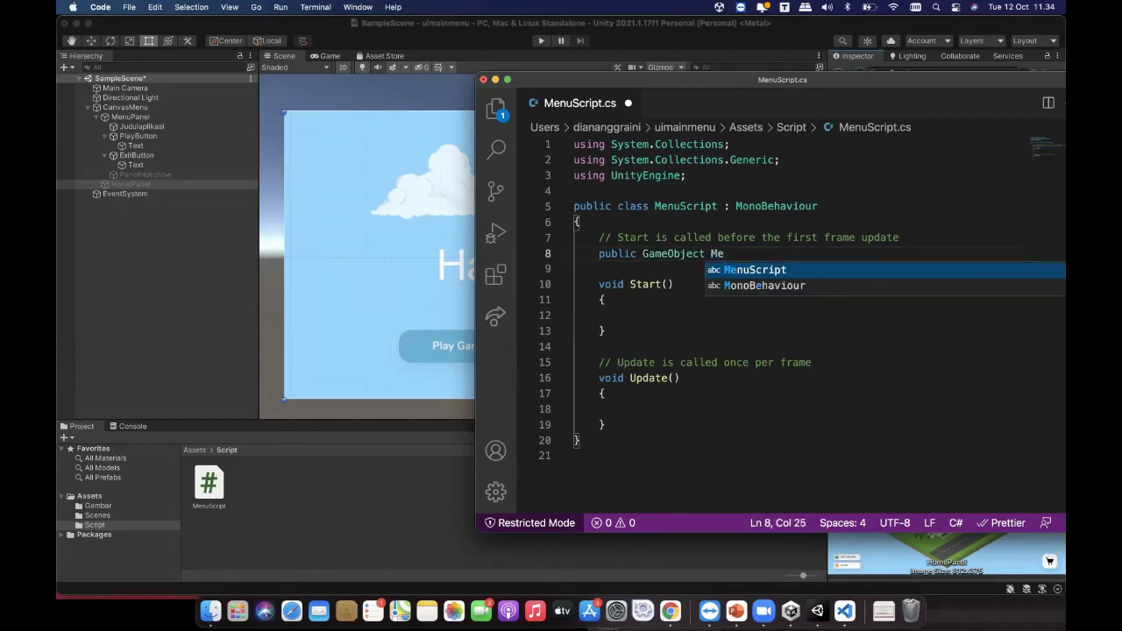
type("nuPane")
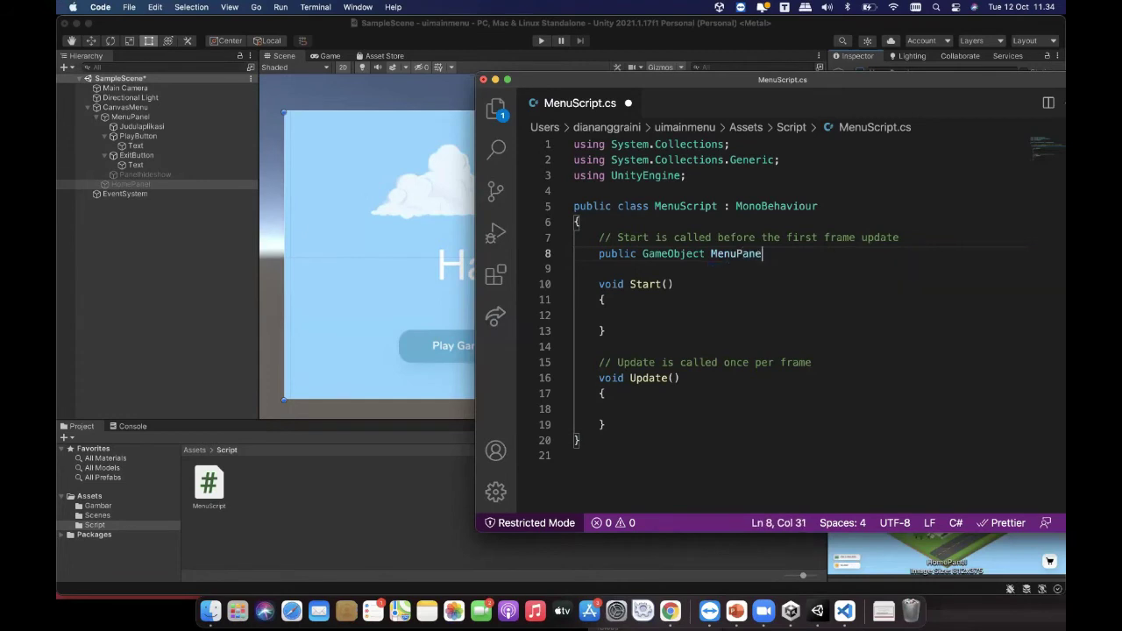
type("l;")
key("Return")
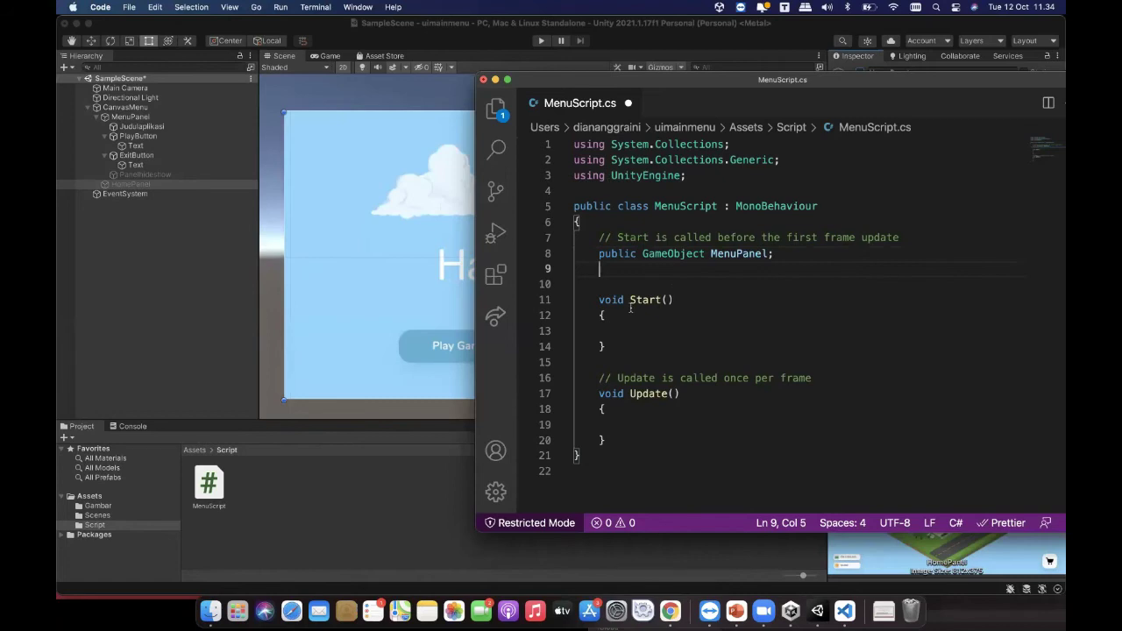
Step: Declare a second public GameObject variable named HomePanel directly below the MenuPanel declaration
type("p")
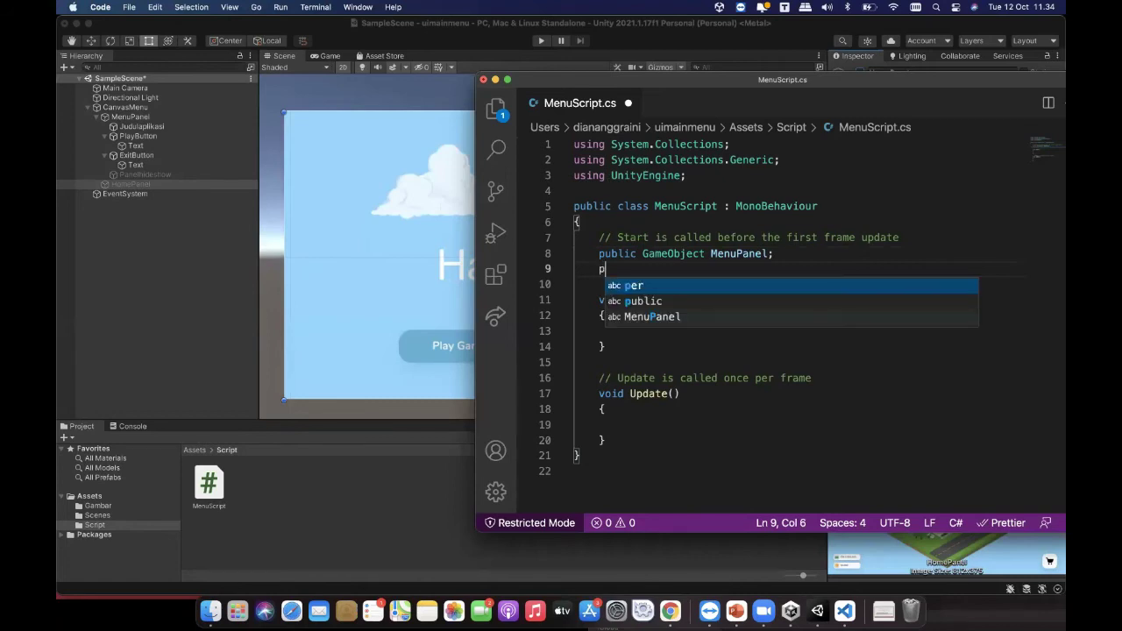
type("ublic GameObject")
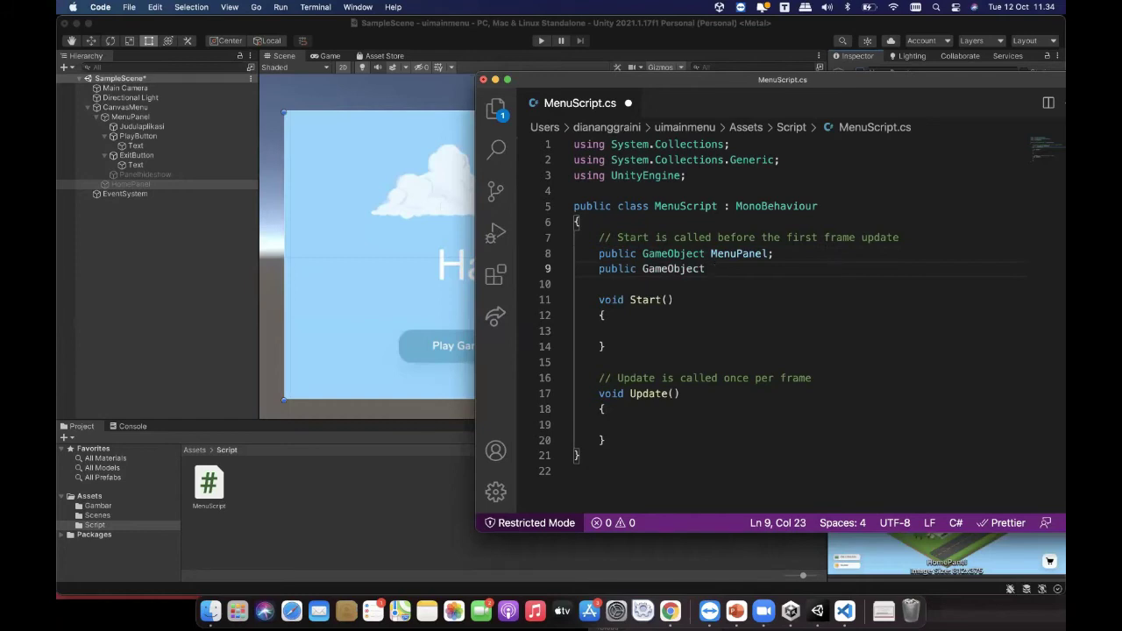
type(" HomePanel;")
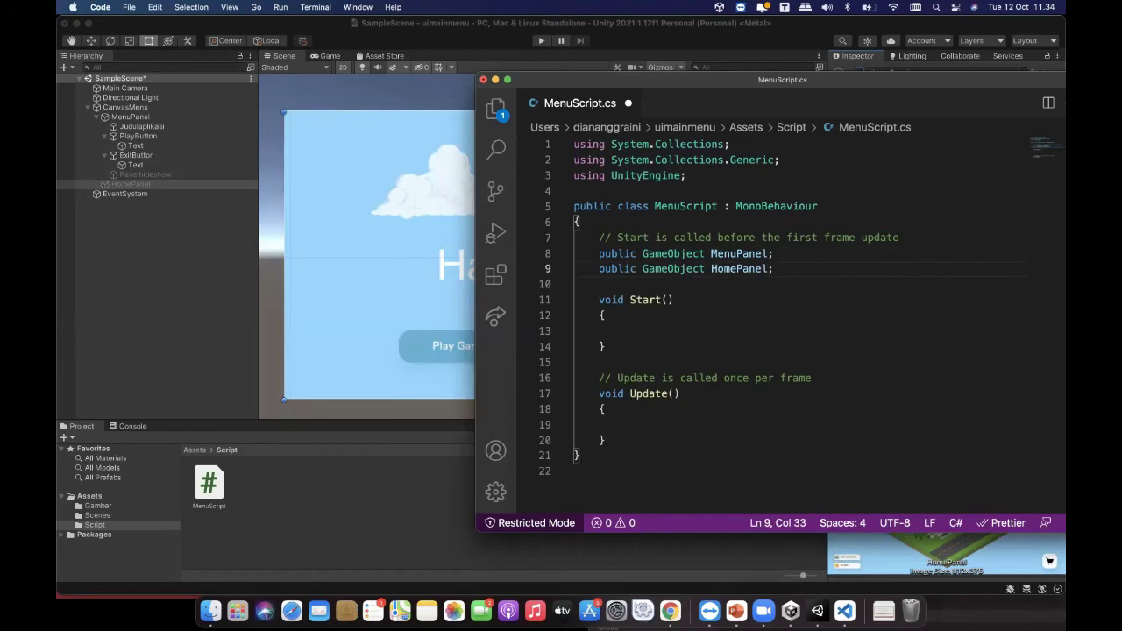
left_click(647, 316)
left_click(686, 300)
left_click(616, 316)
left_click(627, 332)
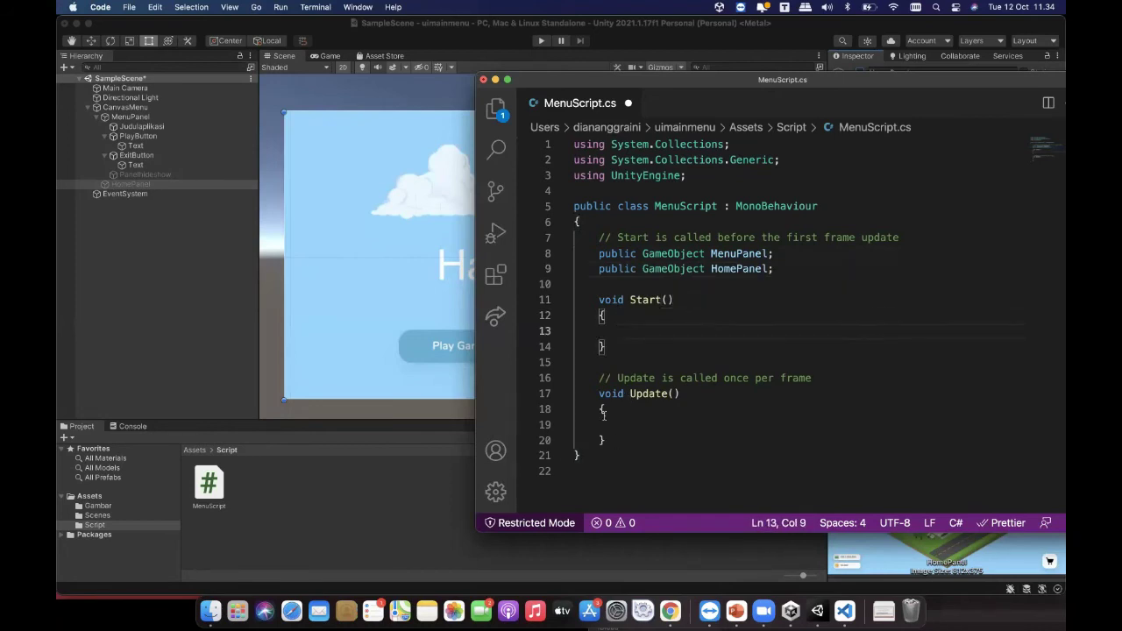
left_click_drag(614, 440, 593, 383)
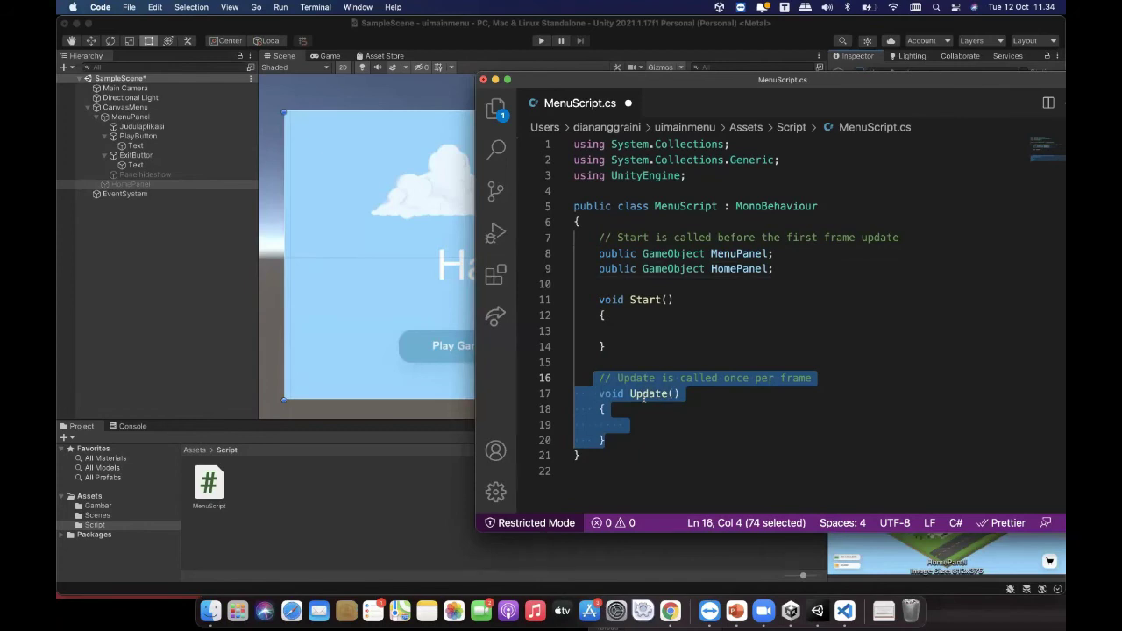
Step: Add the statement MenuPanel.SetActive(true); on a new line at the beginning of the Start method's body
left_click(668, 317)
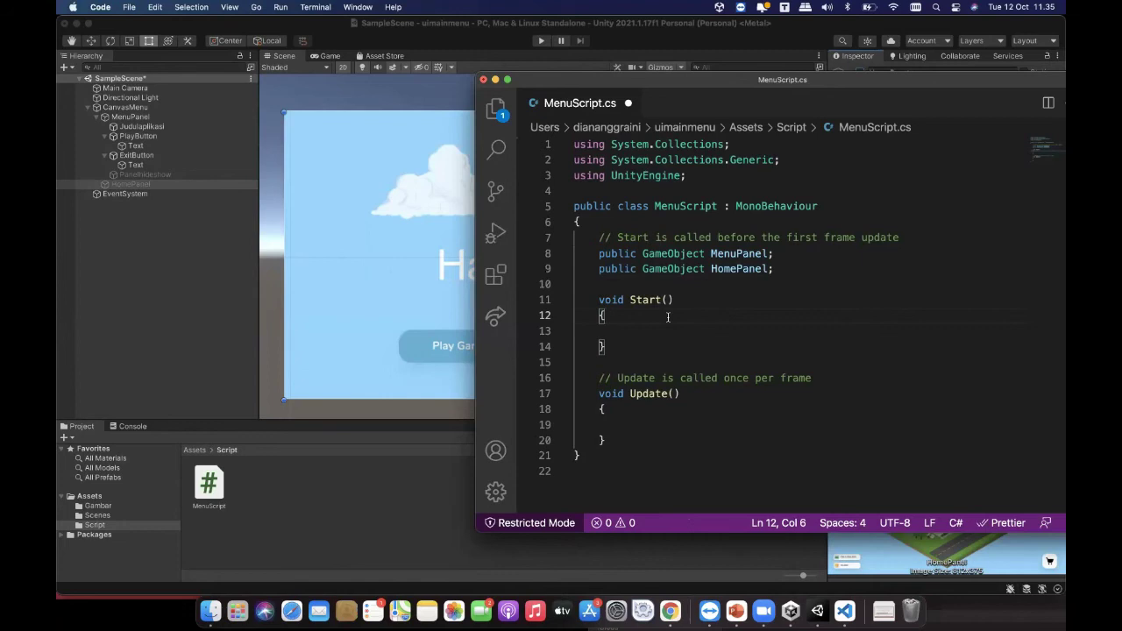
key("Return")
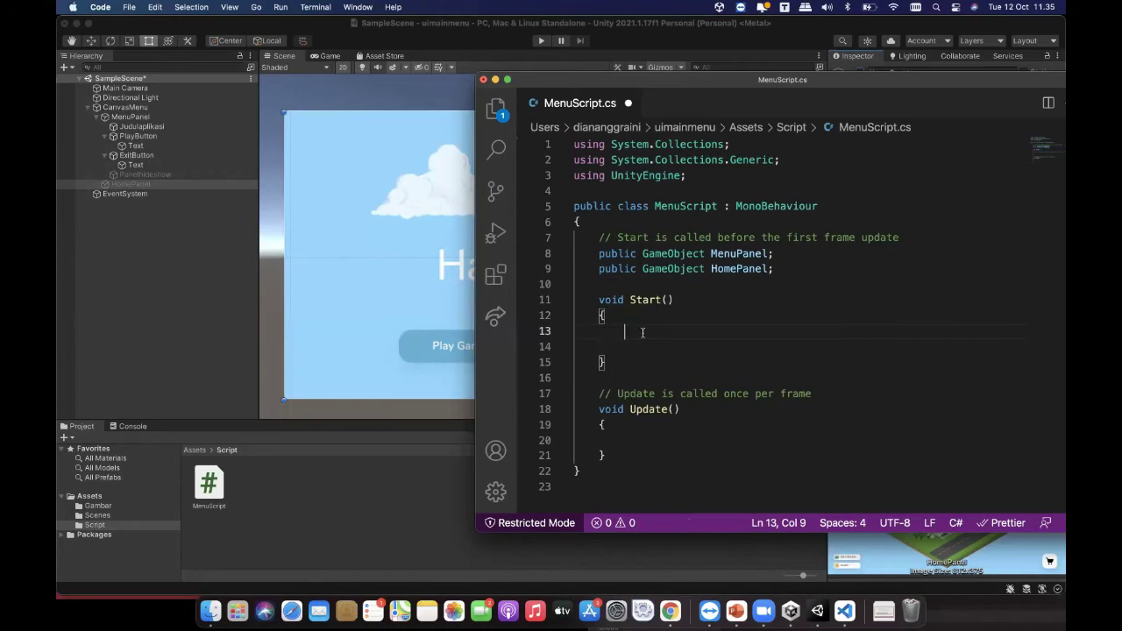
double_click(742, 254)
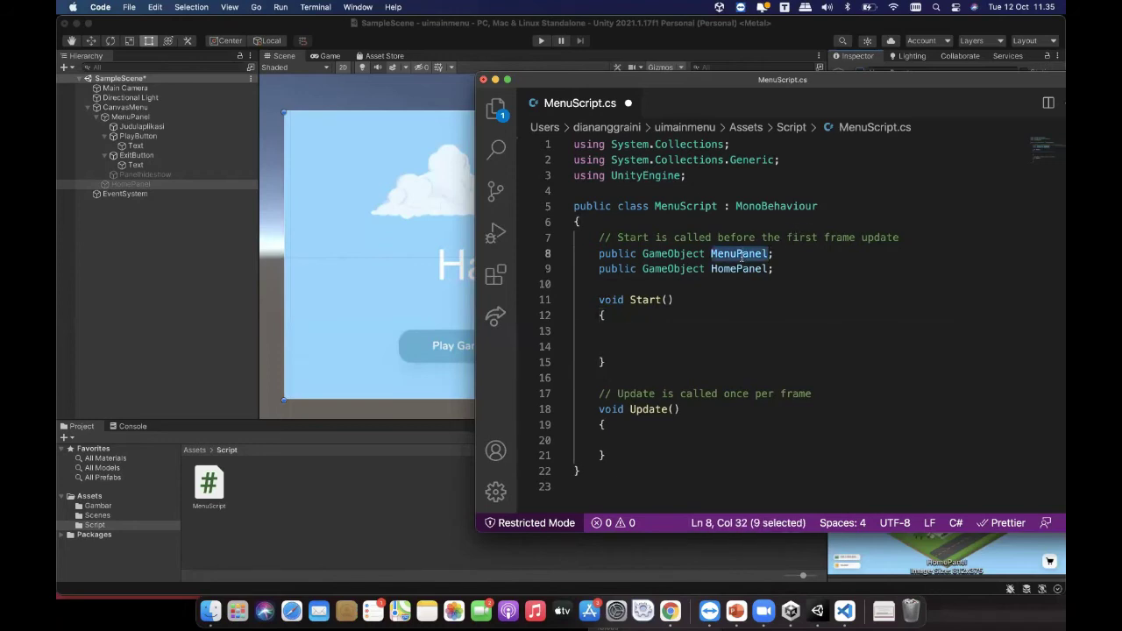
left_click(677, 333)
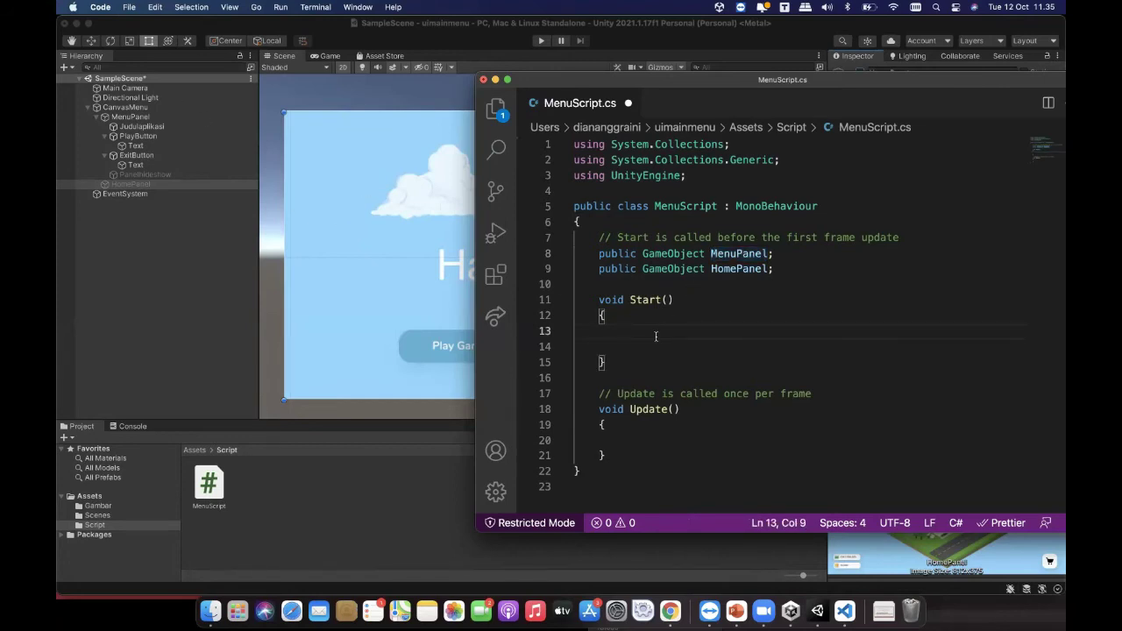
type("MenuPanel")
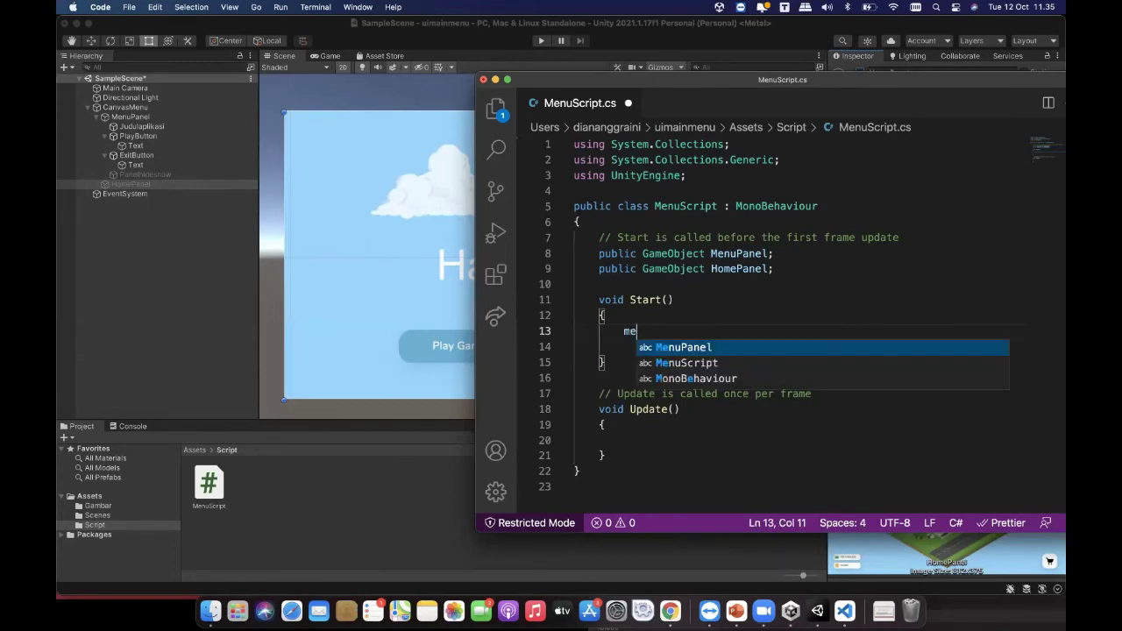
type(".")
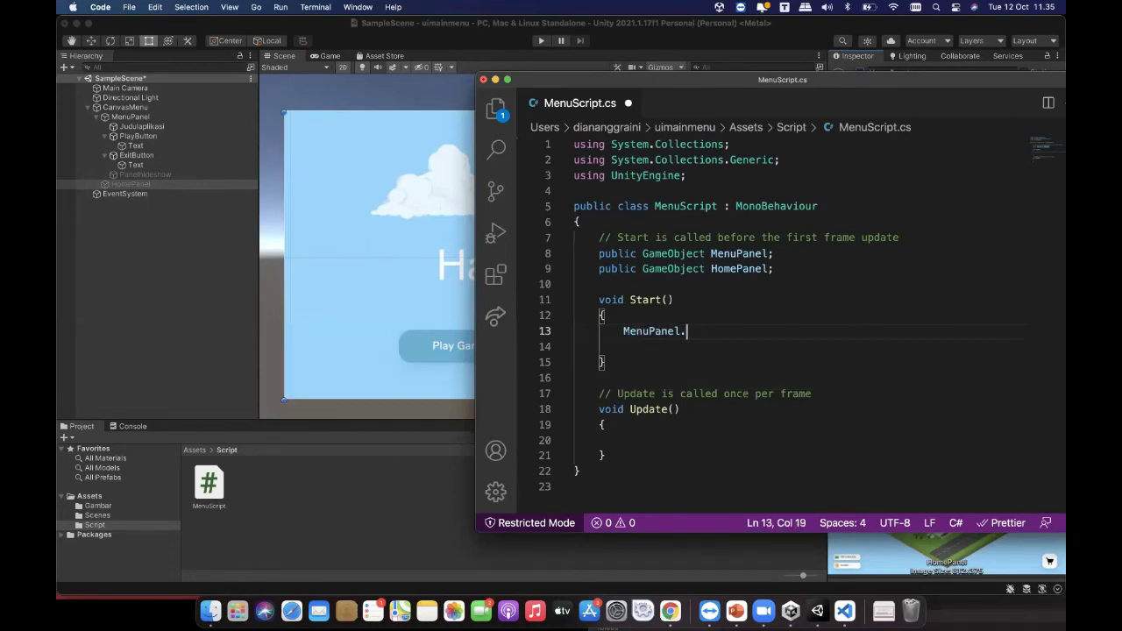
type("Se")
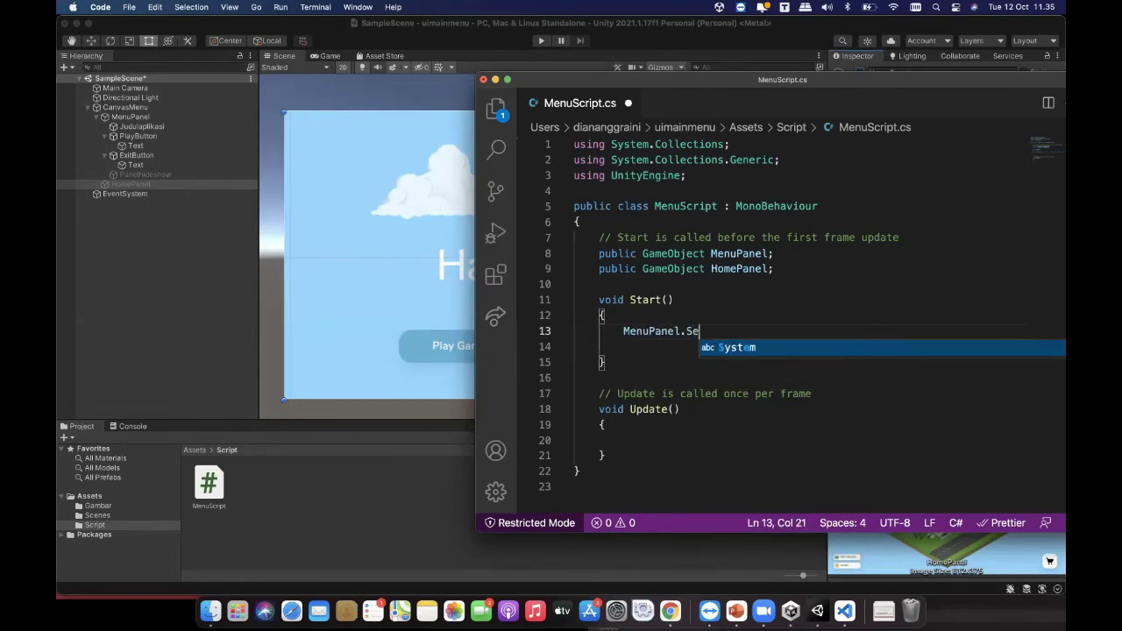
type("tAc")
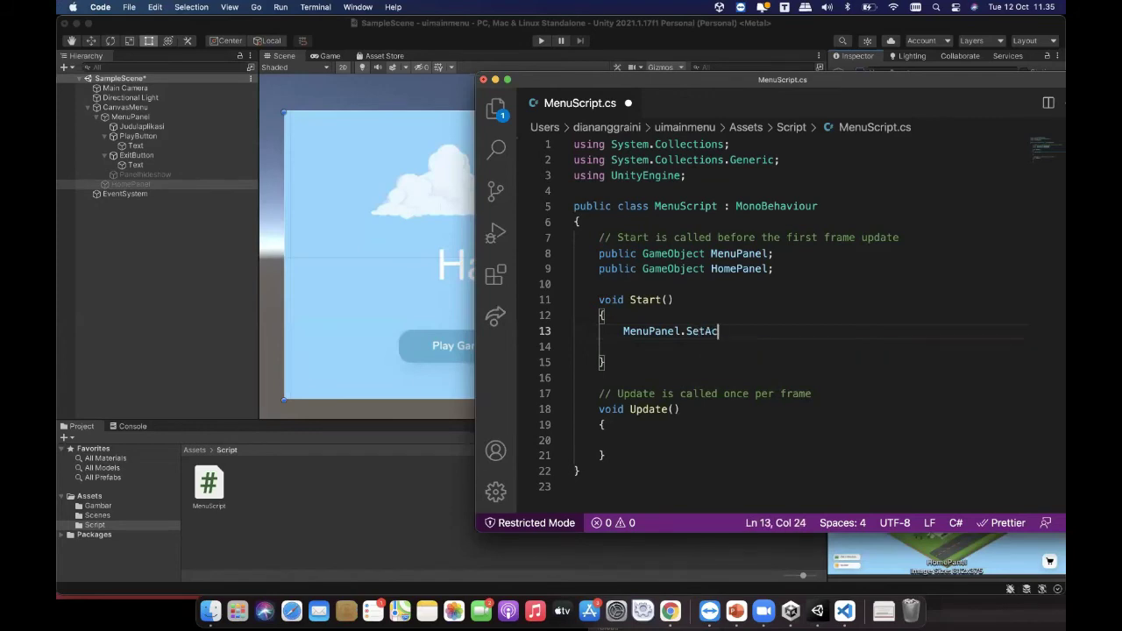
type("tive(true);")
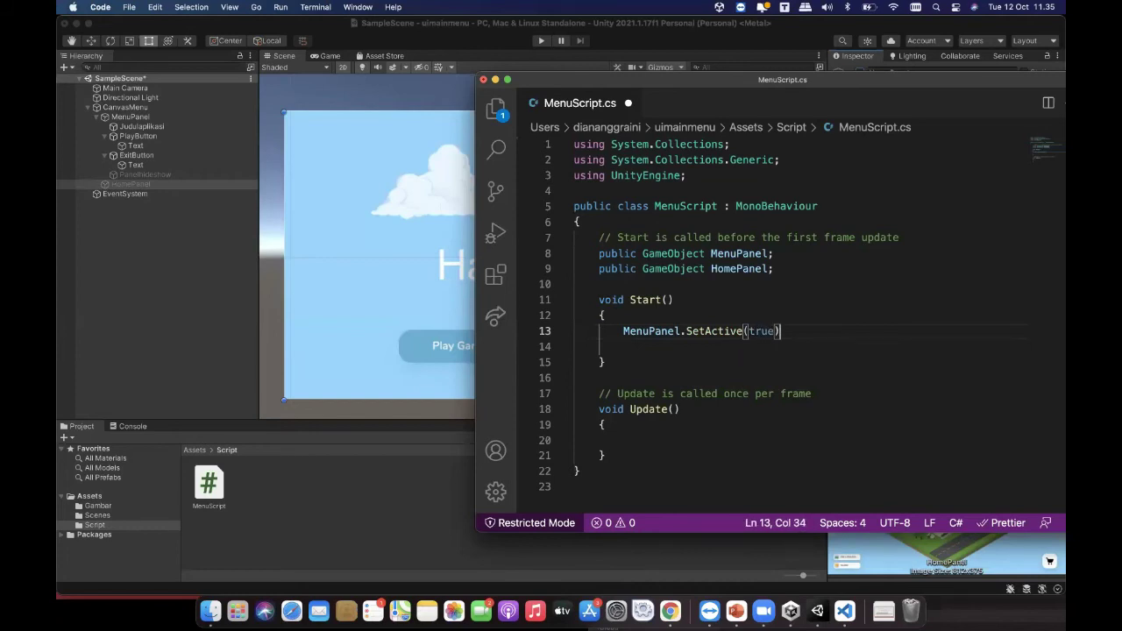
Step: Add the statement HomePanel.SetActive(false); directly below the MenuPanel line in the Start method
key("Return")
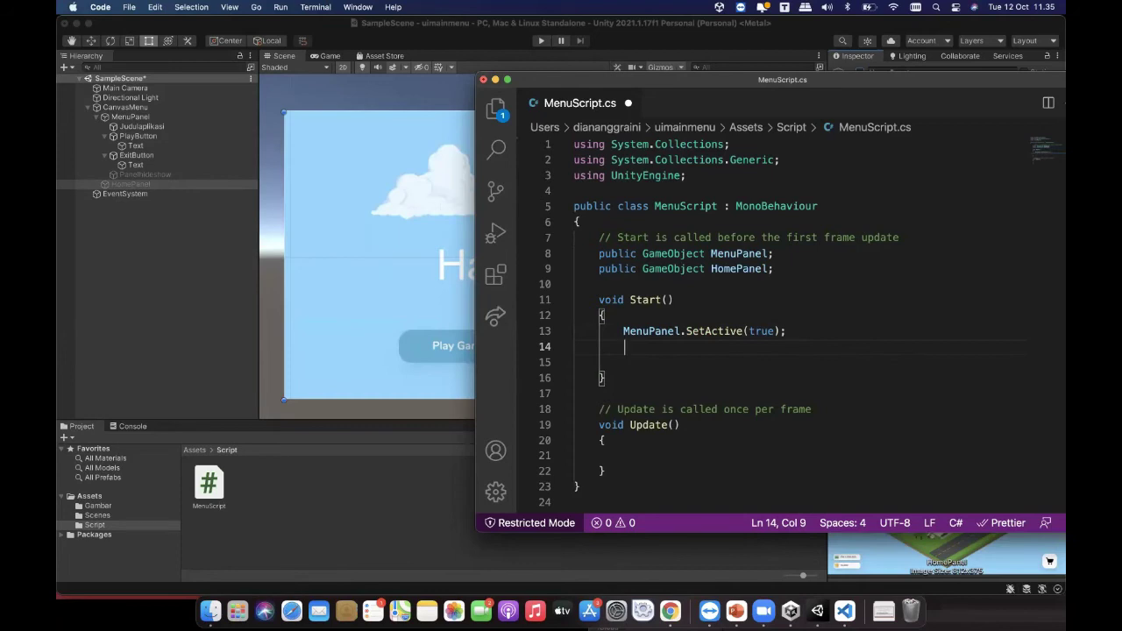
type("H")
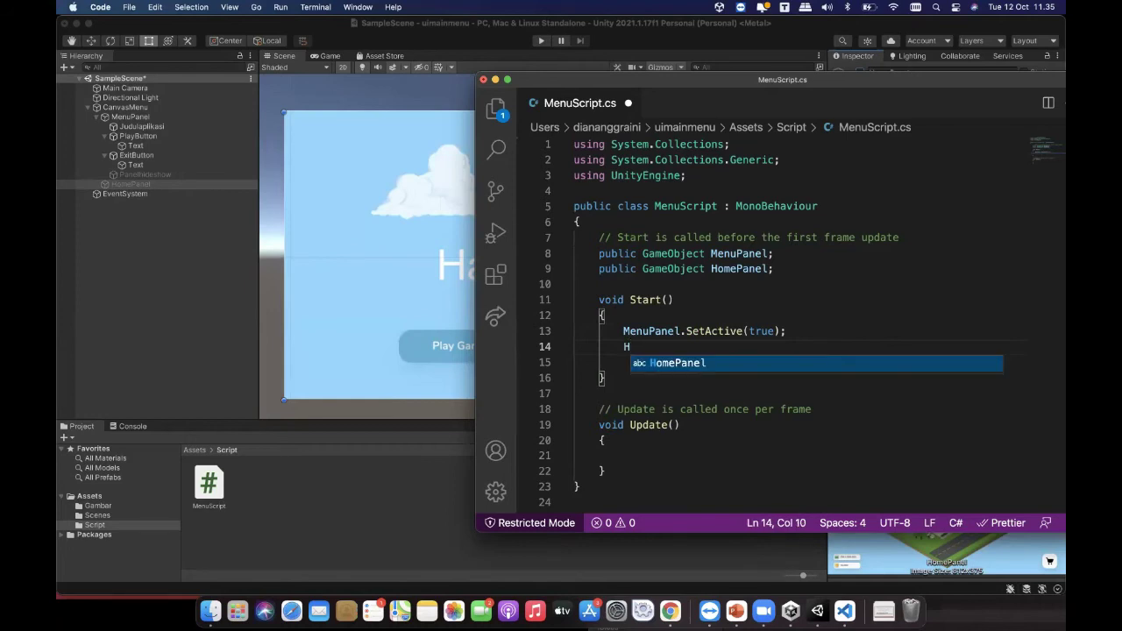
type("omePanel.S")
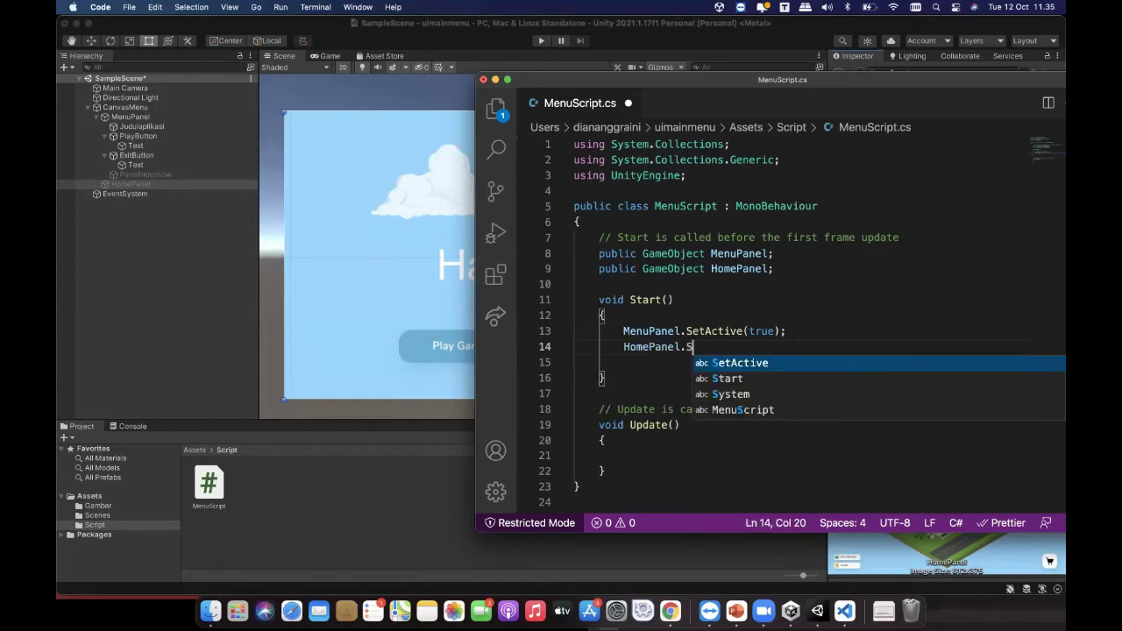
key("Return")
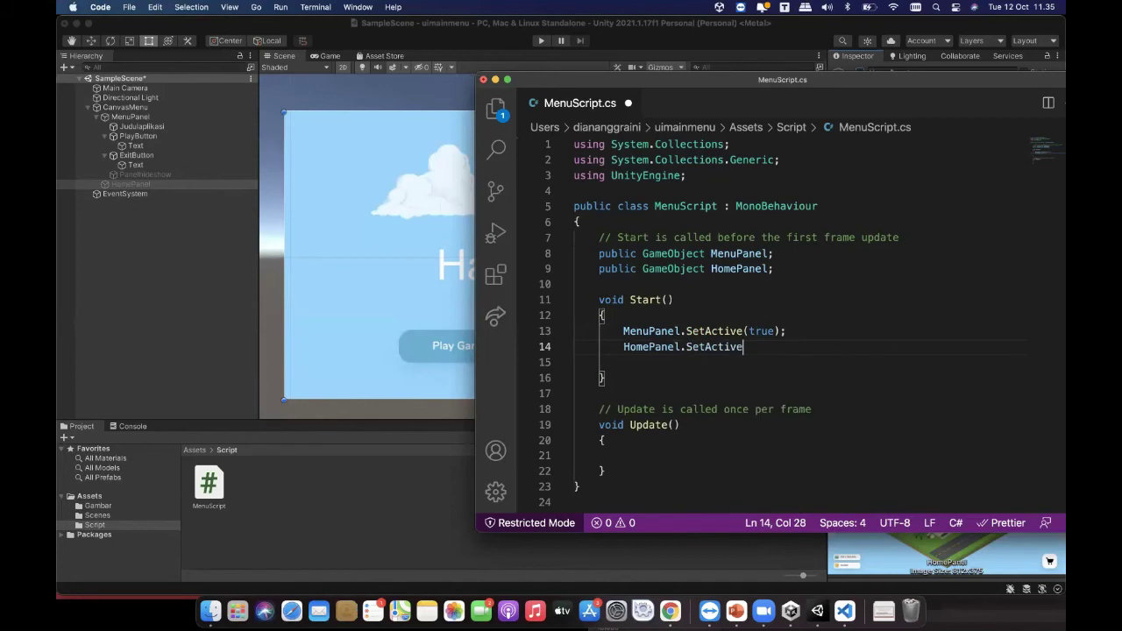
type("(")
type("flas")
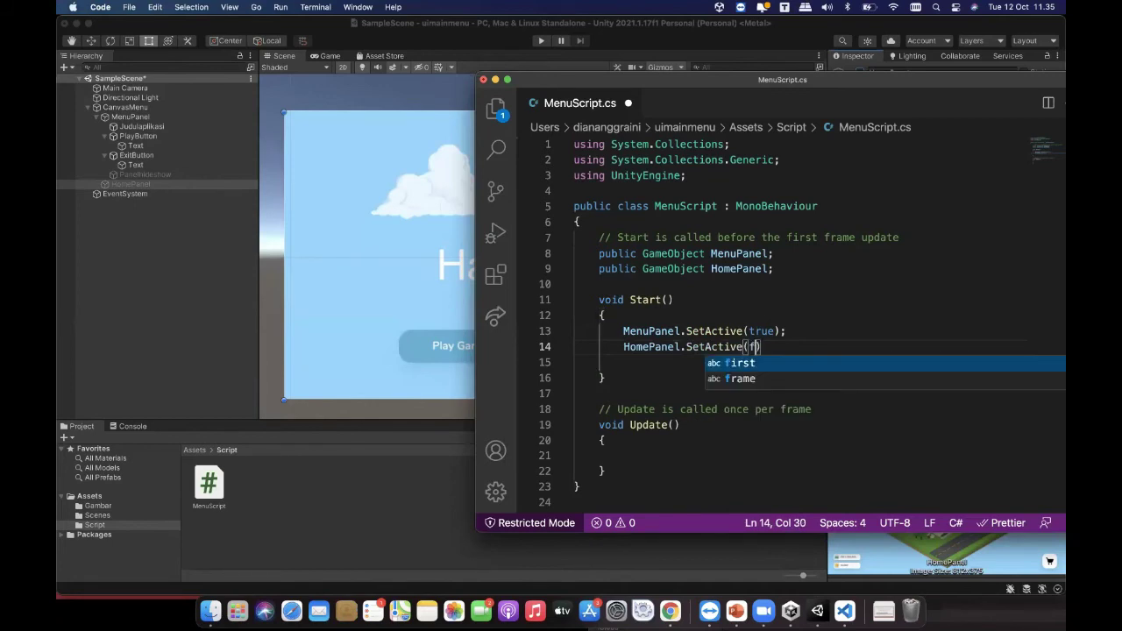
key("BackSpace")
key("BackSpace")
type("alse)")
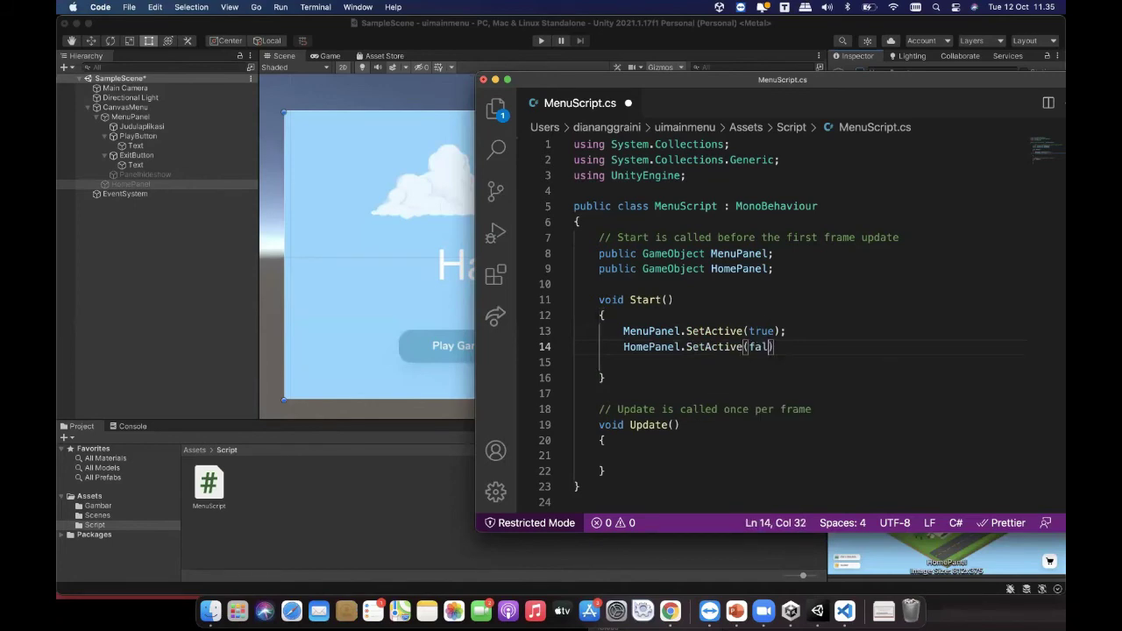
type(";")
left_click(670, 375)
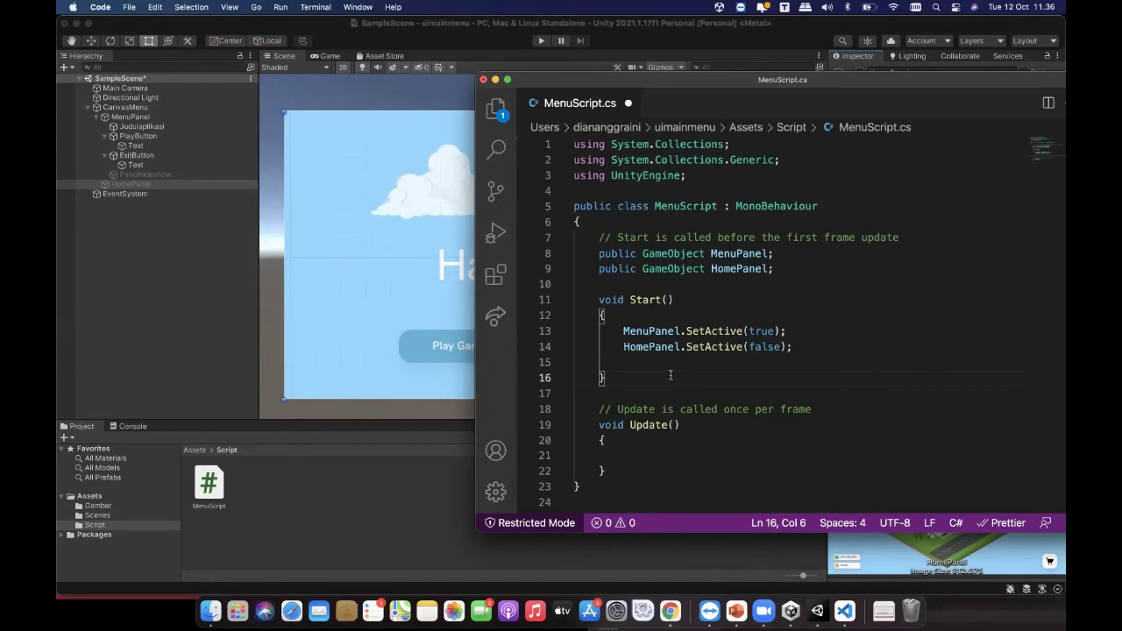
Step: Begin a method declaration, public void PlayButtonClick, below the Update method inside the MenuScript class
scroll(644, 383, "down", 4)
scroll(640, 382, "up", 4)
scroll(638, 382, "down", 2)
scroll(637, 382, "up", 1)
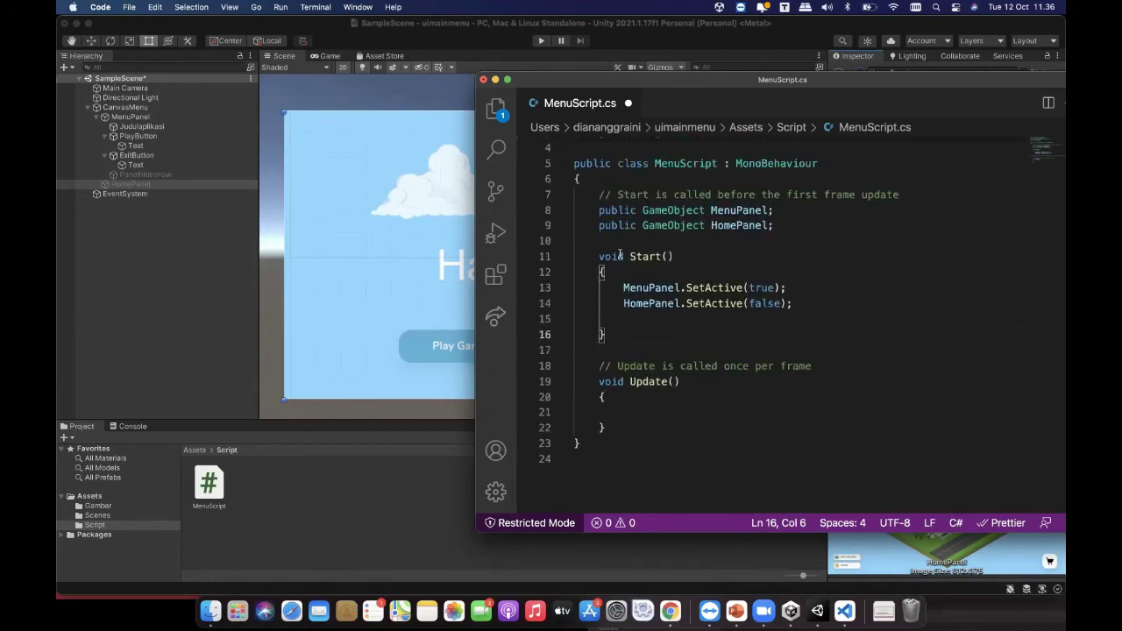
left_click(618, 429)
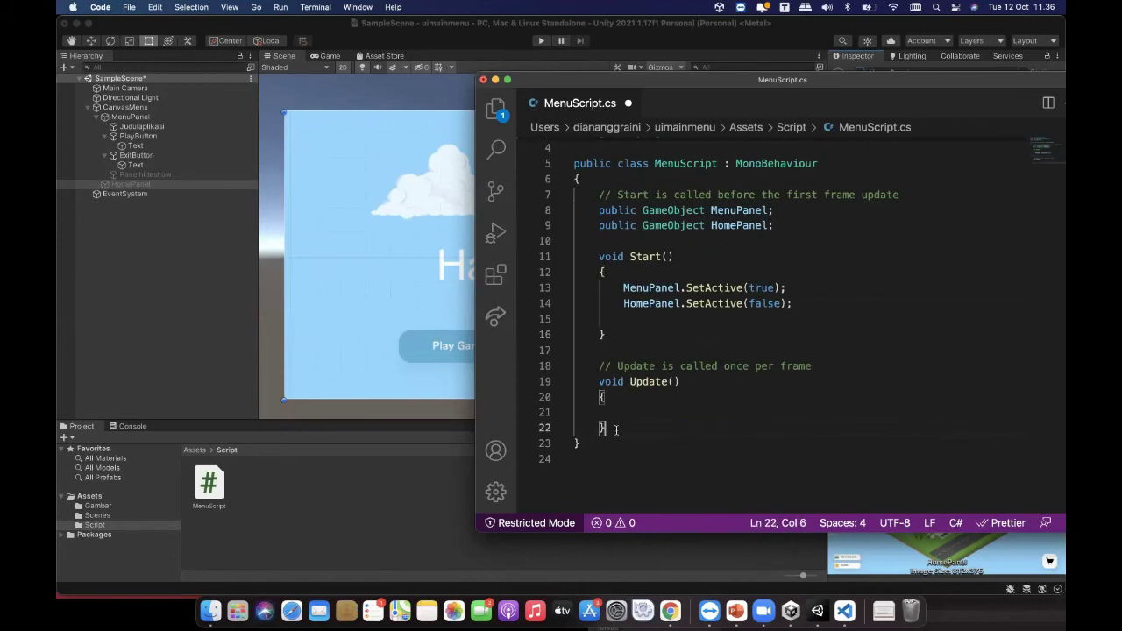
key("Return")
key("Return")
type("public")
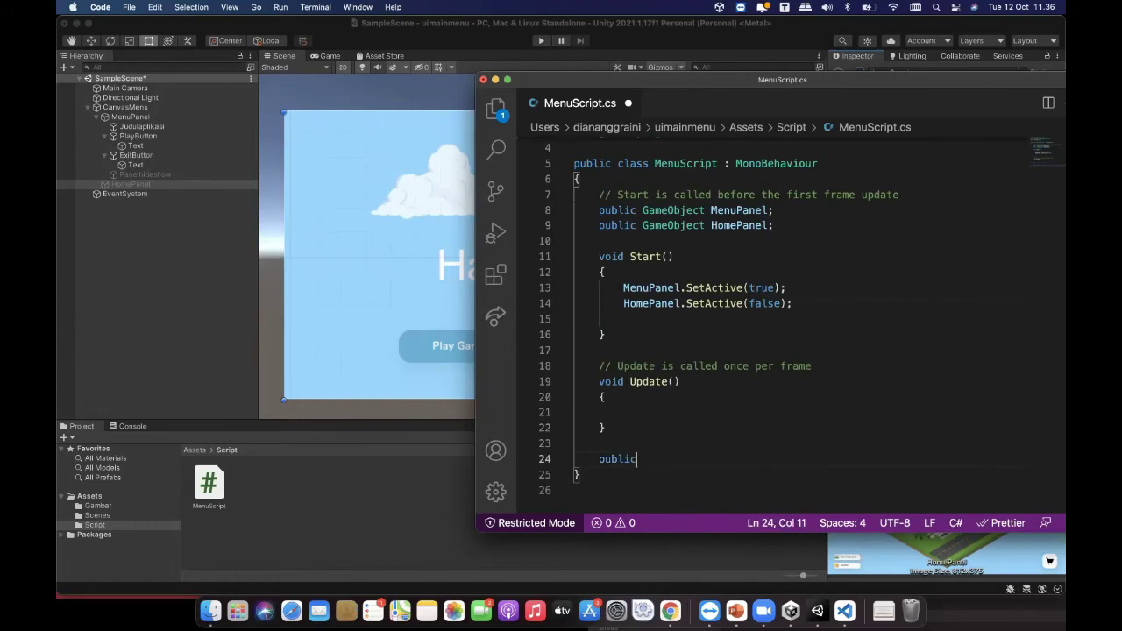
type(" void Playz")
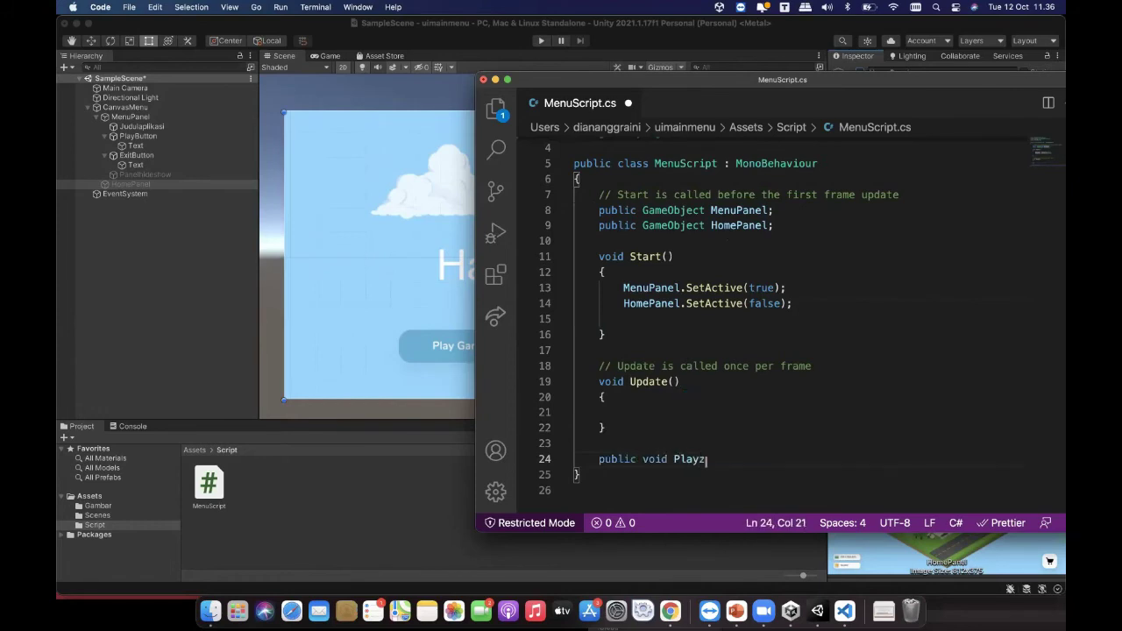
type("B")
key("BackSpace")
key("BackSpace")
type("But")
key("BackSpace")
type("ttonClick")
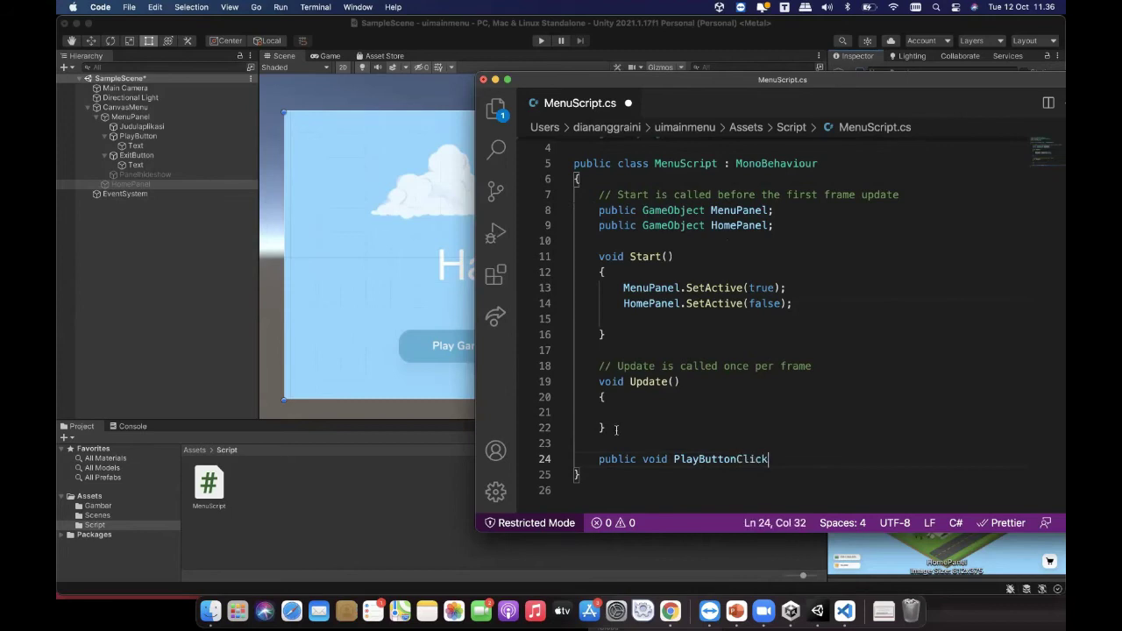
Step: Complete the PlayButtonClick declaration with empty parentheses and a pair of curly braces enclosing a blank line
double_click(736, 458)
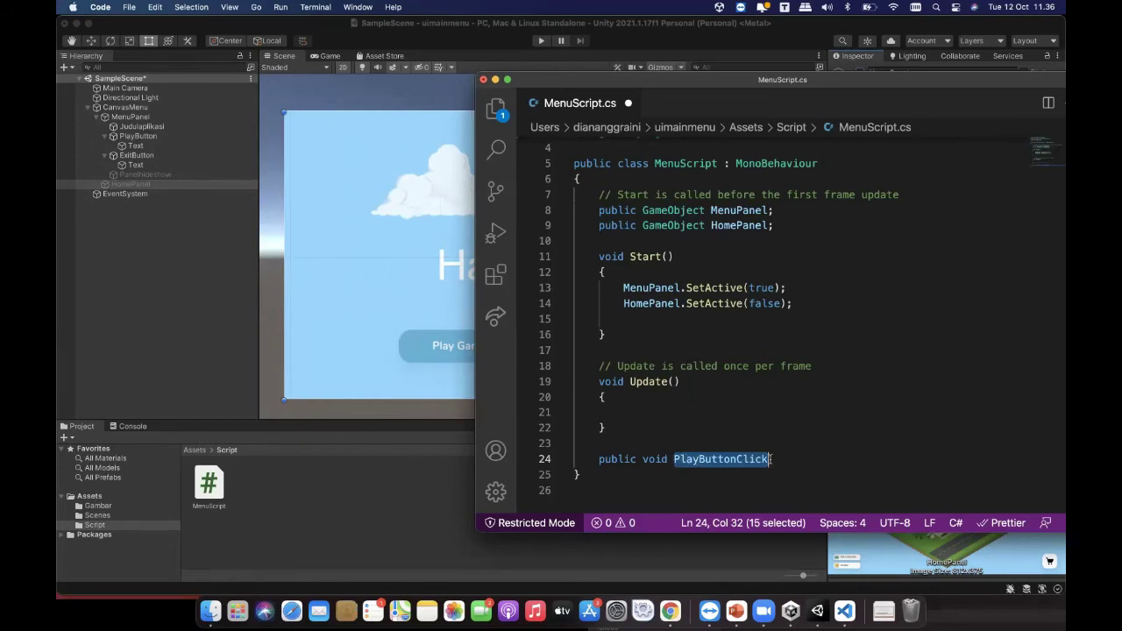
key("Return")
type("{")
key("super+z")
key("Right")
type("(){")
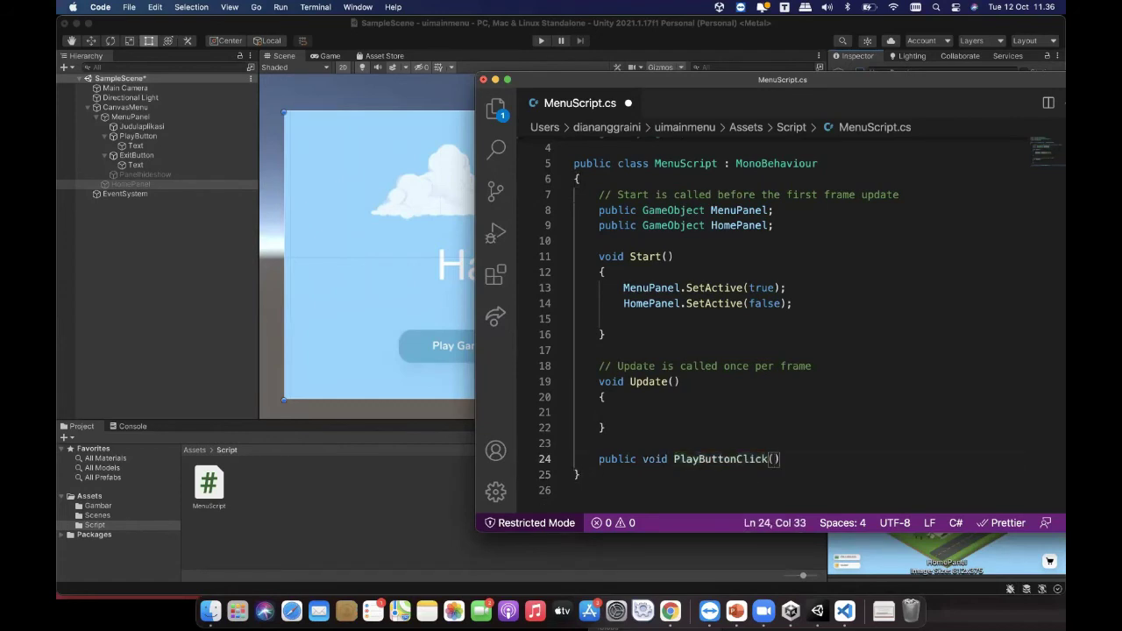
key("Return")
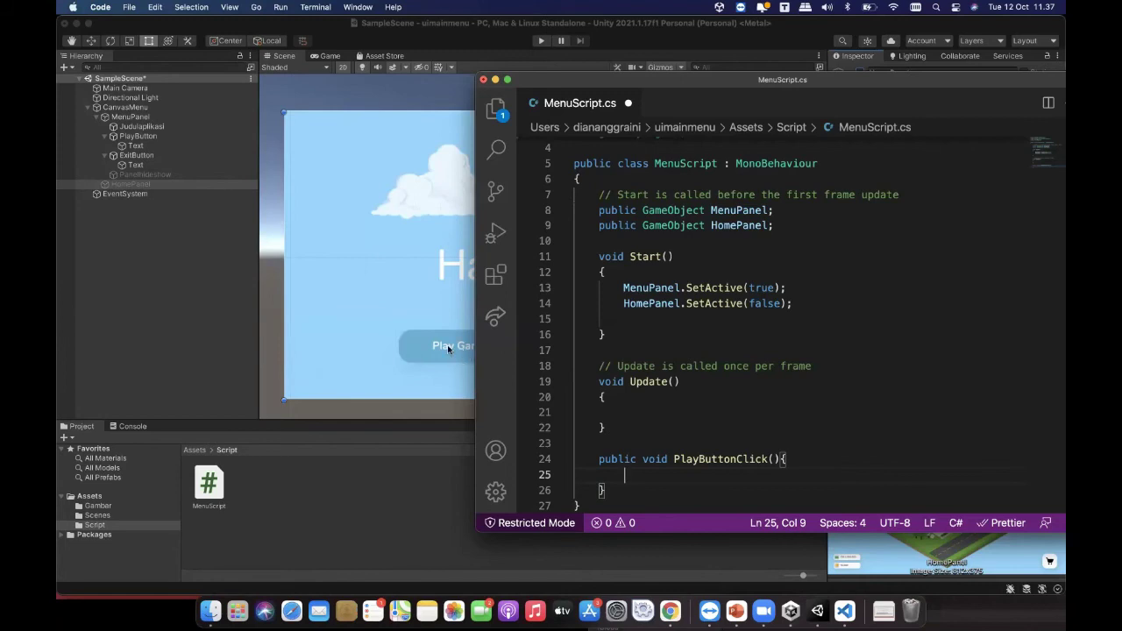
Step: Write MenuPanel.SetActive(false); as the first statement in the PlayButtonClick method and start a new line below it
scroll(697, 398, "down", 1)
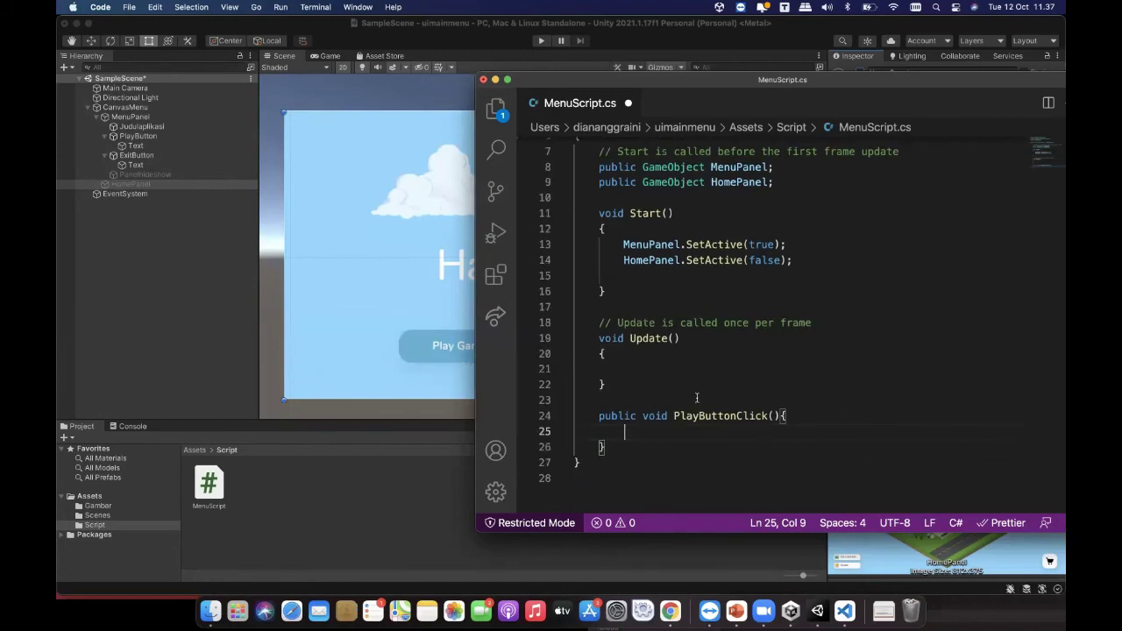
scroll(697, 399, "down", 2)
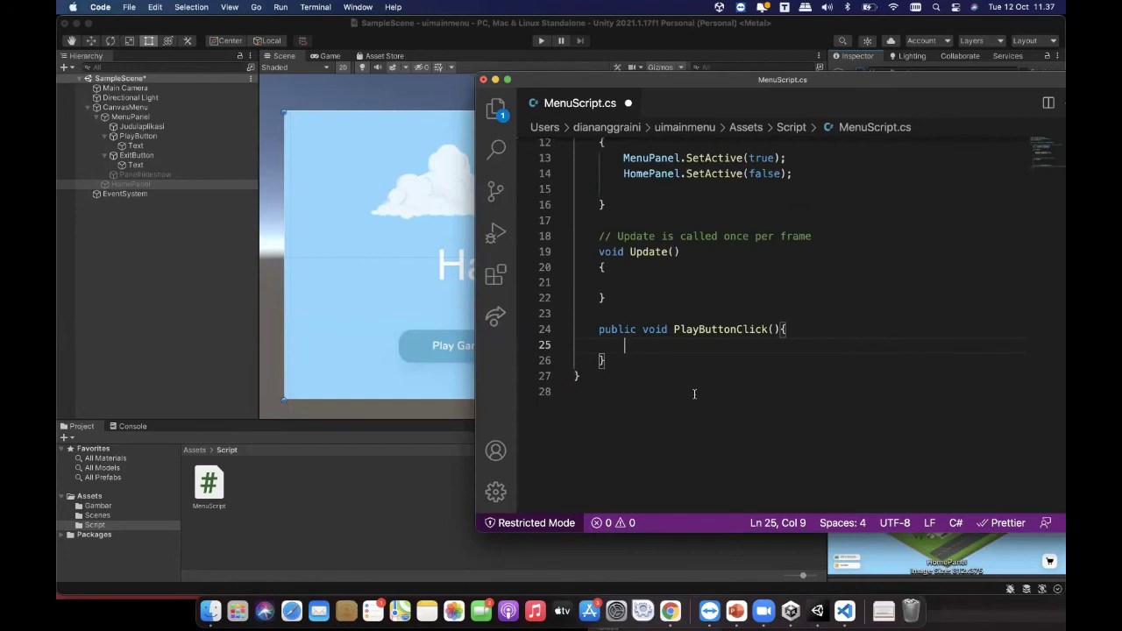
type("MenuPanel")
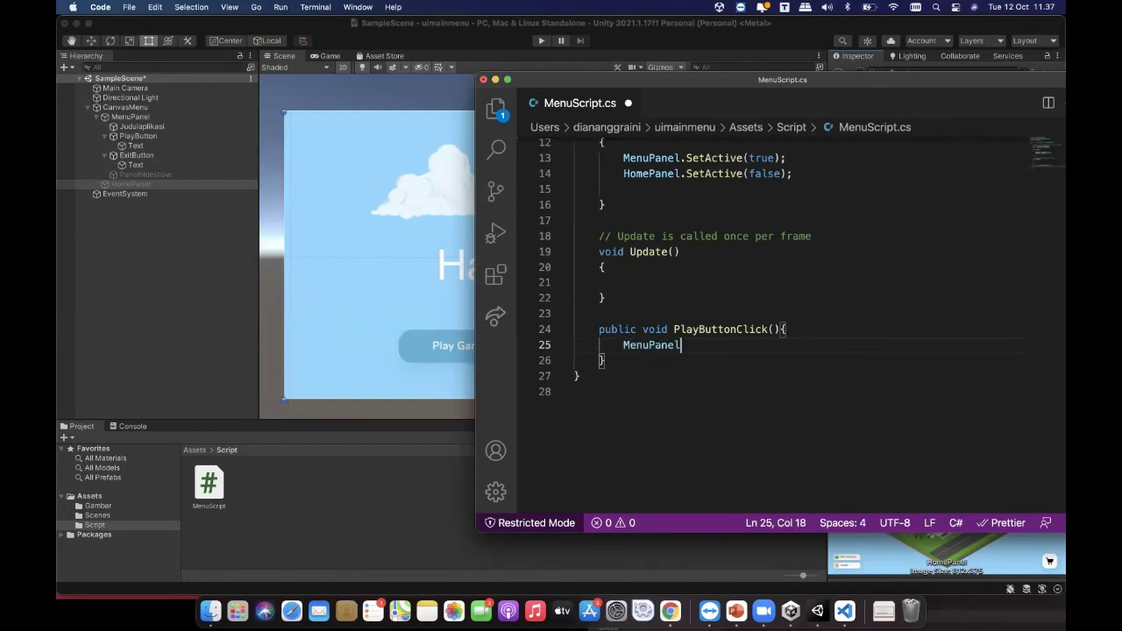
type(".Se")
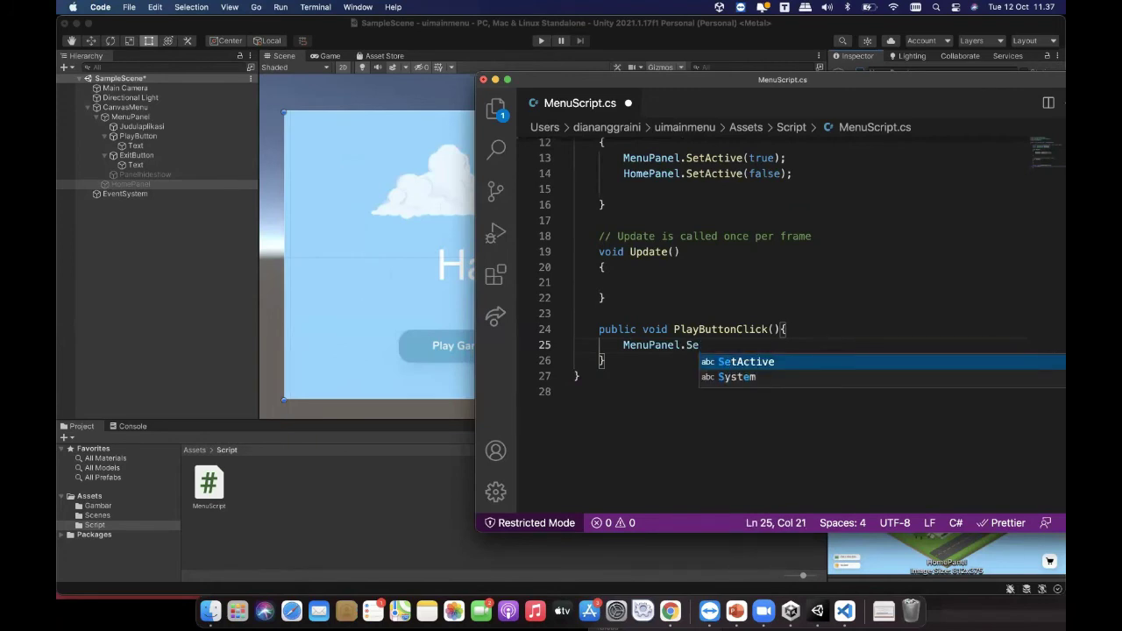
type("tActive*flase")
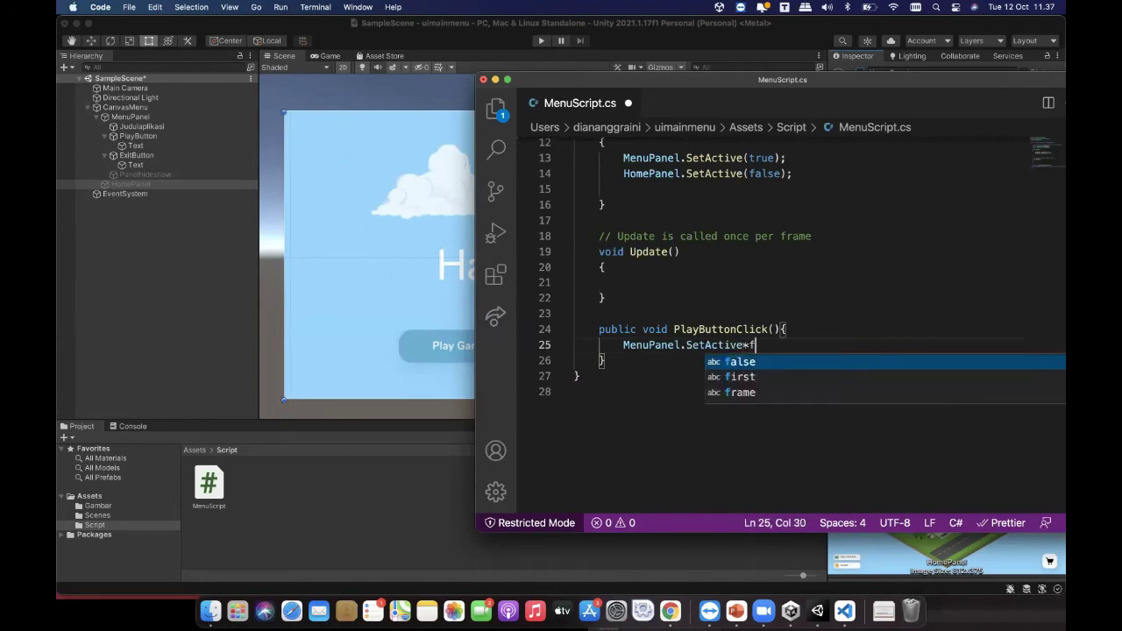
key("BackSpace")
key("BackSpace")
key("BackSpace")
key("BackSpace")
key("BackSpace")
key("BackSpace")
type("(flas")
key("BackSpace")
key("BackSpace")
key("BackSpace")
type("al")
key("BackSpace")
type("lse")
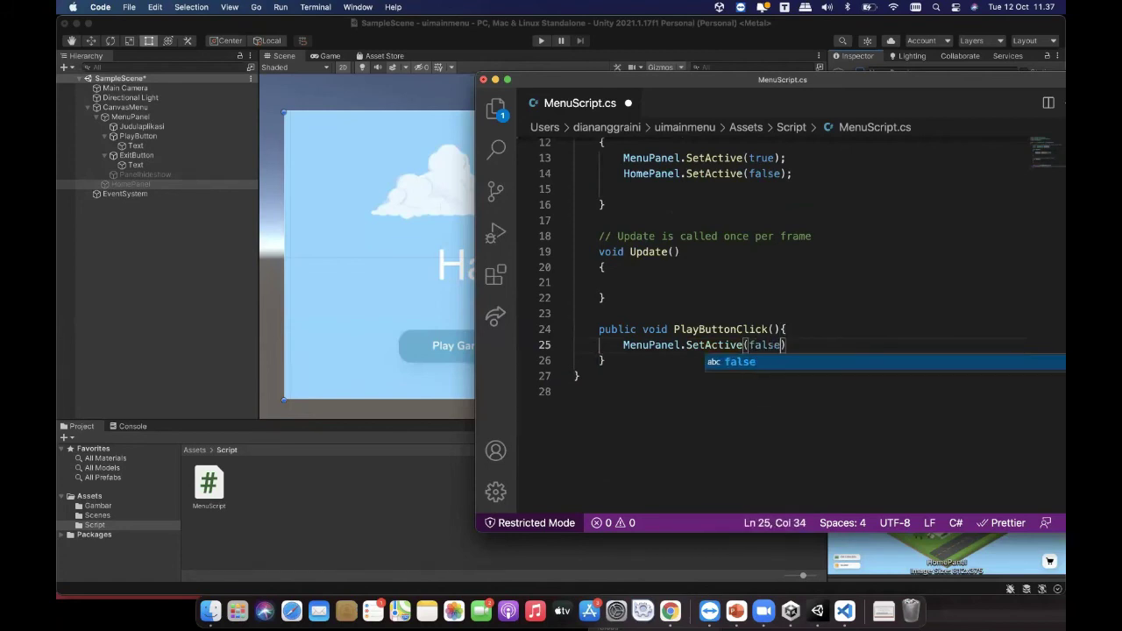
key("Right")
type(";")
key("Return")
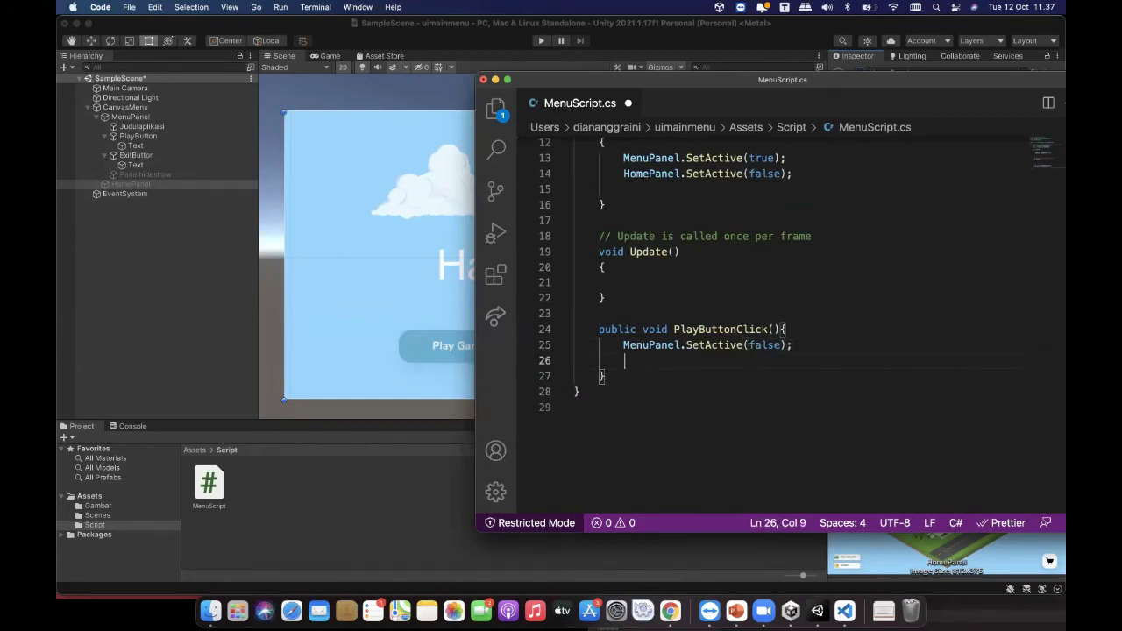
Step: Copy the HomePanel.SetActive(false); statement from the Start method to a new line below the MenuPanel statement in PlayButtonClick
left_click_drag(576, 361, 623, 360)
left_click_drag(792, 345, 622, 344)
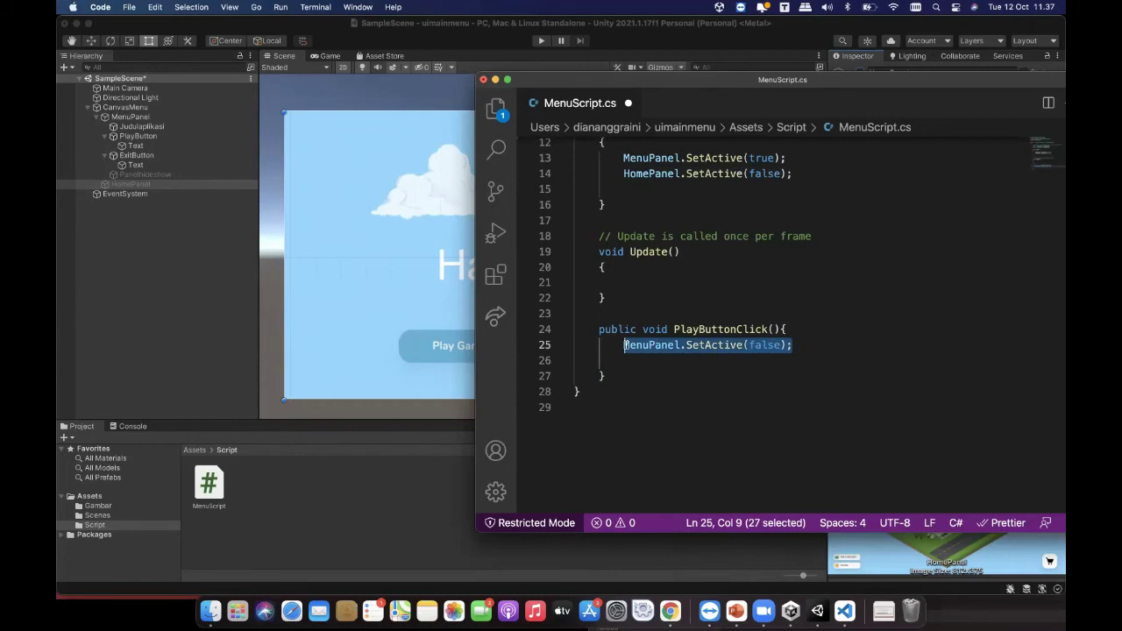
left_click(806, 345)
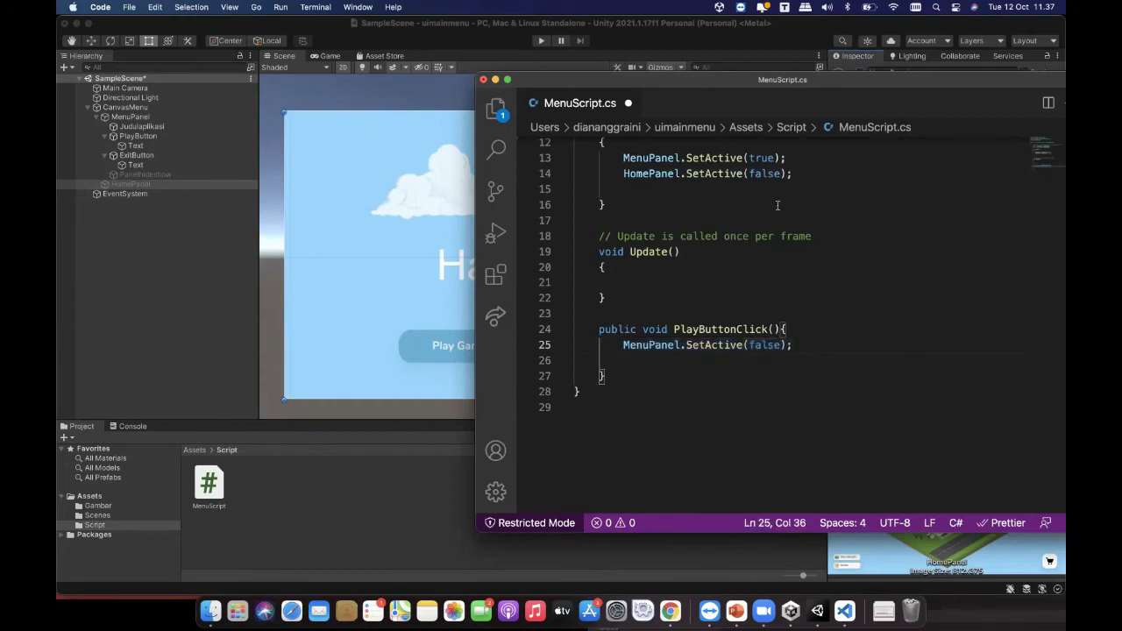
left_click_drag(793, 175, 620, 178)
key("super+c")
left_click(799, 347)
key("Return")
key("super+b")
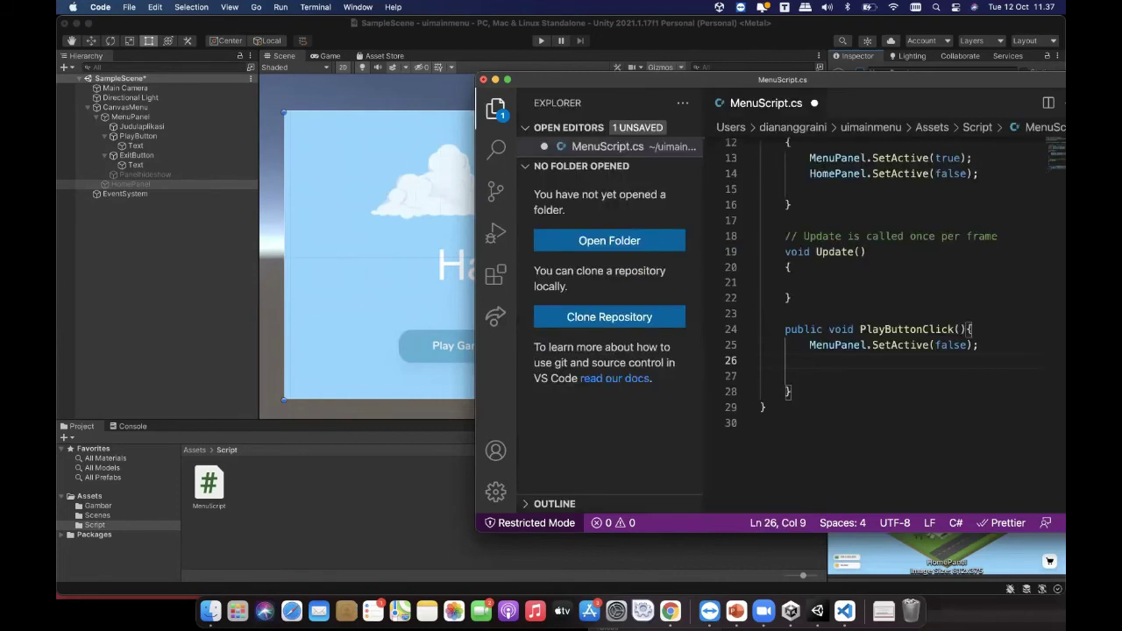
key("super+v")
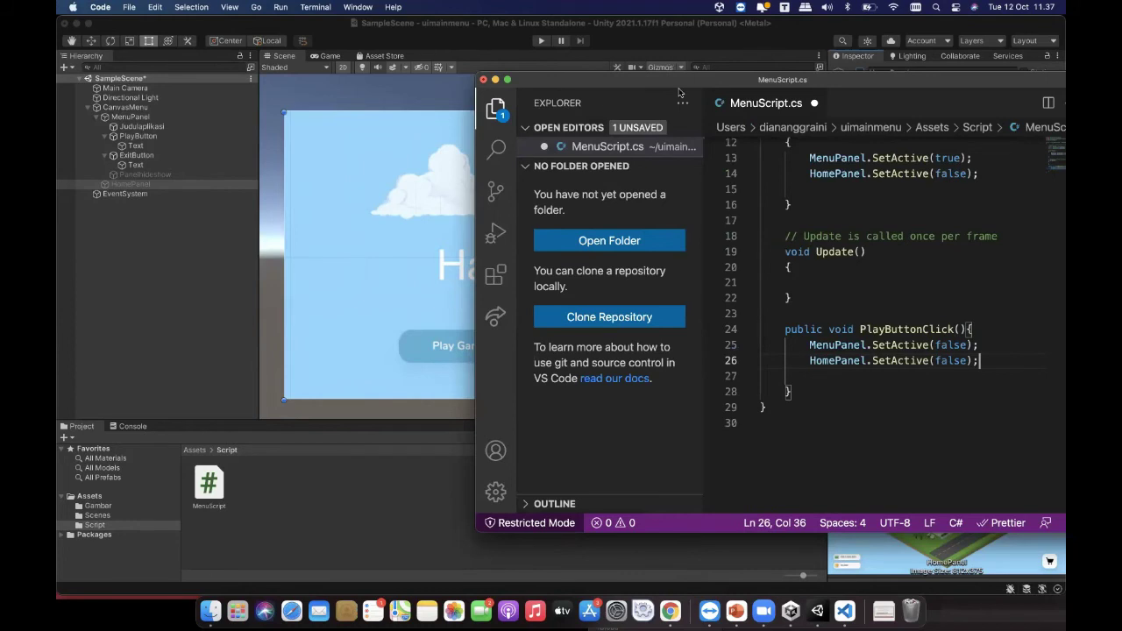
Step: Hide the file explorer sidebar and change the HomePanel.SetActive argument in PlayButtonClick to true
left_click(495, 103)
left_click(762, 361)
double_click(763, 360)
type("tru")
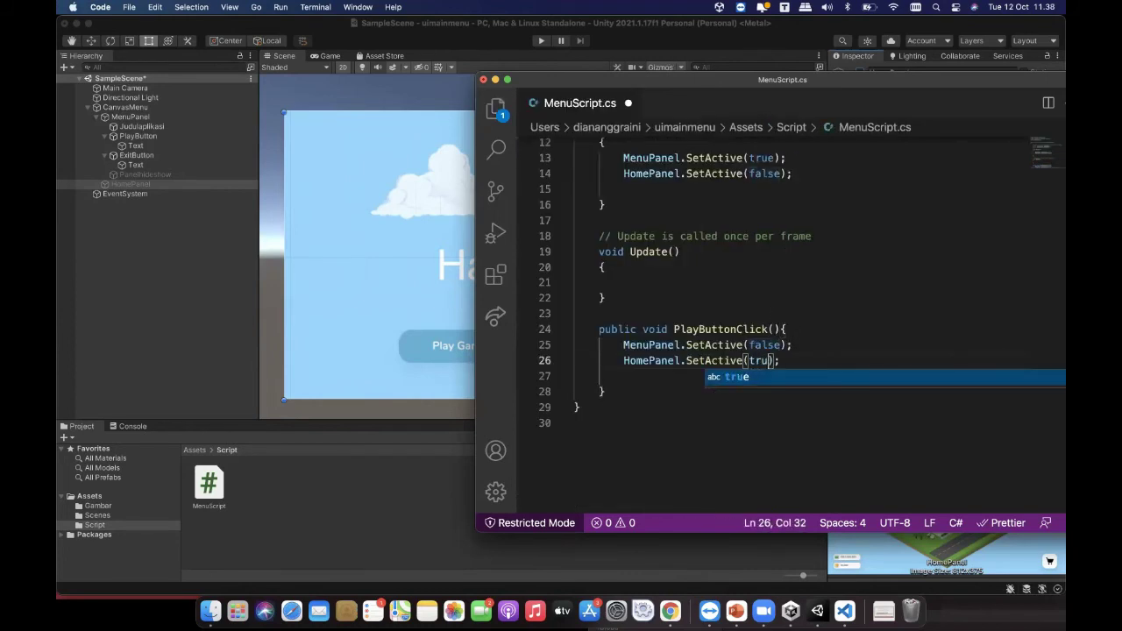
type("e")
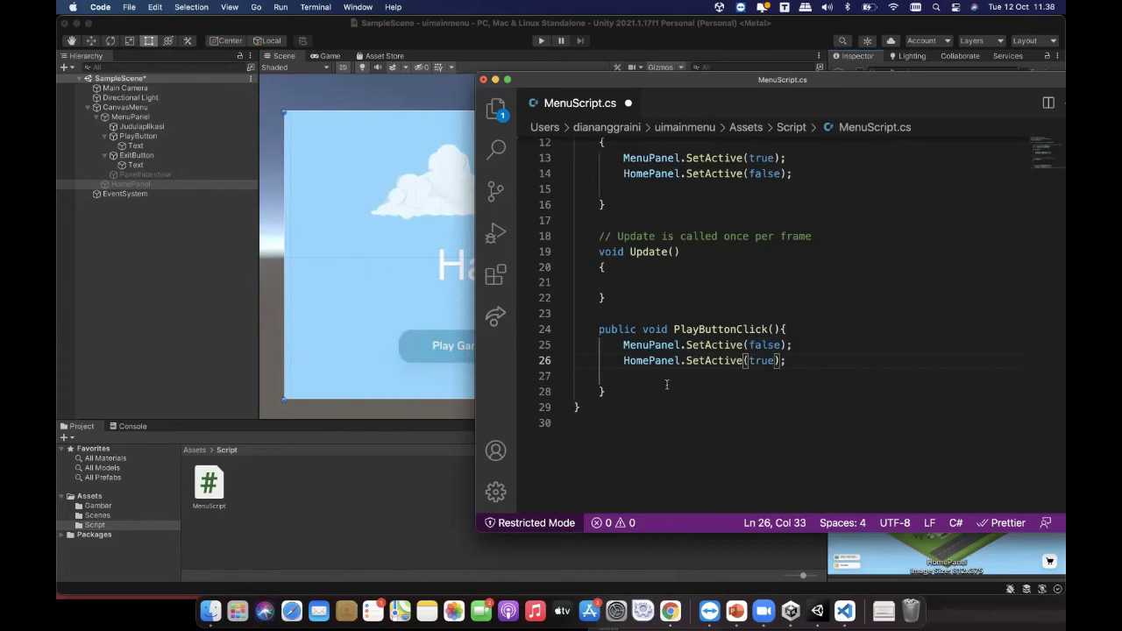
Step: Remove the blank line before the closing brace of the PlayButtonClick method
double_click(666, 390)
key("Left")
key("BackSpace")
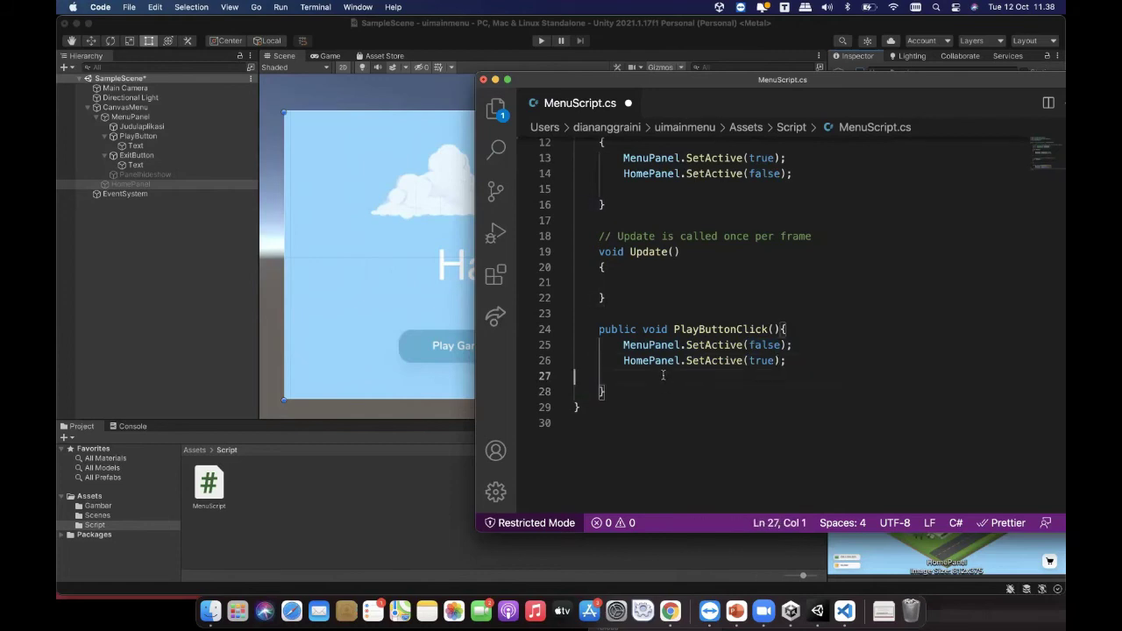
key("Left")
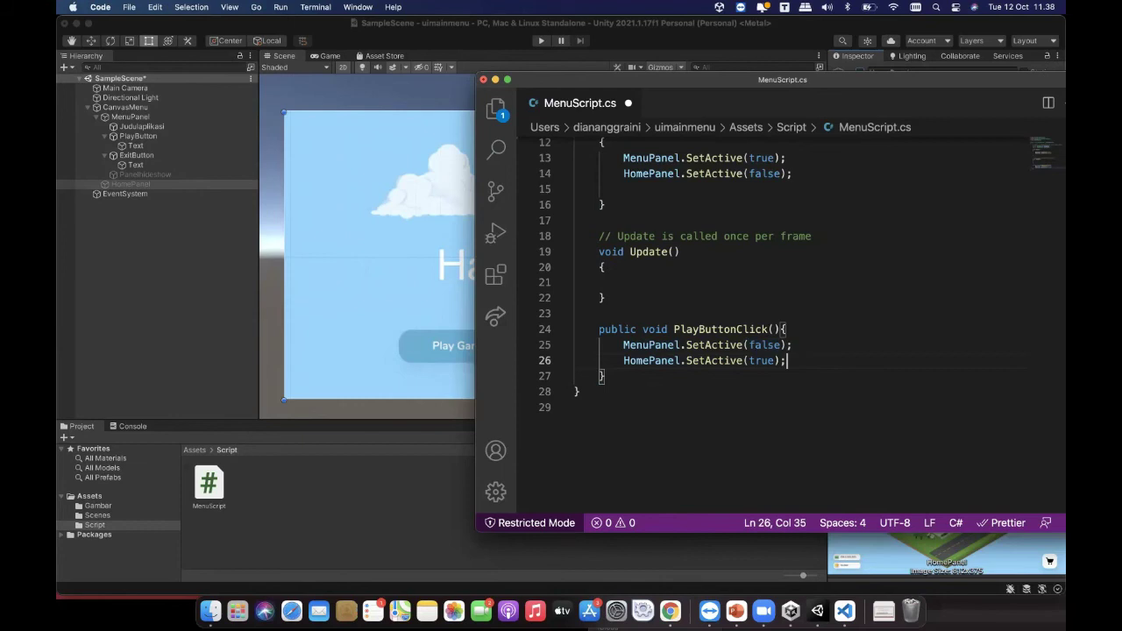
Step: Declare a public void ExitButtonClick() method with a pair of curly braces, one blank line below the PlayButtonClick method
left_click(616, 378)
key("Return")
key("Return")
type("pu")
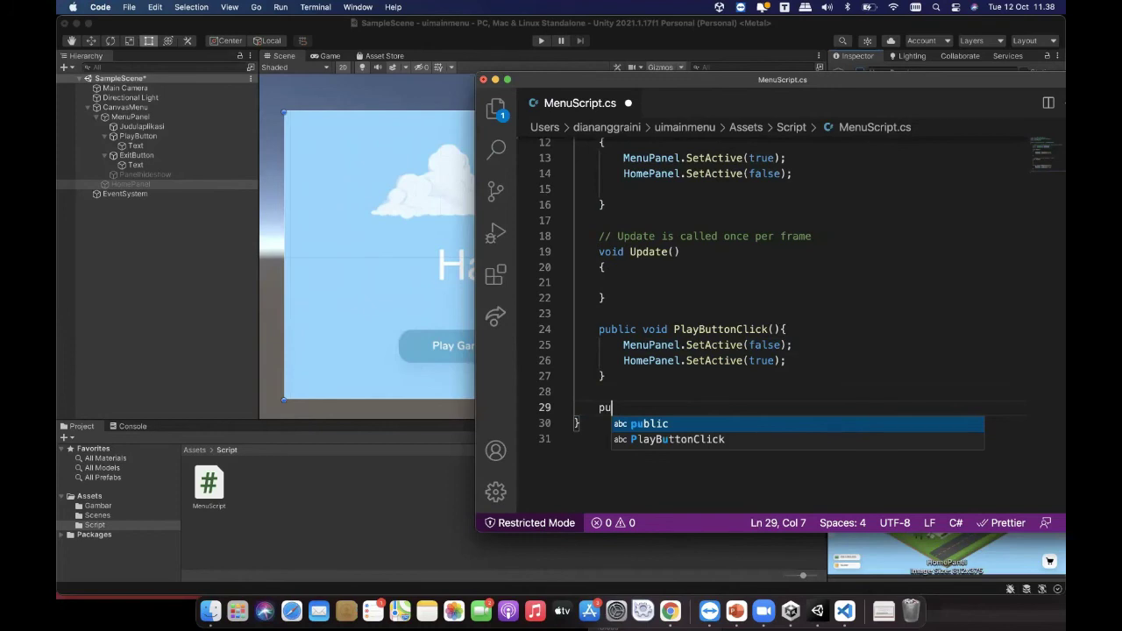
type("blic void ")
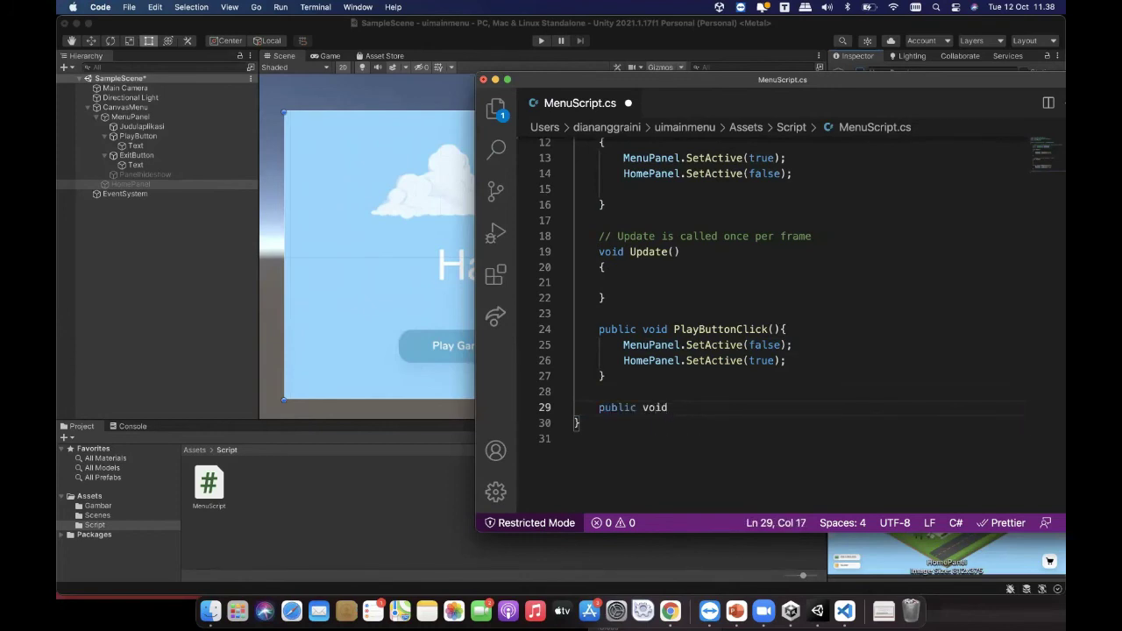
type("e")
key("BackSpace")
type("ExitButton")
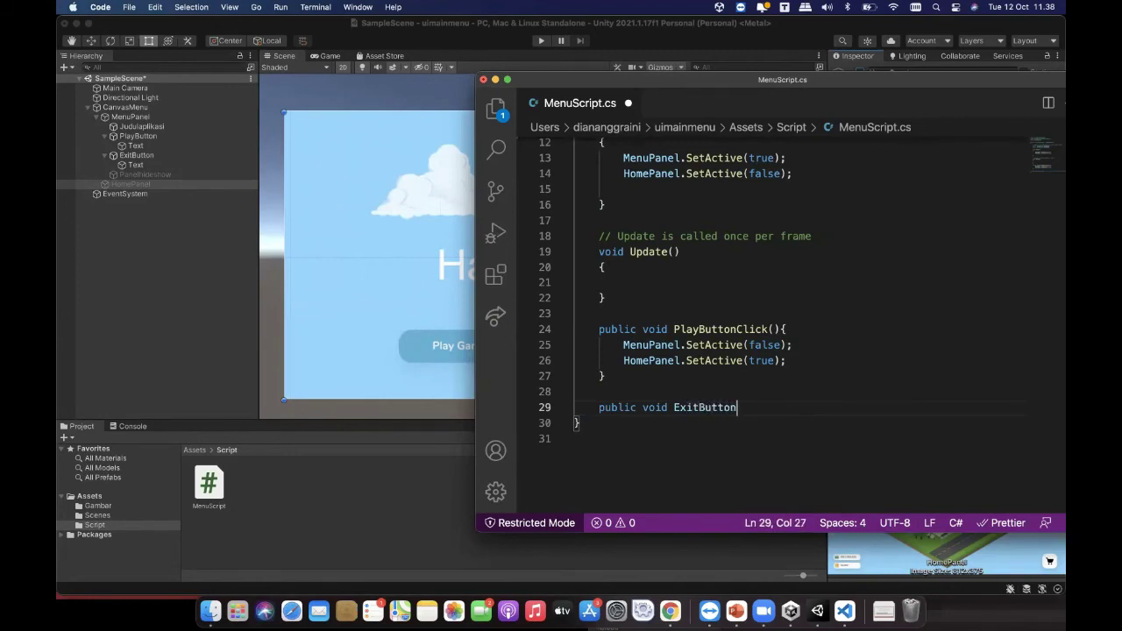
type("Click(){")
key("Return")
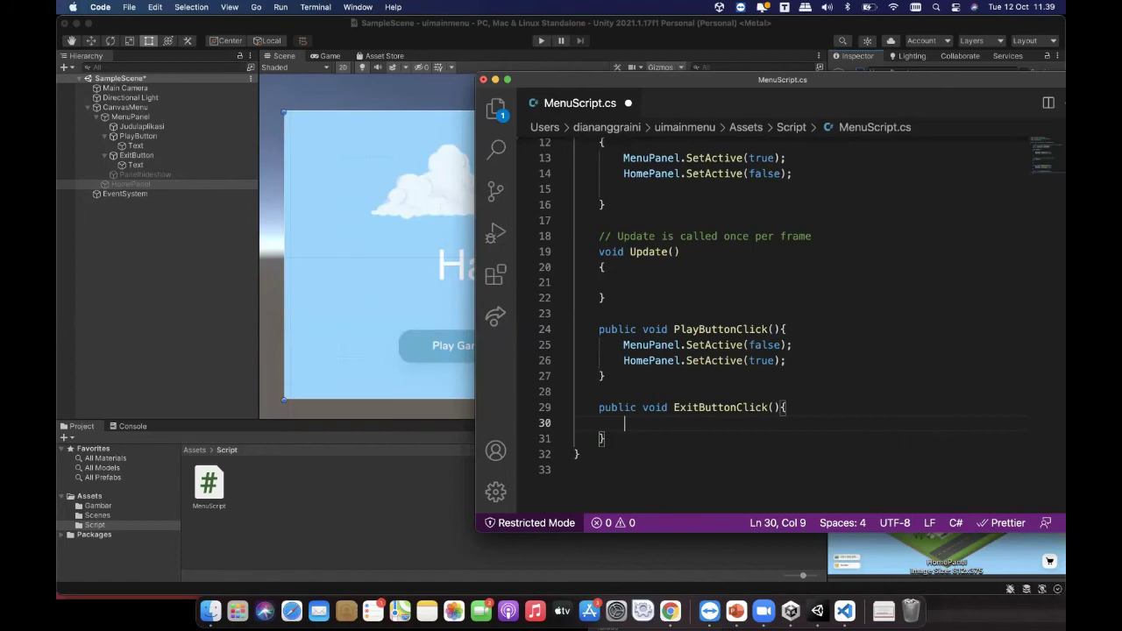
Step: Write Application.Quit(); as the body of the ExitButtonClick method
type("A")
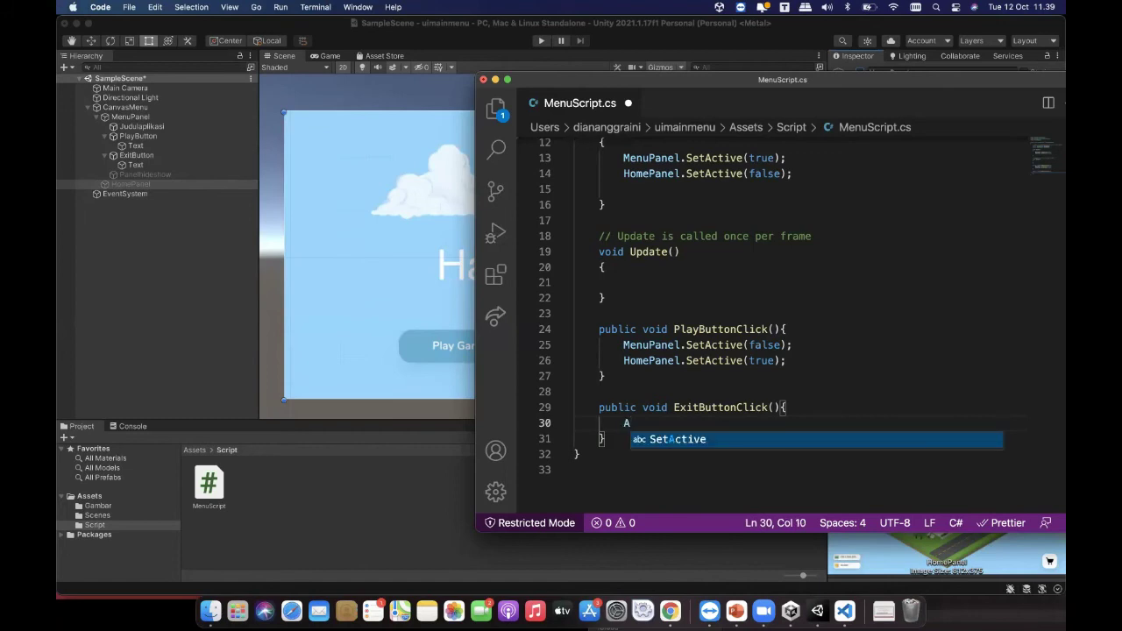
type("pplication.")
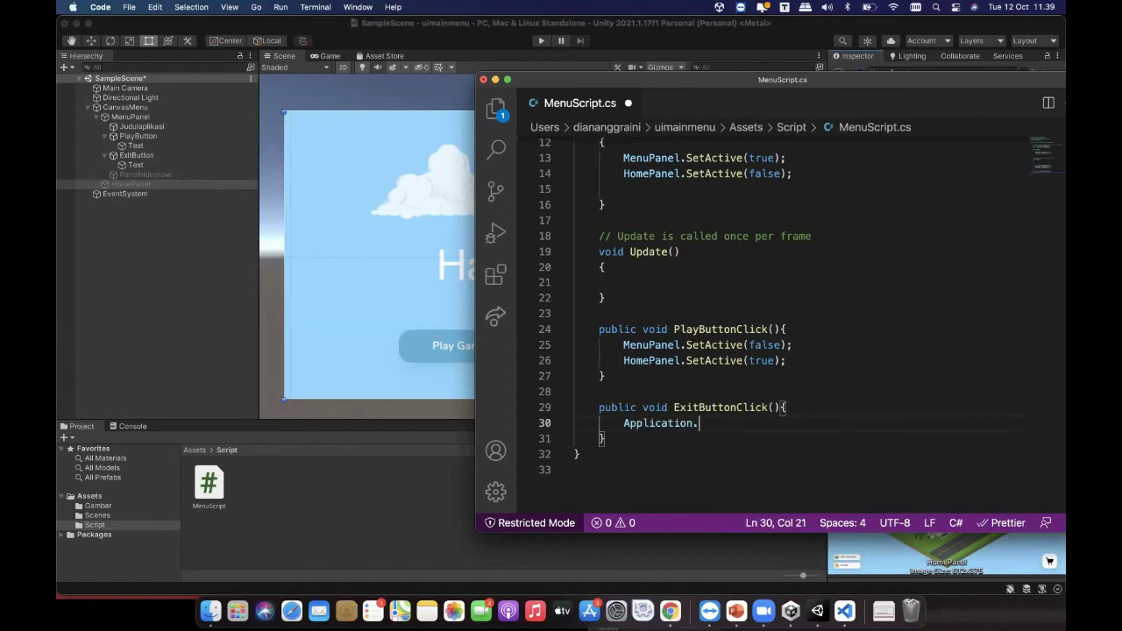
type("Quit();")
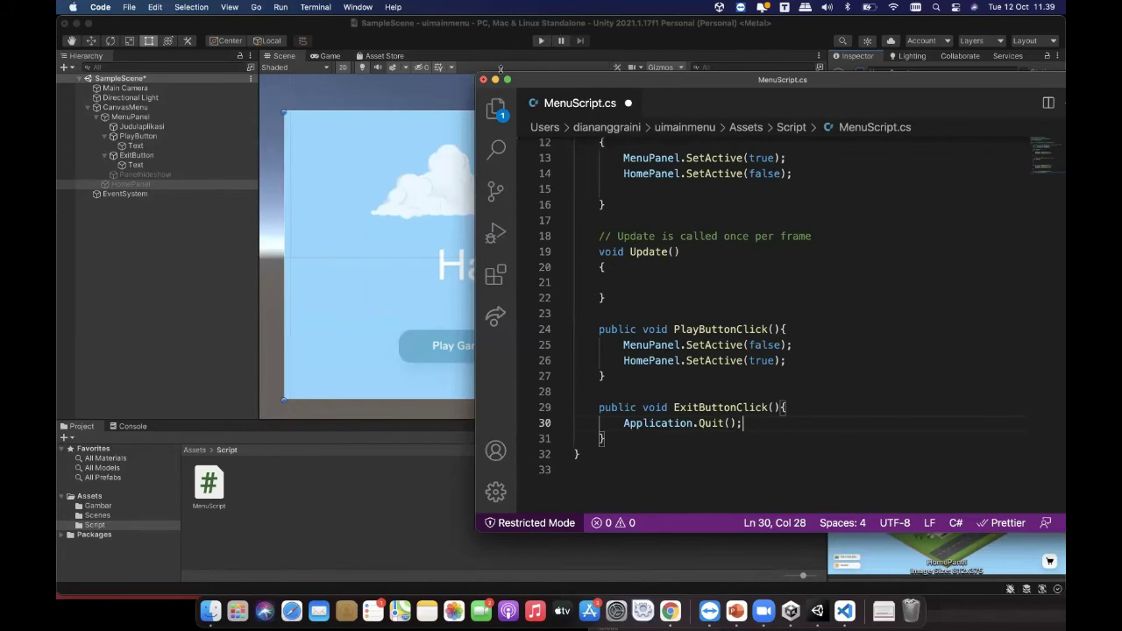
Step: Enlarge the code editor window, check the finished methods and save MenuScript.cs
left_click_drag(476, 74, 315, 42)
scroll(599, 247, "up", 6)
scroll(598, 245, "down", 2)
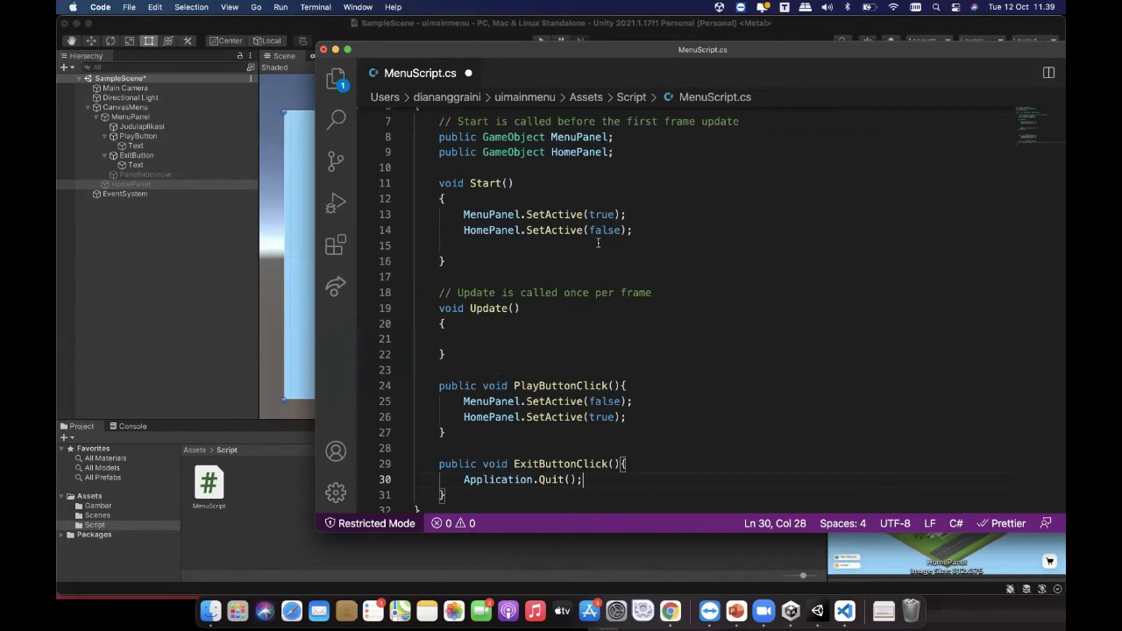
key("cmd+s")
scroll(599, 243, "down", 3)
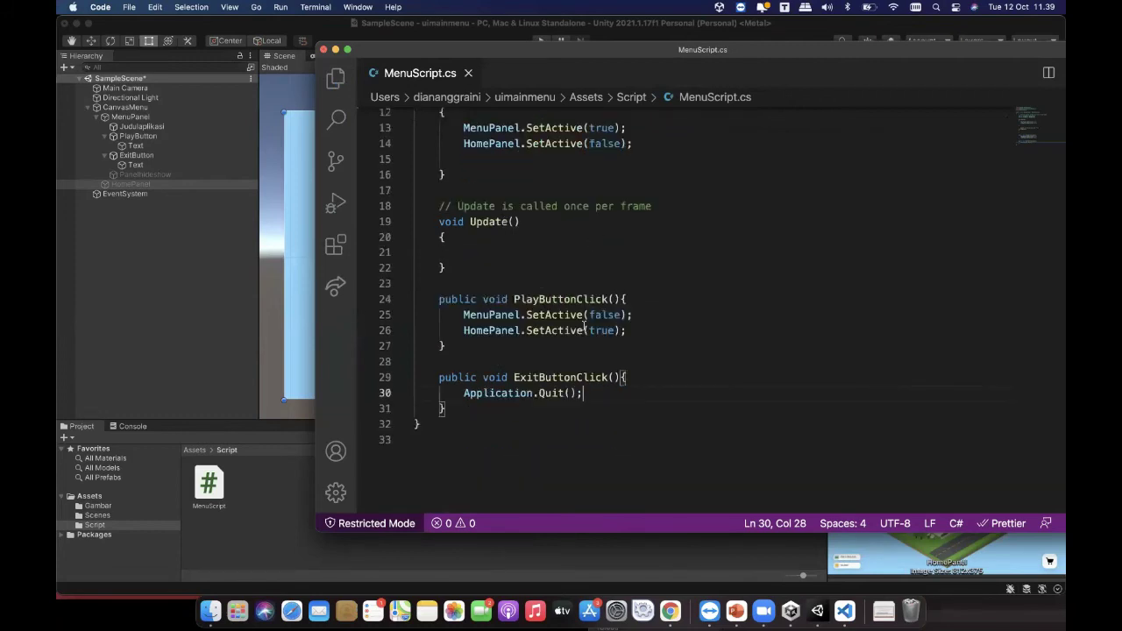
scroll(586, 331, "up", 2)
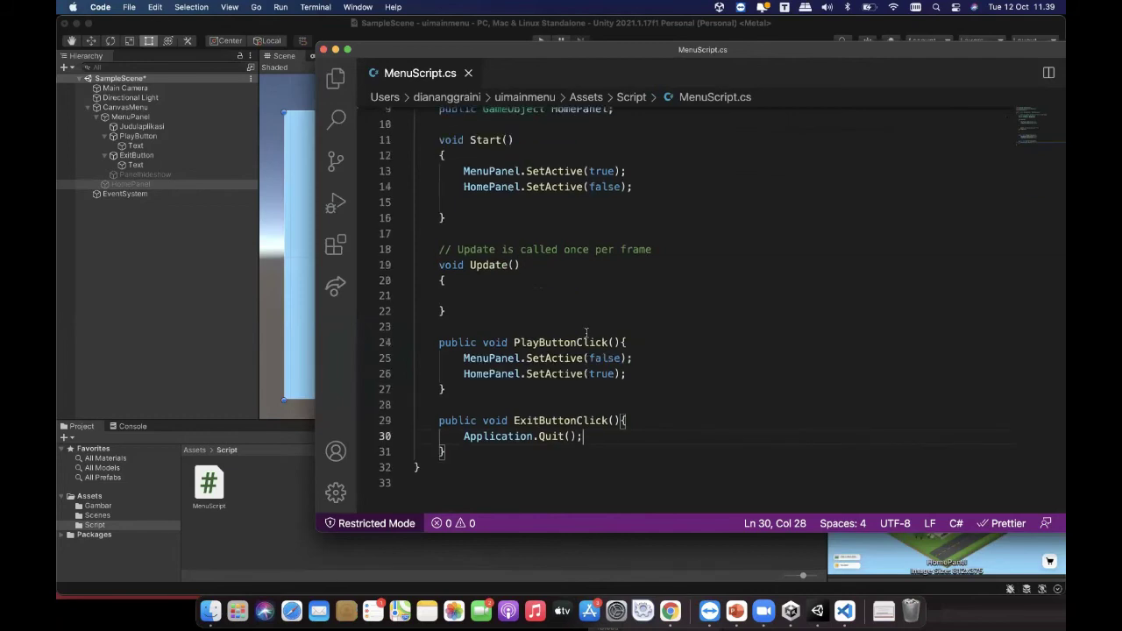
scroll(586, 331, "up", 1)
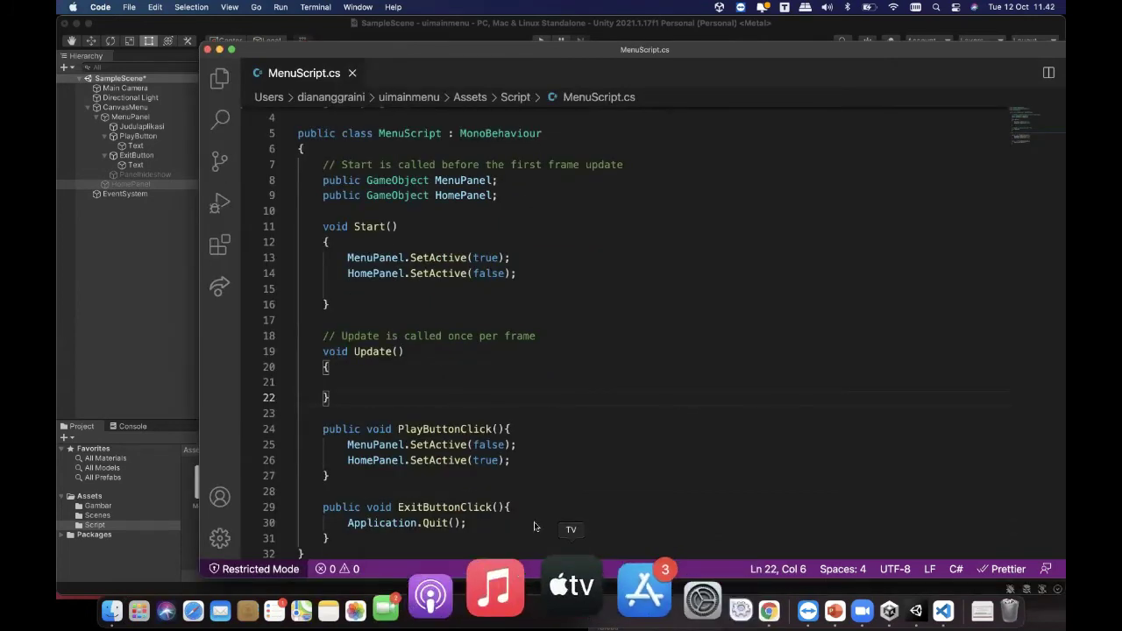
Step: Close the code editor window and switch back to Unity so that the scripts reload
left_click(412, 387)
scroll(520, 396, "down", 2)
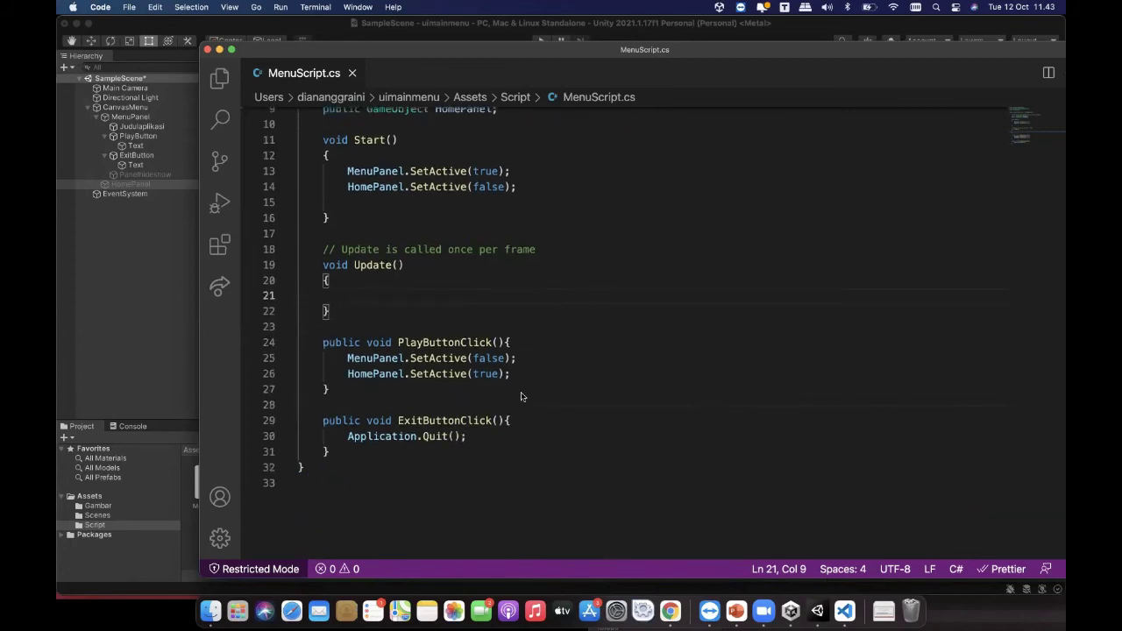
left_click(207, 50)
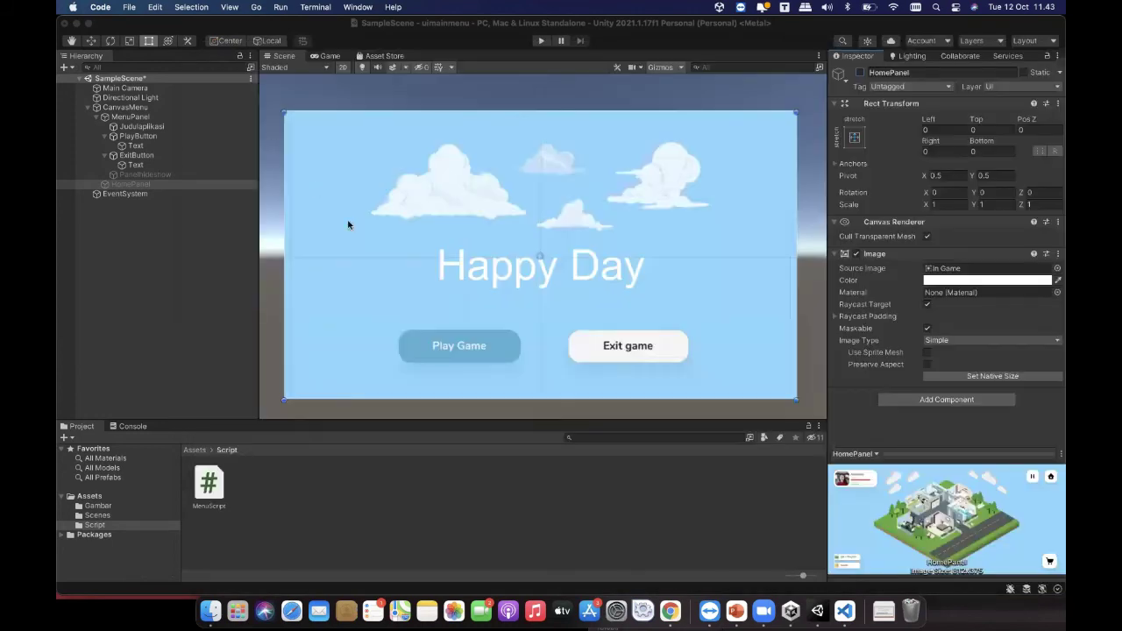
left_click(201, 350)
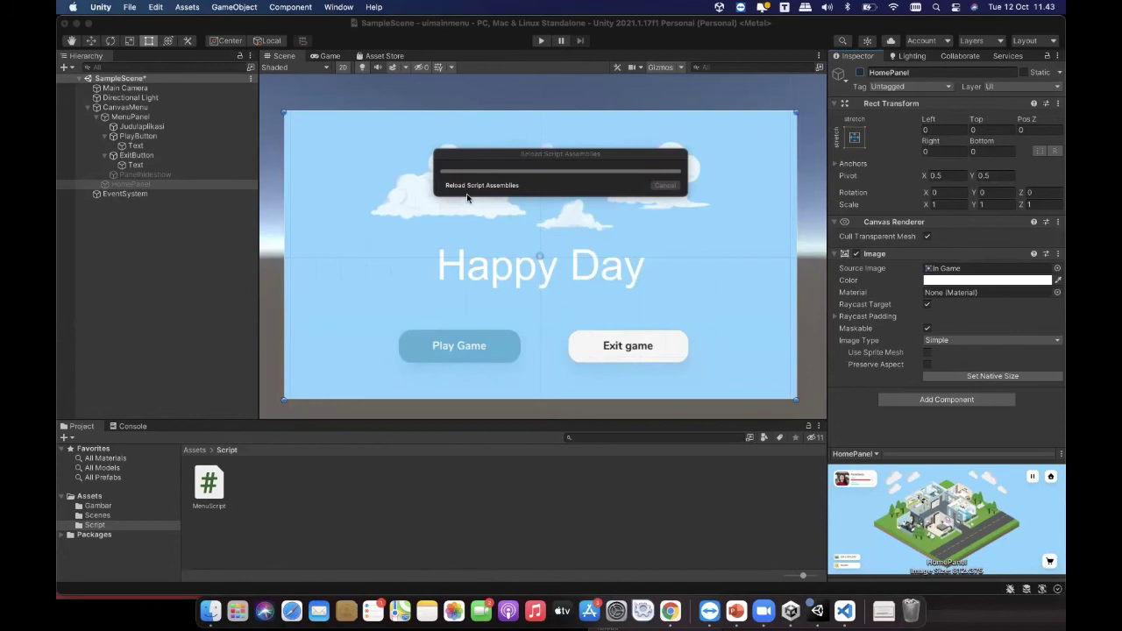
left_click(439, 267)
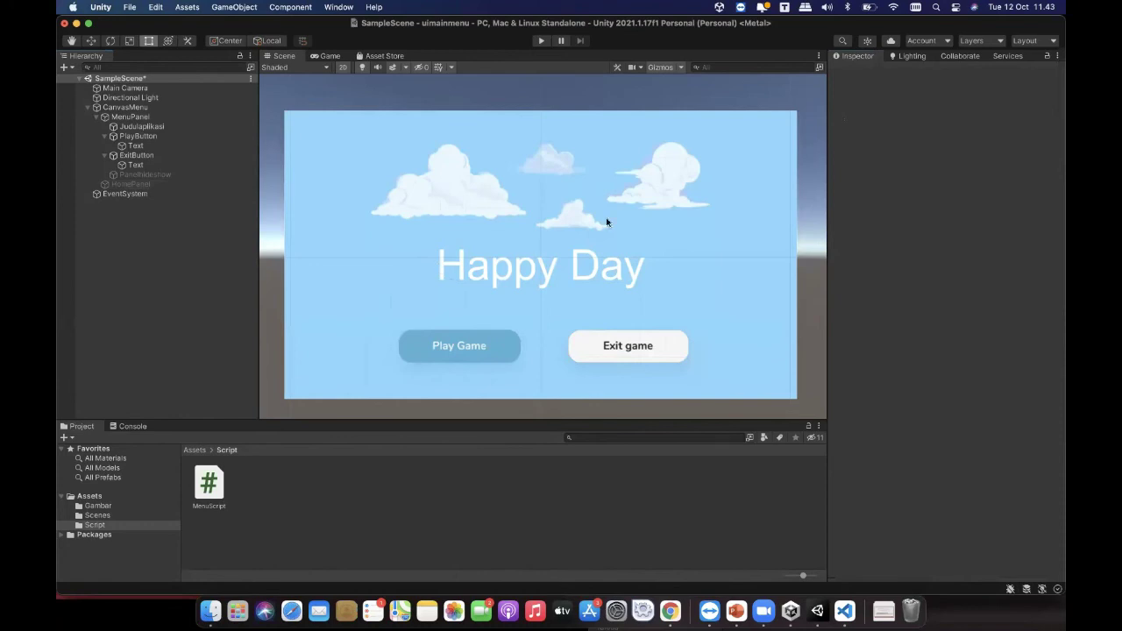
Step: Inspect the MenuScript asset's GameObject references and updated code in the Script folder
left_click(203, 481)
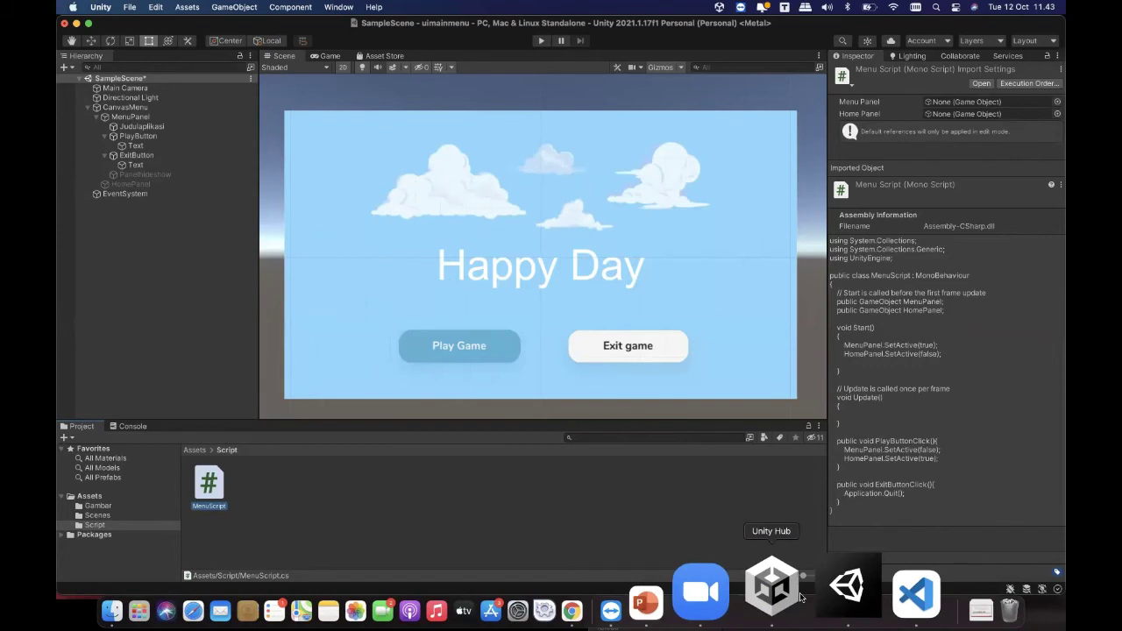
left_click(431, 500)
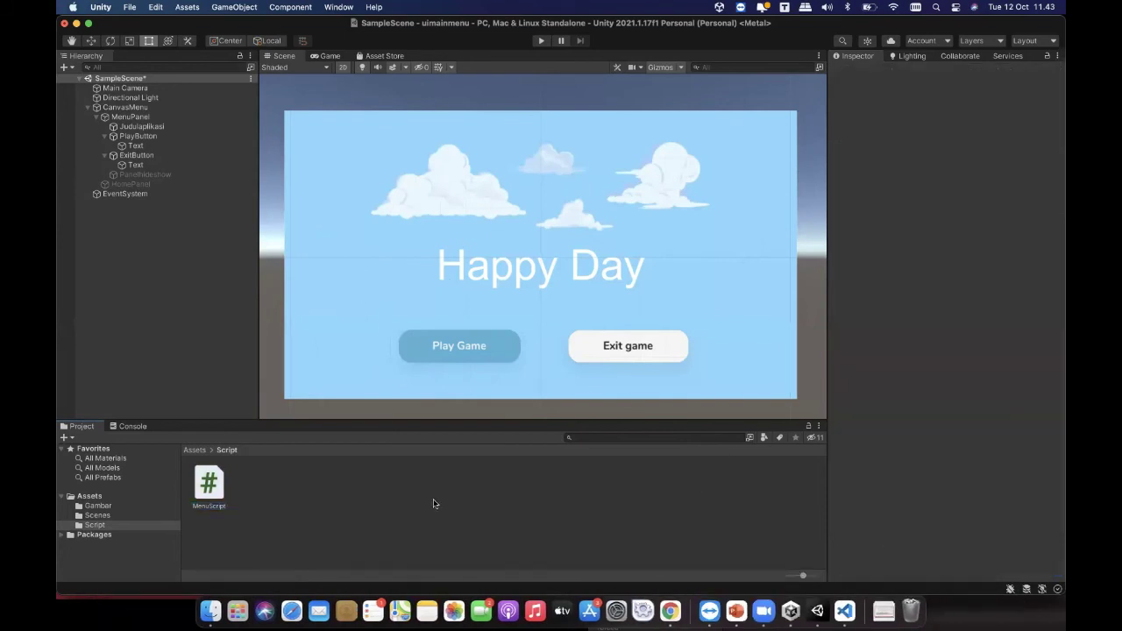
left_click(219, 488)
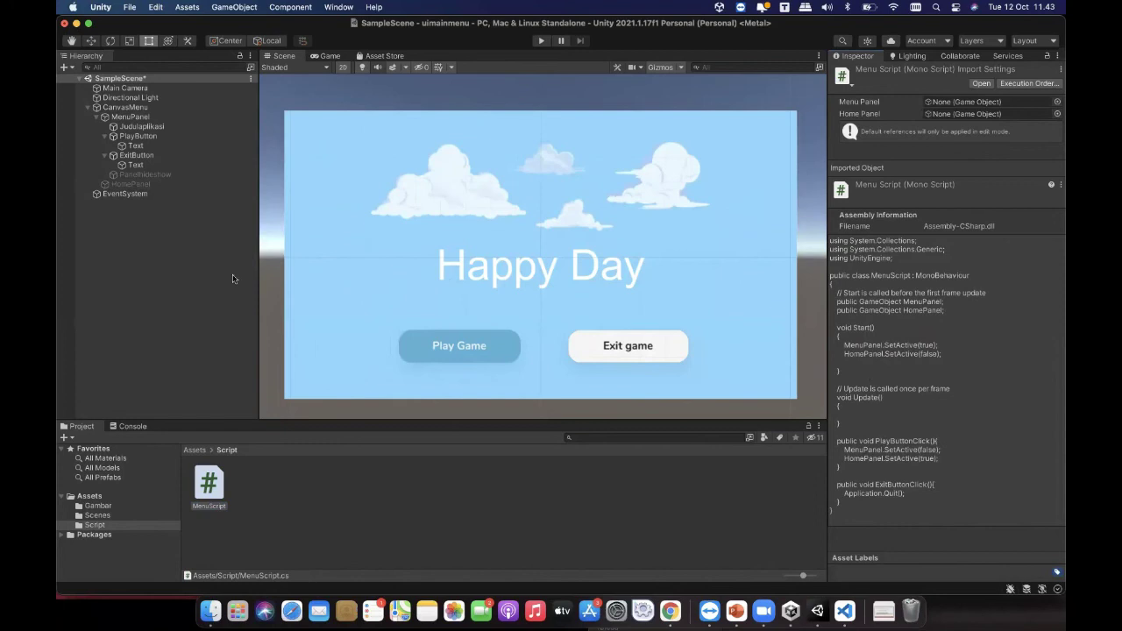
left_click(120, 248)
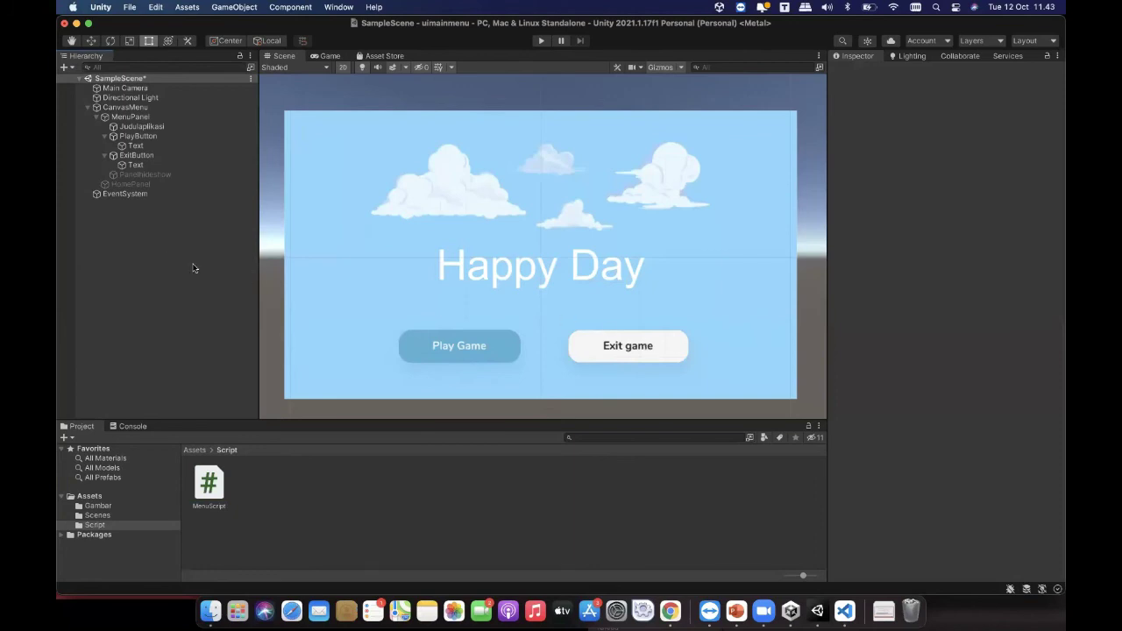
right_click(159, 251)
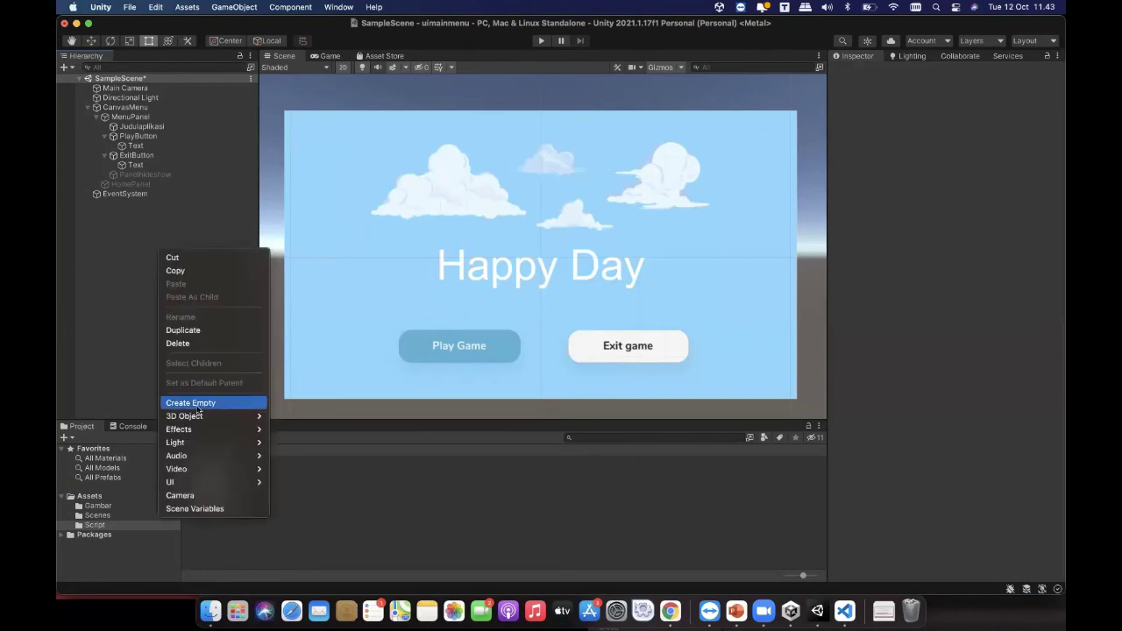
left_click(217, 500)
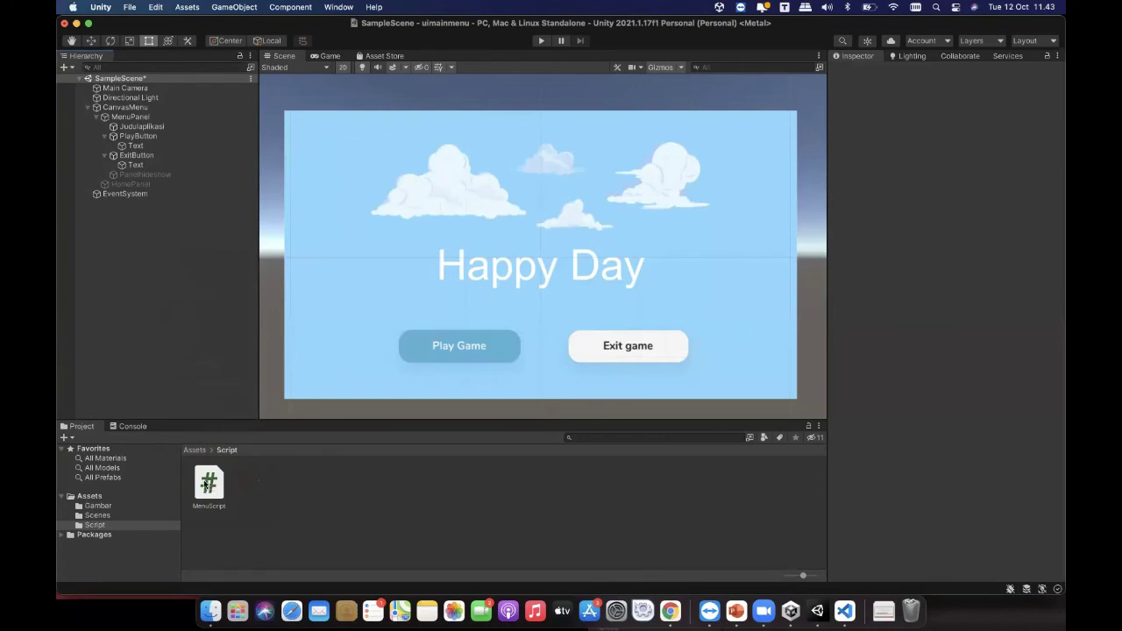
right_click(106, 234)
left_click(87, 258)
Step: Create an empty game object at the root of the scene and name it MenuScript
right_click(110, 245)
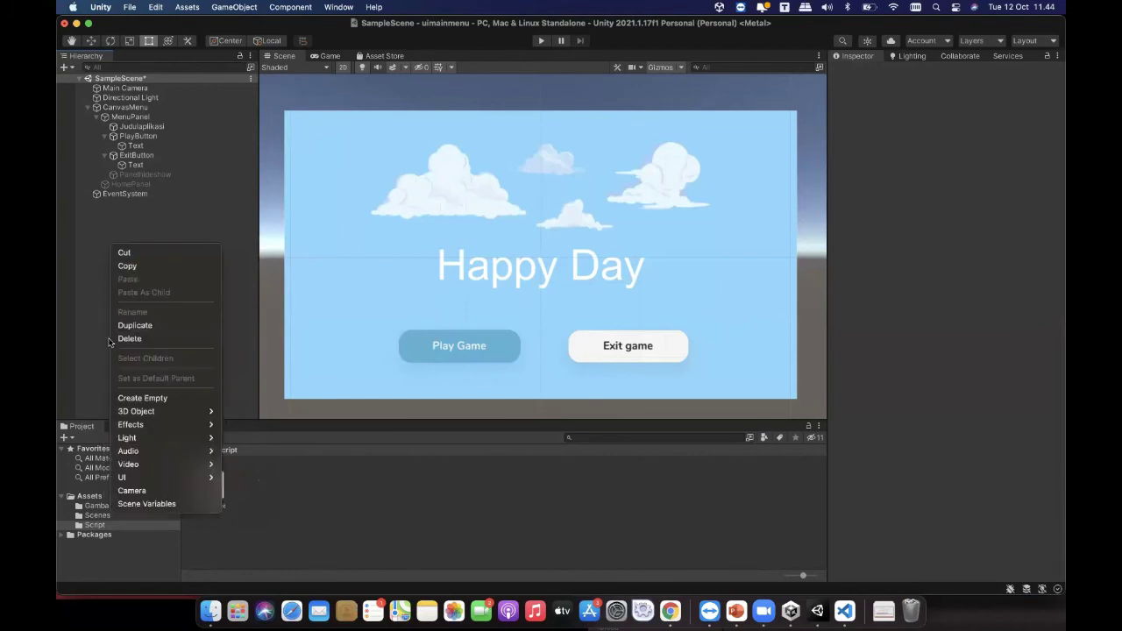
left_click(133, 400)
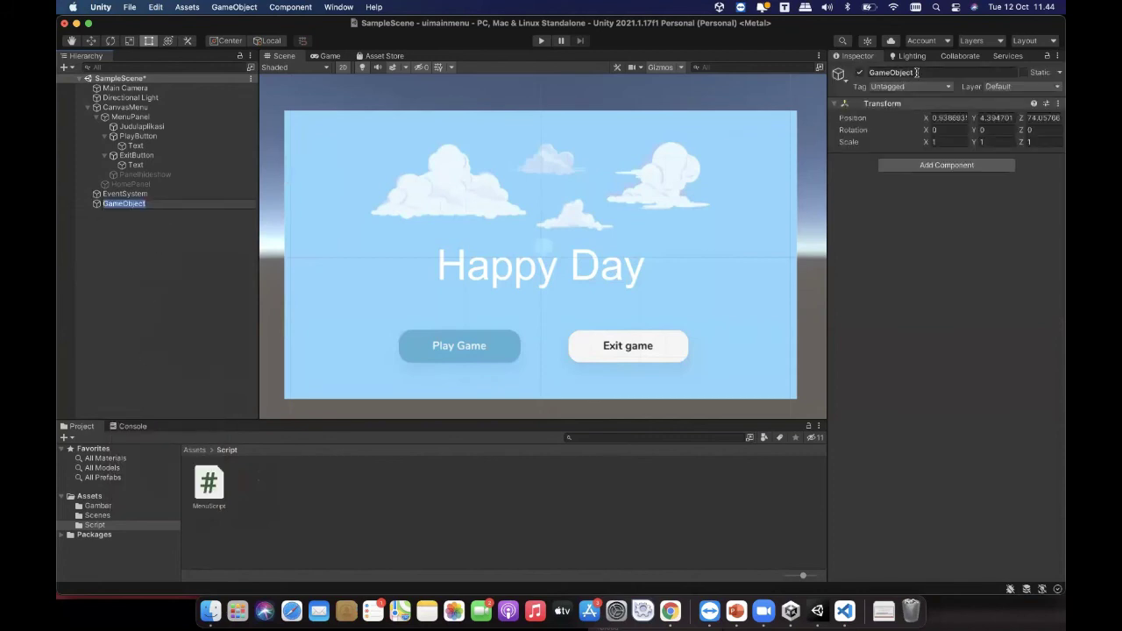
left_click(912, 73)
type("MenuScript")
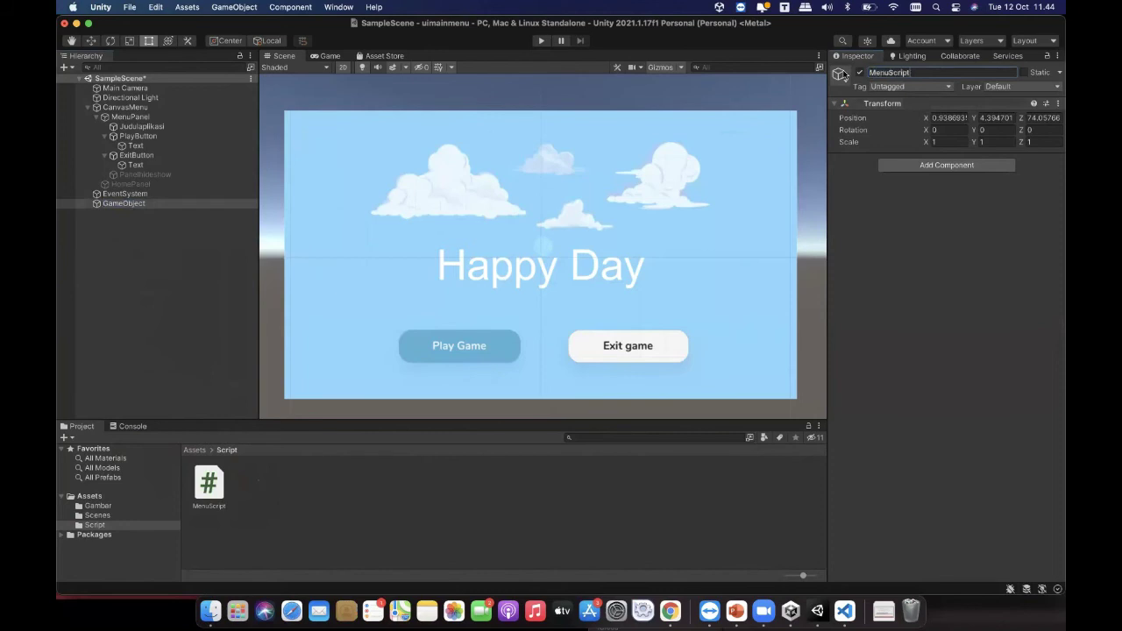
key("Return")
key("Return")
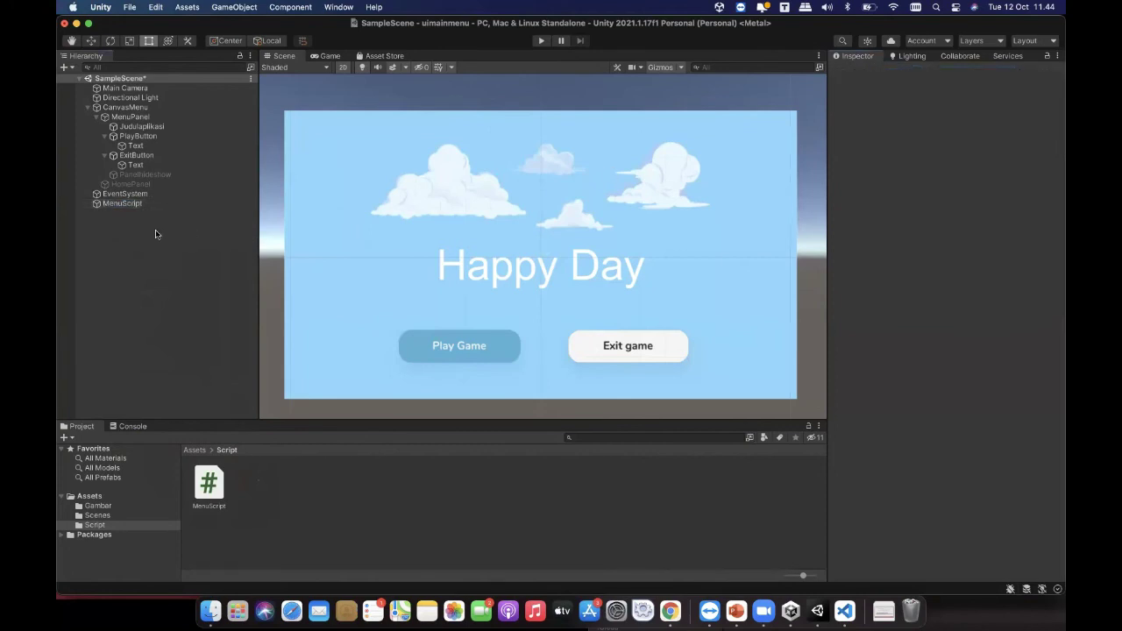
Step: Attach the MenuScript script from the Script folder to the MenuScript game object
left_click(132, 204)
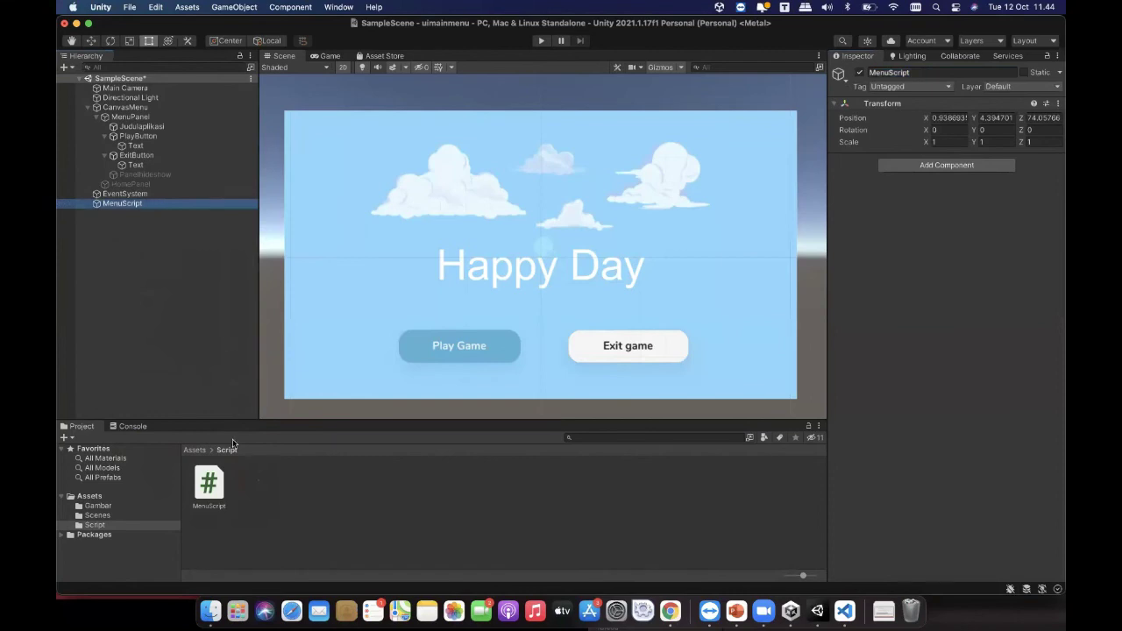
left_click(211, 487)
left_click_drag(210, 488, 116, 205)
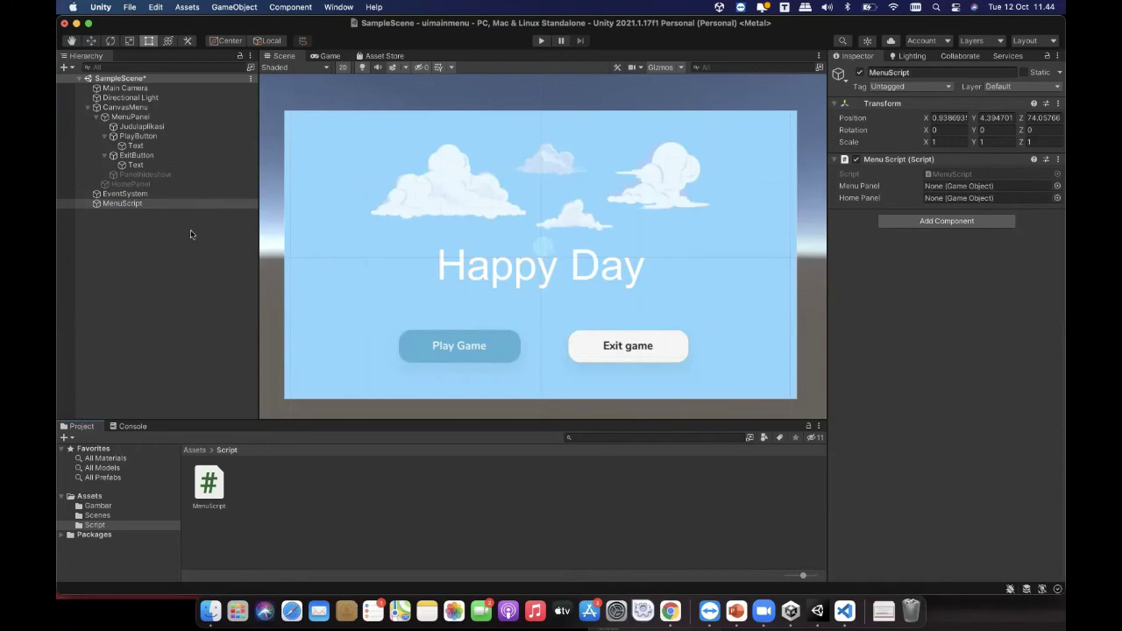
Step: Compare the Menu Panel and Home Panel fields on the MenuScript object with the public variables declared in the script asset
left_click(139, 196)
left_click(136, 203)
left_click(135, 198)
left_click(136, 203)
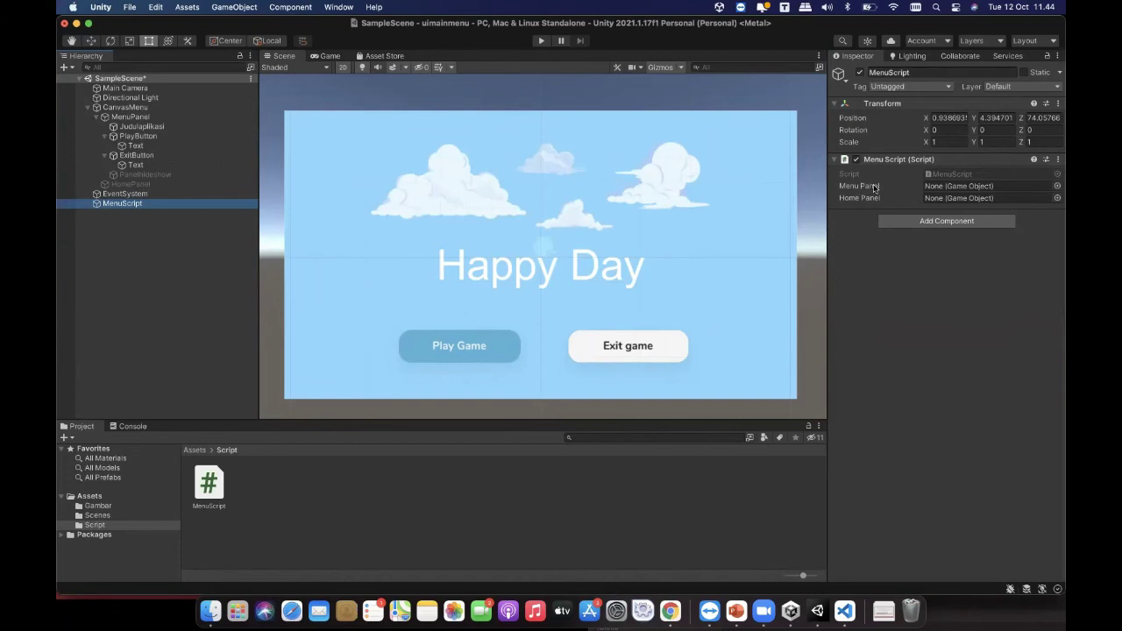
left_click(833, 586)
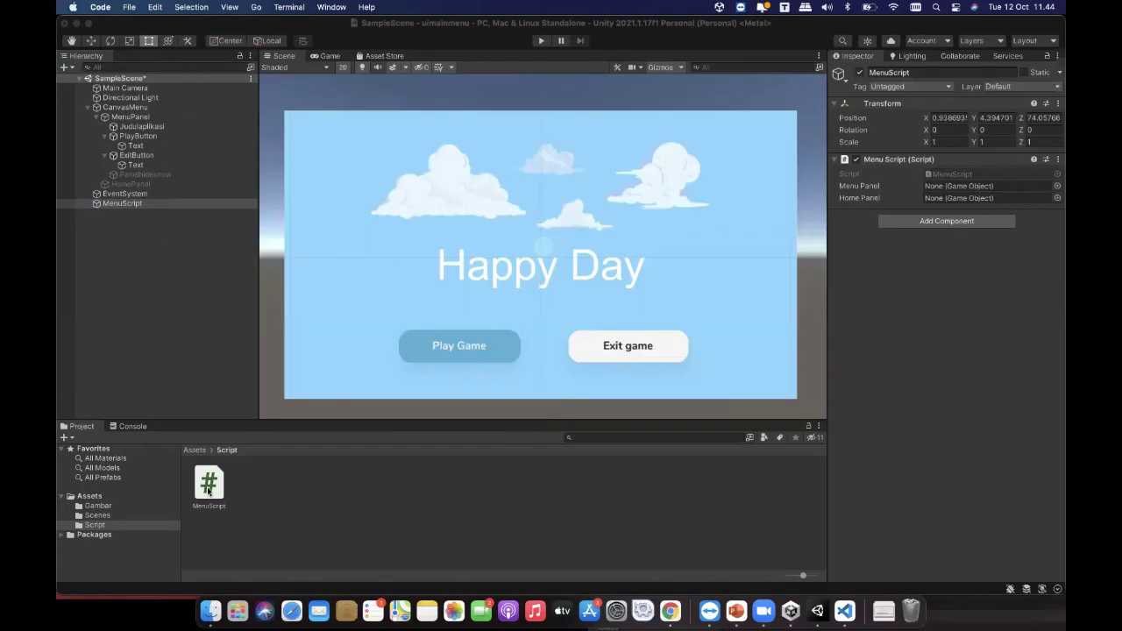
left_click(209, 483)
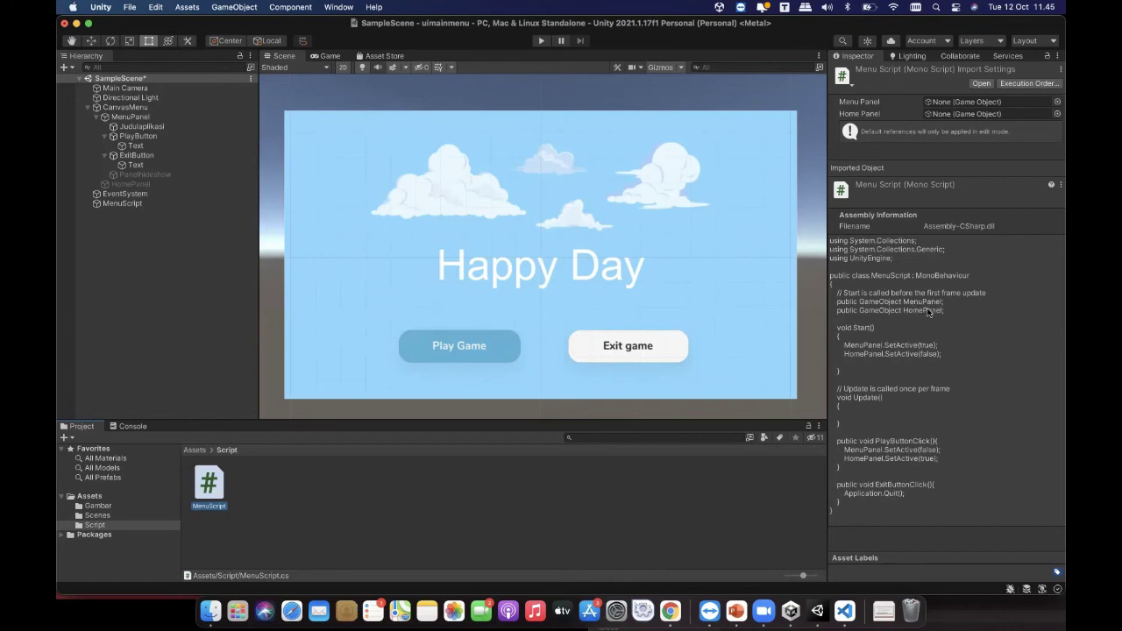
left_click(143, 206)
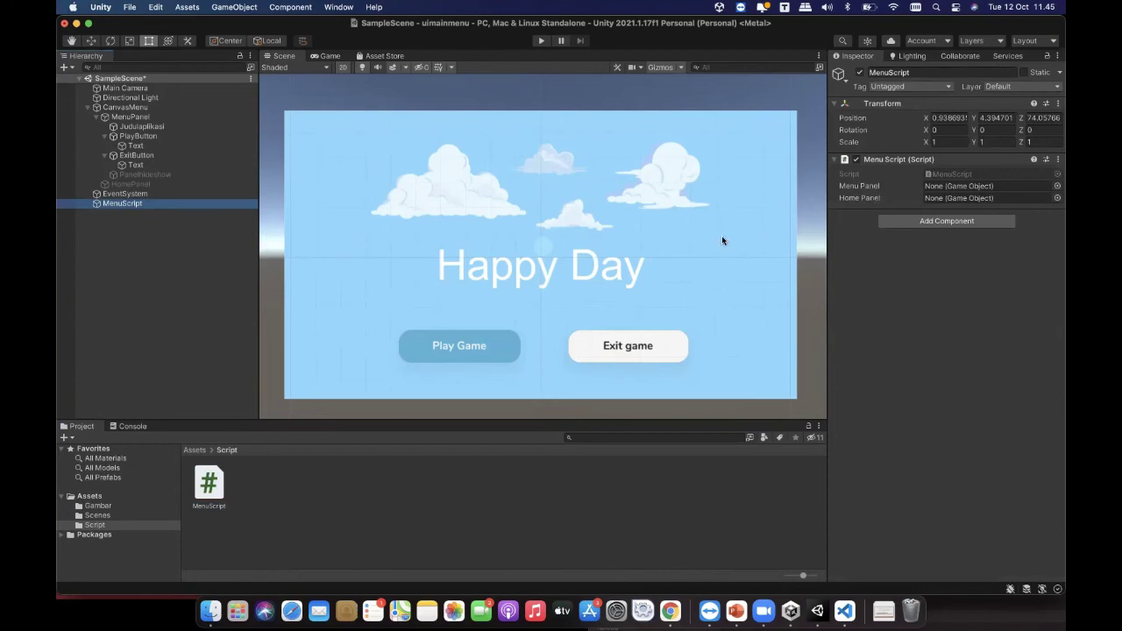
Step: Assign the MenuPanel and HomePanel objects to the Menu Panel and Home Panel fields of the MenuScript object
left_click_drag(120, 118, 941, 190)
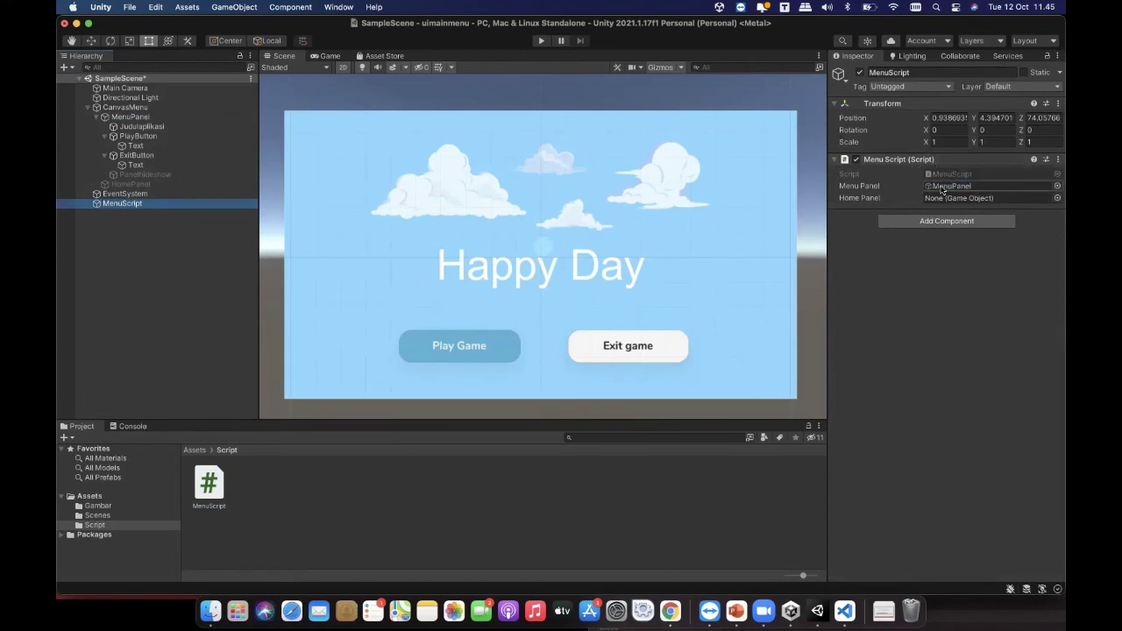
left_click_drag(124, 188, 940, 196)
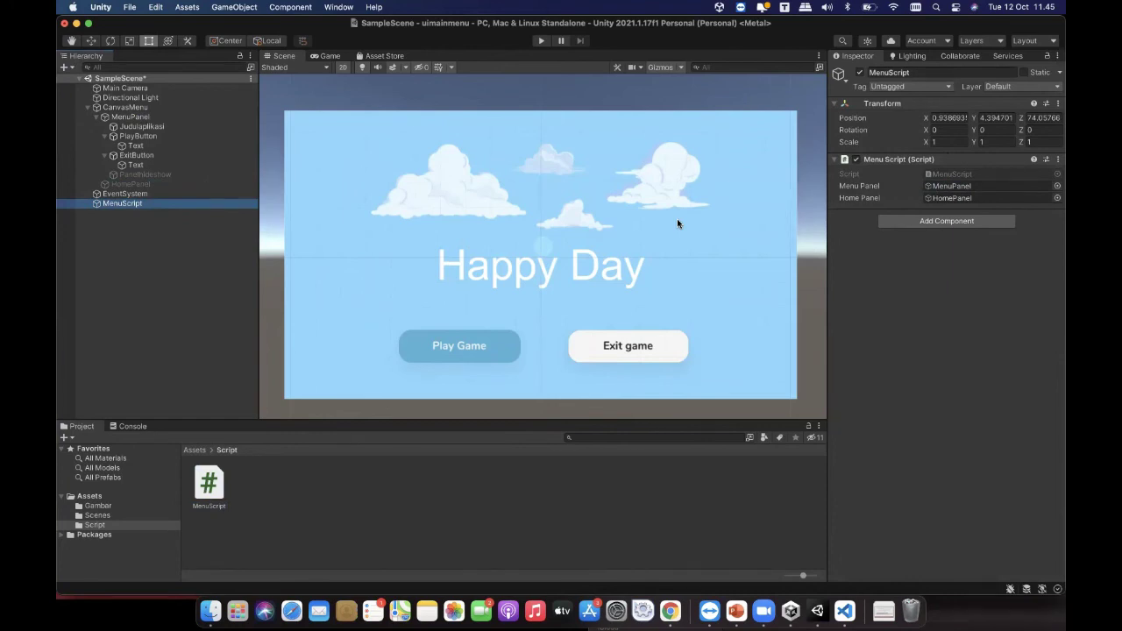
Step: Add an On Click event to PlayButton that targets the MenuScript object and calls MenuScript's PlayButtonClick function
left_click(495, 342)
left_click(162, 136)
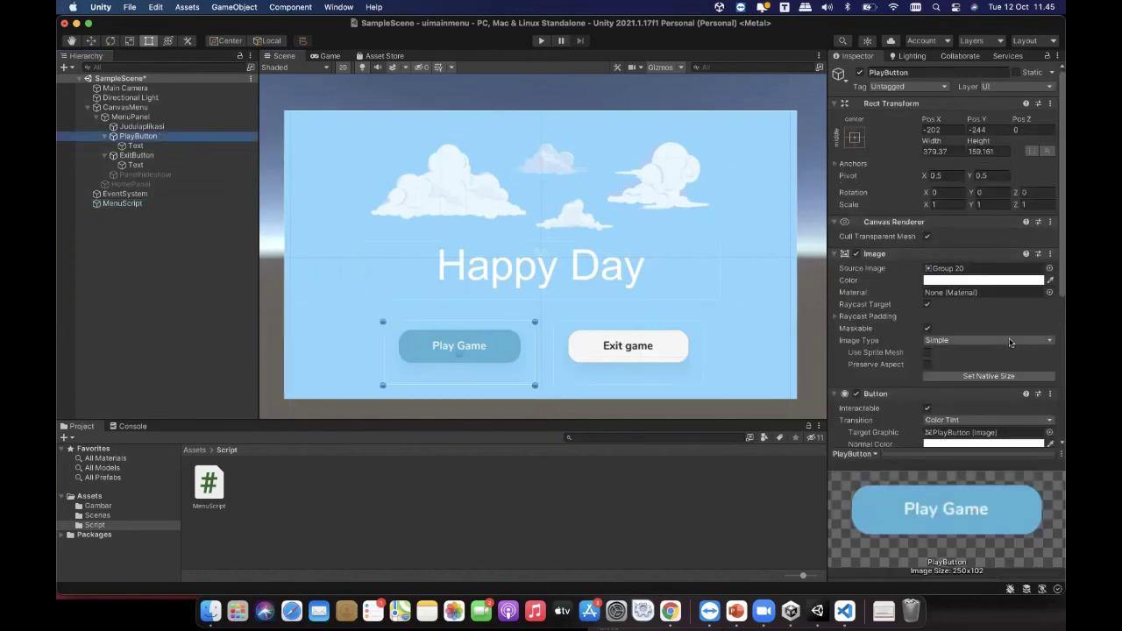
scroll(1008, 342, "down", 5)
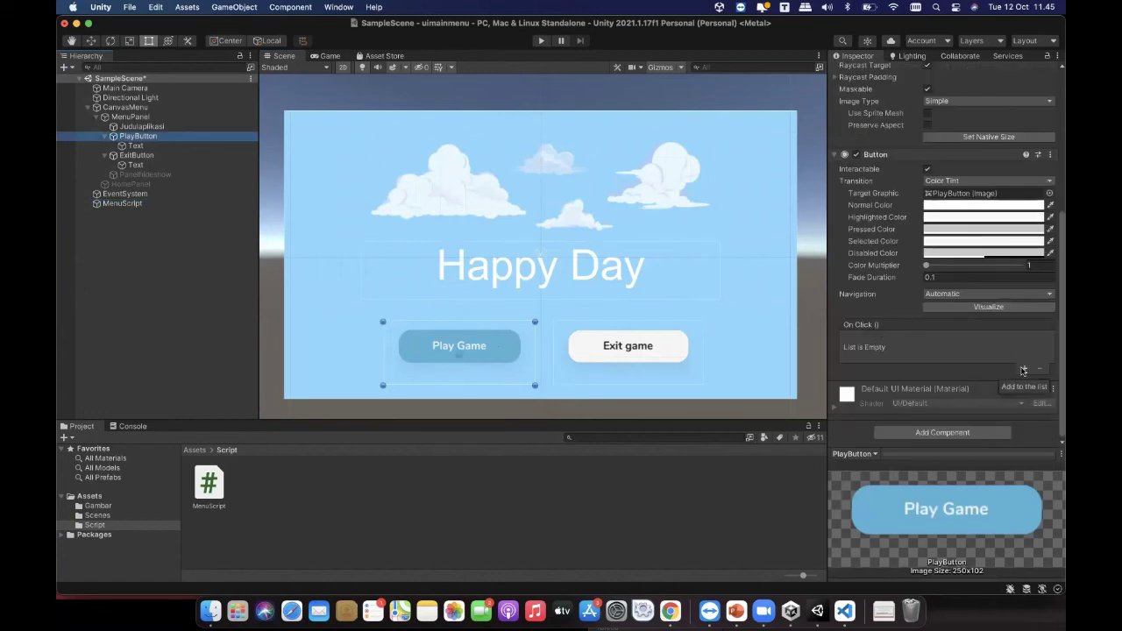
left_click(1023, 370)
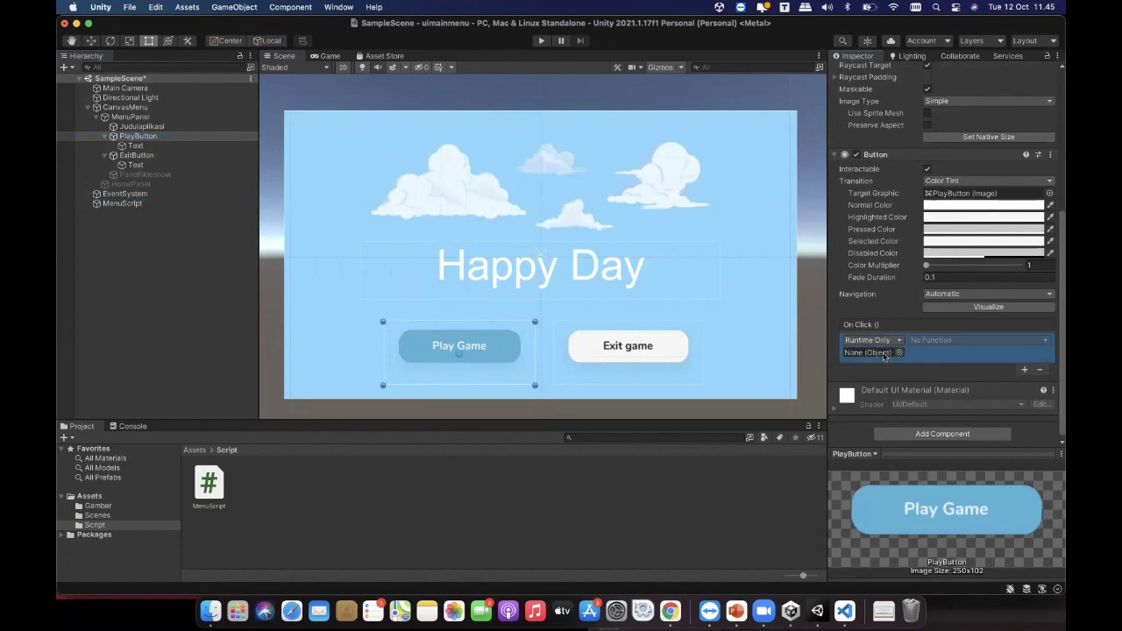
left_click_drag(125, 206, 853, 354)
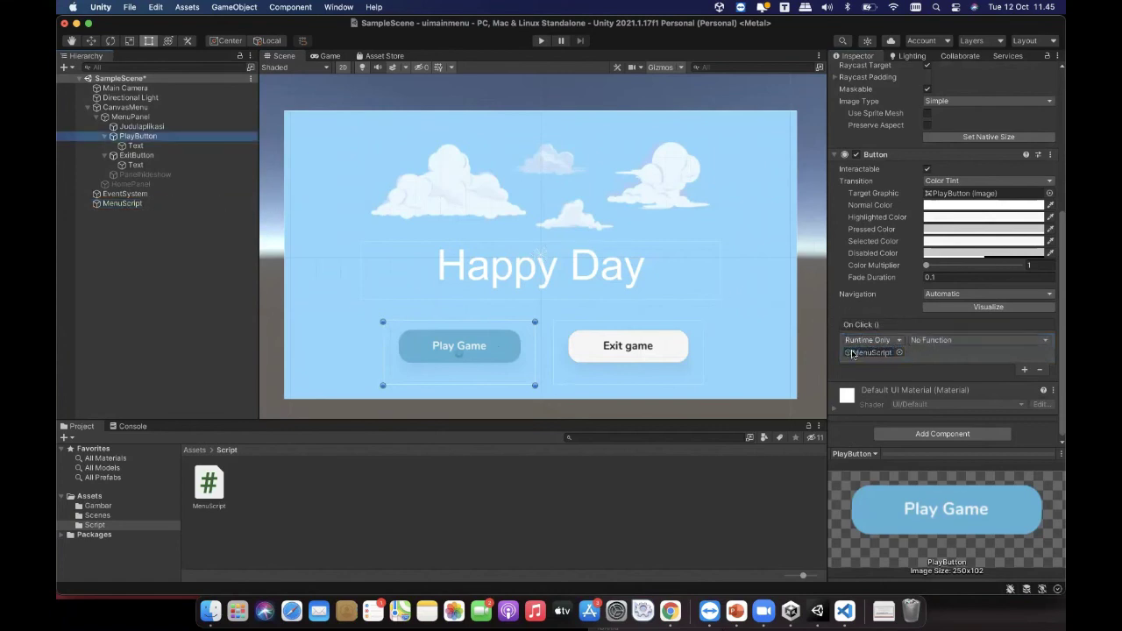
left_click(914, 342)
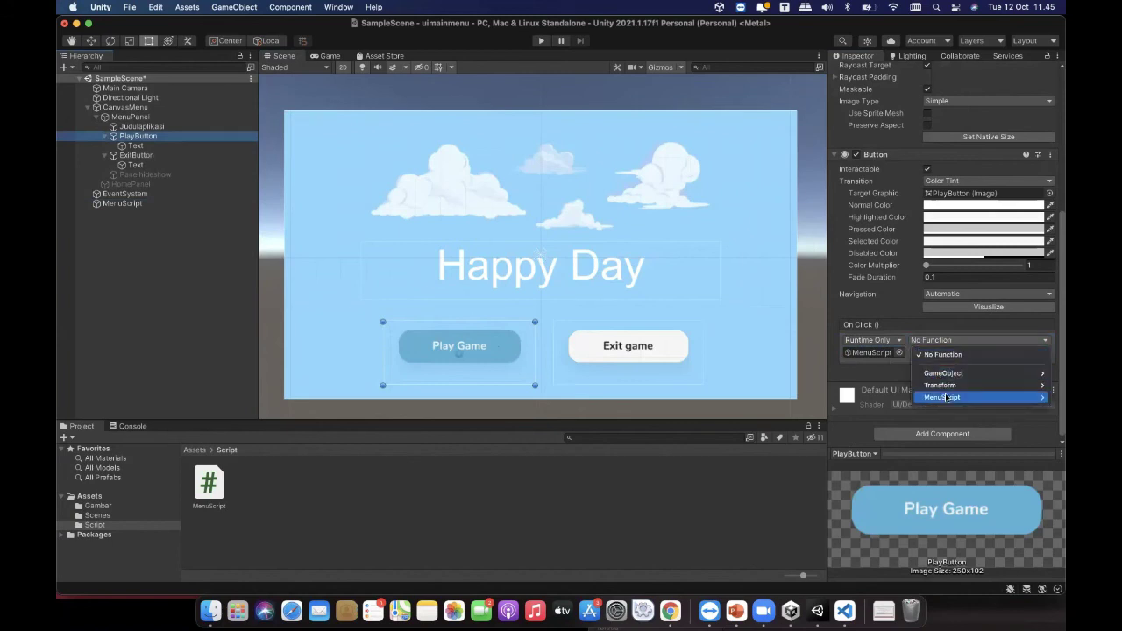
mouse_move(945, 398)
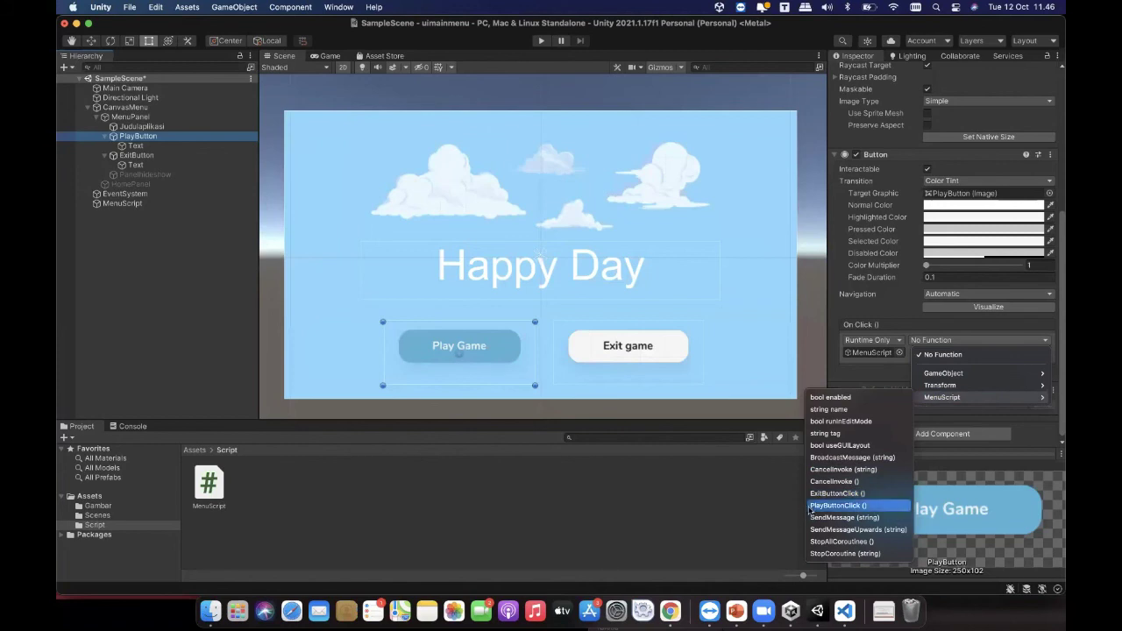
left_click(812, 506)
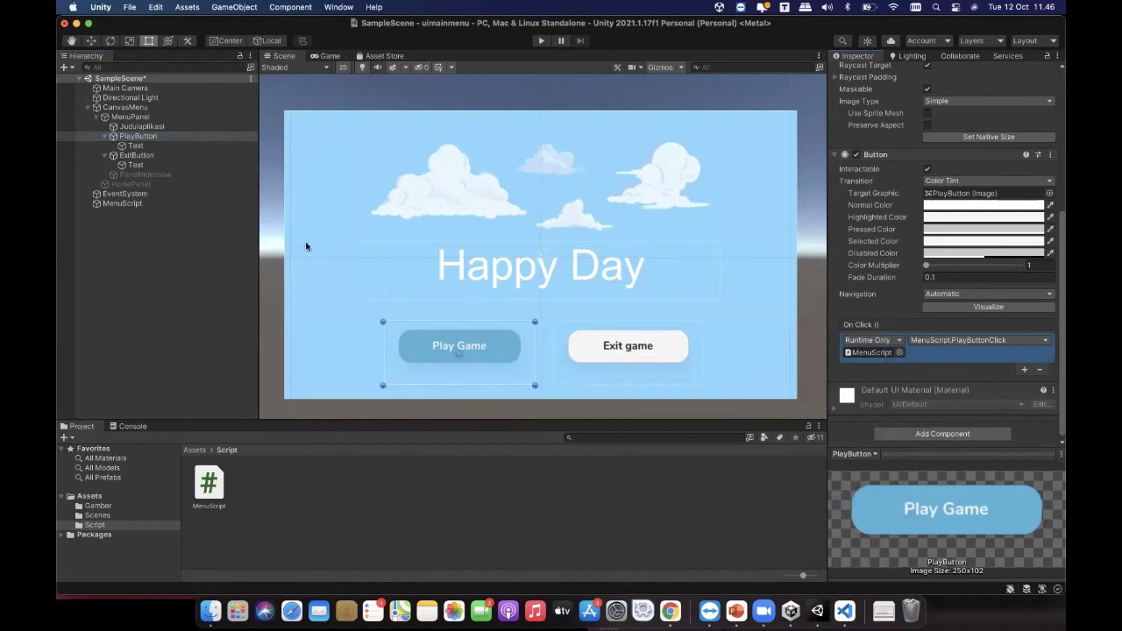
Step: Add an On Click event to ExitButton that calls ExitButtonClick on the MenuScript object, and save the scene
left_click(139, 156)
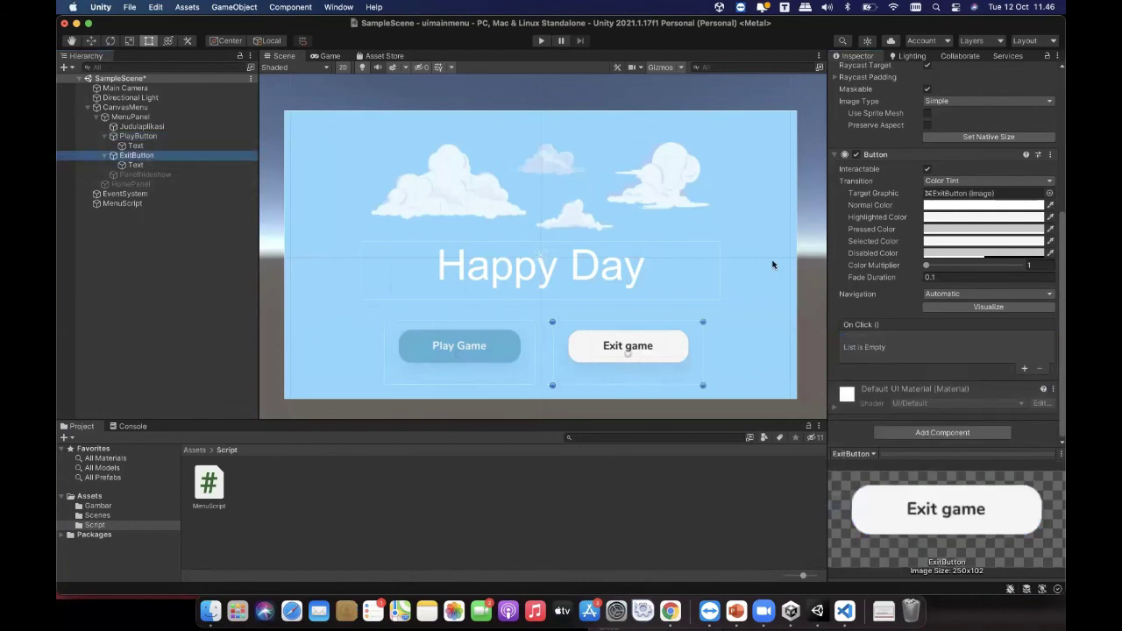
left_click(1025, 369)
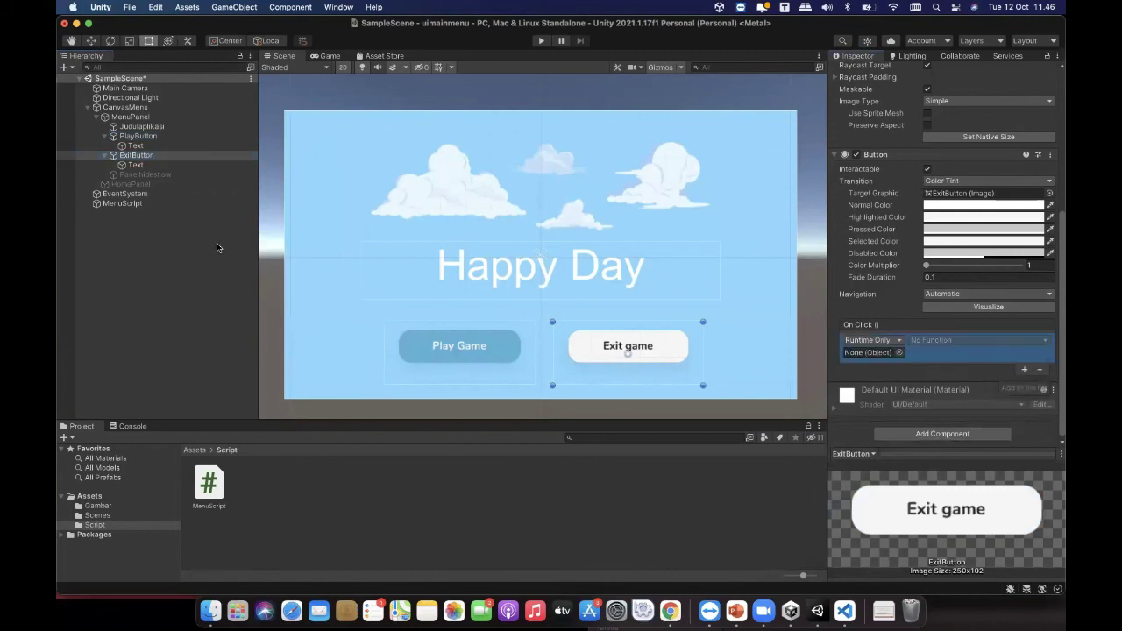
left_click_drag(121, 203, 848, 355)
left_click(964, 340)
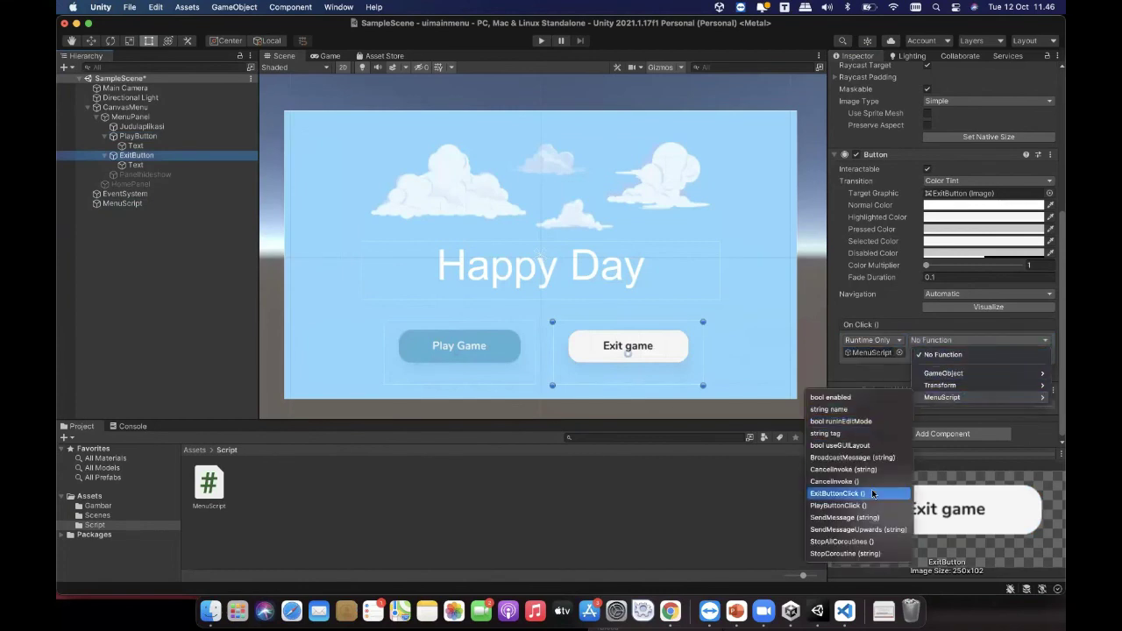
left_click(876, 496)
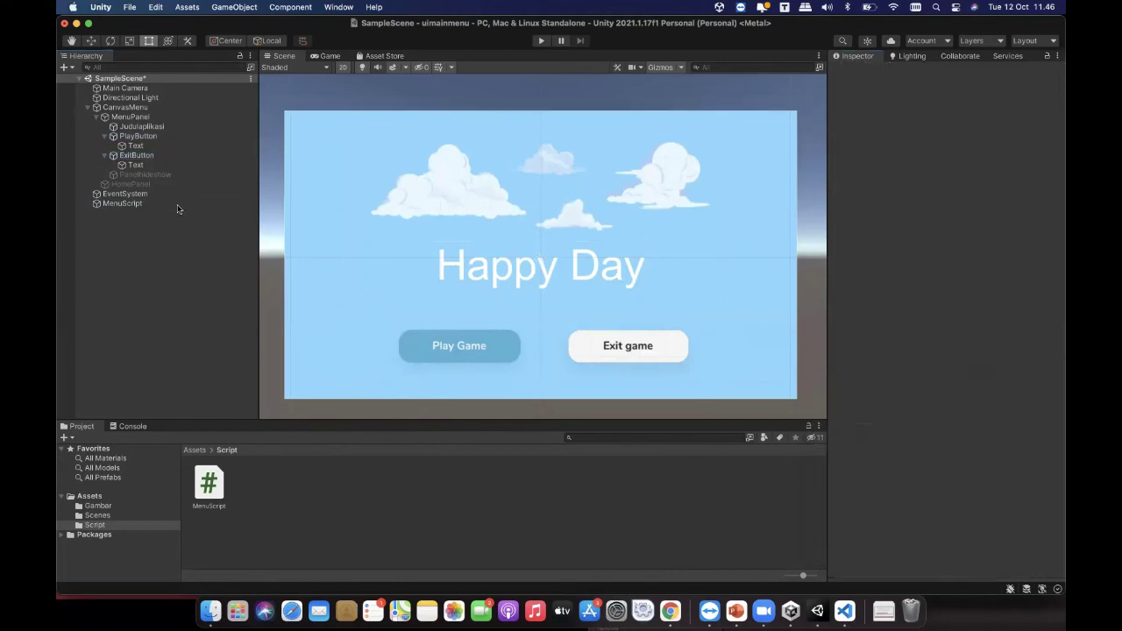
left_click(139, 80)
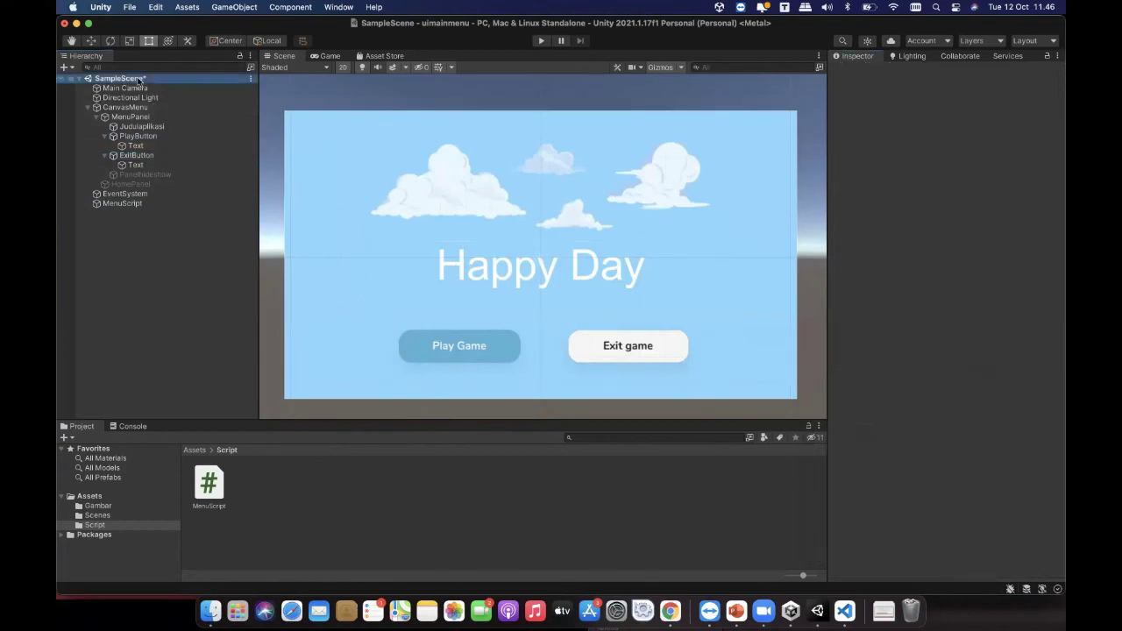
key("super+s")
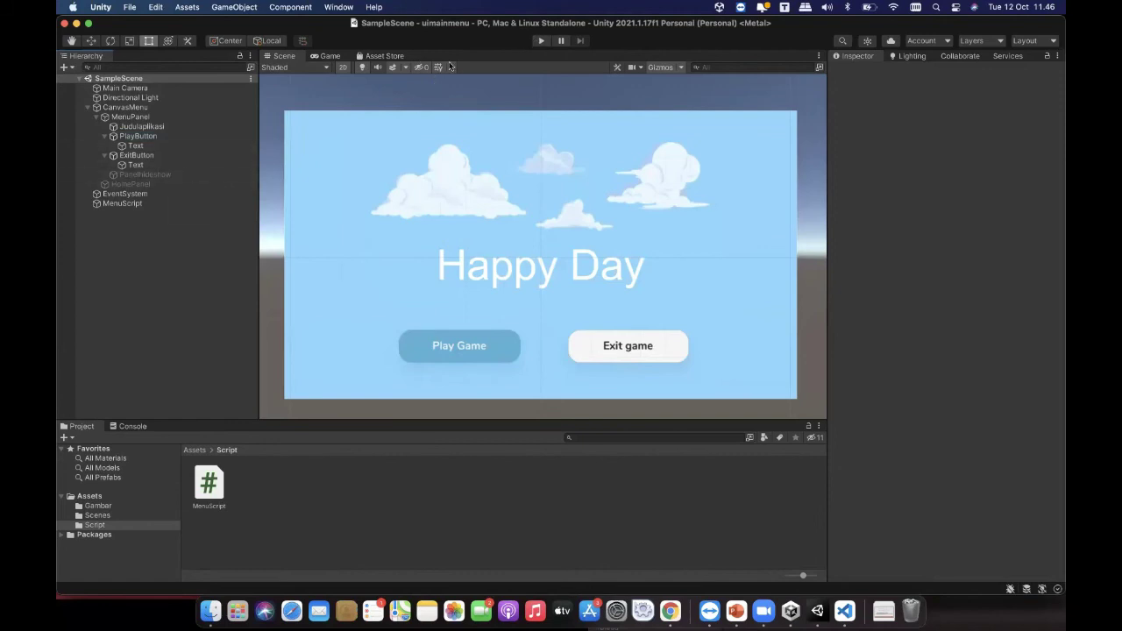
Step: Run the scene in play mode, test the Play Game button's panel switch, and stop the game
left_click(543, 41)
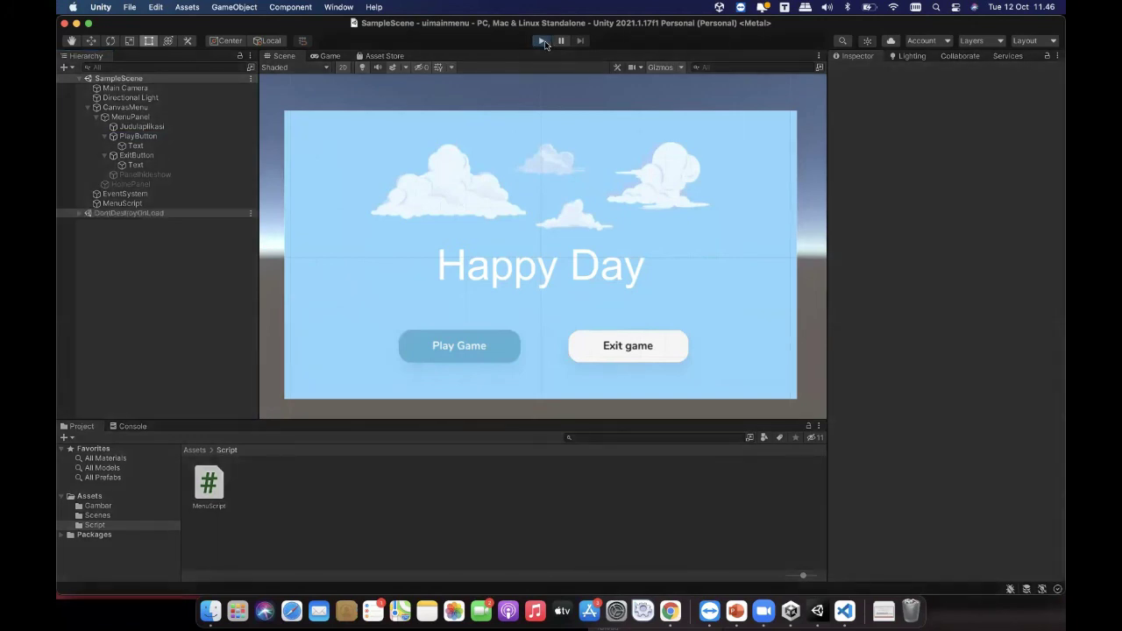
left_click(440, 367)
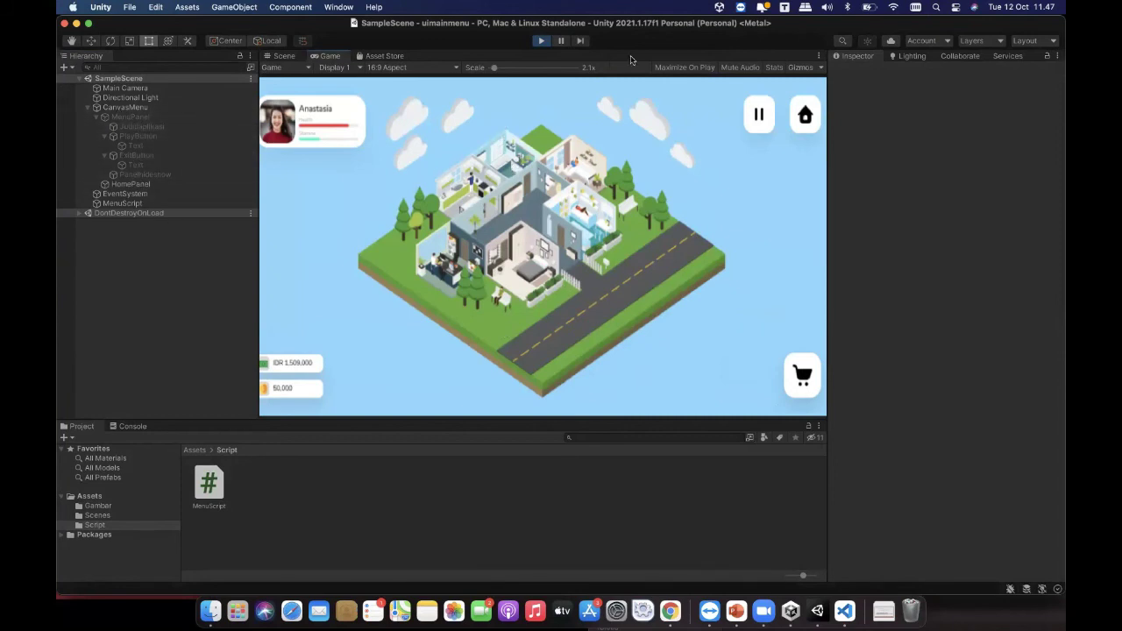
left_click(541, 42)
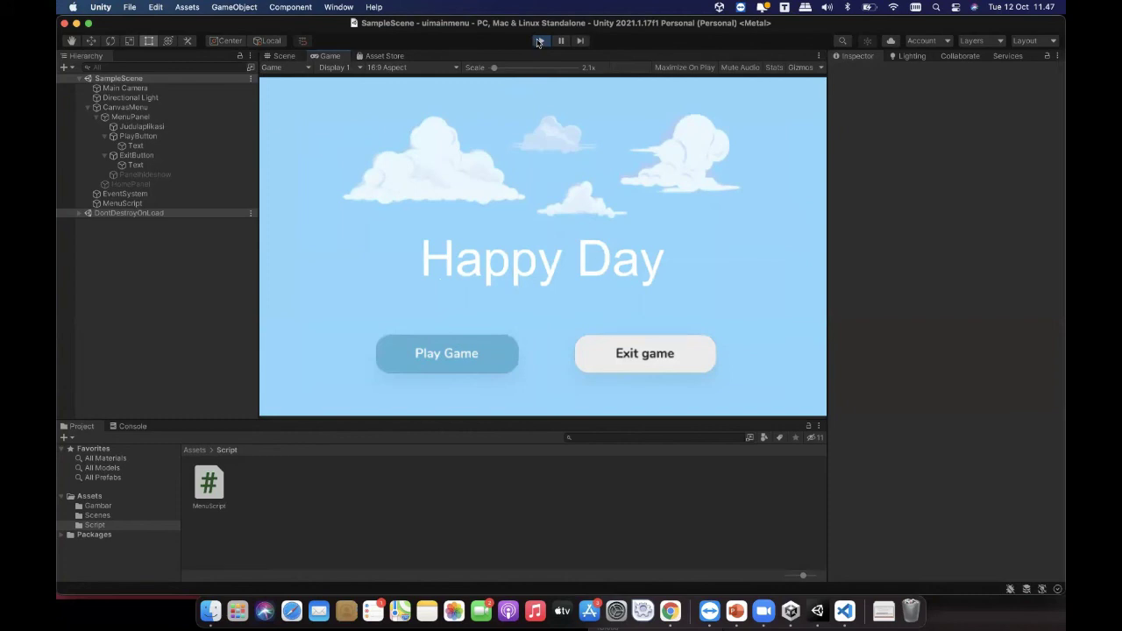
left_click(539, 43)
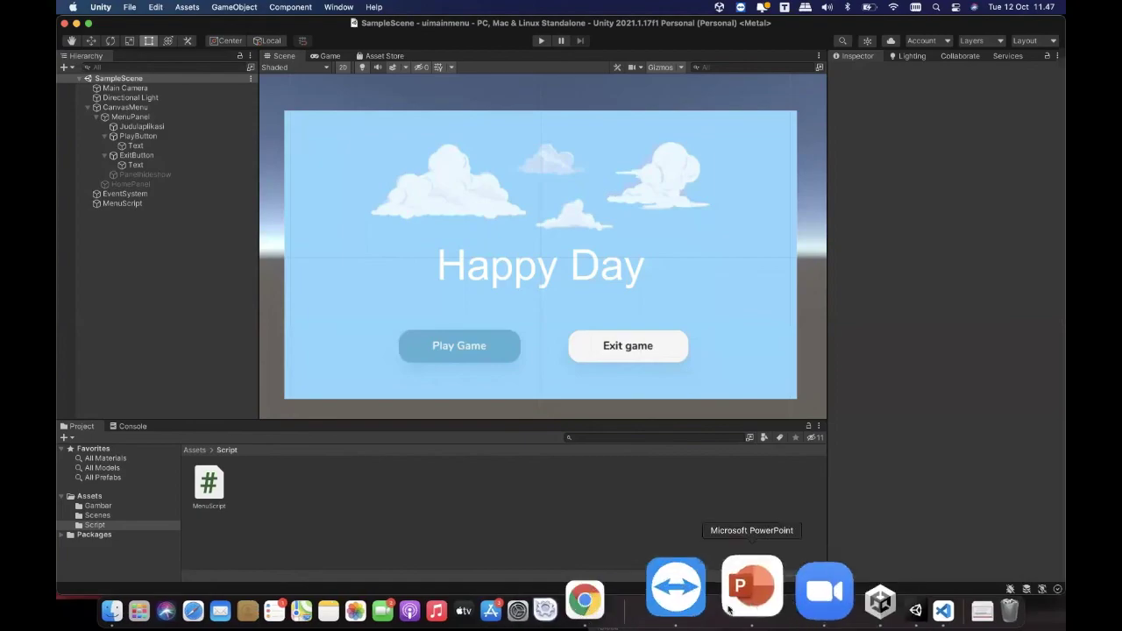
Step: Switch to the PowerPoint Interface slide, underline Resolusi, Canvas and Asset Navigasi in red, and draw a box around Build Apps
left_click(723, 592)
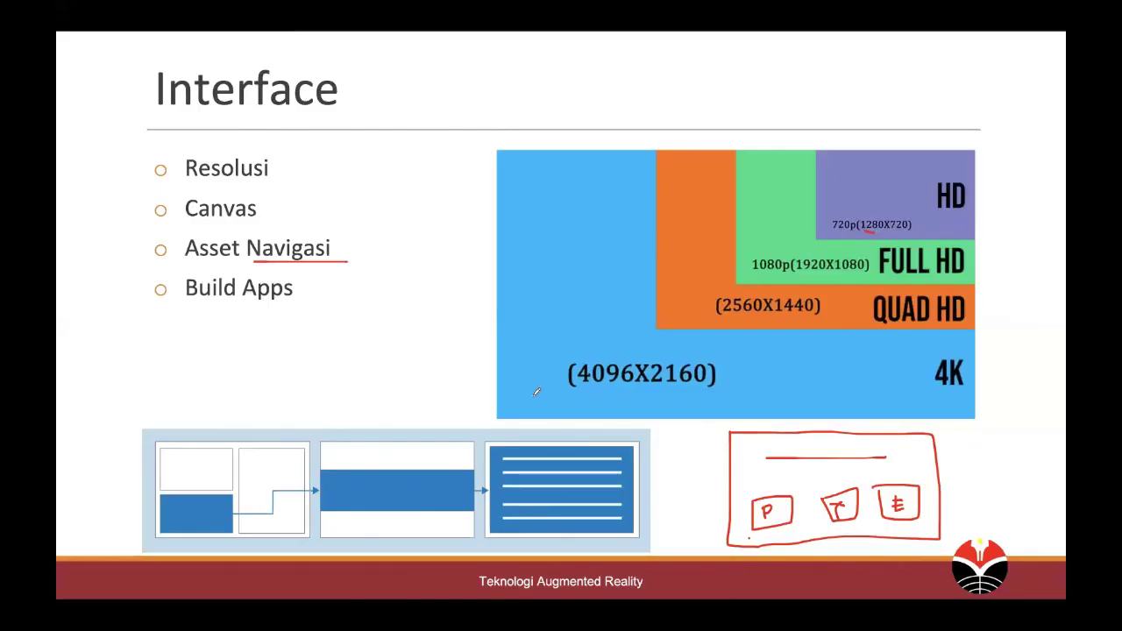
left_click_drag(186, 175, 233, 182)
left_click_drag(302, 184, 233, 183)
left_click_drag(163, 226, 303, 224)
left_click_drag(169, 262, 268, 262)
mouse_move(146, 282)
left_mouse_down()
mouse_move(263, 333)
mouse_move(307, 256)
left_mouse_up()
left_click_drag(145, 277, 258, 260)
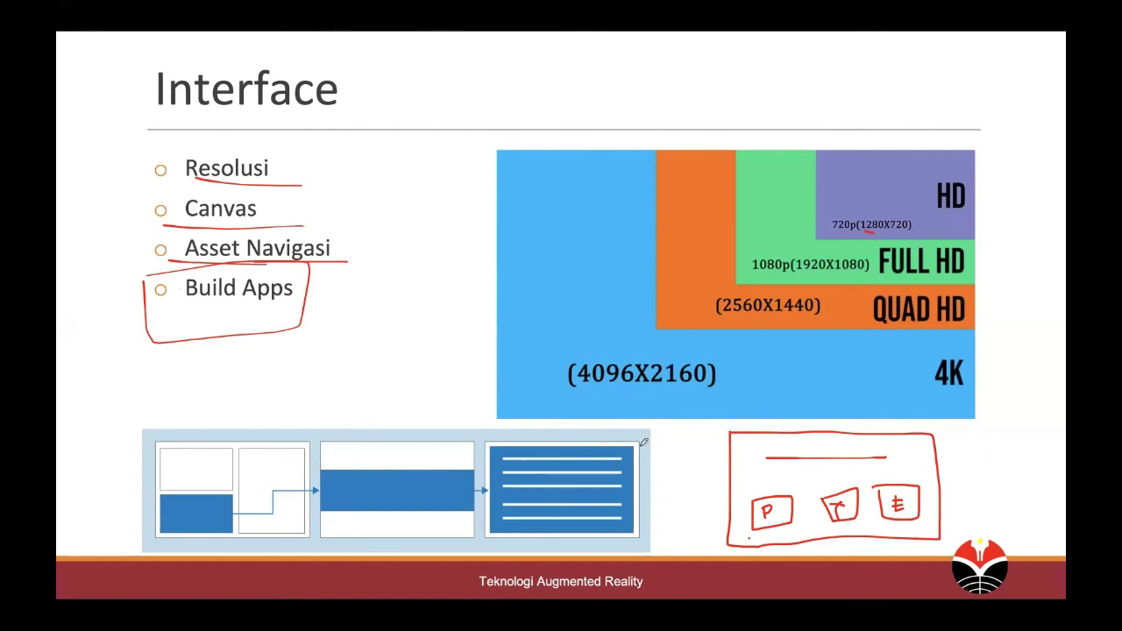
Step: Return to Unity and open the MenuScript asset in Visual Studio Code, with the editor window in full screen
key("Escape")
key("ctrl+Up")
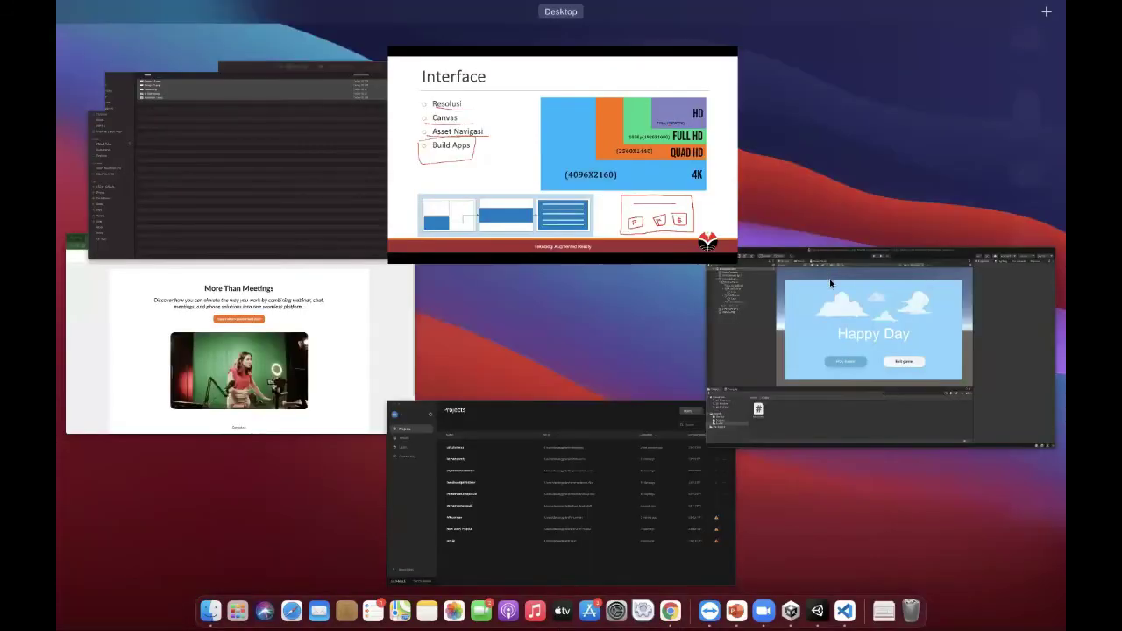
left_click(831, 283)
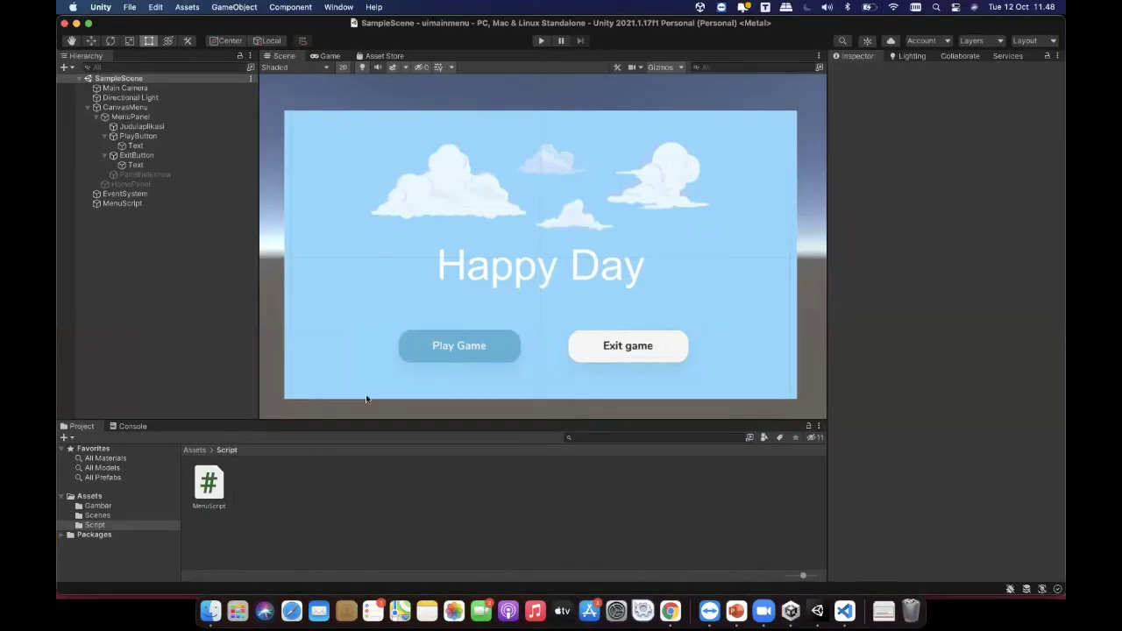
double_click(206, 490)
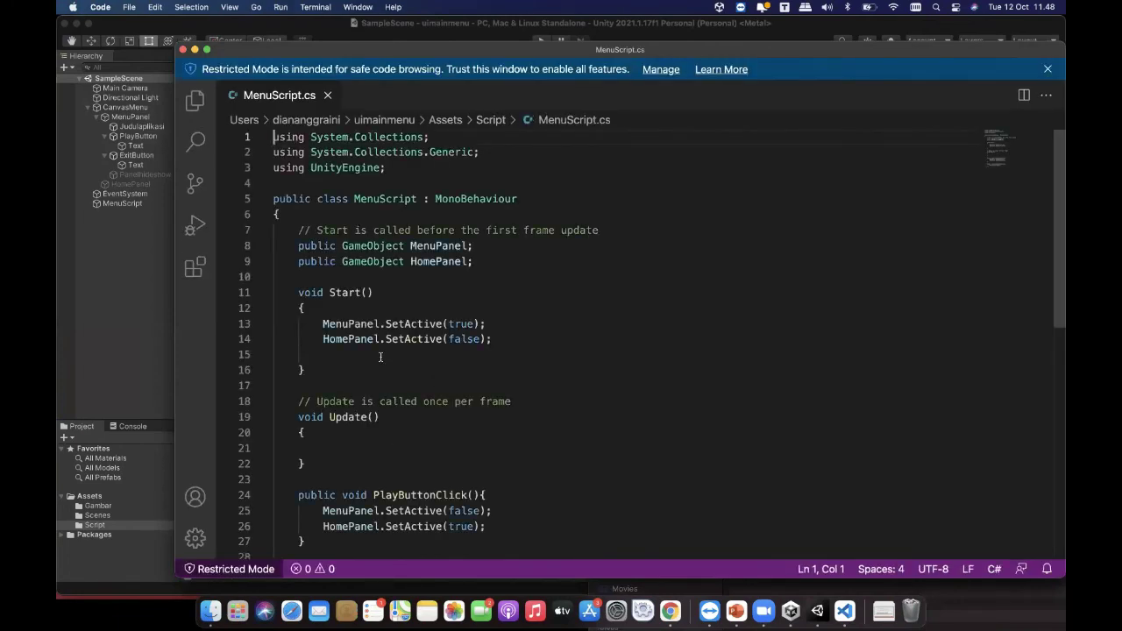
scroll(380, 357, "down", 1)
scroll(381, 358, "up", 1)
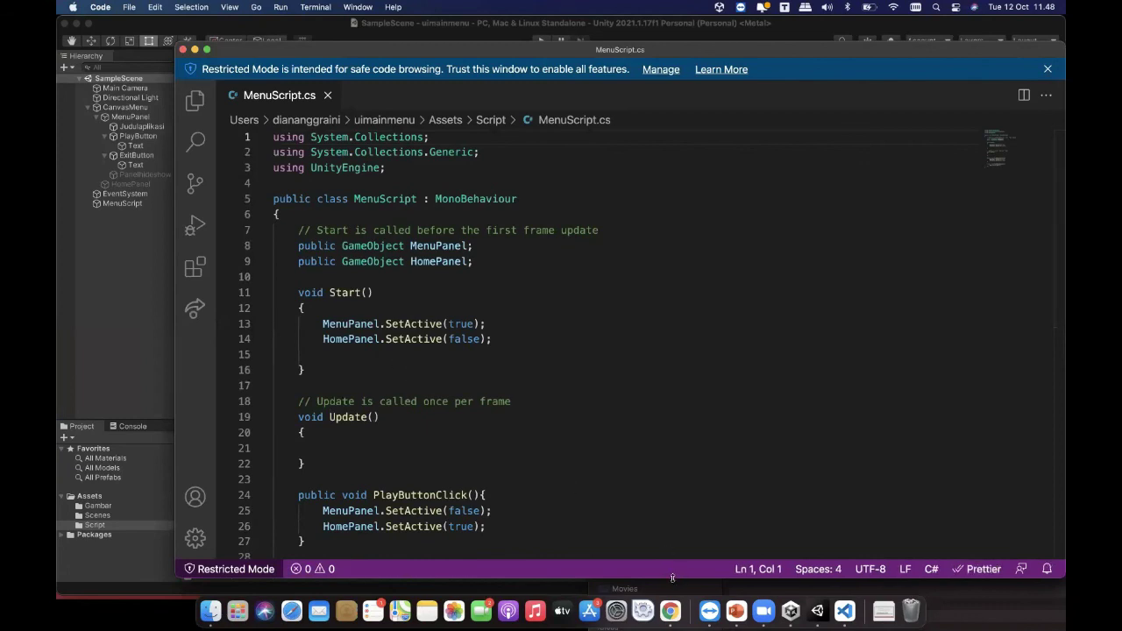
left_click_drag(667, 577, 667, 593)
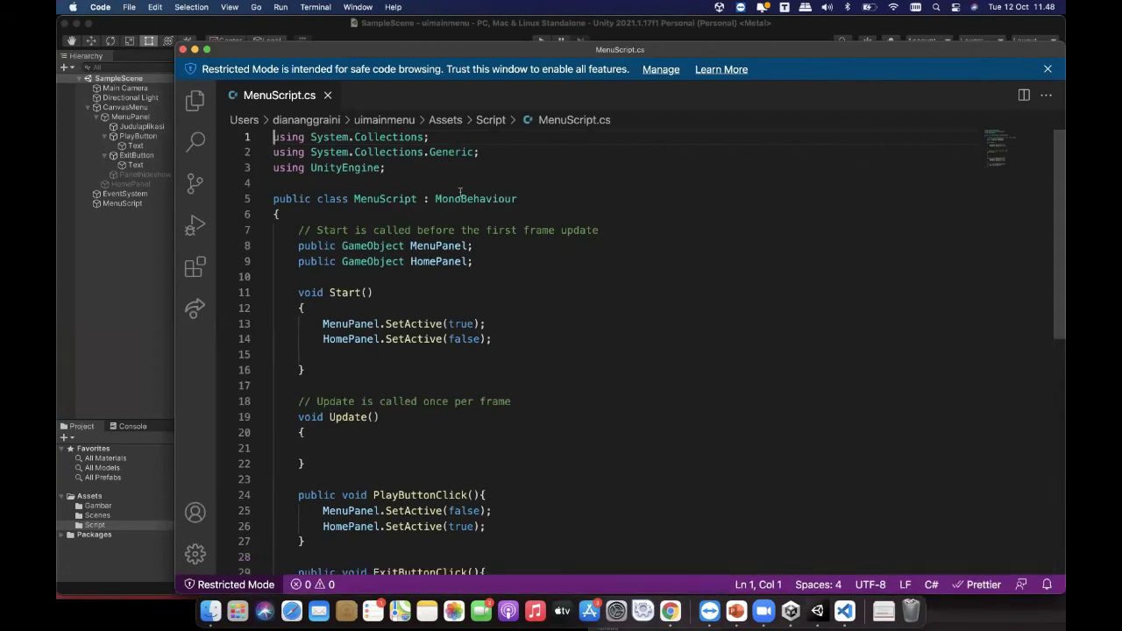
left_click(207, 50)
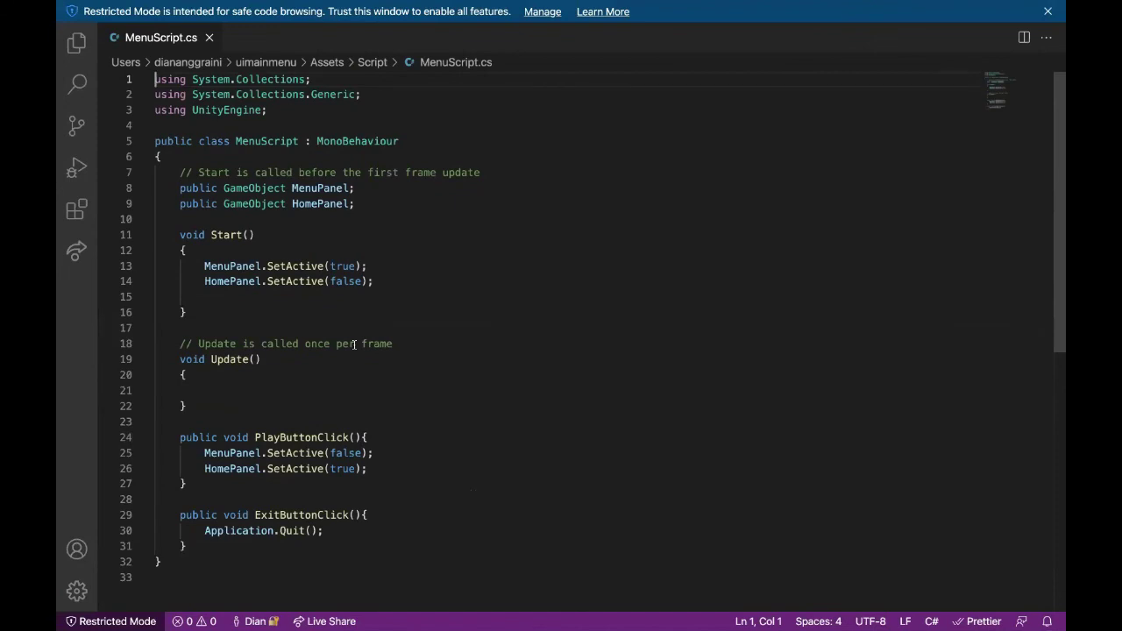
Step: In Start(), add the comment "// menampilkan panel" after MenuPanel.SetActive(true) and "// menyembunyikan panel" after HomePanel.SetActive(false)
left_click(451, 258)
type("// menampilkan panel")
left_click(465, 283)
type("// men")
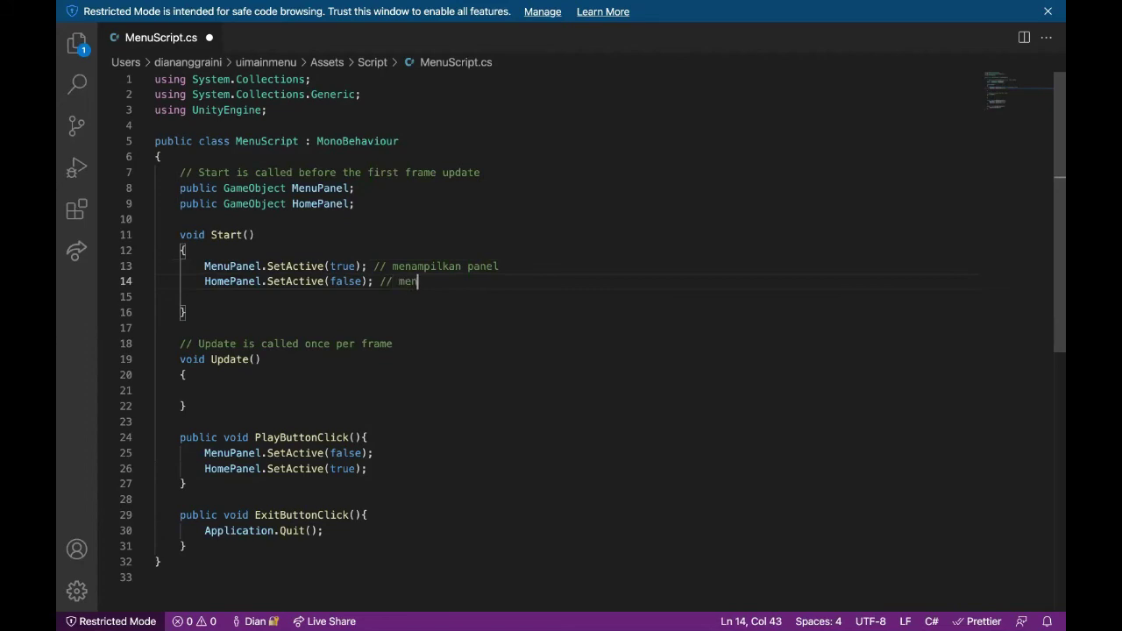
type("yembunyikan panel")
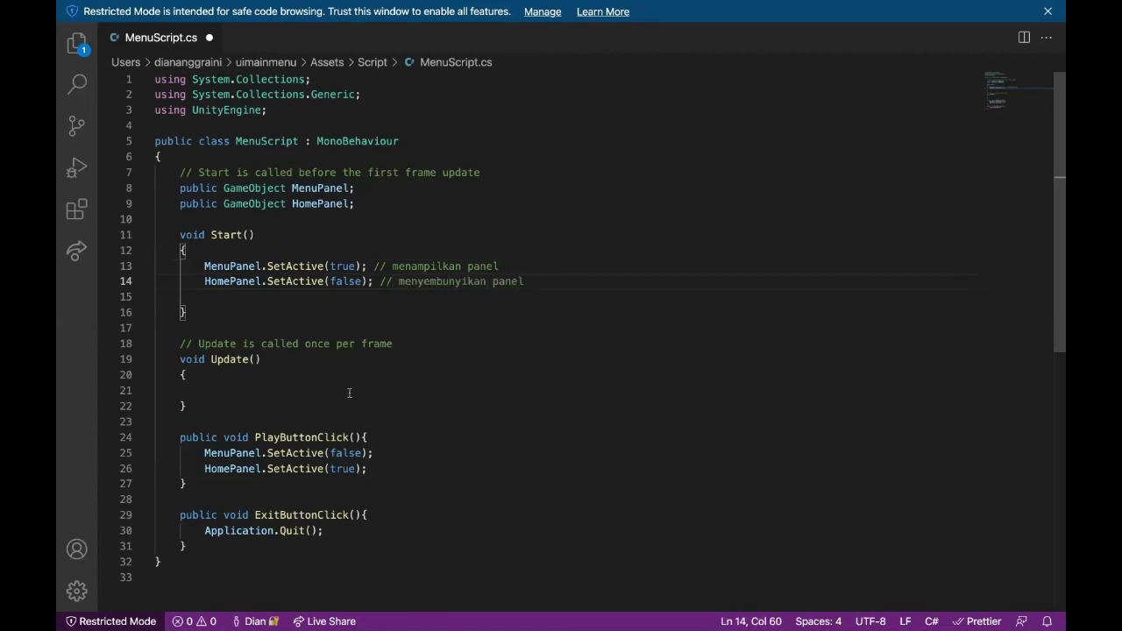
Step: Add the comment "// keluar dari aplikasi" after Application.Quit() in ExitButtonClick and save the script
left_click(378, 532)
type("// keluar dari aplikasi")
key("cmd+s")
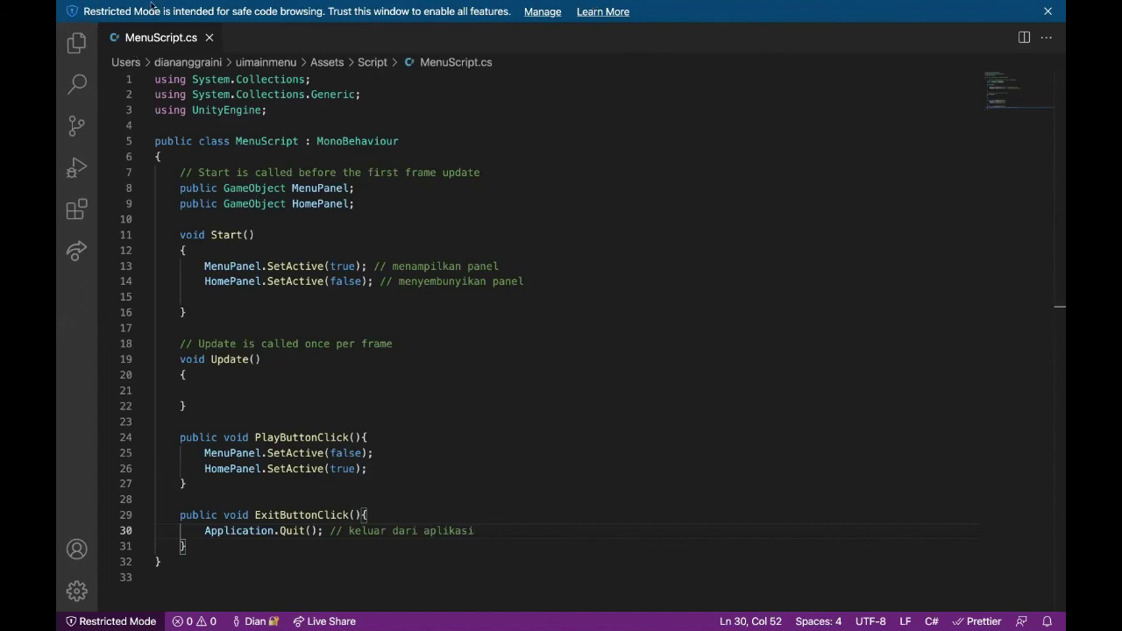
Step: Leave the code editor's full screen, circle Build Apps and its bullet on the Interface slide, and switch back to Unity
mouse_move(152, 2)
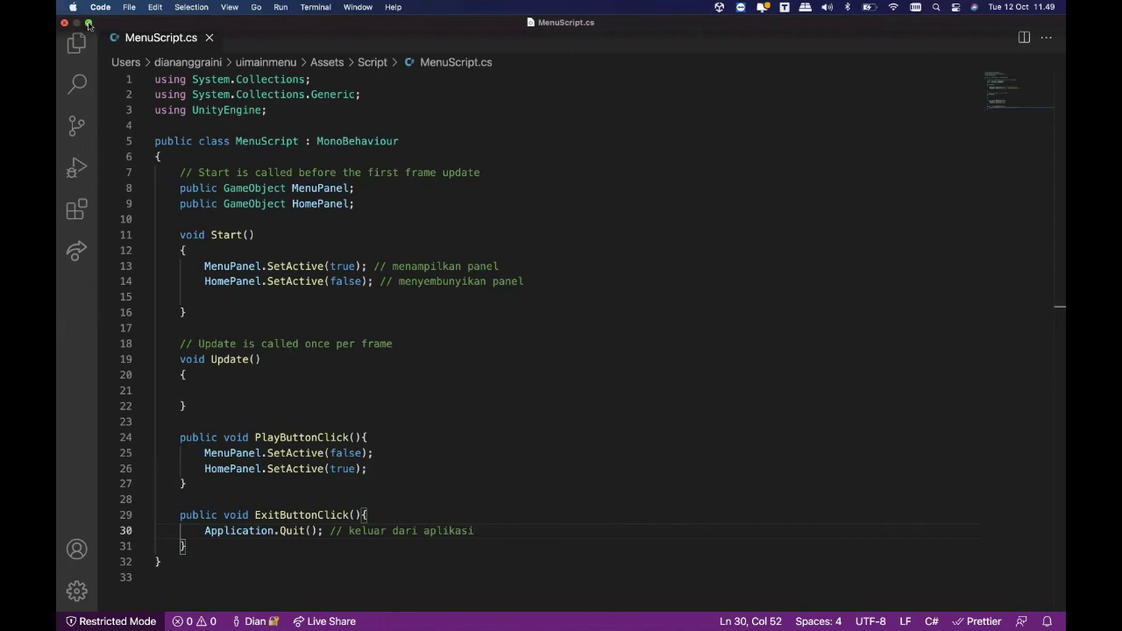
left_click(88, 24)
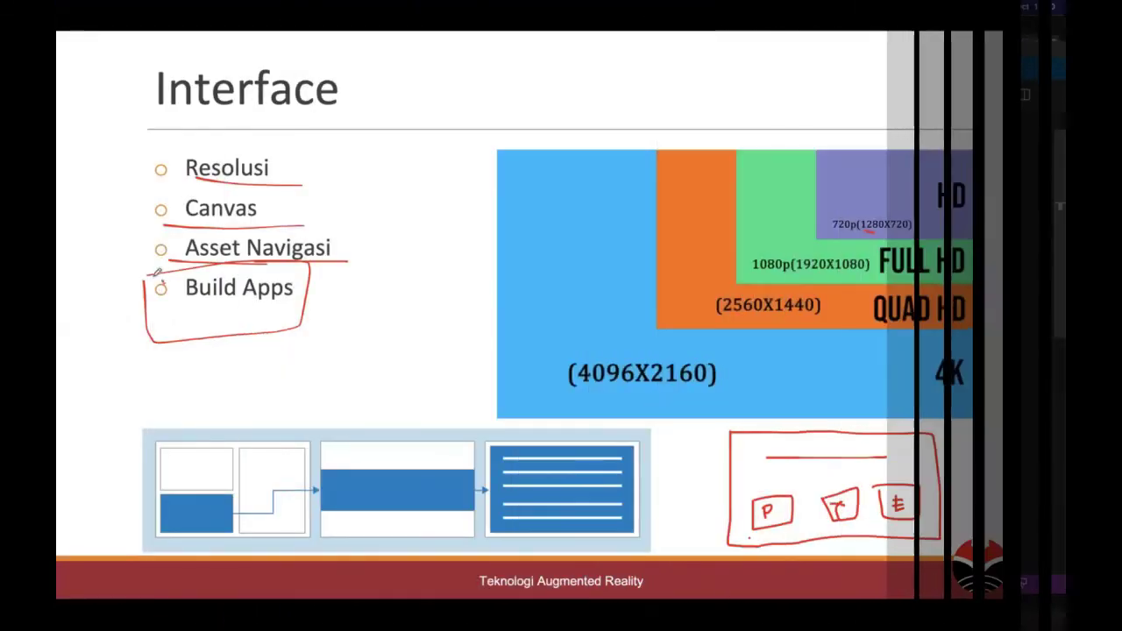
mouse_move(181, 291)
left_mouse_down()
mouse_move(152, 330)
mouse_move(130, 293)
mouse_move(245, 324)
left_mouse_up()
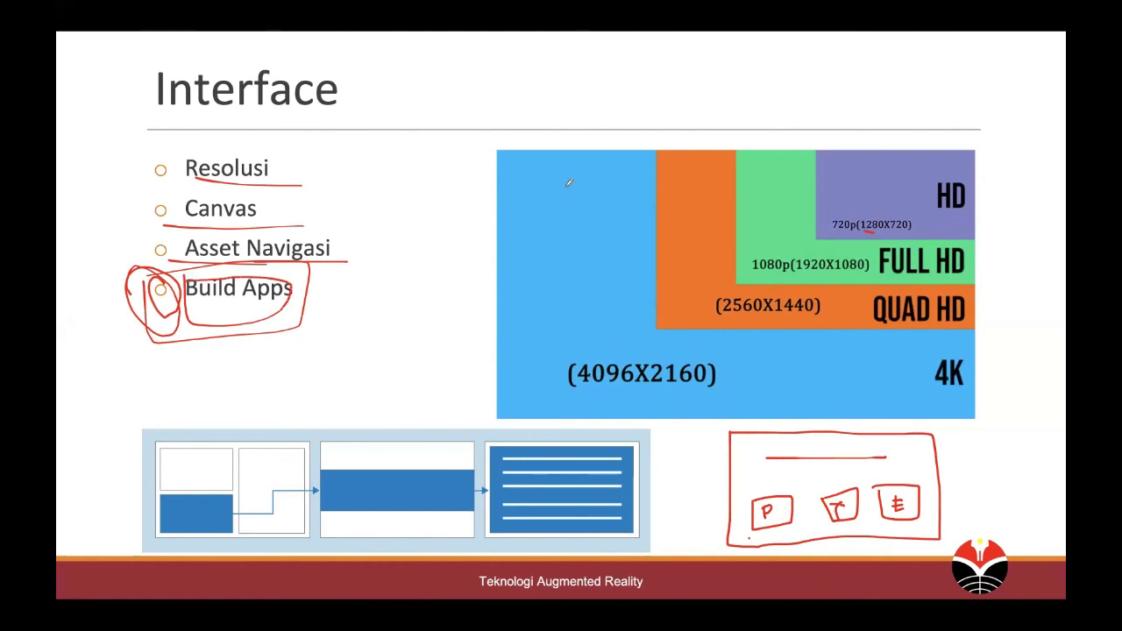
key("Escape")
key("ctrl+Up")
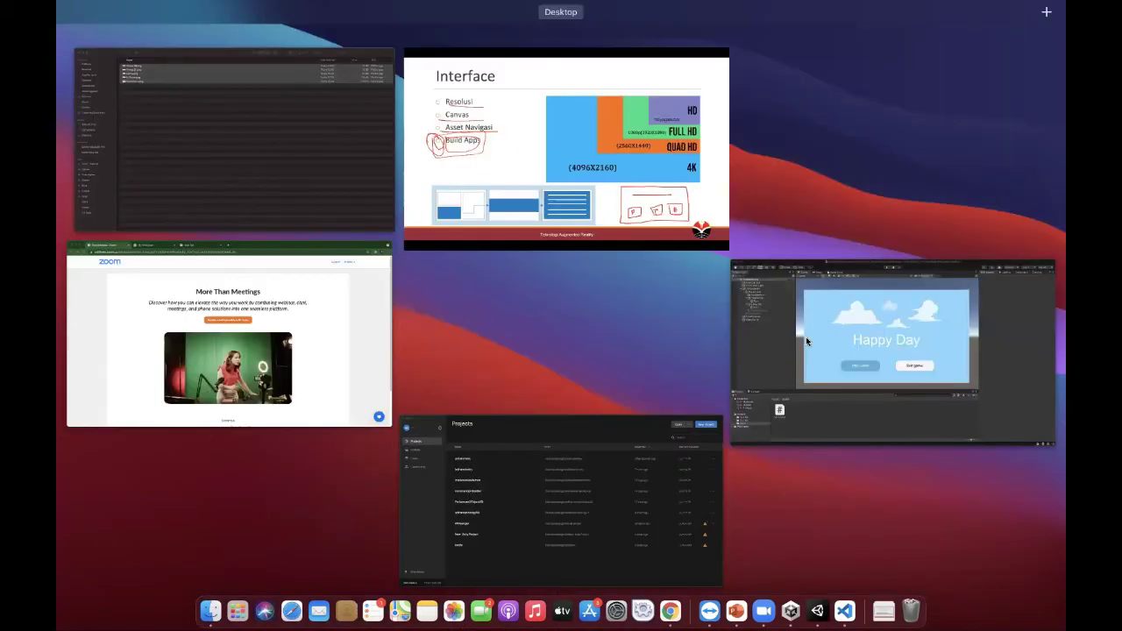
left_click(806, 337)
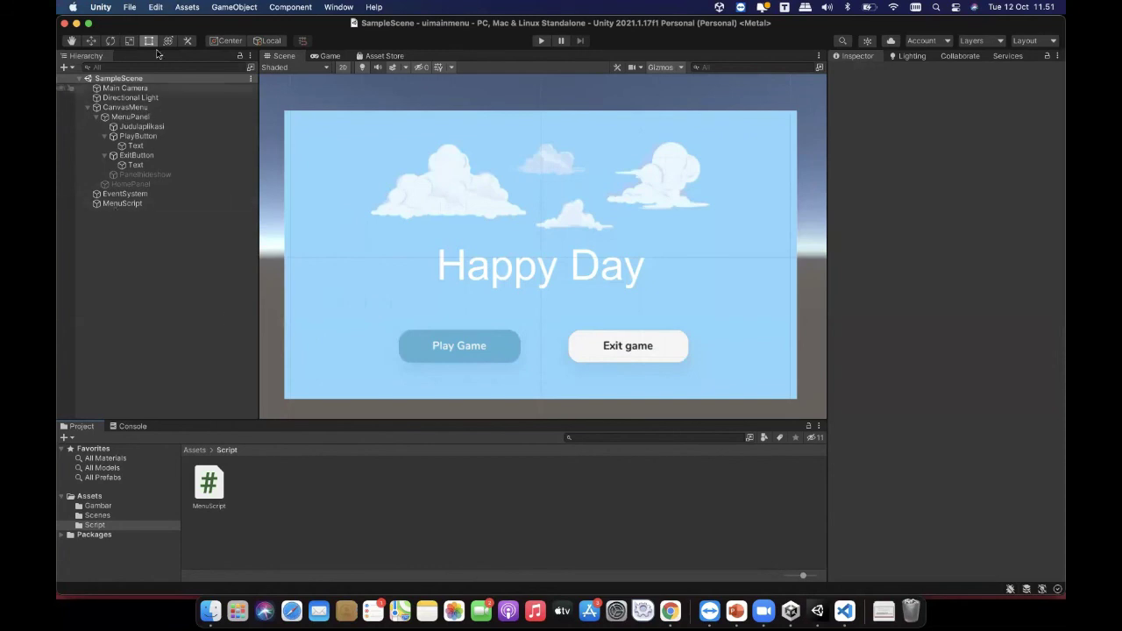
Step: Open the Build Settings, add the open SampleScene to the scenes in build, and select the Android platform
left_click(137, 9)
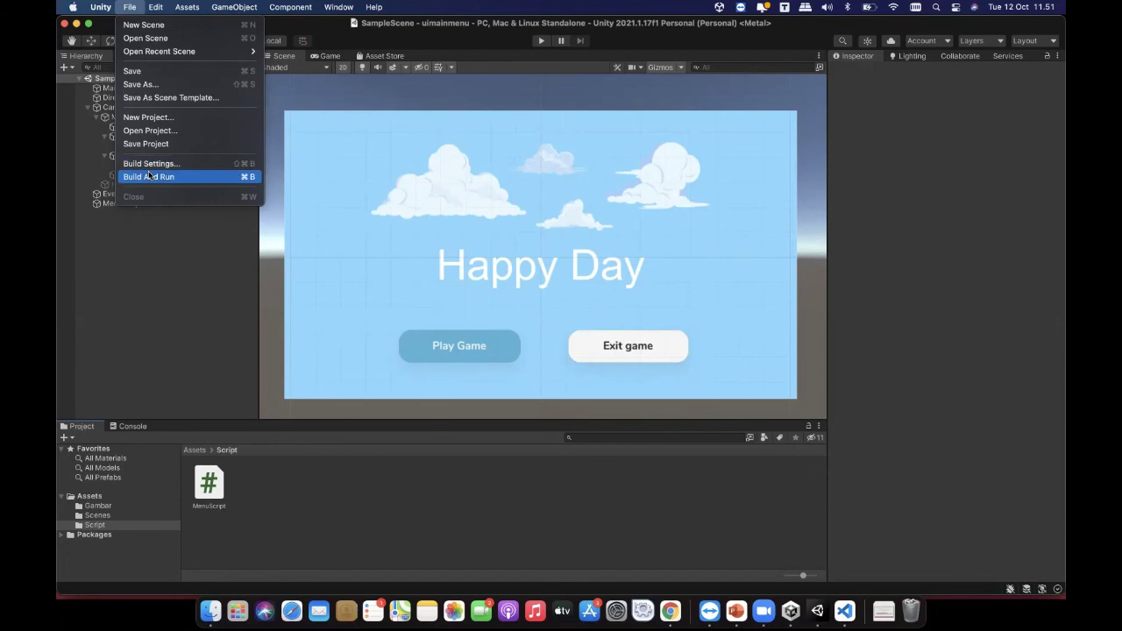
left_click(149, 176)
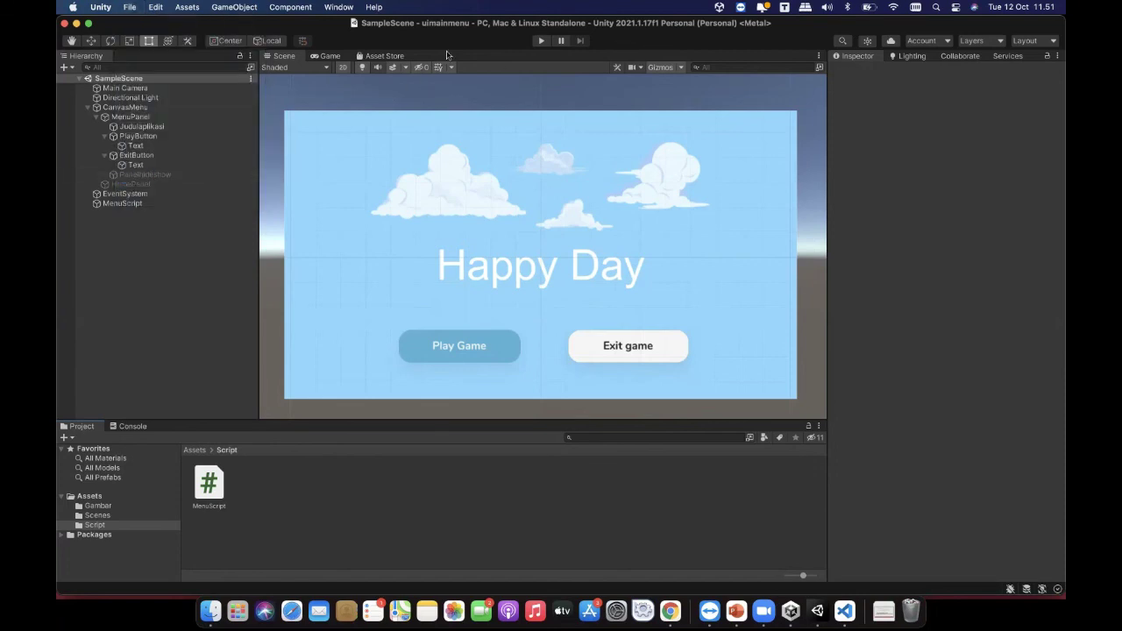
left_click(130, 7)
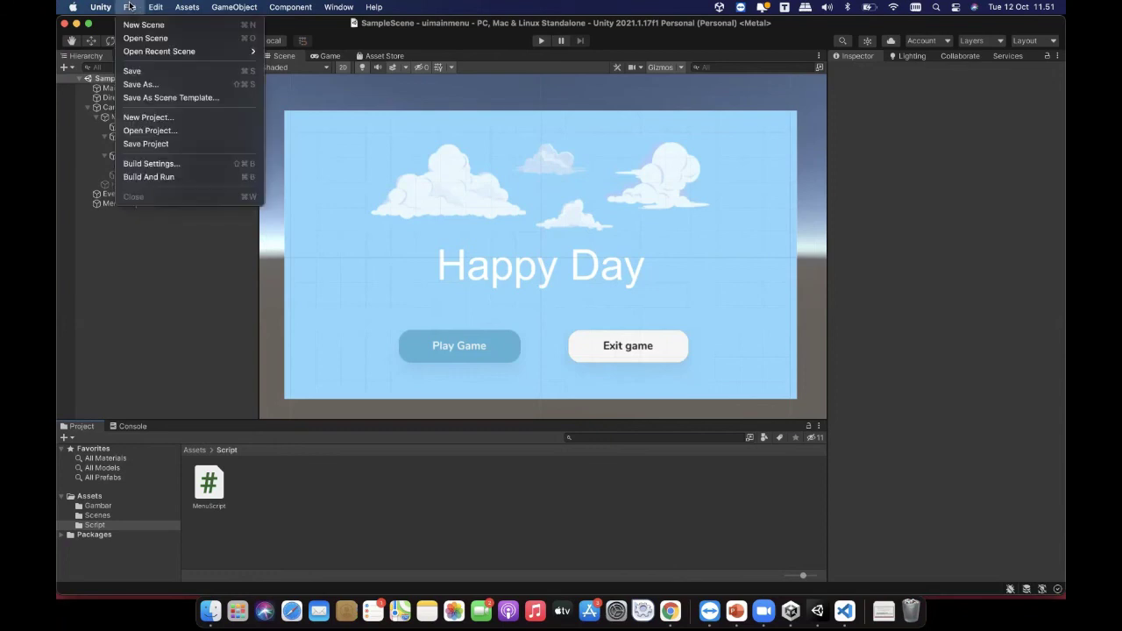
left_click(168, 161)
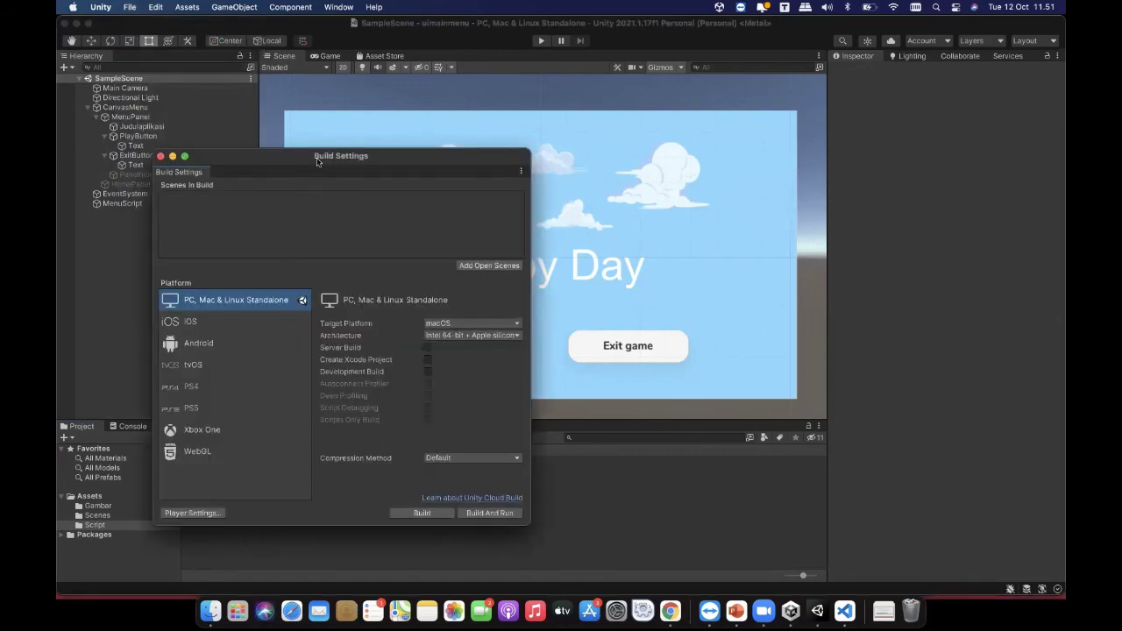
left_click_drag(317, 161, 408, 109)
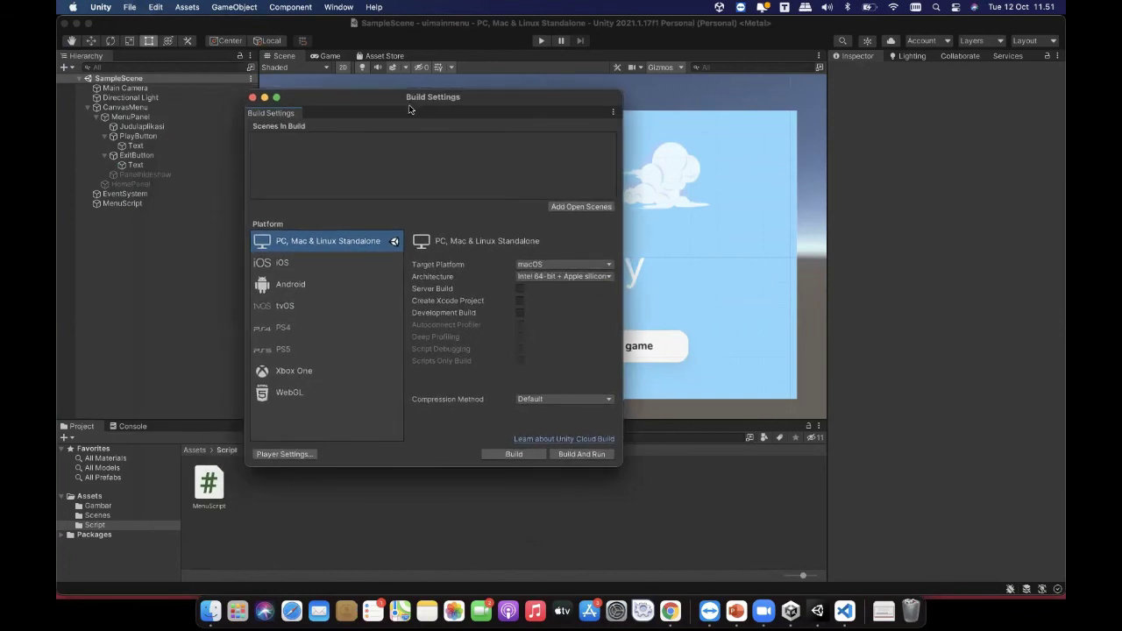
left_click(560, 208)
left_click(290, 271)
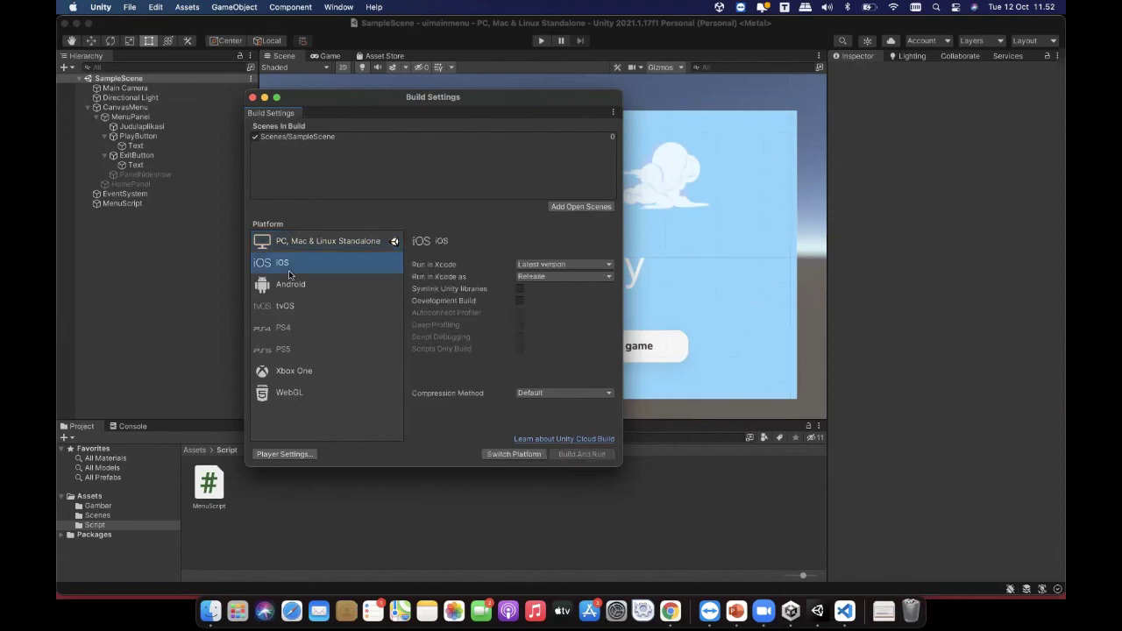
left_click(290, 288)
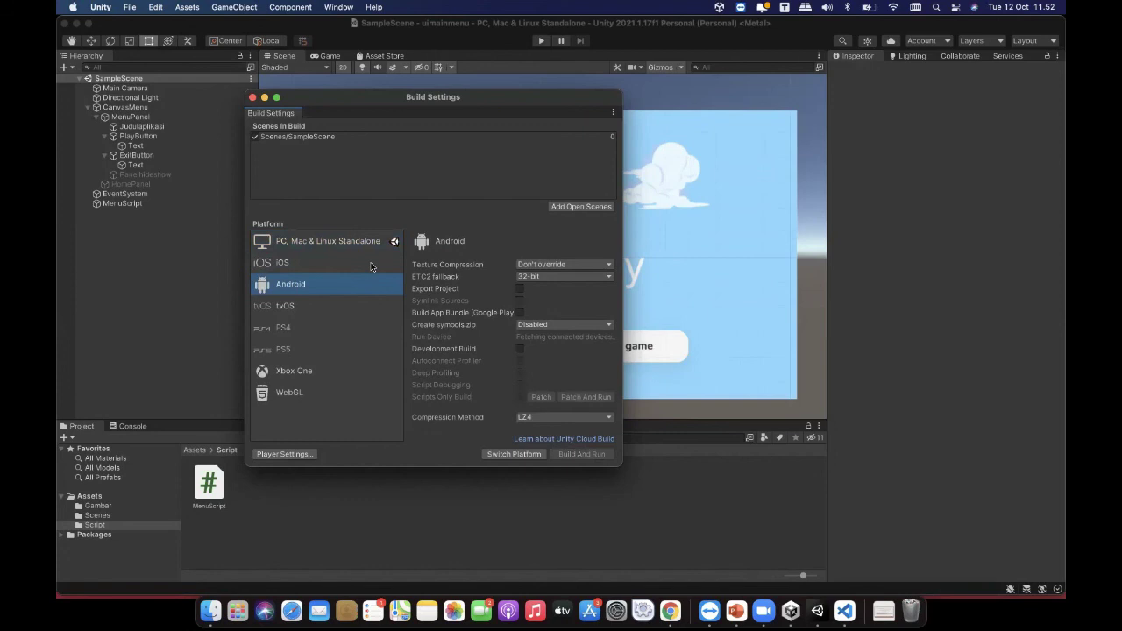
Step: Set the company name to happyday in the Player settings and close the Project Settings
left_click(286, 456)
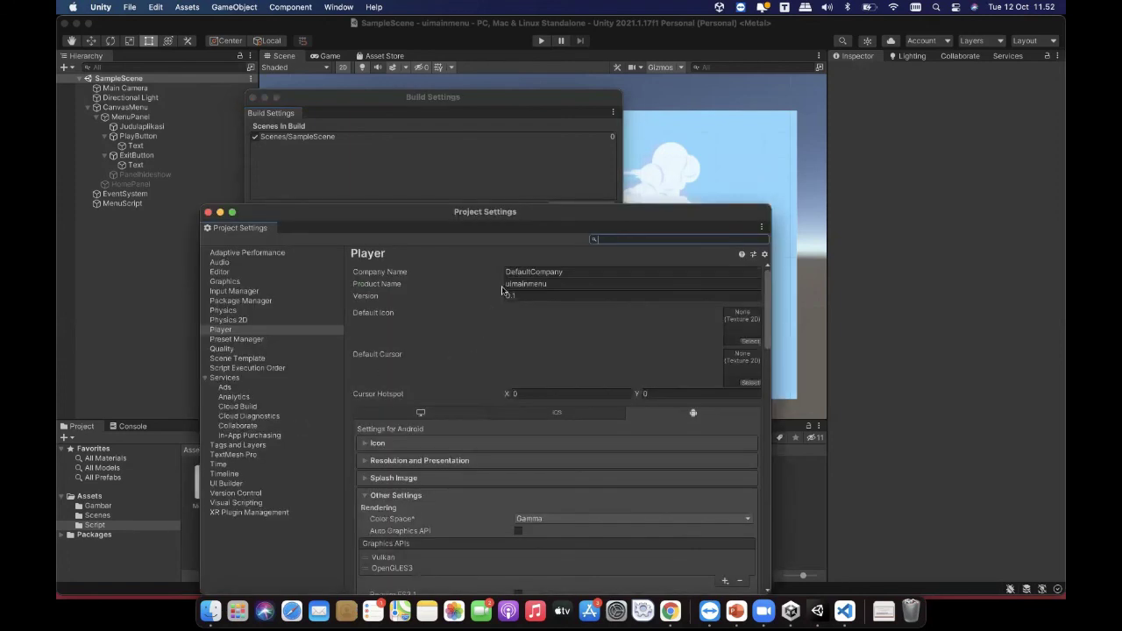
left_click_drag(478, 225, 483, 169)
double_click(557, 215)
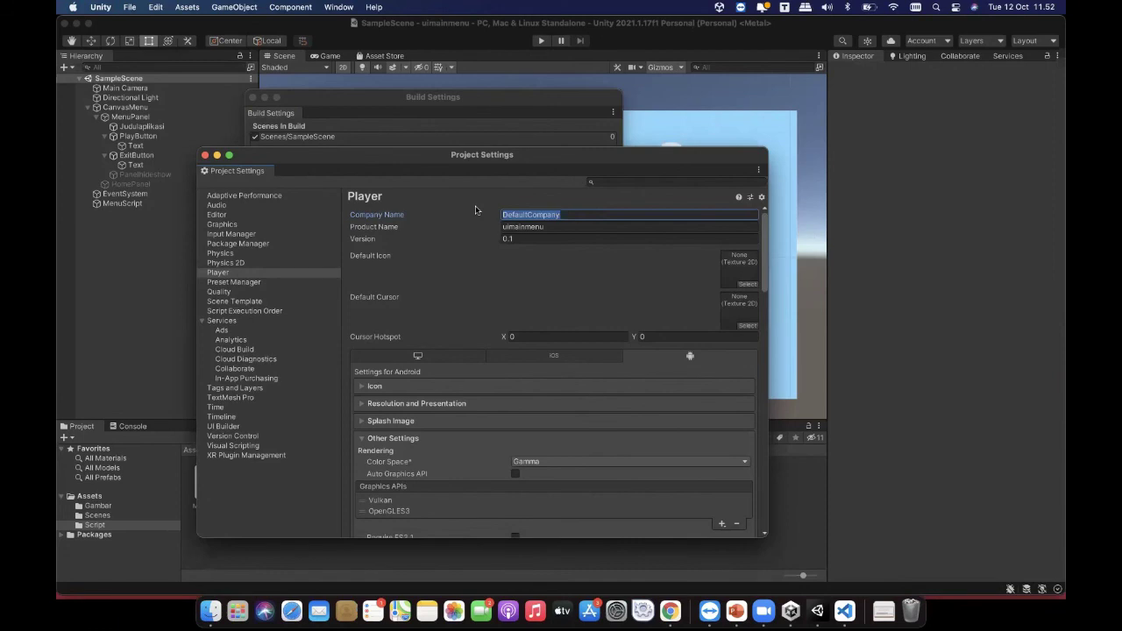
type("happydat")
key("BackSpace")
type("y")
left_click(513, 403)
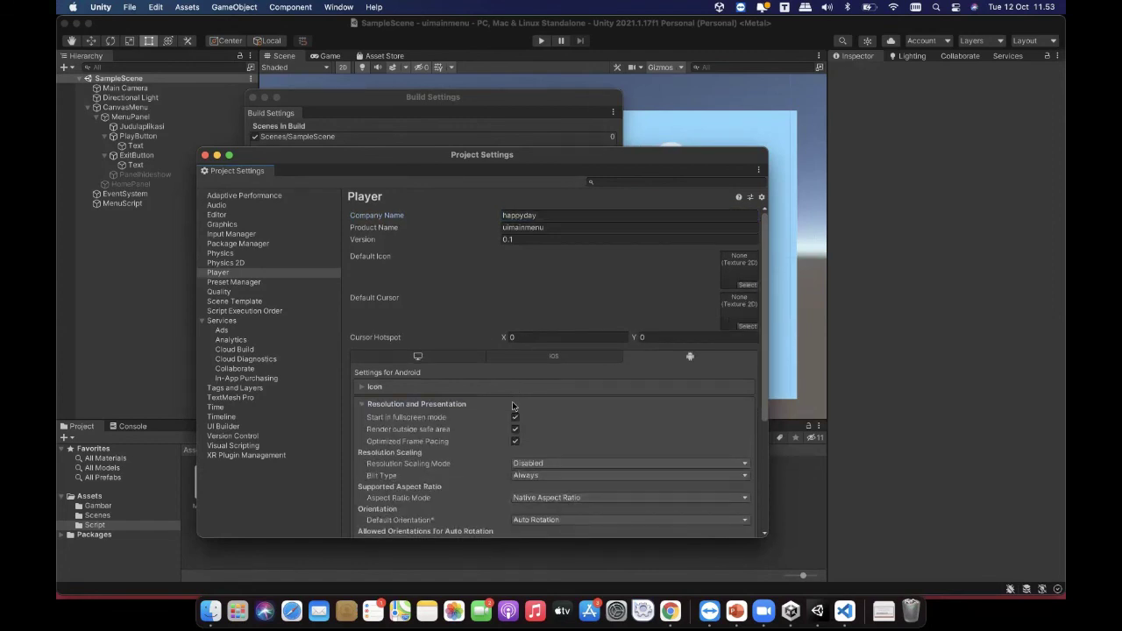
left_click(512, 404)
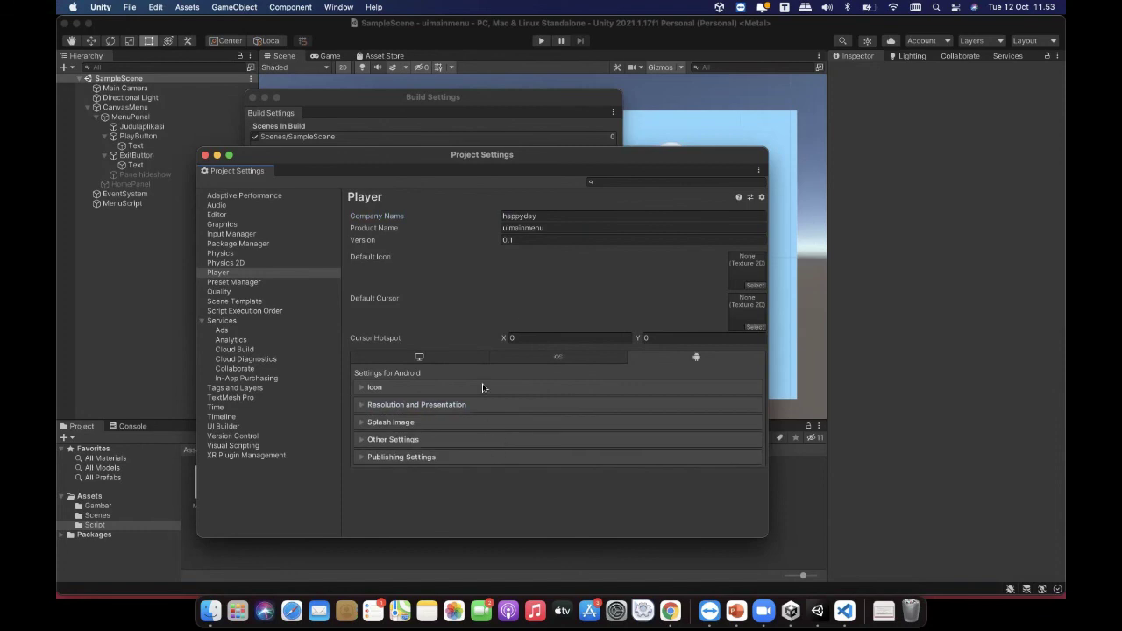
left_click(203, 155)
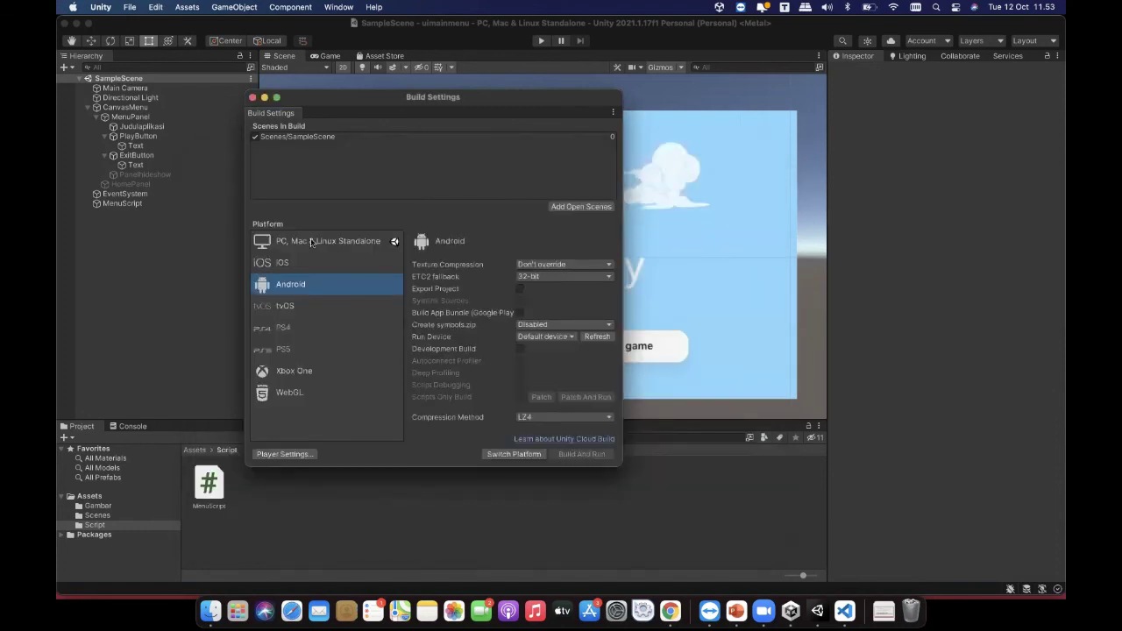
Step: Keep the ETC2 fallback at 32-bit and switch the build platform to Android
left_click(535, 277)
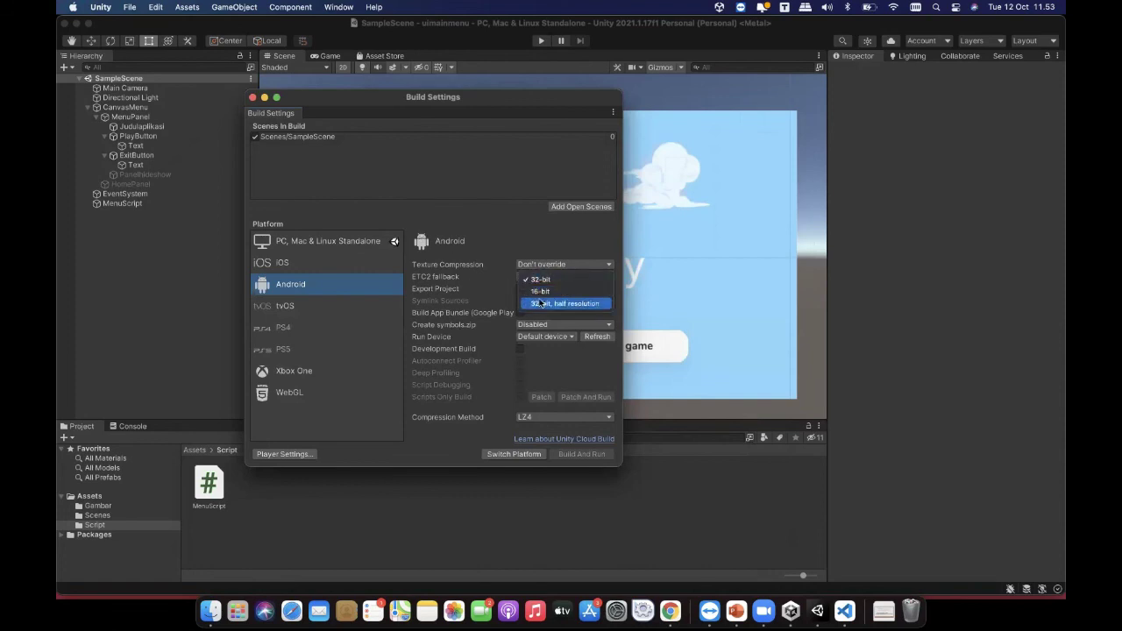
left_click(533, 279)
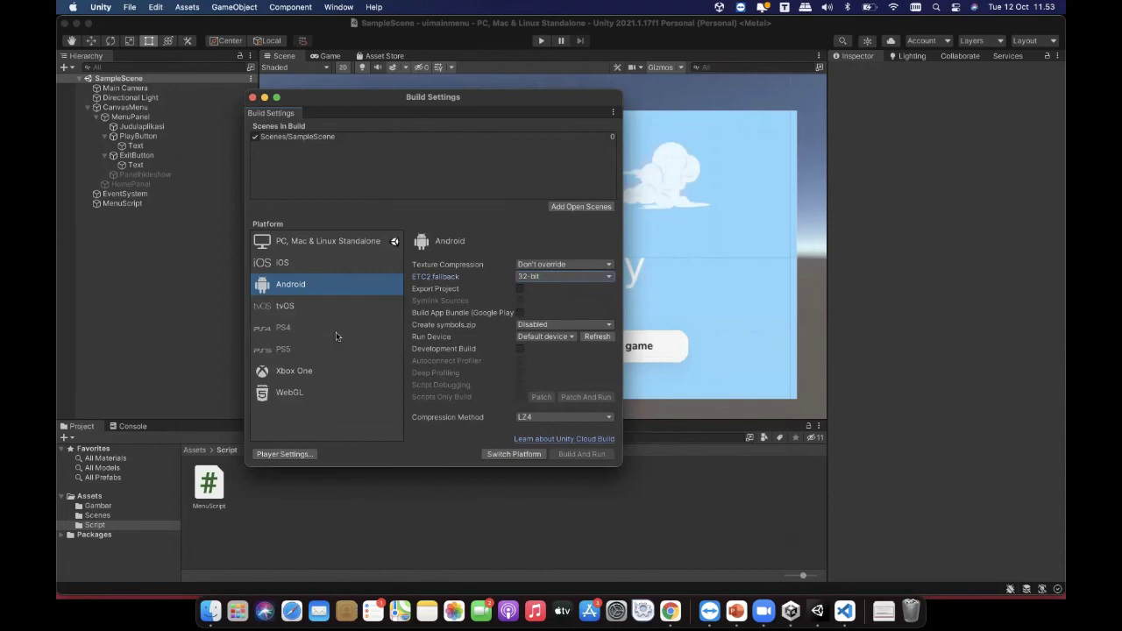
left_click(508, 456)
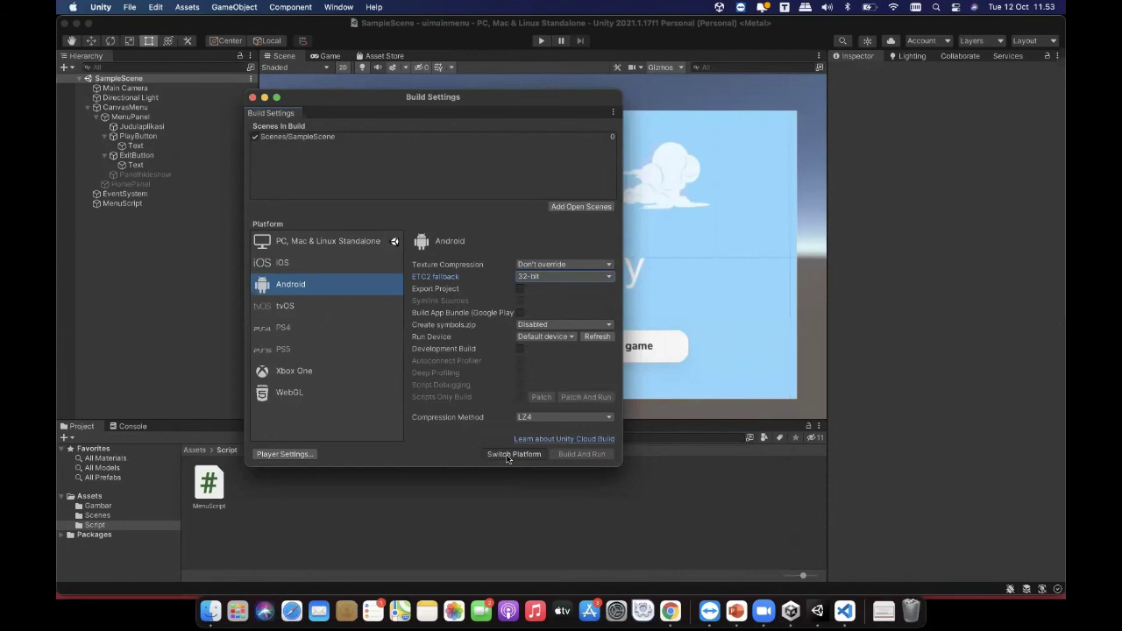
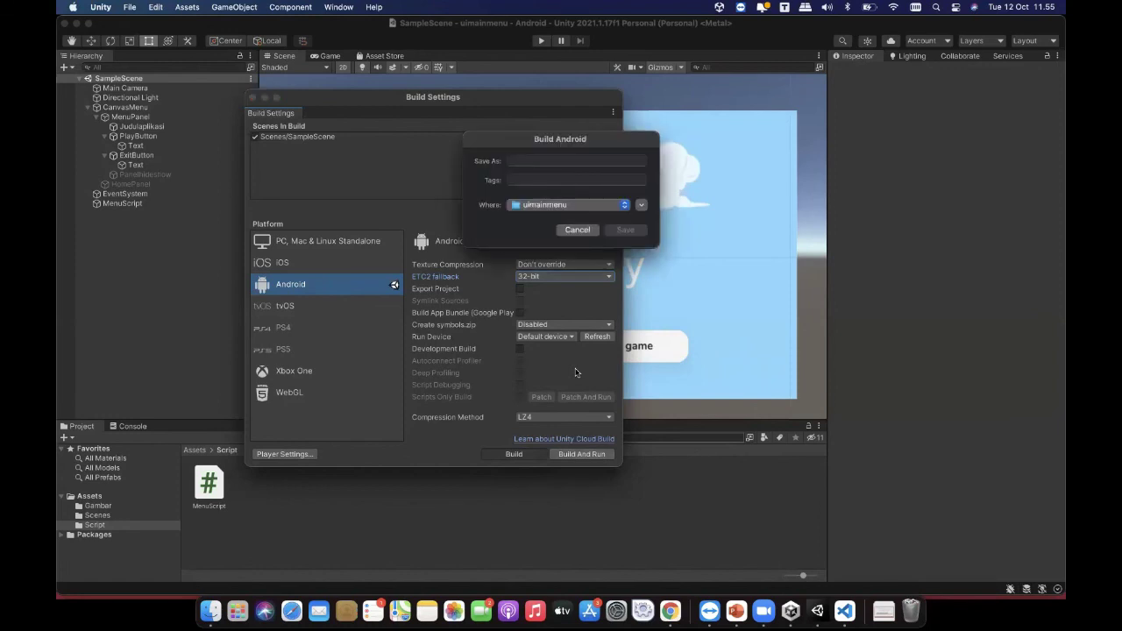
Step: Build the Android app under the name happyday in the uimainmenu folder
left_click(568, 160)
type("happydat")
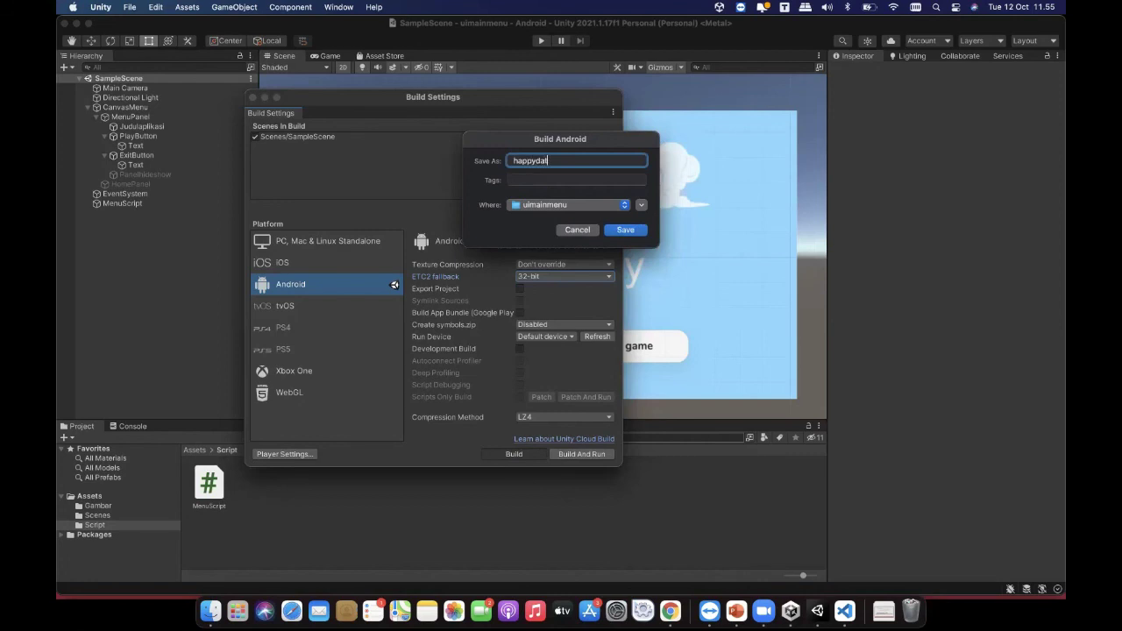
type("y")
left_click(628, 230)
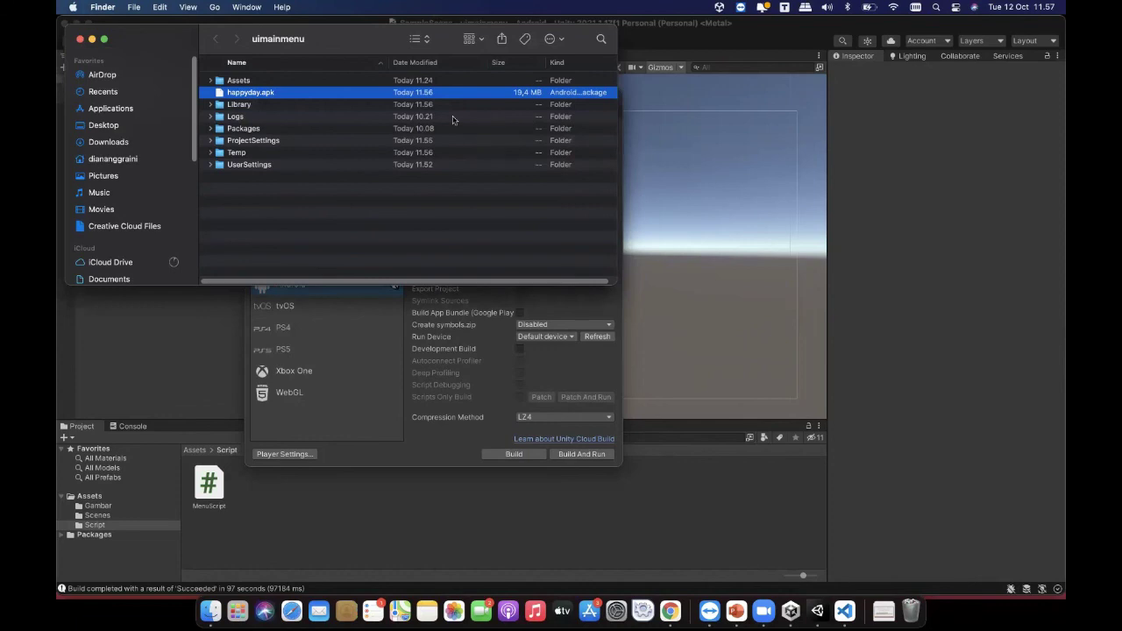
Step: Locate and select the built happyday.apk file in the uimainmenu project folder
left_click(309, 128)
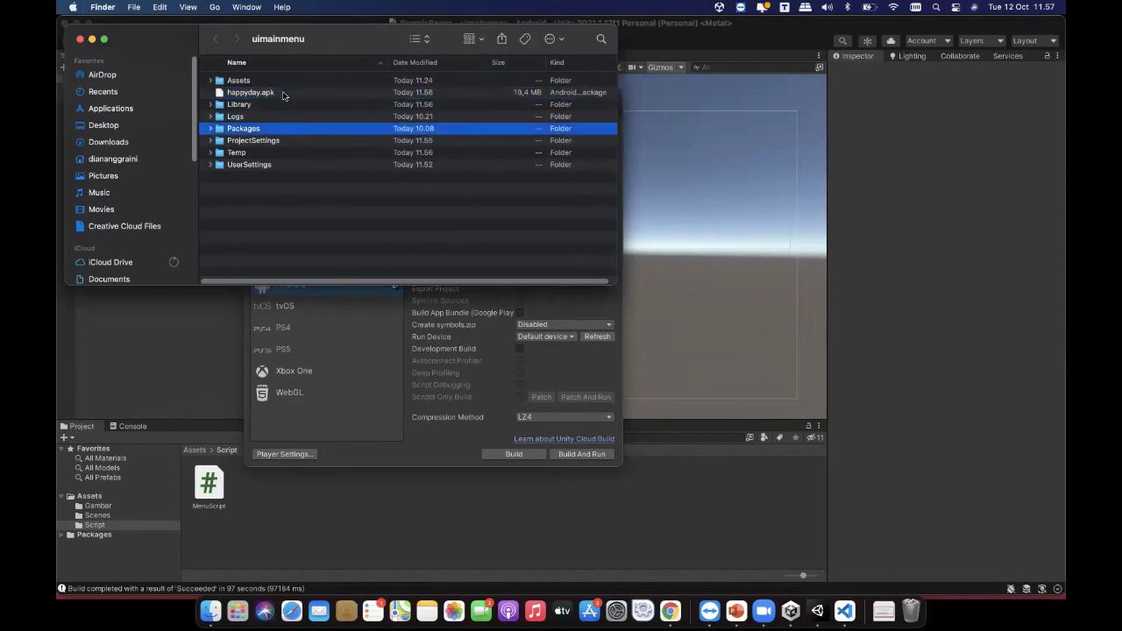
left_click(284, 95)
left_click(233, 103)
left_click(234, 95)
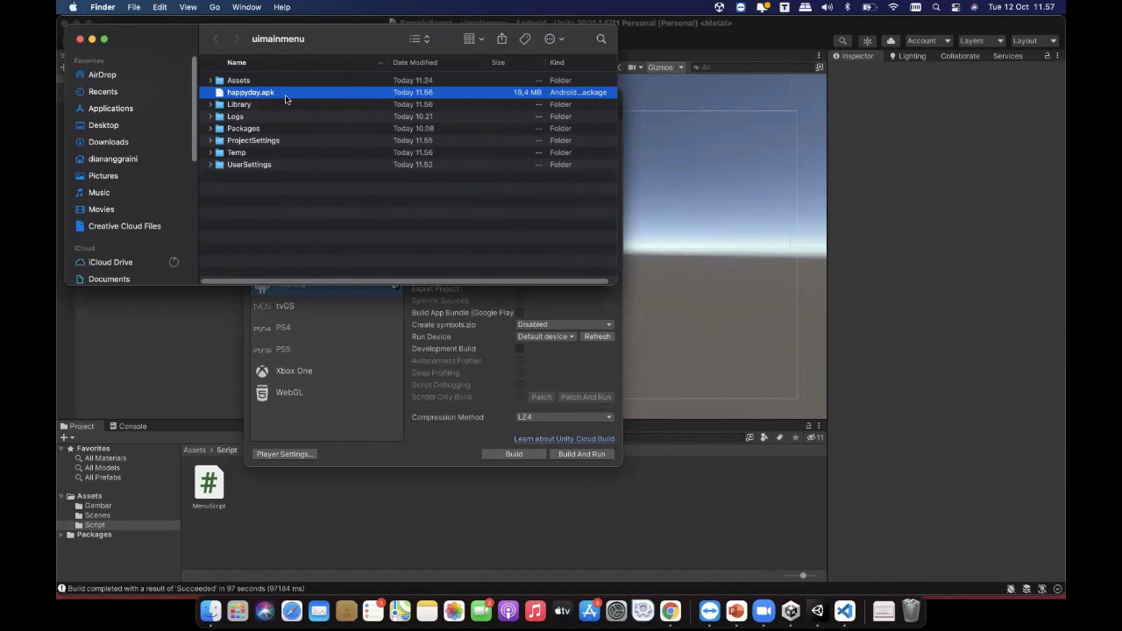
left_click(242, 129)
left_click(240, 95)
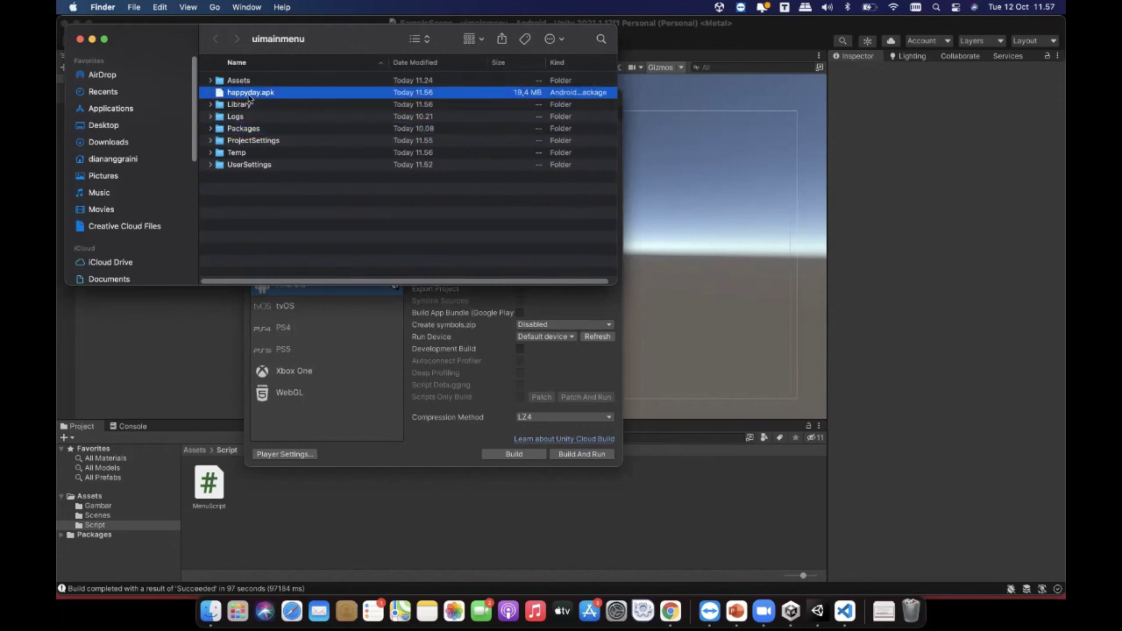